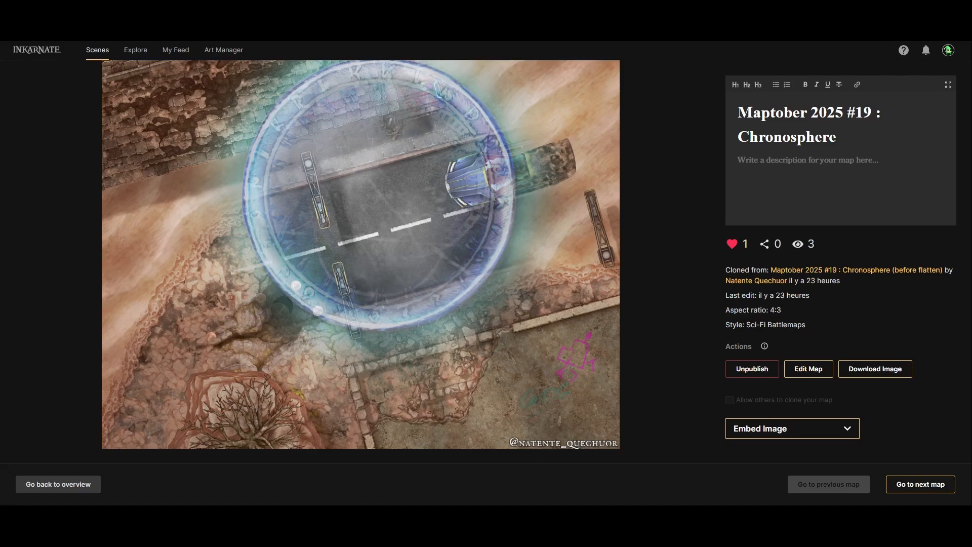
View the published Chronosphere map at full size and switch to its scene in the map editor
{"action": "left_click", "coordinate": [343, 363]}
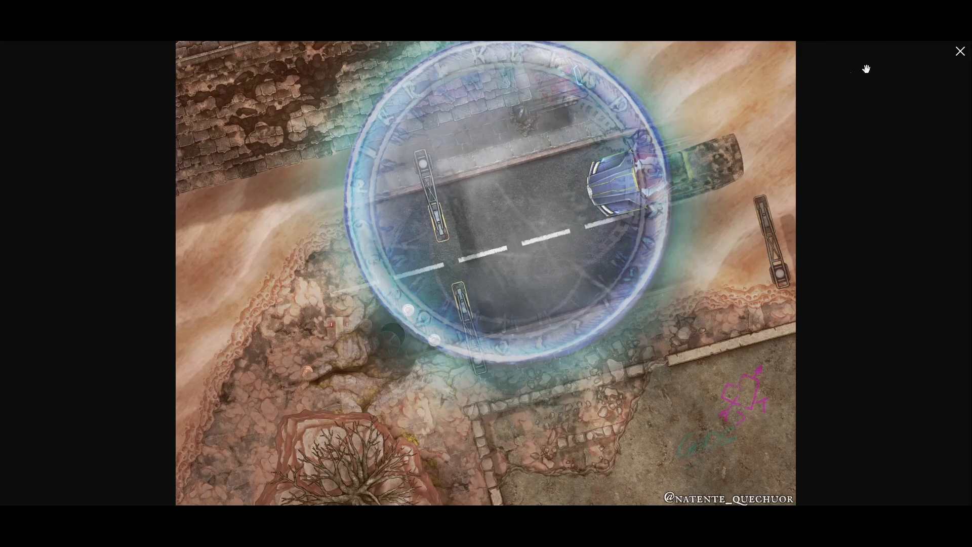
{"action": "left_click", "coordinate": [961, 52]}
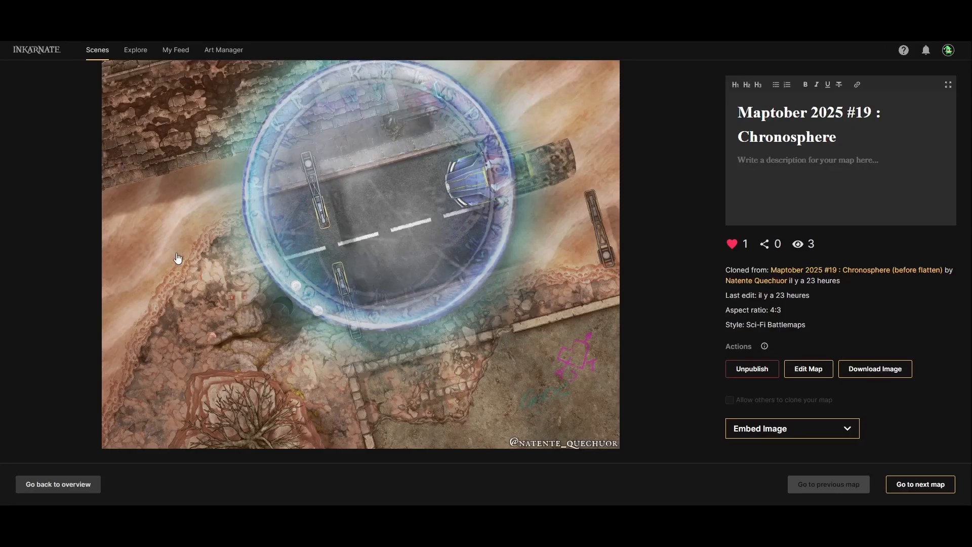
{"action": "left_click", "coordinate": [223, 9]}
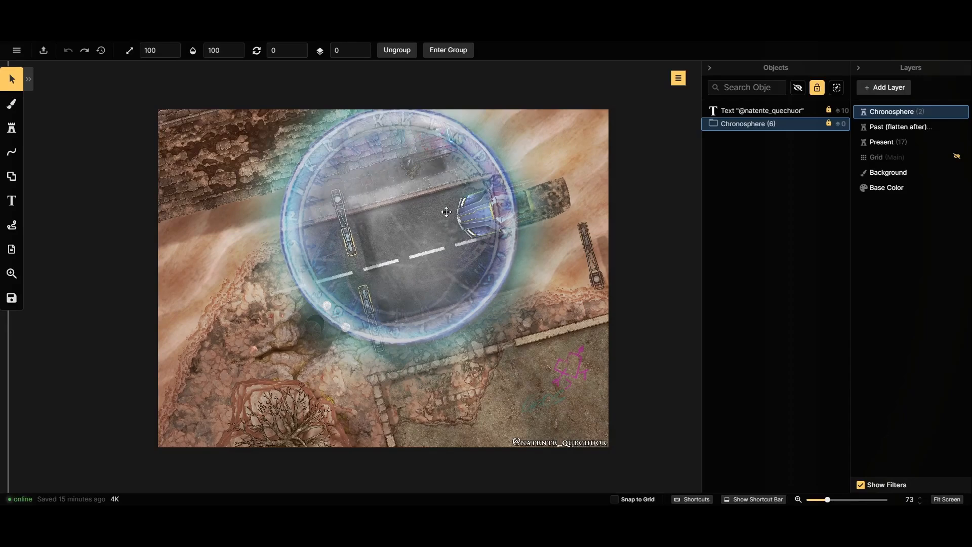
Try moving the Chronosphere group to other spots on the map, and undo the last move
{"action": "scroll", "coordinate": [431, 217], "scroll_direction": "down", "scroll_amount": 2}
{"action": "scroll", "coordinate": [431, 217], "scroll_direction": "up", "scroll_amount": 2}
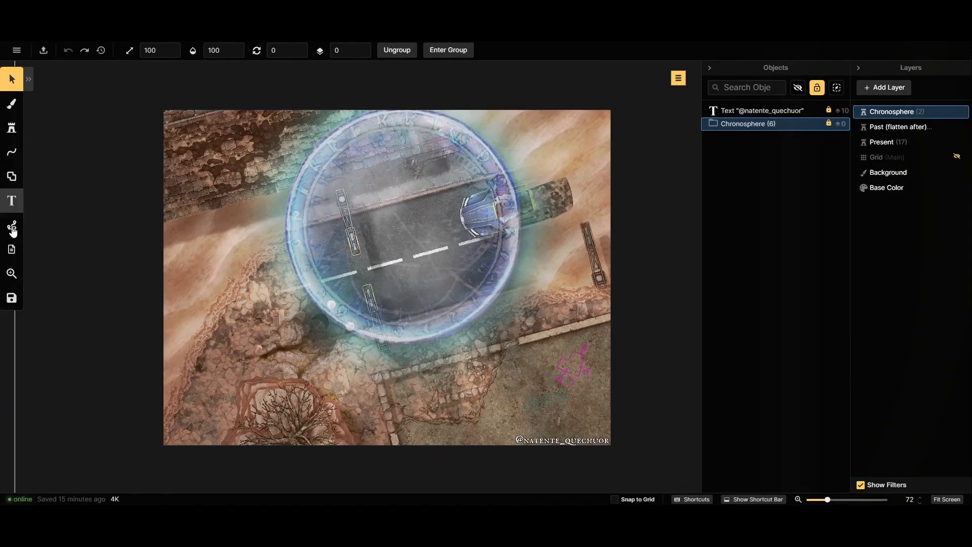
{"action": "left_click_drag", "start_coordinate": [435, 230], "coordinate": [489, 220]}
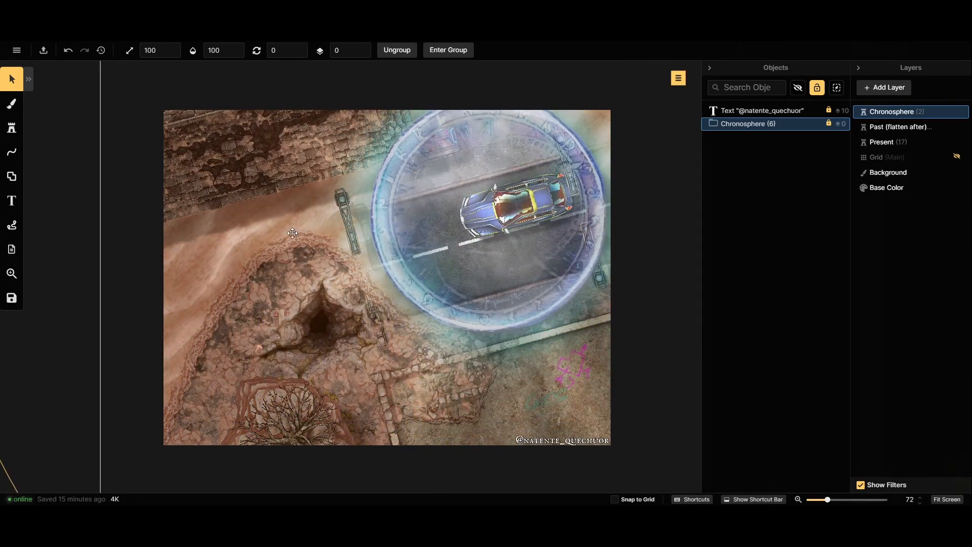
{"action": "left_click_drag", "start_coordinate": [377, 268], "coordinate": [421, 280]}
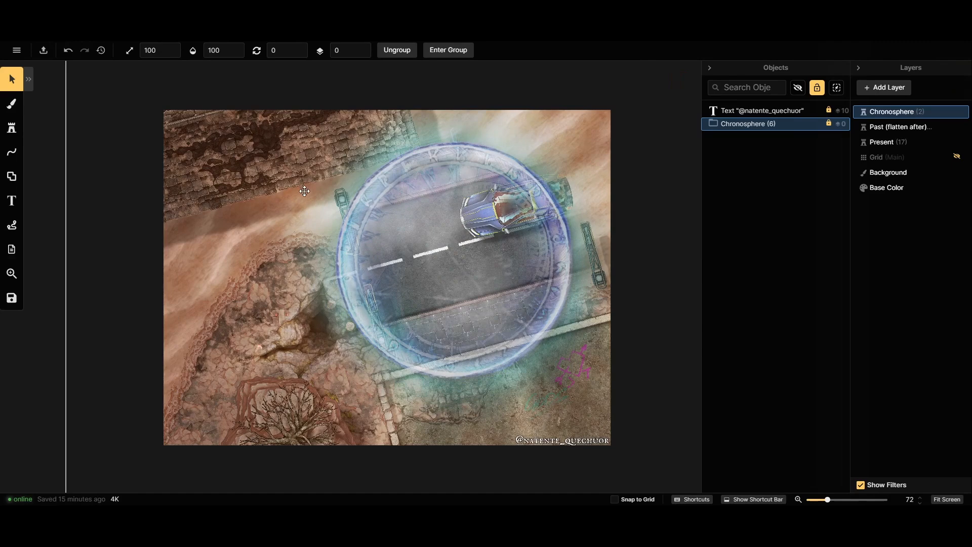
{"action": "key", "text": "ctrl+z"}
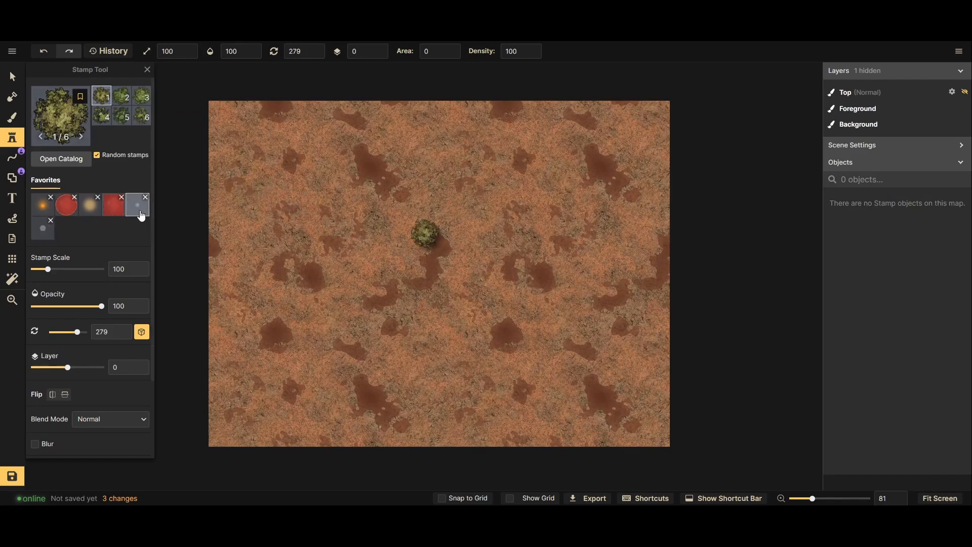
{"action": "scroll", "coordinate": [519, 238], "scroll_direction": "down", "scroll_amount": 5}
{"action": "scroll", "coordinate": [459, 246], "scroll_direction": "up", "scroll_amount": 5}
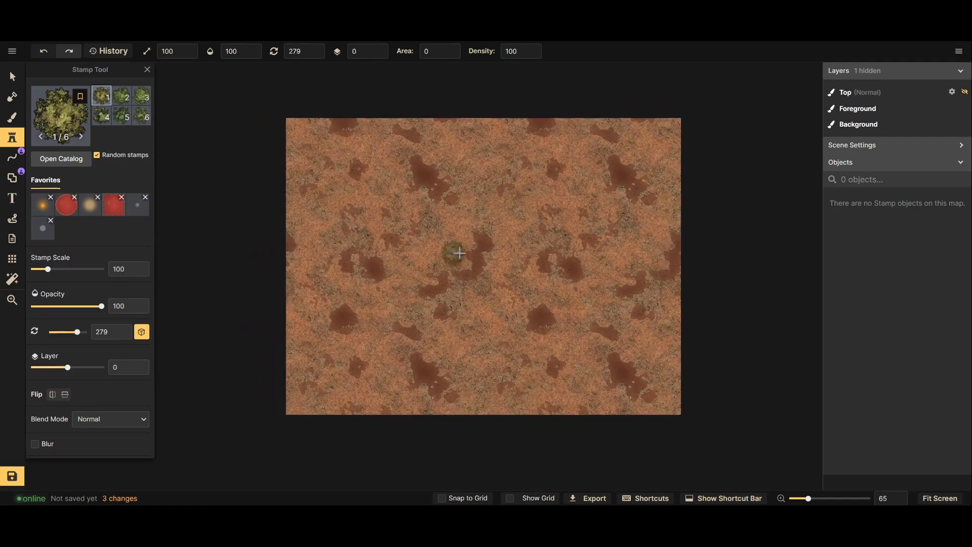
{"action": "scroll", "coordinate": [508, 164], "scroll_direction": "up", "scroll_amount": 2}
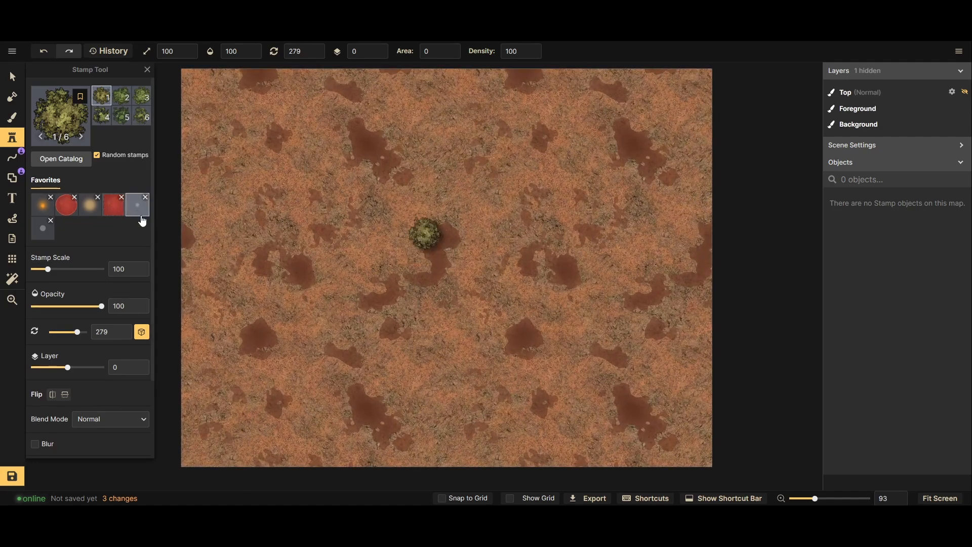
{"action": "left_click", "coordinate": [49, 109]}
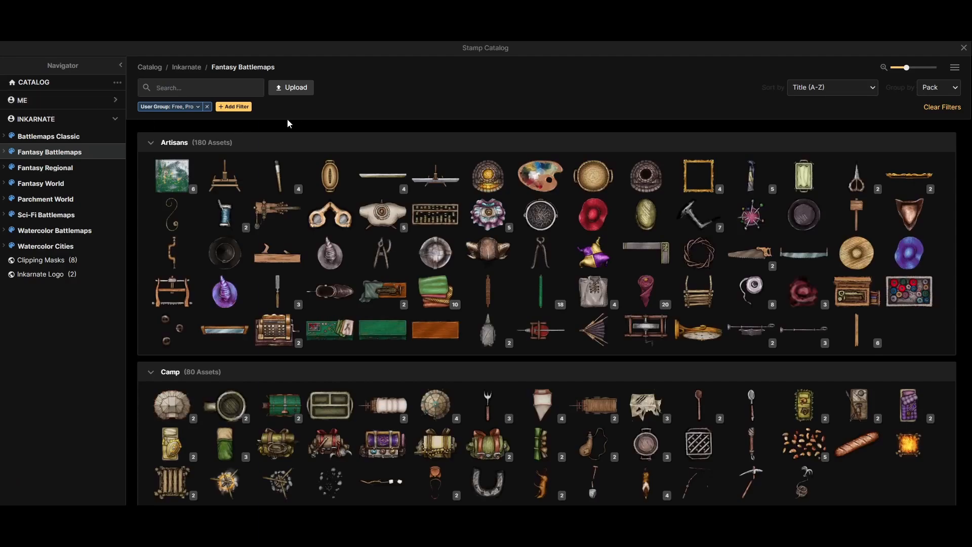
{"action": "left_click", "coordinate": [964, 48]}
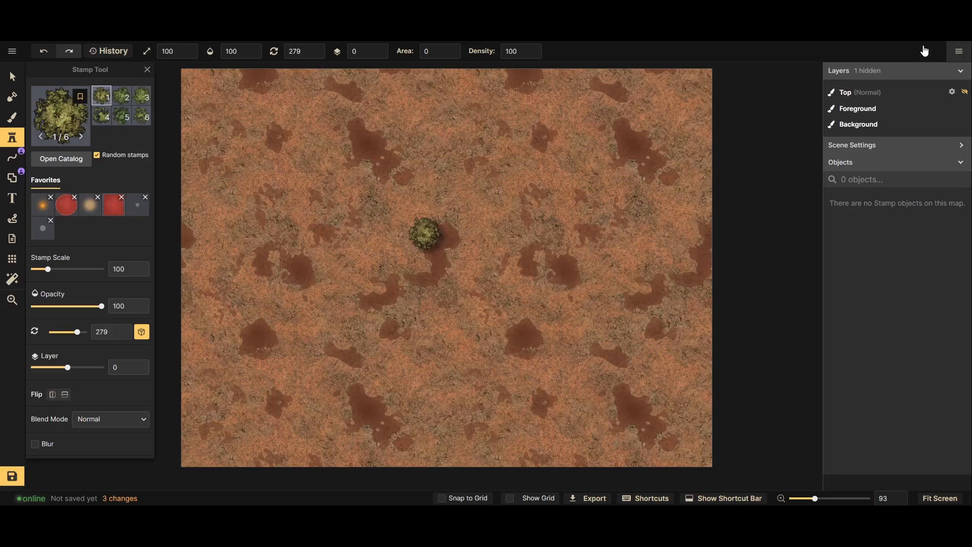
{"action": "left_click", "coordinate": [17, 140]}
{"action": "left_click", "coordinate": [18, 140]}
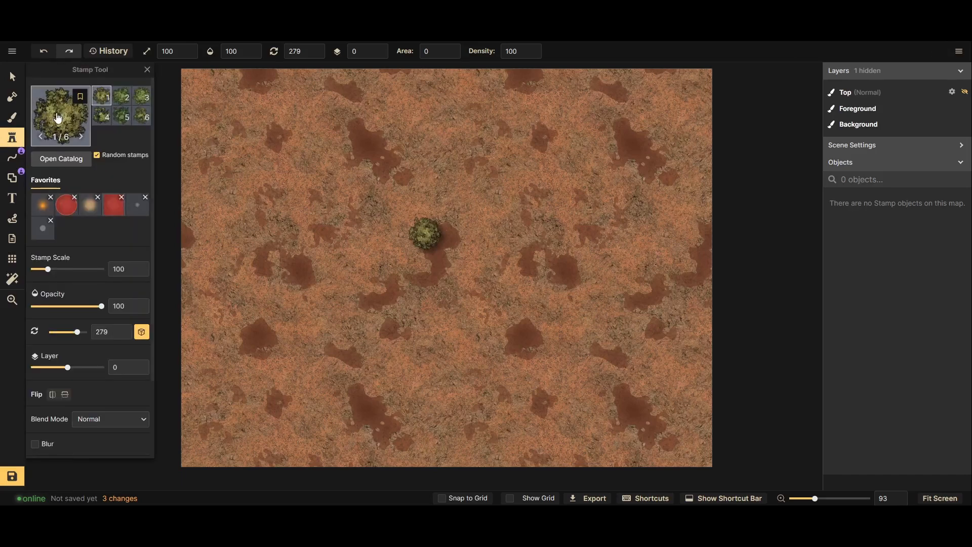
Place the circular Clipping Mask Hard Edge stamp at scale 430 on the left half of the map
{"action": "left_click", "coordinate": [60, 107]}
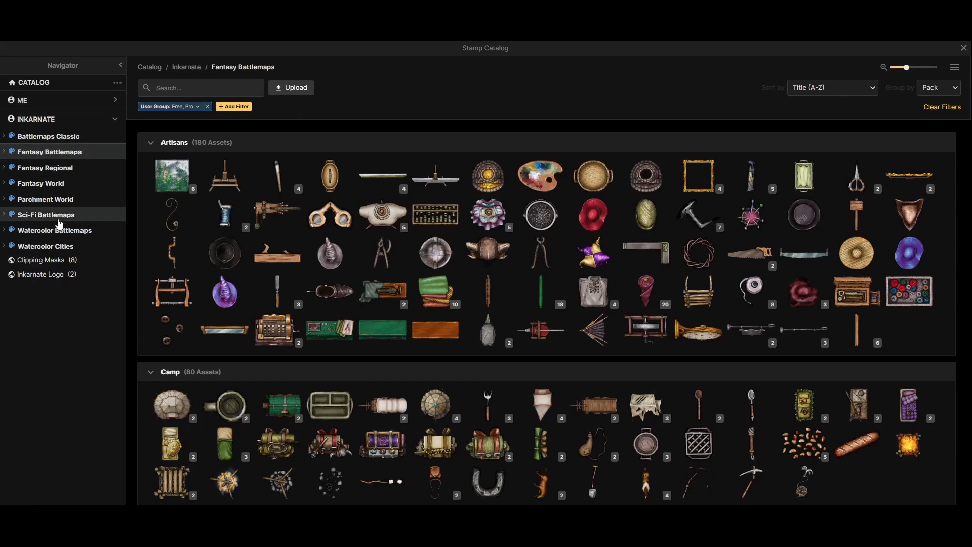
{"action": "left_click", "coordinate": [42, 263]}
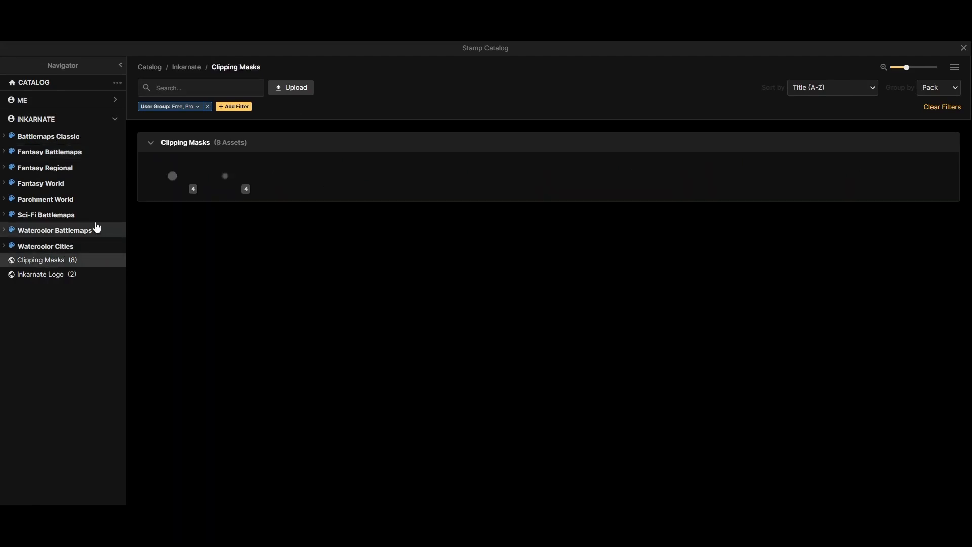
{"action": "mouse_move", "coordinate": [157, 186]}
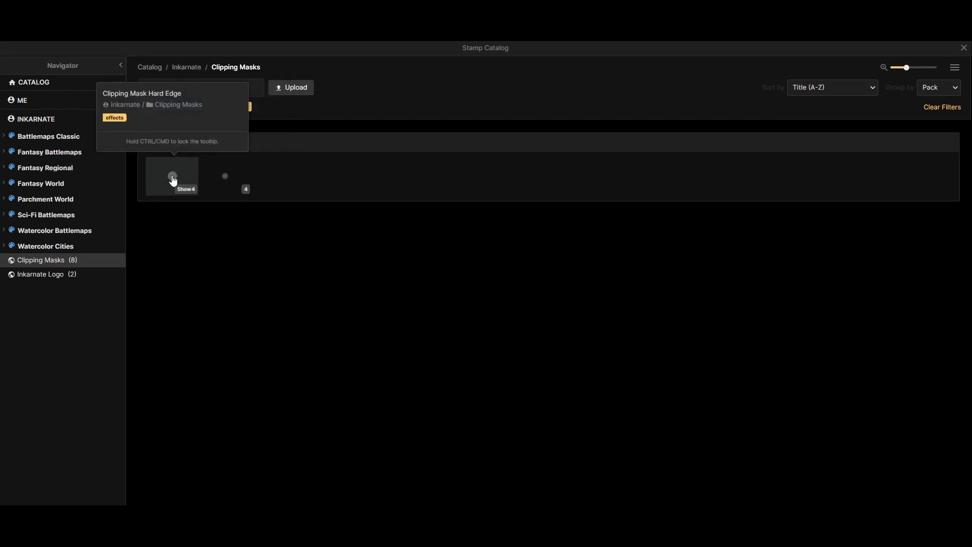
{"action": "left_click", "coordinate": [173, 178]}
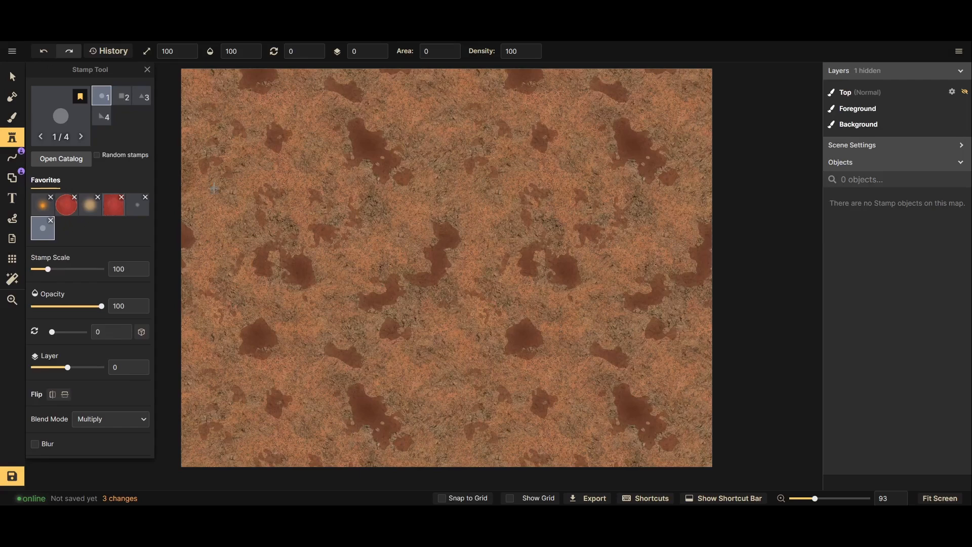
{"action": "scroll", "coordinate": [327, 300], "scroll_direction": "up", "scroll_amount": 20}
{"action": "left_click", "coordinate": [327, 301]}
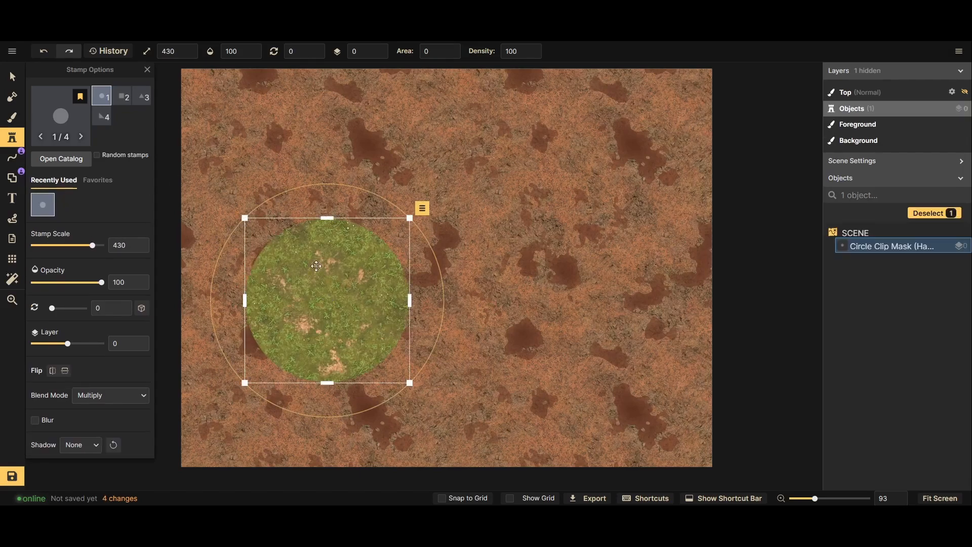
{"action": "left_click_drag", "start_coordinate": [316, 279], "coordinate": [334, 289]}
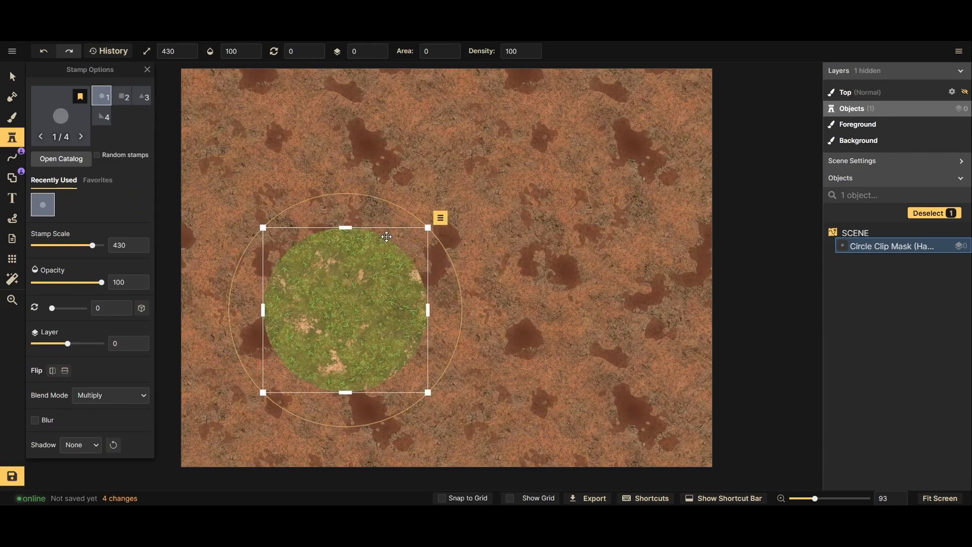
Place a circular soft-edged clipping mask stamp at scale 430 on the right half of the map and deselect it
{"action": "left_click", "coordinate": [73, 123]}
{"action": "left_click", "coordinate": [225, 179]}
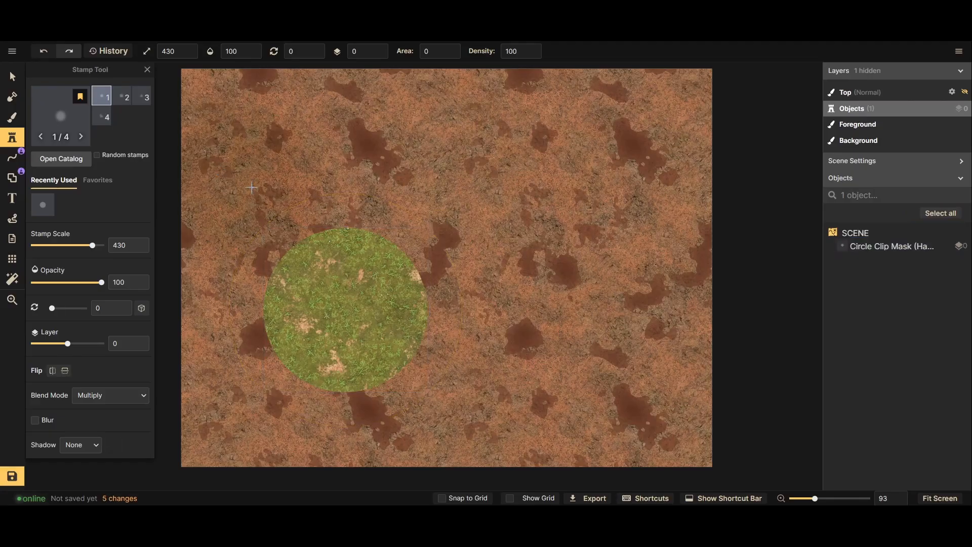
{"action": "left_click", "coordinate": [562, 311]}
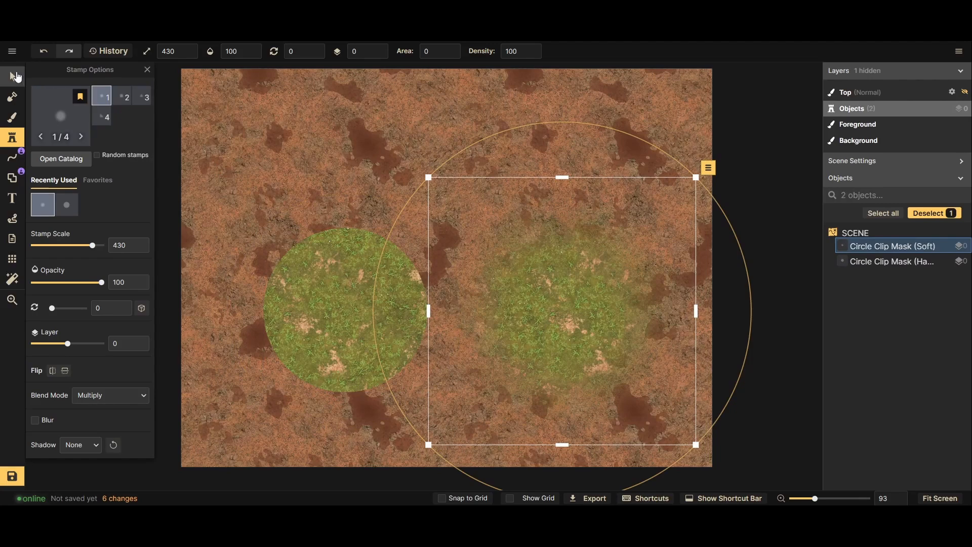
{"action": "left_click", "coordinate": [15, 77]}
{"action": "left_click", "coordinate": [349, 158]}
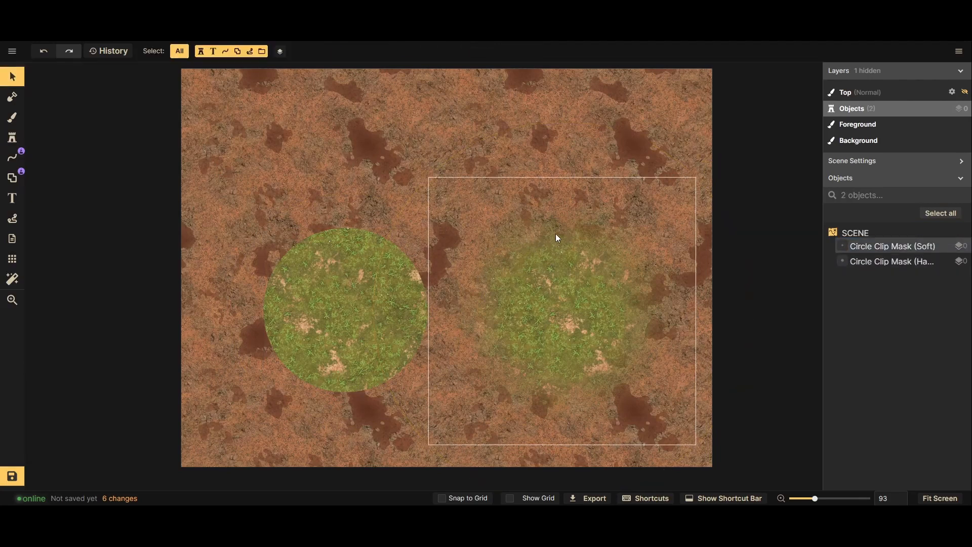
{"action": "scroll", "coordinate": [524, 263], "scroll_direction": "up", "scroll_amount": 5}
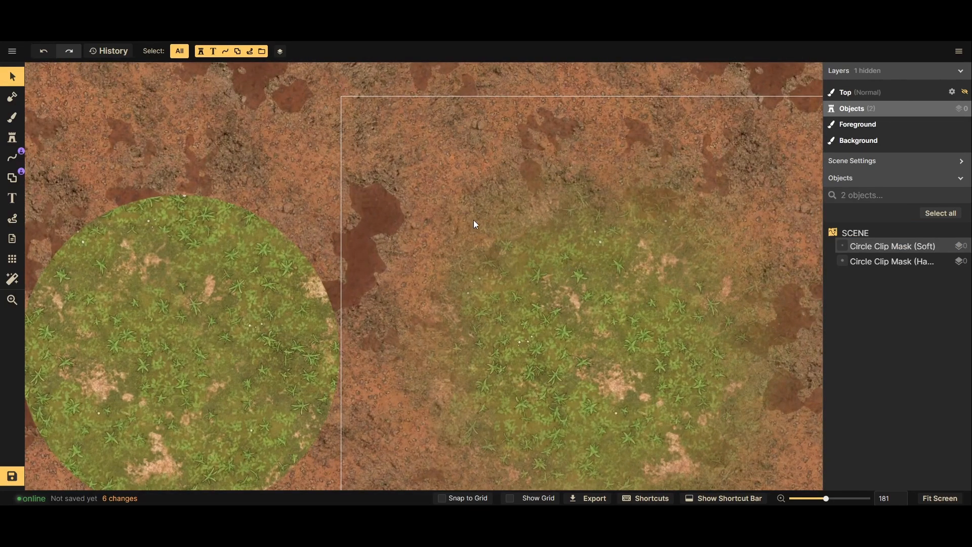
{"action": "scroll", "coordinate": [537, 273], "scroll_direction": "down", "scroll_amount": 2}
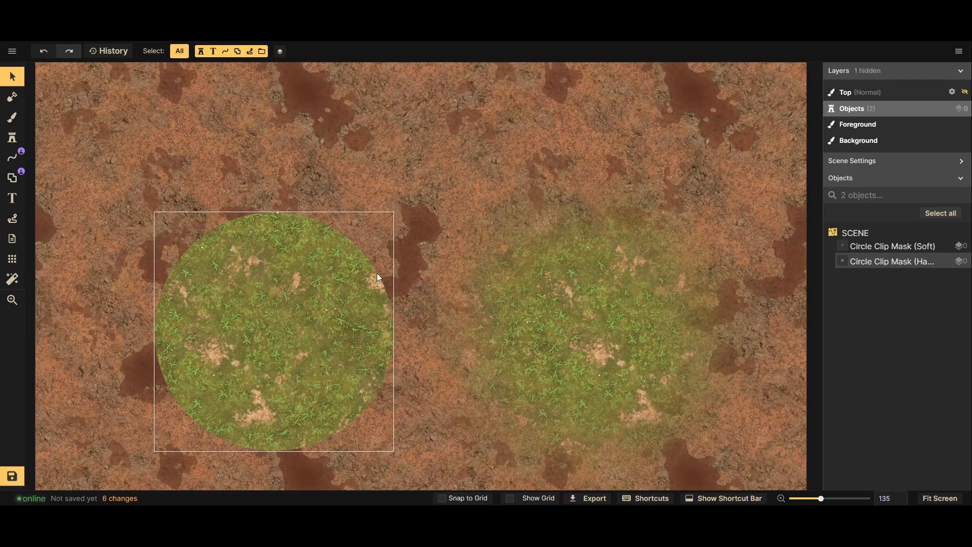
{"action": "scroll", "coordinate": [376, 272], "scroll_direction": "down", "scroll_amount": 2}
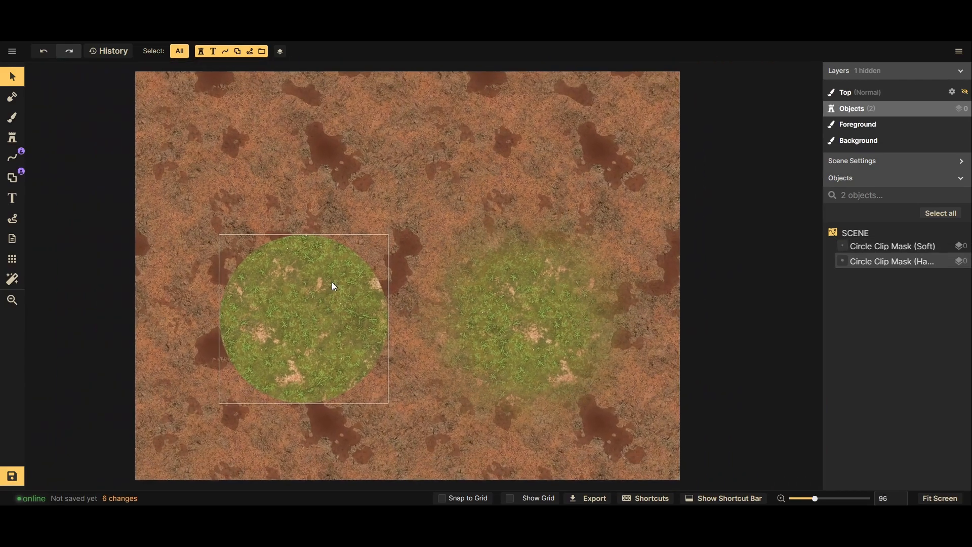
{"action": "left_click", "coordinate": [394, 190]}
{"action": "left_click", "coordinate": [357, 163]}
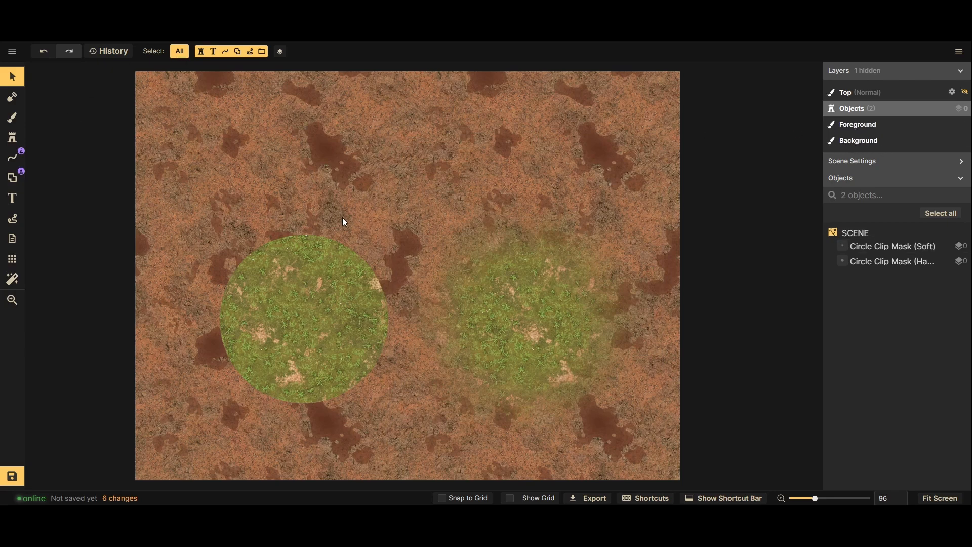
Set up a Background brush at size 200 with the speckled teal water texture from the Fantasy Battlemaps Core pack
{"action": "left_click", "coordinate": [15, 125]}
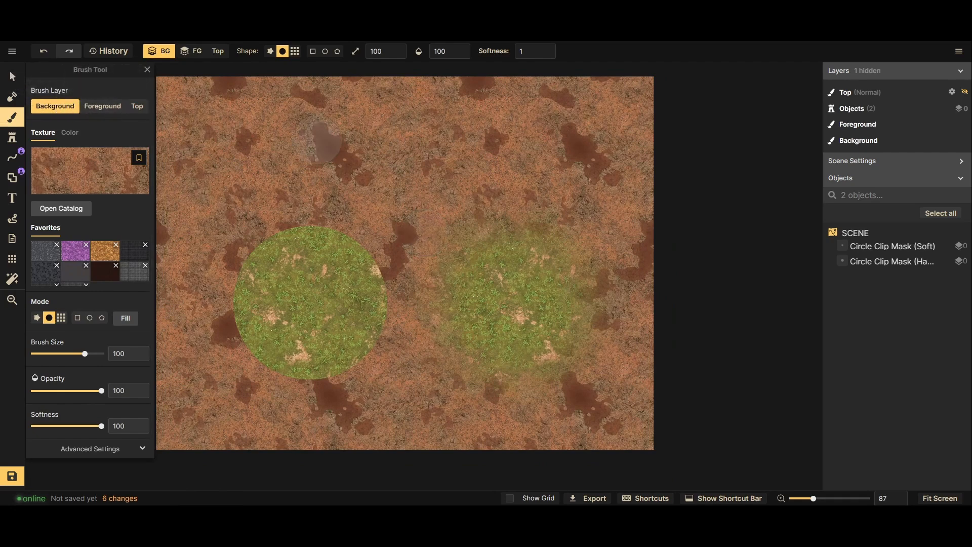
{"action": "left_click", "coordinate": [102, 107]}
{"action": "left_click", "coordinate": [61, 110]}
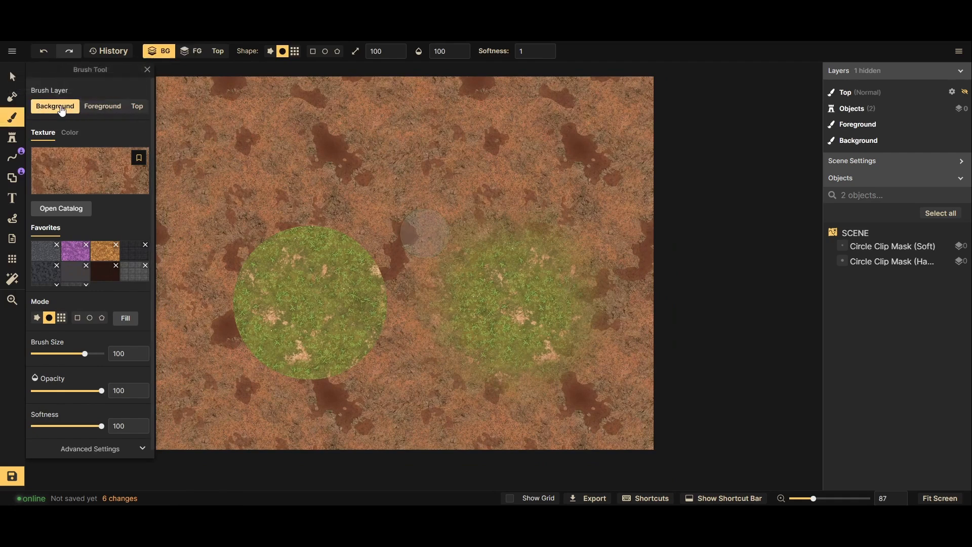
{"action": "left_click", "coordinate": [74, 161]}
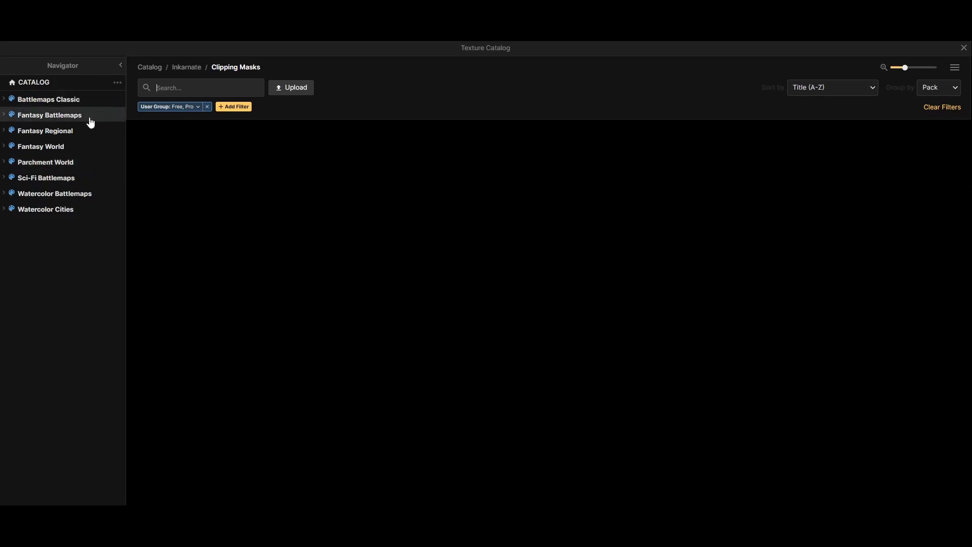
{"action": "left_click", "coordinate": [66, 117]}
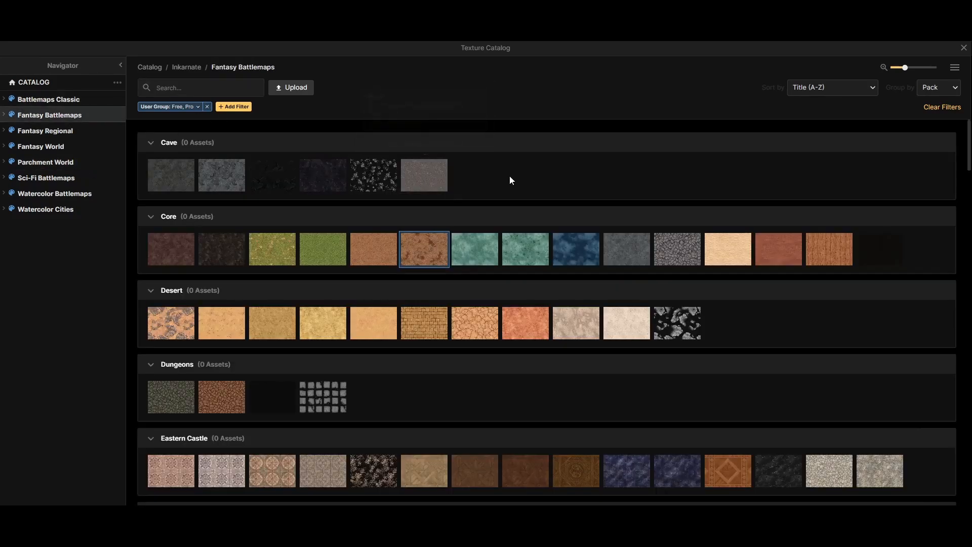
{"action": "left_click", "coordinate": [266, 253]}
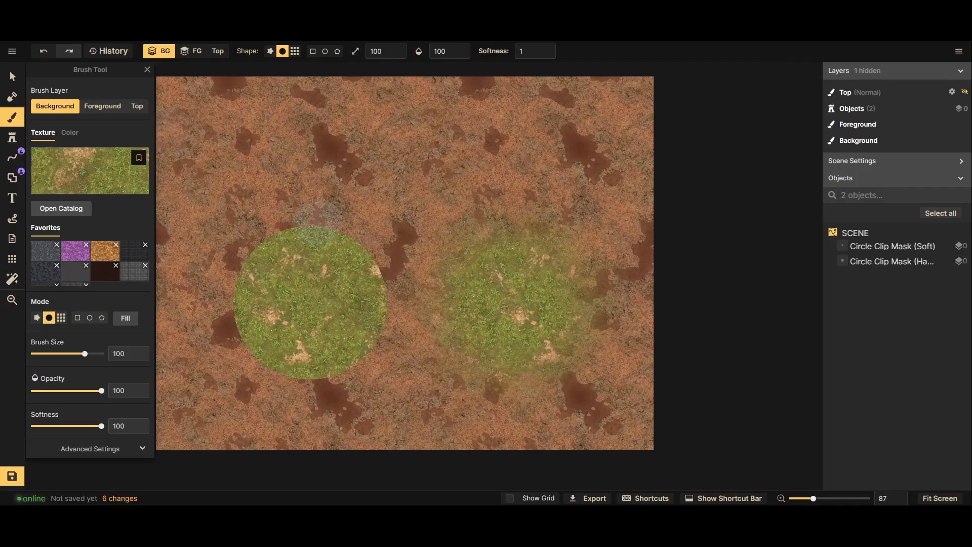
{"action": "left_click", "coordinate": [121, 182]}
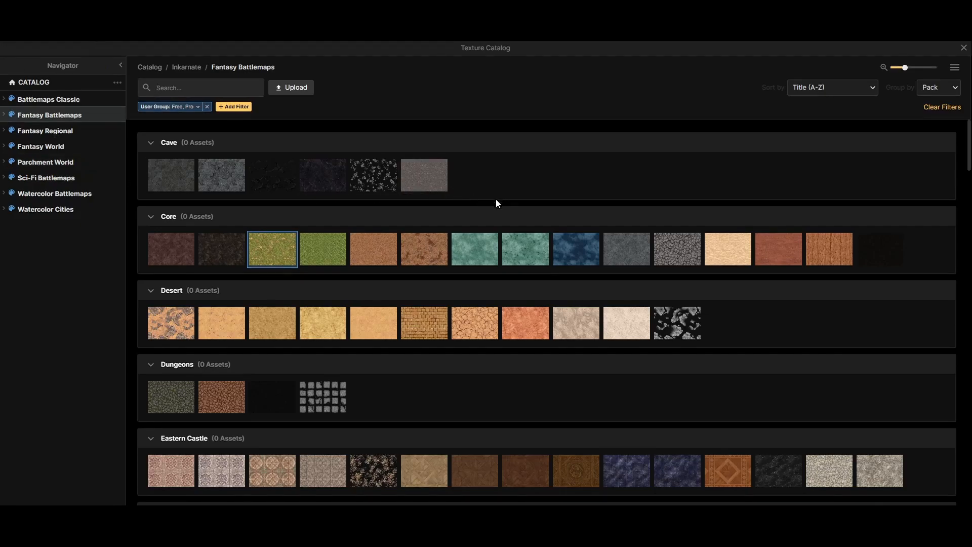
{"action": "left_click", "coordinate": [535, 249]}
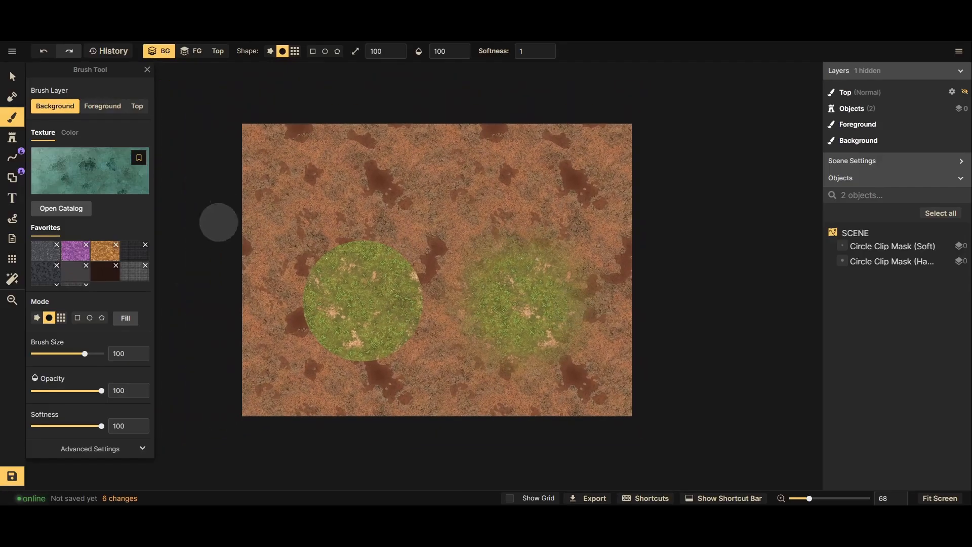
{"action": "left_click_drag", "start_coordinate": [85, 353], "coordinate": [101, 354]}
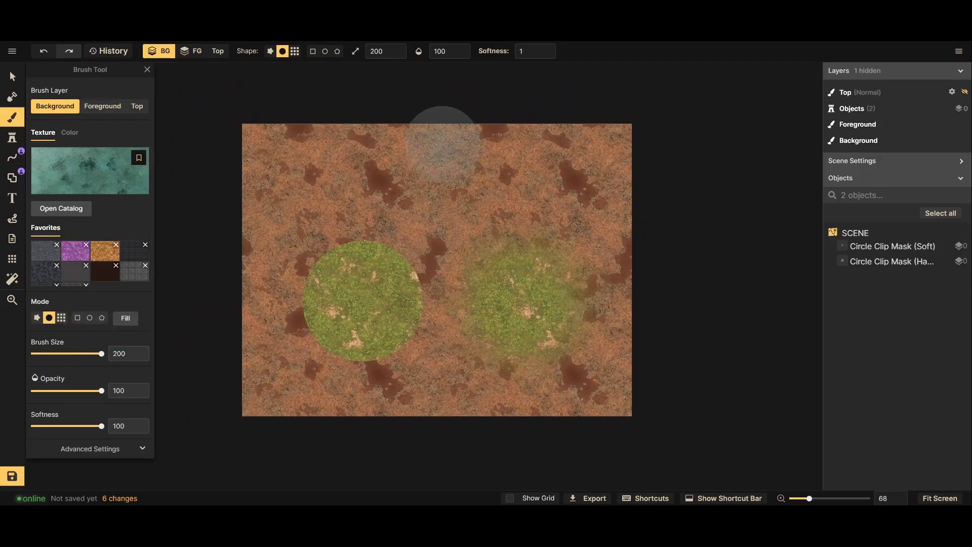
Paint the entire background layer with the teal water texture
{"action": "mouse_move", "coordinate": [289, 139]}
{"action": "left_mouse_down"}
{"action": "mouse_move", "coordinate": [387, 126]}
{"action": "mouse_move", "coordinate": [384, 179]}
{"action": "mouse_move", "coordinate": [435, 195]}
{"action": "mouse_move", "coordinate": [405, 152]}
{"action": "mouse_move", "coordinate": [266, 150]}
{"action": "mouse_move", "coordinate": [276, 177]}
{"action": "mouse_move", "coordinate": [204, 217]}
{"action": "left_mouse_up"}
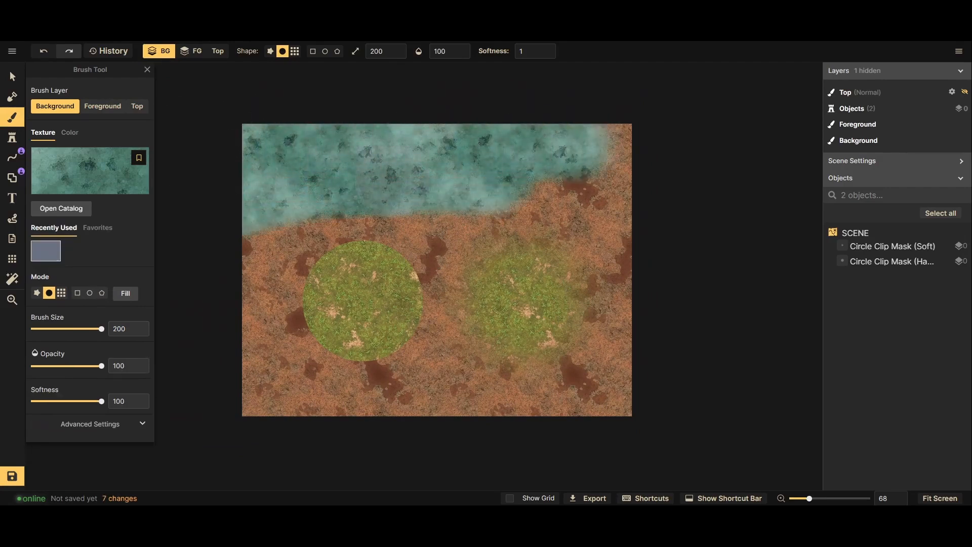
{"action": "scroll", "coordinate": [400, 177], "scroll_direction": "up", "scroll_amount": 2}
{"action": "mouse_move", "coordinate": [364, 228]}
{"action": "left_mouse_down"}
{"action": "mouse_move", "coordinate": [309, 277]}
{"action": "mouse_move", "coordinate": [288, 353]}
{"action": "mouse_move", "coordinate": [318, 413]}
{"action": "mouse_move", "coordinate": [382, 212]}
{"action": "mouse_move", "coordinate": [434, 286]}
{"action": "mouse_move", "coordinate": [446, 359]}
{"action": "mouse_move", "coordinate": [561, 219]}
{"action": "mouse_move", "coordinate": [586, 237]}
{"action": "mouse_move", "coordinate": [661, 214]}
{"action": "mouse_move", "coordinate": [646, 249]}
{"action": "mouse_move", "coordinate": [642, 103]}
{"action": "left_mouse_up"}
{"action": "mouse_move", "coordinate": [639, 474]}
{"action": "left_mouse_down"}
{"action": "mouse_move", "coordinate": [407, 446]}
{"action": "mouse_move", "coordinate": [469, 466]}
{"action": "mouse_move", "coordinate": [195, 371]}
{"action": "mouse_move", "coordinate": [243, 248]}
{"action": "mouse_move", "coordinate": [198, 341]}
{"action": "mouse_move", "coordinate": [222, 287]}
{"action": "left_mouse_up"}
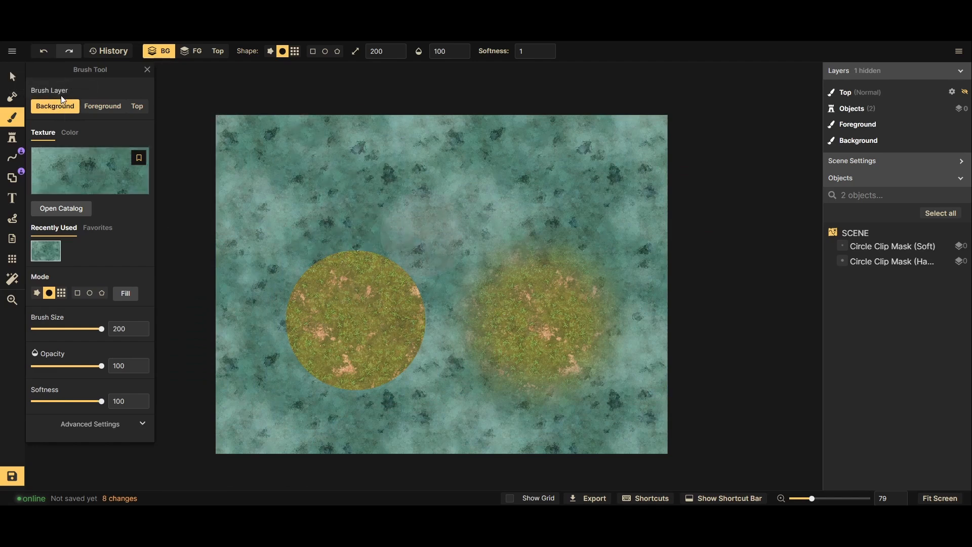
Select the hard-edged circular clipping mask on the left half of the map and nudge it slightly
{"action": "left_click", "coordinate": [13, 77]}
{"action": "left_click", "coordinate": [341, 330]}
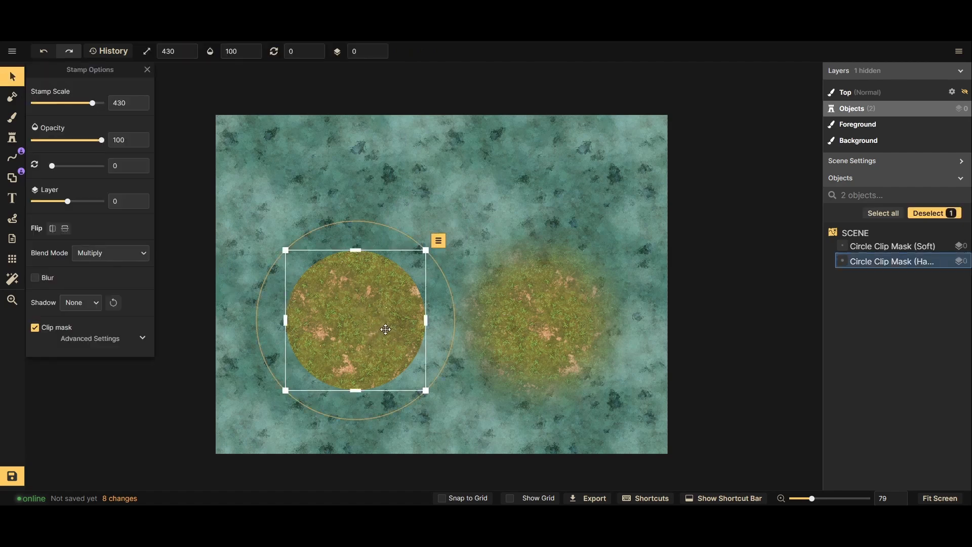
{"action": "left_click_drag", "start_coordinate": [381, 321], "coordinate": [381, 320]}
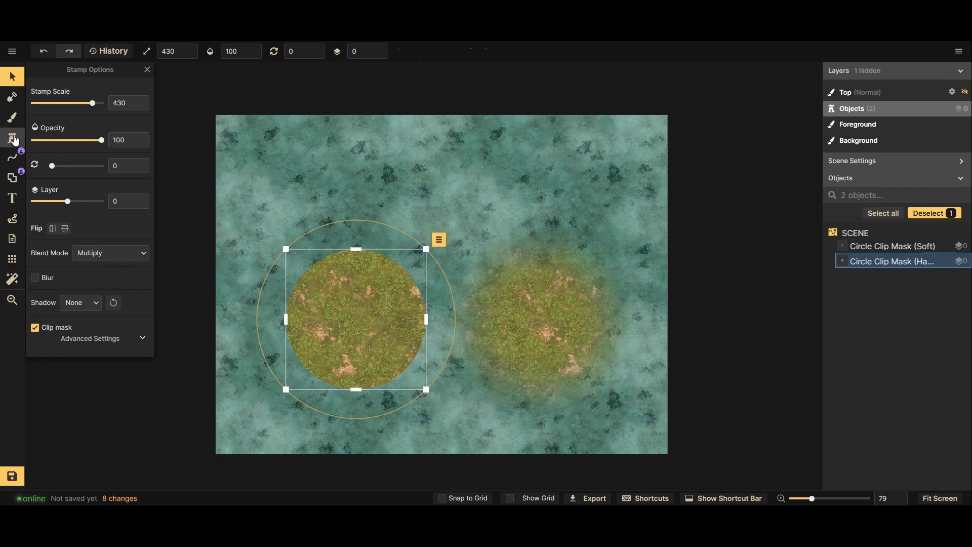
Place the Big Beige Tent stamp from the Camp pack at scale 90 over the upper part of the hard-edged mask
{"action": "left_click", "coordinate": [14, 138]}
{"action": "left_click", "coordinate": [68, 110]}
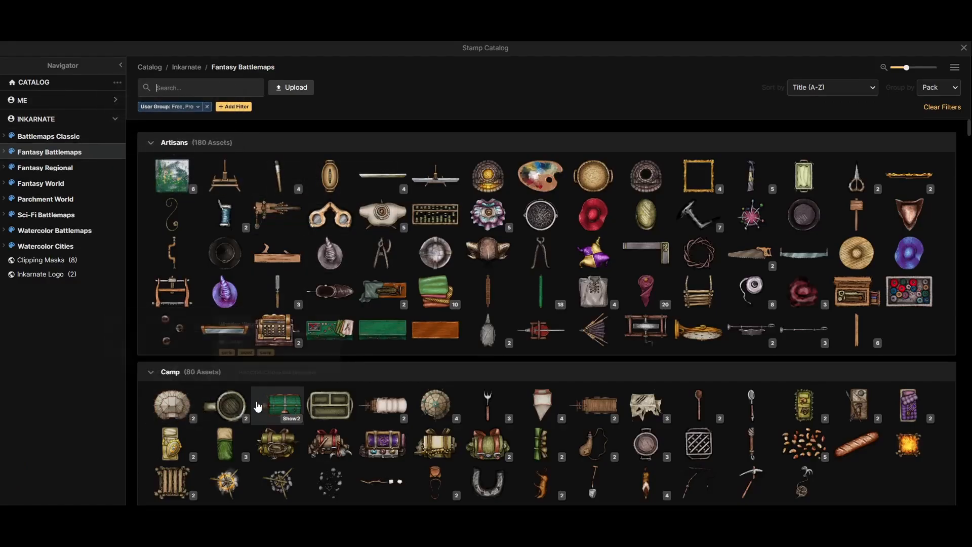
{"action": "left_click", "coordinate": [188, 406]}
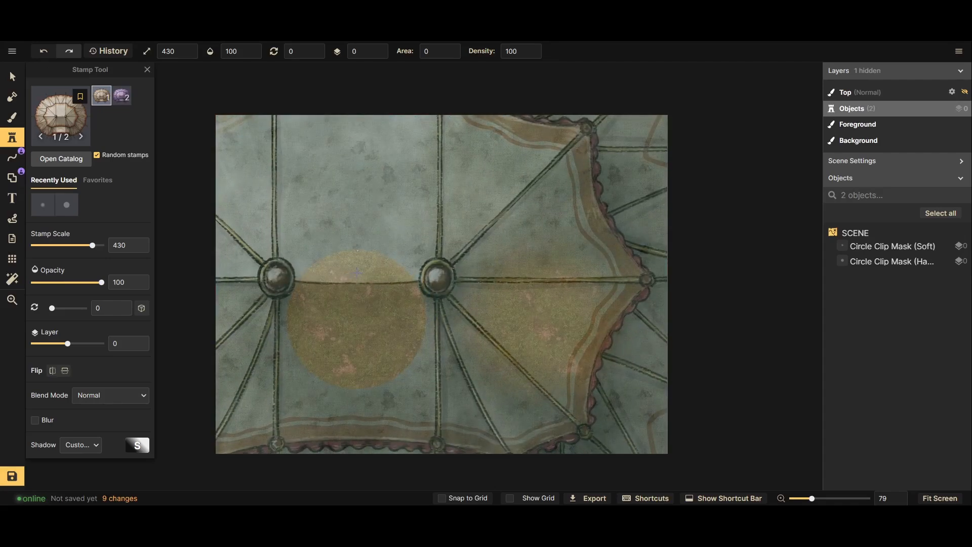
{"action": "scroll", "coordinate": [357, 277], "scroll_direction": "down", "scroll_amount": 20}
{"action": "scroll", "coordinate": [369, 274], "scroll_direction": "down", "scroll_amount": 11}
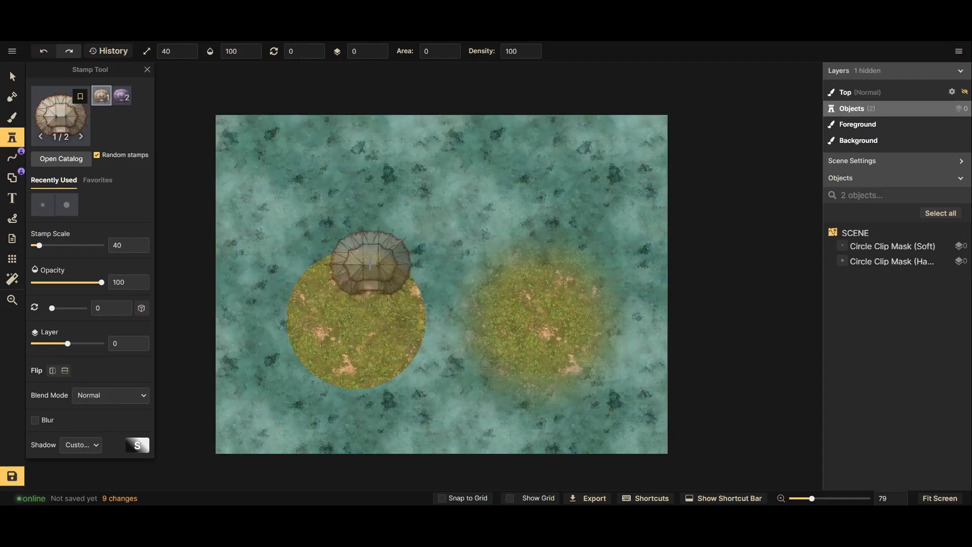
{"action": "scroll", "coordinate": [369, 274], "scroll_direction": "up", "scroll_amount": 3}
{"action": "left_click", "coordinate": [359, 252]}
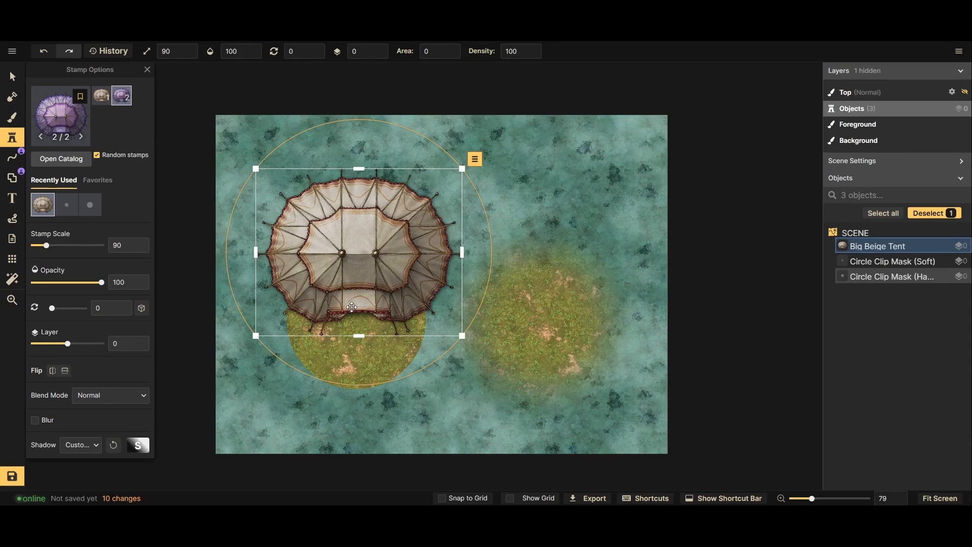
Put the hard-edged clipping mask on object layer 1, centre it over the tent, and clear the selection
{"action": "left_click", "coordinate": [12, 76]}
{"action": "left_click", "coordinate": [354, 345]}
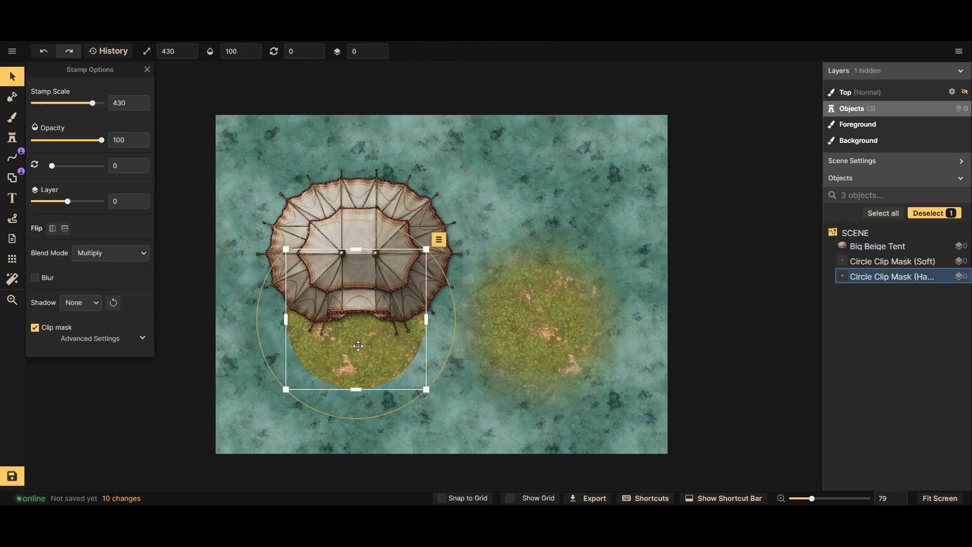
{"action": "left_click", "coordinate": [380, 48]}
{"action": "left_click_drag", "start_coordinate": [350, 382], "coordinate": [352, 311]}
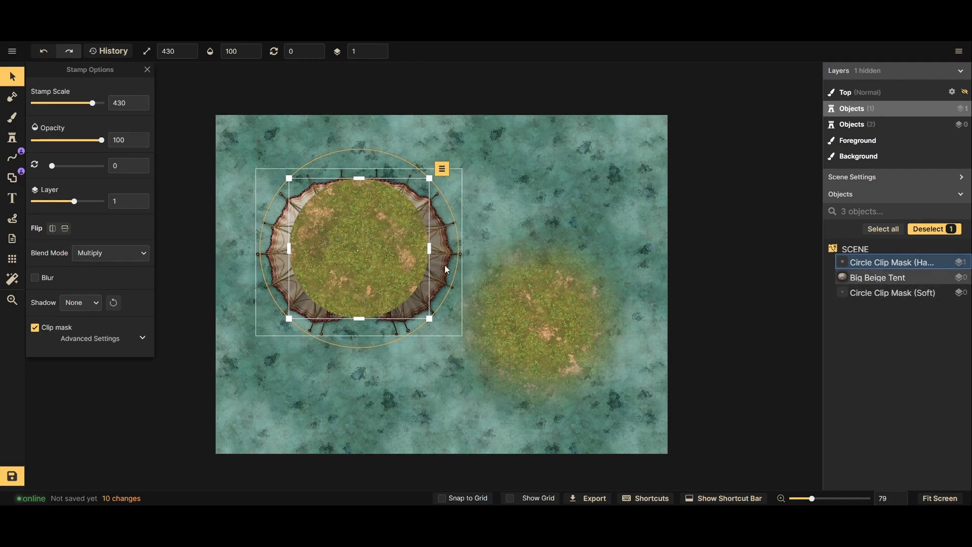
{"action": "left_click", "coordinate": [444, 233]}
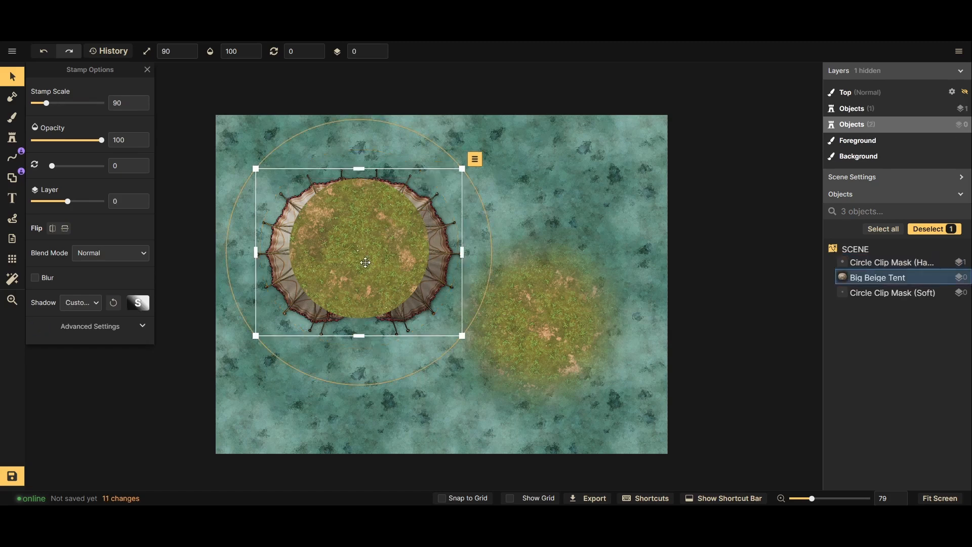
{"action": "key", "text": "Escape"}
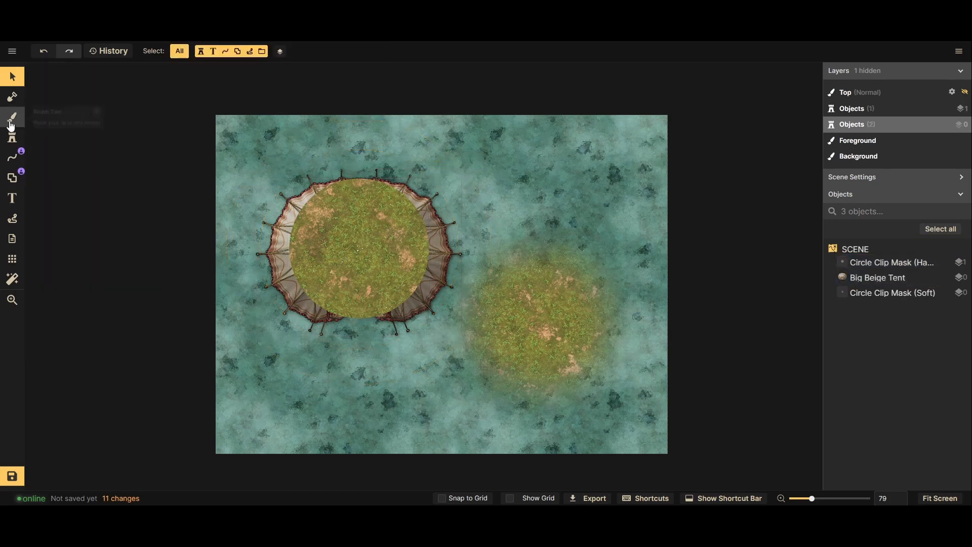
Set up a Foreground brush at size 200 with the smooth orange sand texture from the Desert pack
{"action": "left_click", "coordinate": [12, 119]}
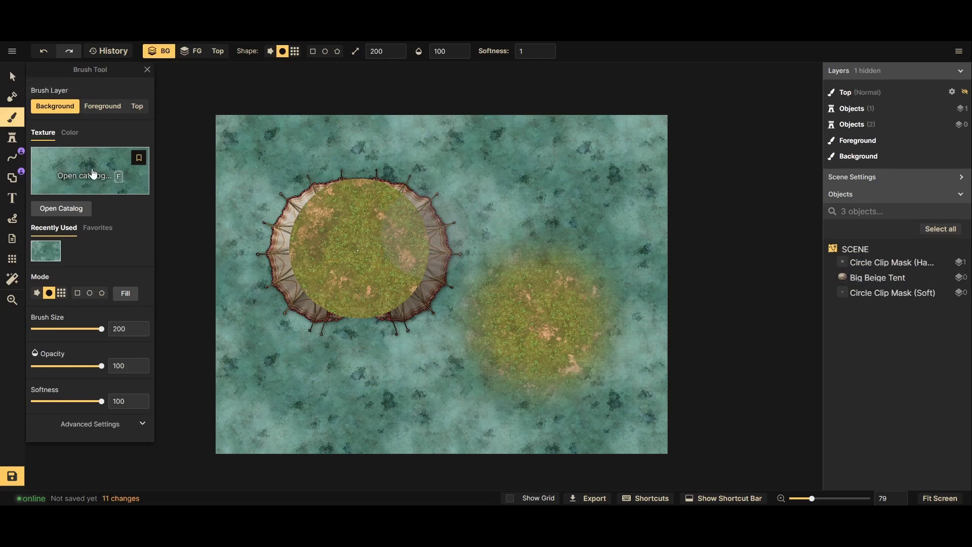
{"action": "left_click", "coordinate": [97, 113]}
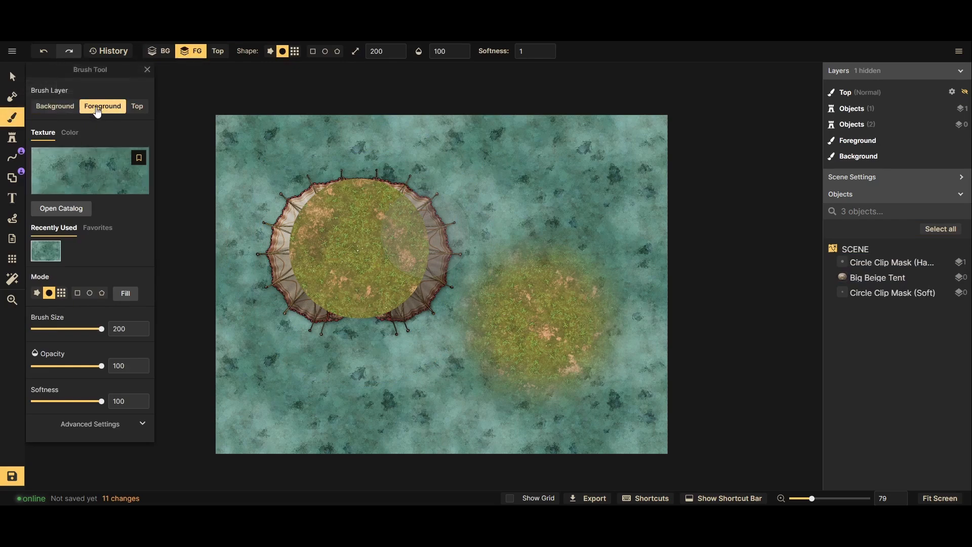
{"action": "left_click", "coordinate": [94, 162]}
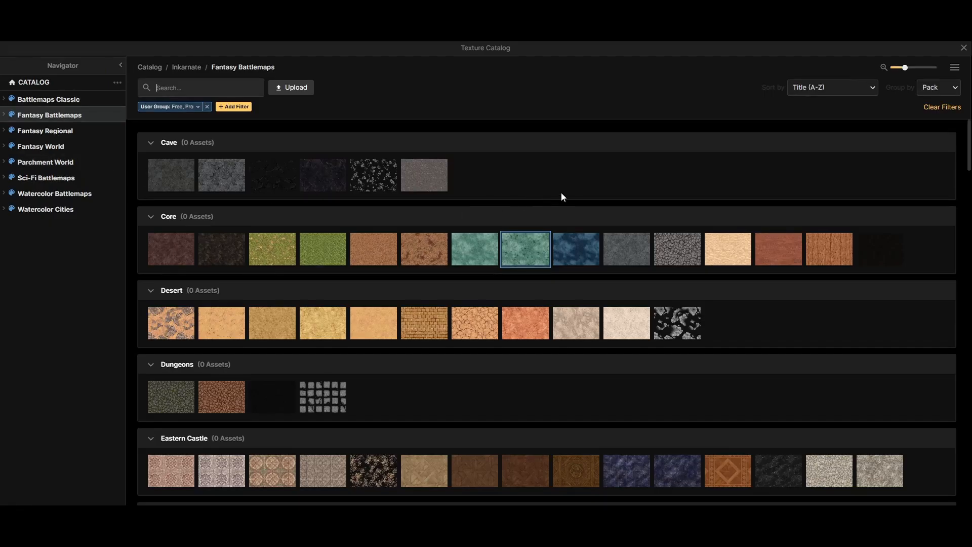
{"action": "left_click", "coordinate": [376, 331]}
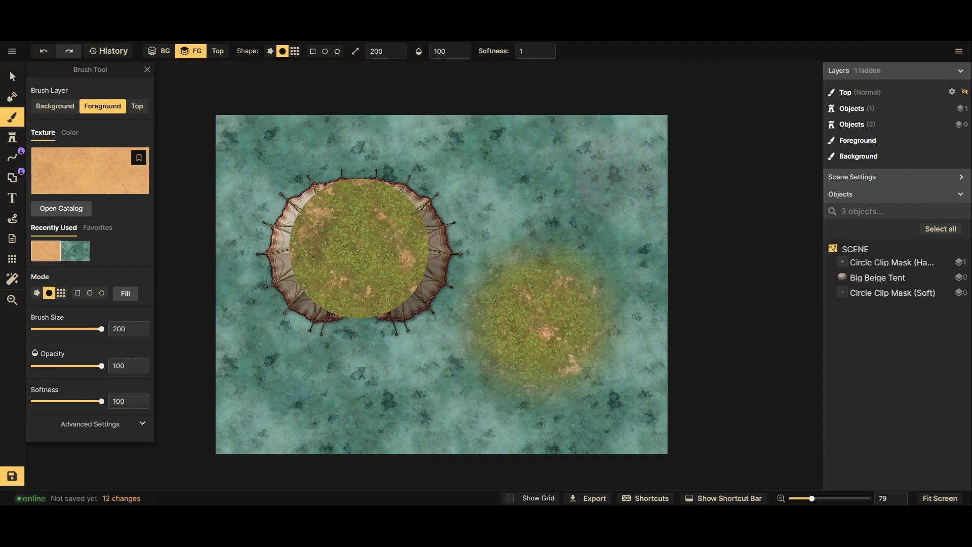
Paint the foreground with the orange sand texture across the areas under both clipping masks
{"action": "mouse_move", "coordinate": [562, 264]}
{"action": "left_mouse_down"}
{"action": "mouse_move", "coordinate": [582, 304]}
{"action": "mouse_move", "coordinate": [583, 385]}
{"action": "mouse_move", "coordinate": [537, 304]}
{"action": "mouse_move", "coordinate": [521, 437]}
{"action": "left_mouse_up"}
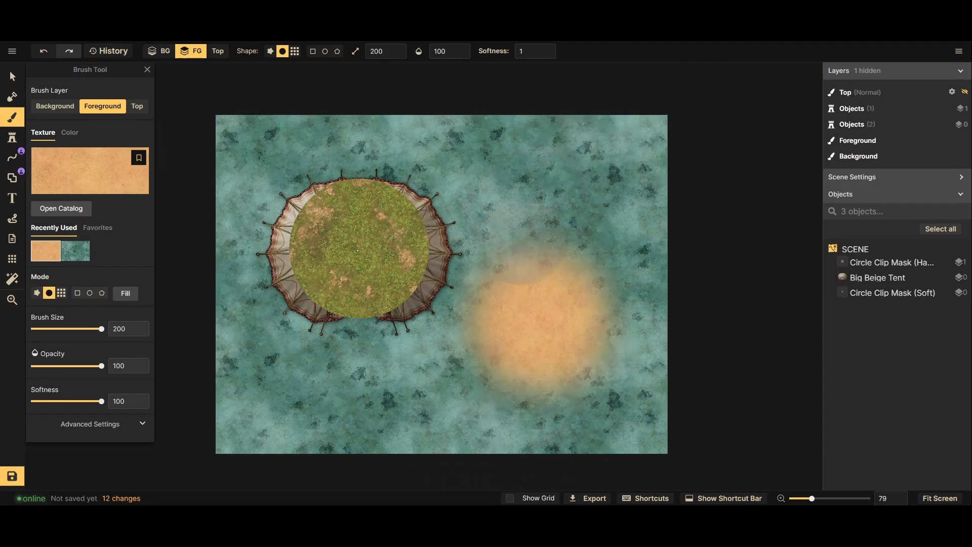
{"action": "mouse_move", "coordinate": [435, 253]}
{"action": "left_mouse_down"}
{"action": "mouse_move", "coordinate": [365, 238]}
{"action": "mouse_move", "coordinate": [393, 259]}
{"action": "left_mouse_up"}
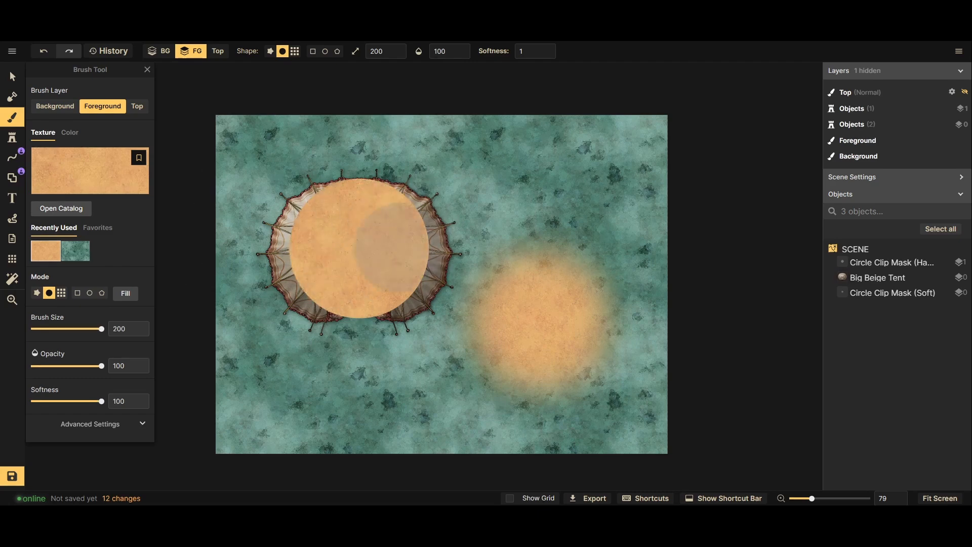
{"action": "mouse_move", "coordinate": [346, 206]}
{"action": "left_mouse_down"}
{"action": "mouse_move", "coordinate": [344, 344]}
{"action": "mouse_move", "coordinate": [424, 233]}
{"action": "left_mouse_up"}
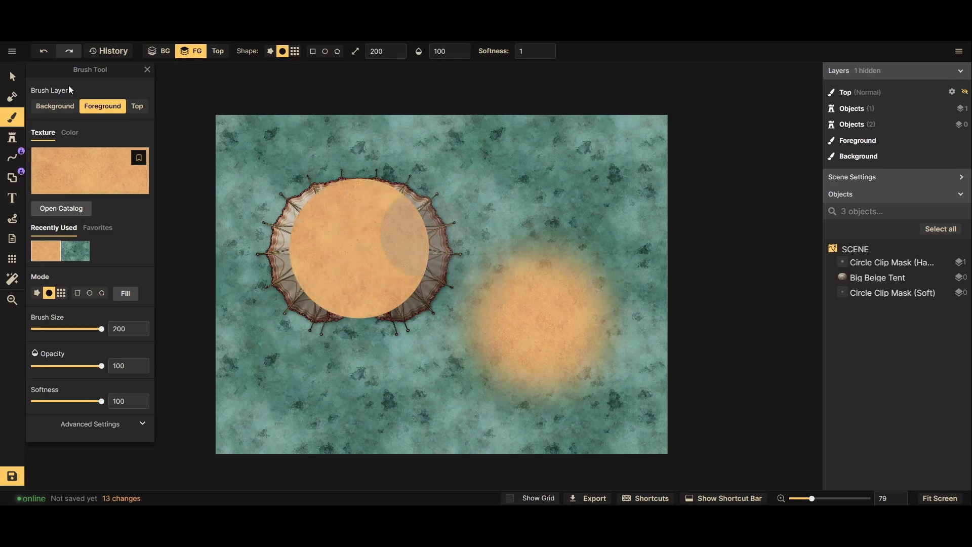
Hide the Background layer to examine the painted foreground, and show the layer again
{"action": "left_click", "coordinate": [9, 76]}
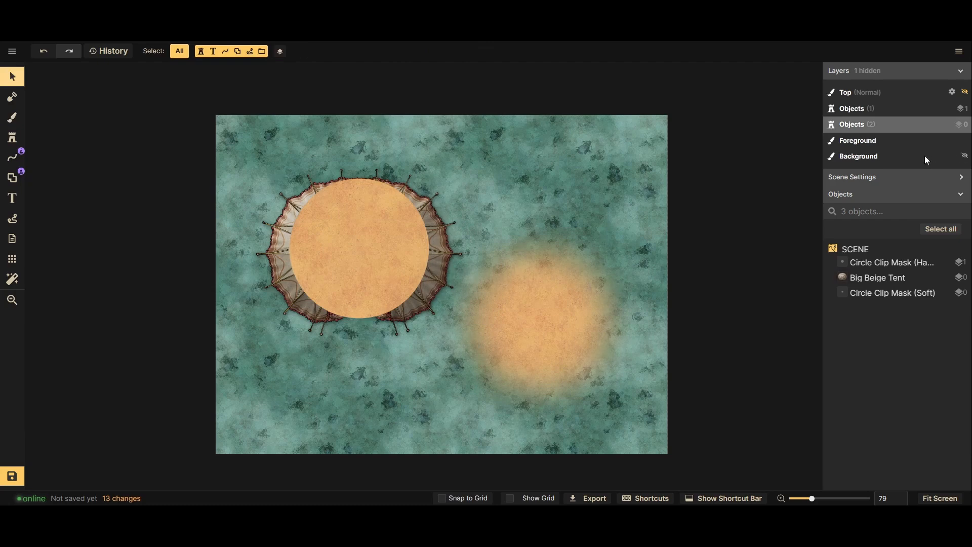
{"action": "left_click", "coordinate": [965, 157]}
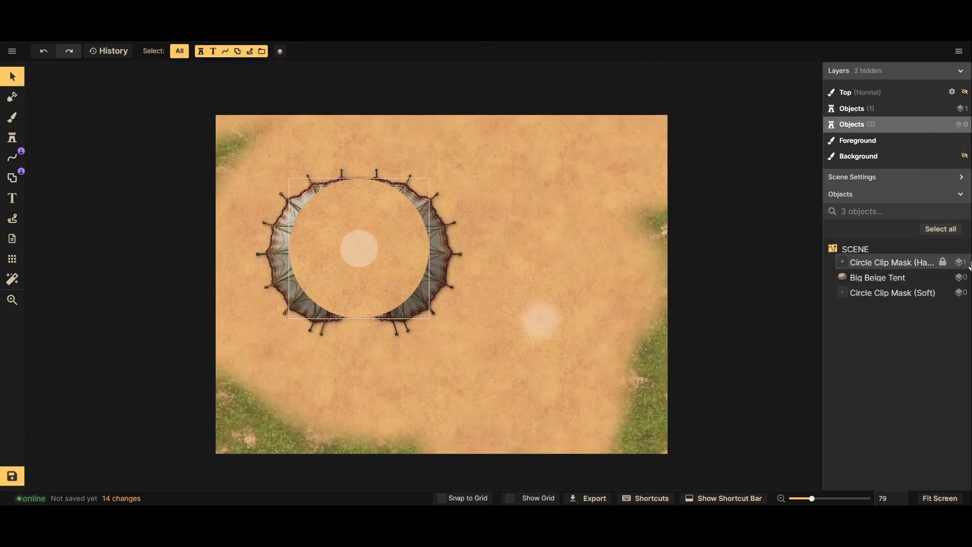
{"action": "left_click", "coordinate": [965, 157]}
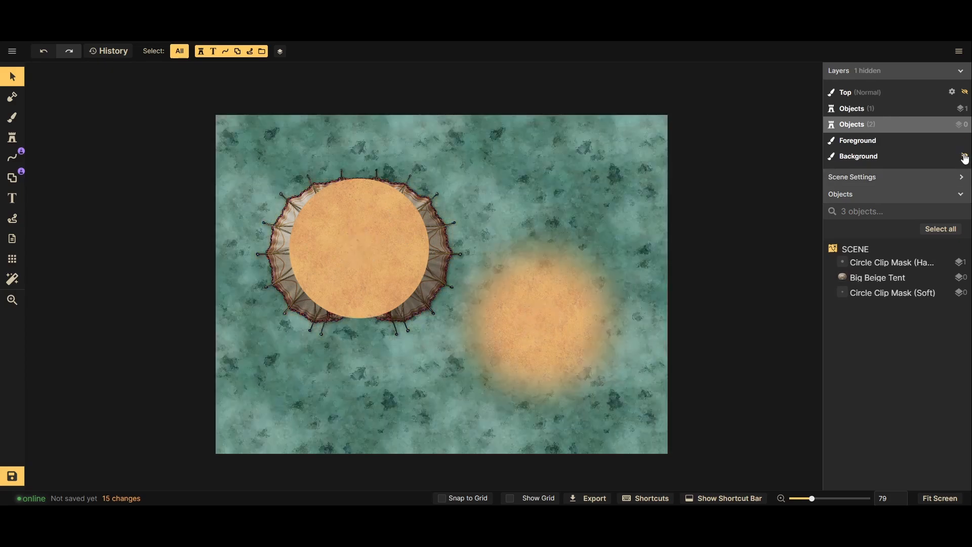
Shift the soft-edged clipping mask slightly around the right half of the map and inspect its faded edge up close
{"action": "left_click", "coordinate": [515, 316]}
{"action": "left_click_drag", "start_coordinate": [549, 296], "coordinate": [563, 302]}
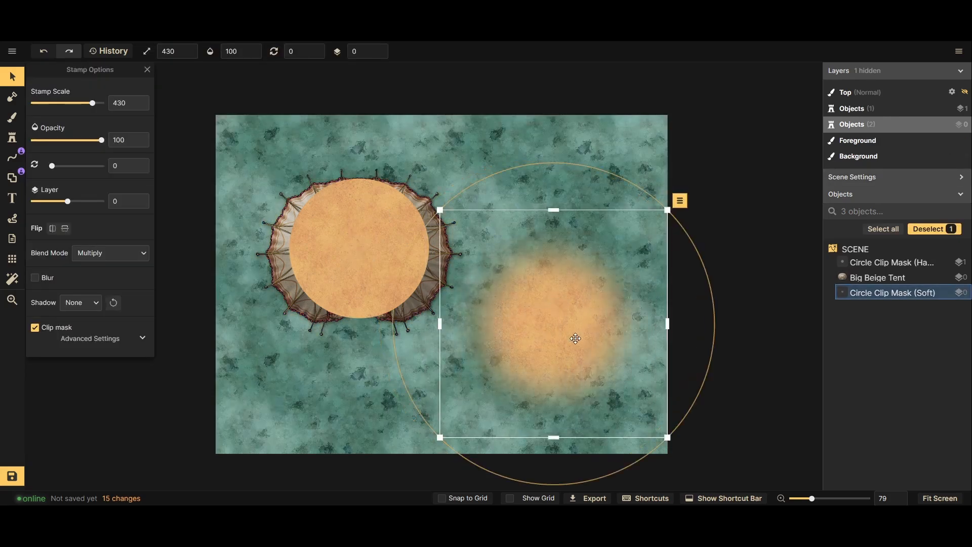
{"action": "scroll", "coordinate": [506, 325], "scroll_direction": "up", "scroll_amount": 6}
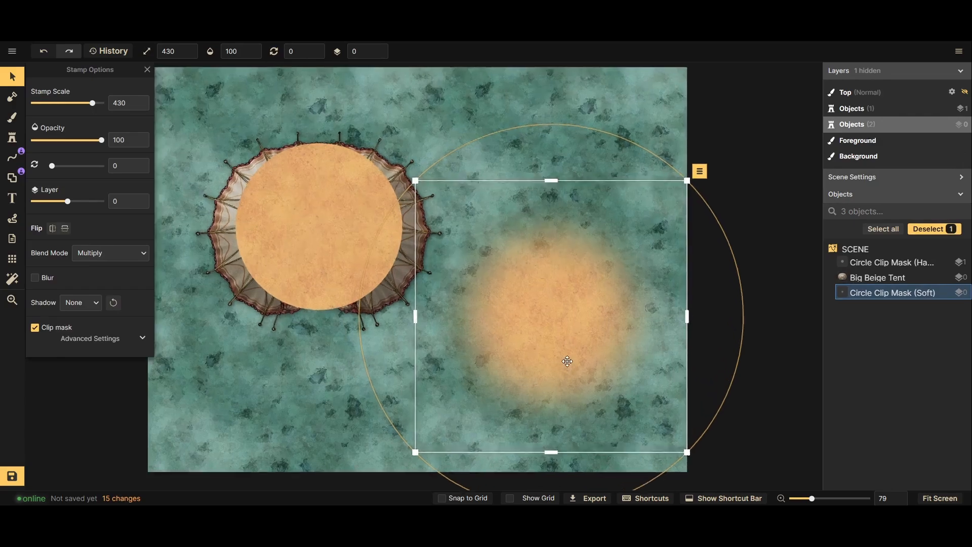
{"action": "scroll", "coordinate": [562, 342], "scroll_direction": "down", "scroll_amount": 2}
{"action": "scroll", "coordinate": [562, 342], "scroll_direction": "up", "scroll_amount": 3}
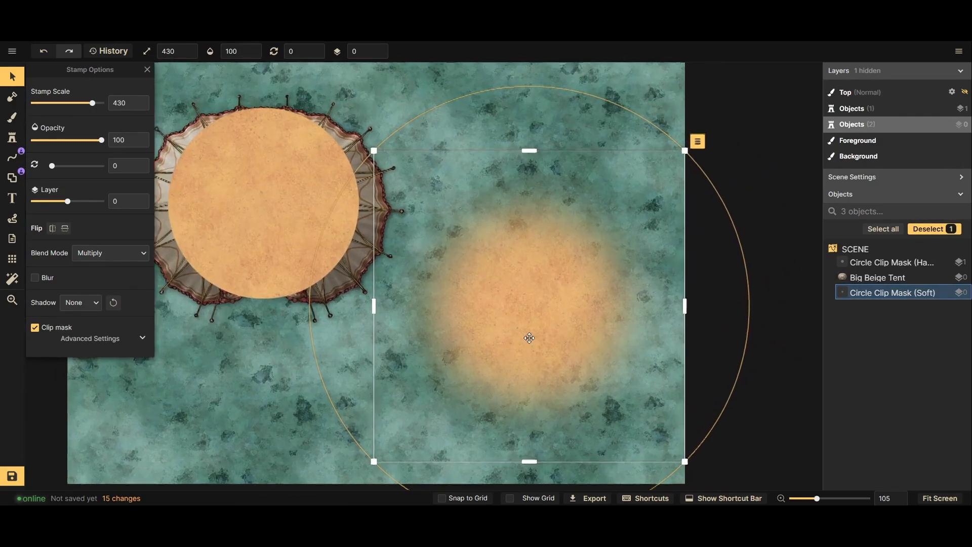
{"action": "scroll", "coordinate": [637, 377], "scroll_direction": "down", "scroll_amount": 3}
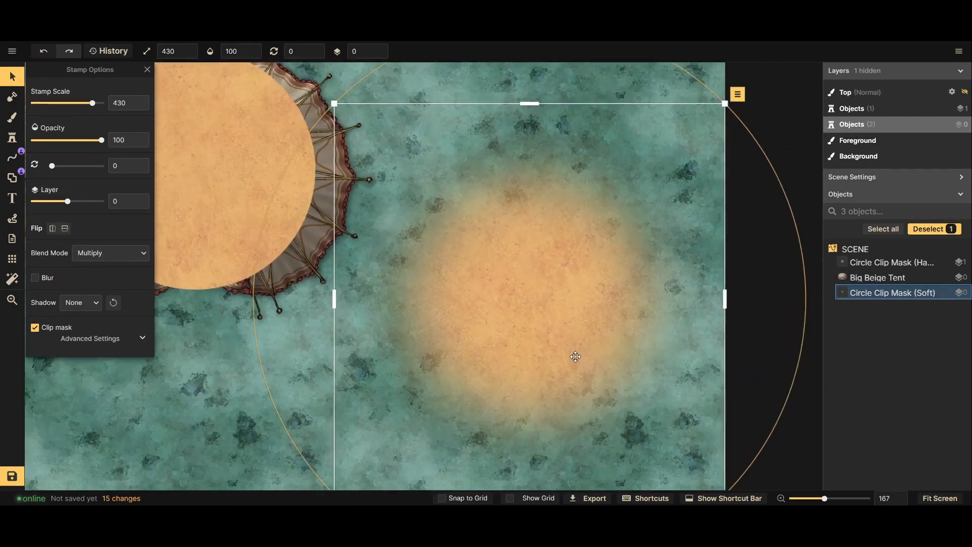
{"action": "left_click_drag", "start_coordinate": [542, 313], "coordinate": [542, 329]}
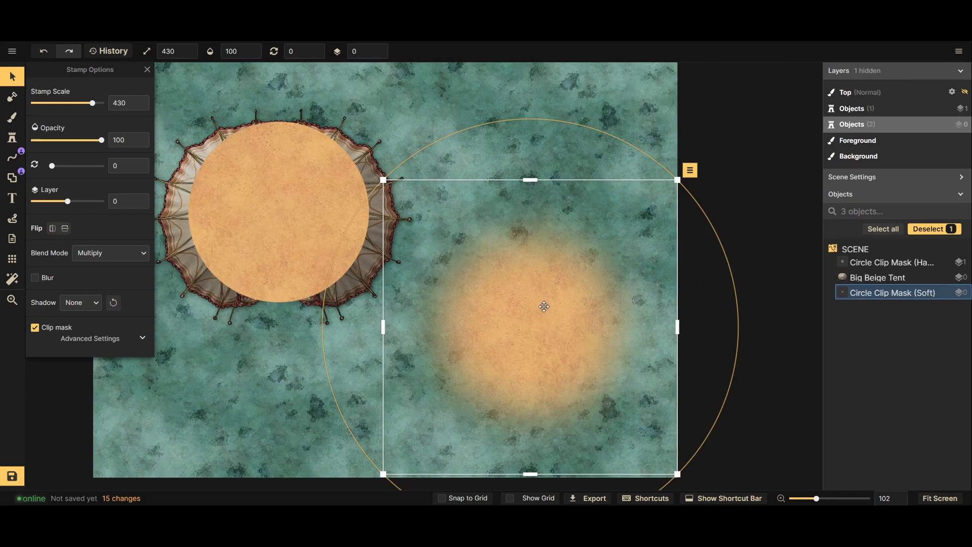
{"action": "left_click_drag", "start_coordinate": [533, 338], "coordinate": [535, 327]}
Move the Big Beige Tent to the map's upper-left edge and the hard-edged clipping mask directly below it
{"action": "left_click", "coordinate": [287, 227]}
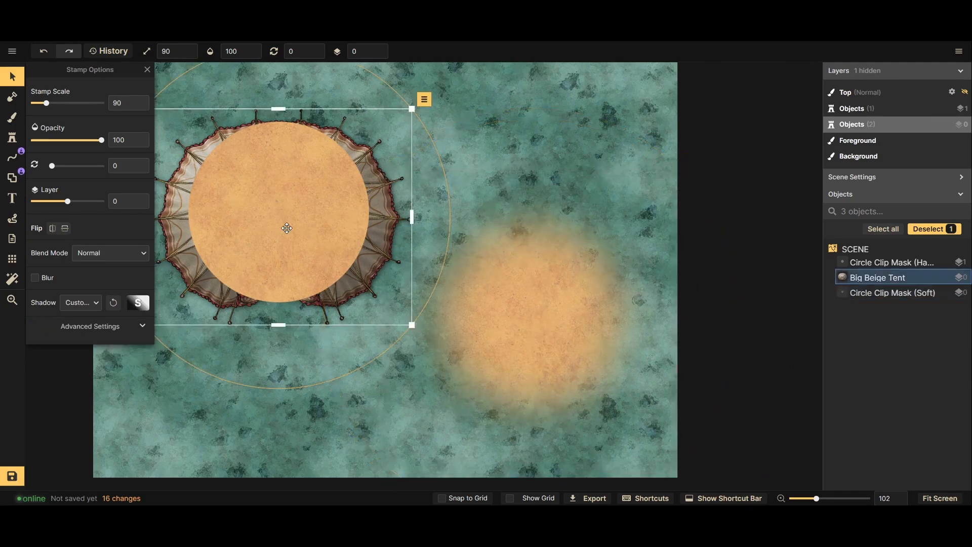
{"action": "left_click_drag", "start_coordinate": [286, 228], "coordinate": [301, 119]}
{"action": "left_click", "coordinate": [292, 246]}
{"action": "left_click_drag", "start_coordinate": [292, 246], "coordinate": [294, 370]}
{"action": "scroll", "coordinate": [508, 329], "scroll_direction": "down", "scroll_amount": 6}
{"action": "scroll", "coordinate": [303, 336], "scroll_direction": "up", "scroll_amount": 5}
{"action": "left_click_drag", "start_coordinate": [336, 335], "coordinate": [309, 326]}
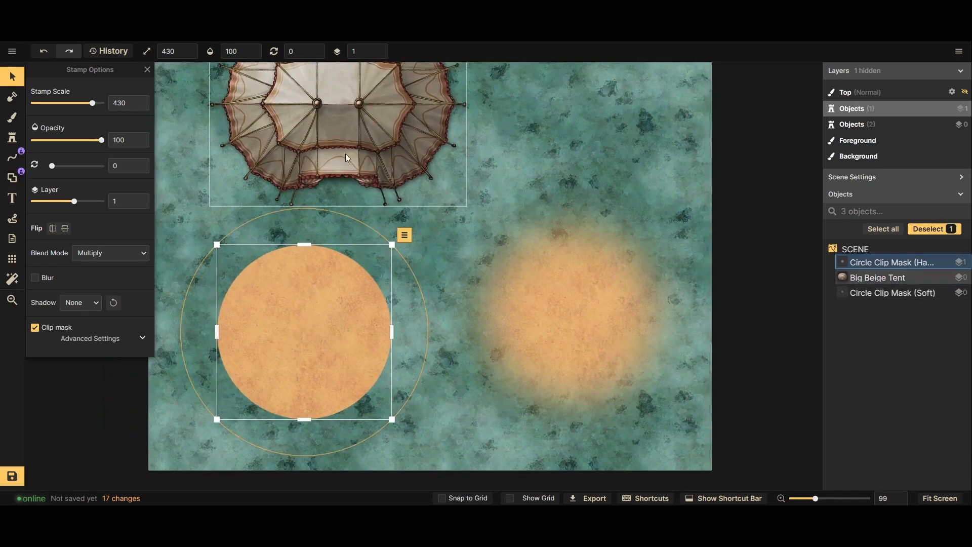
{"action": "scroll", "coordinate": [390, 322], "scroll_direction": "down", "scroll_amount": 2}
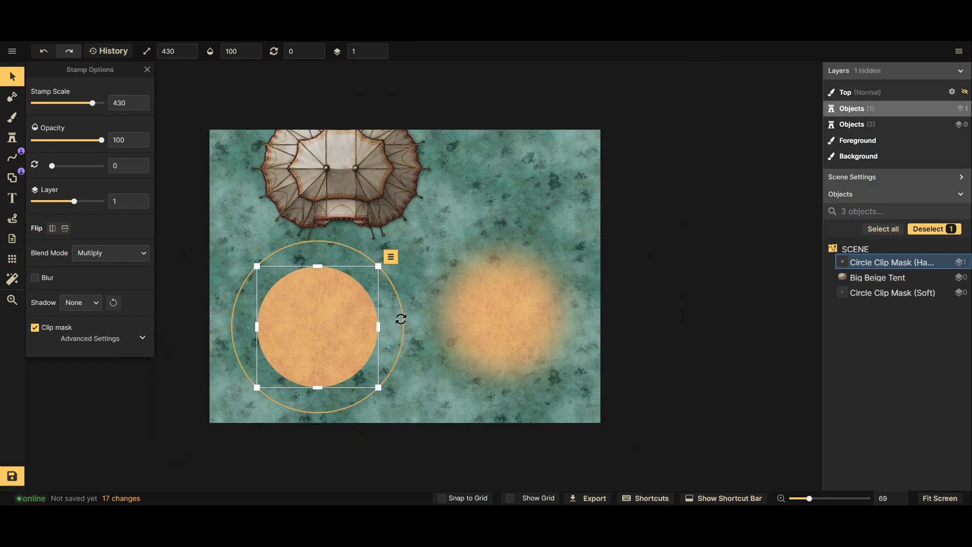
{"action": "left_click_drag", "start_coordinate": [341, 179], "coordinate": [316, 200]}
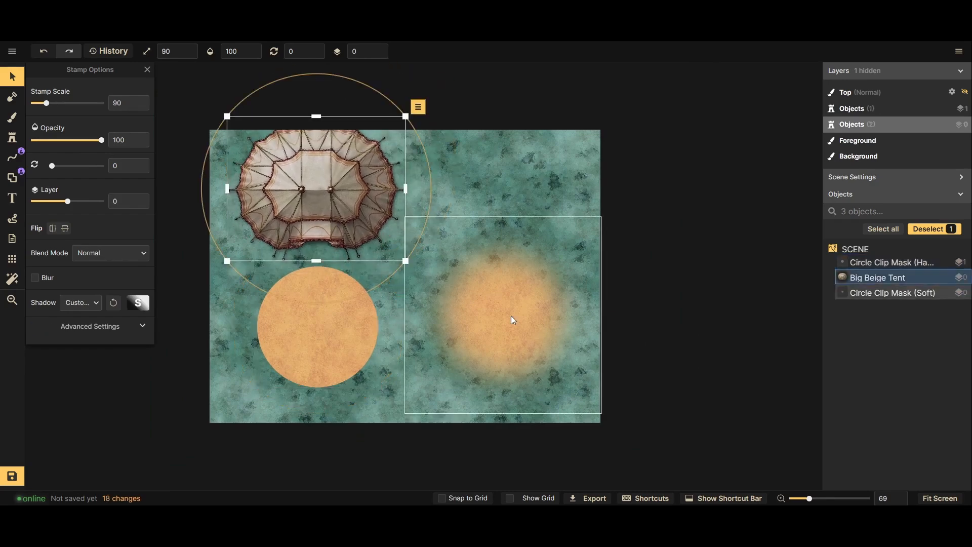
Move the soft-edged clipping mask down into the map's lower-right area and deselect it
{"action": "left_click", "coordinate": [492, 319]}
{"action": "left_click_drag", "start_coordinate": [491, 320], "coordinate": [495, 370]}
{"action": "left_click", "coordinate": [471, 178]}
{"action": "left_click", "coordinate": [491, 181]}
{"action": "scroll", "coordinate": [481, 152], "scroll_direction": "up", "scroll_amount": 5}
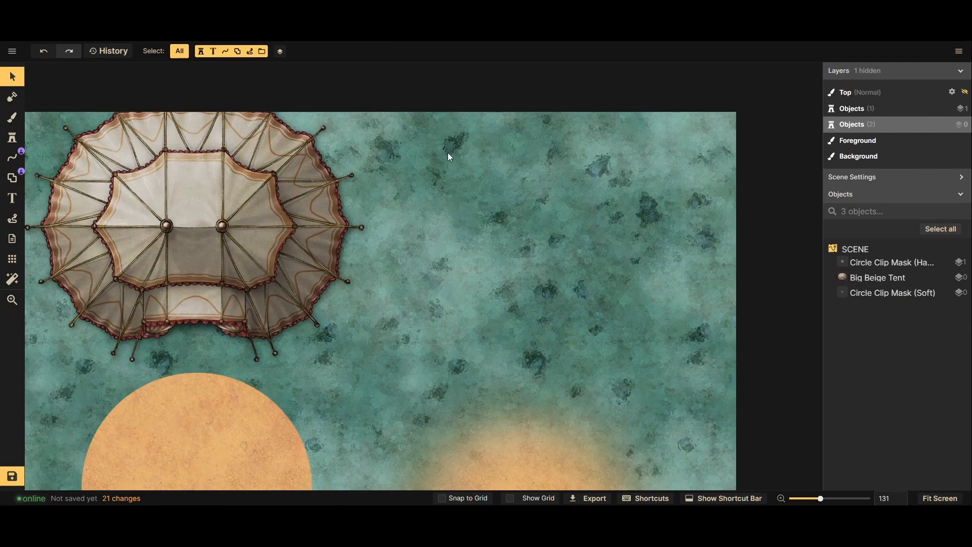
{"action": "scroll", "coordinate": [450, 157], "scroll_direction": "down", "scroll_amount": 4}
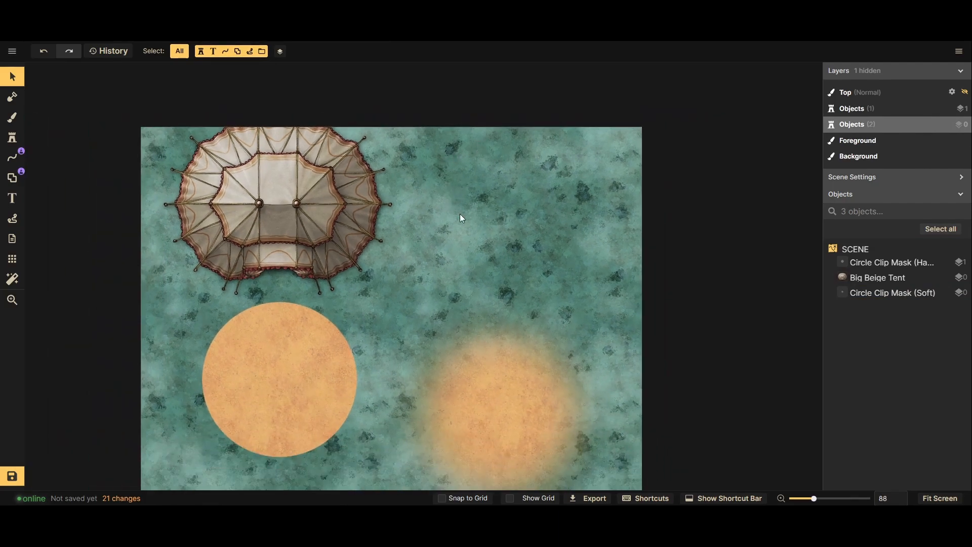
{"action": "left_click", "coordinate": [496, 390]}
{"action": "mouse_move", "coordinate": [497, 391]}
{"action": "left_mouse_down"}
{"action": "mouse_move", "coordinate": [493, 259]}
{"action": "mouse_move", "coordinate": [464, 184]}
{"action": "mouse_move", "coordinate": [544, 183]}
{"action": "mouse_move", "coordinate": [519, 292]}
{"action": "mouse_move", "coordinate": [494, 157]}
{"action": "mouse_move", "coordinate": [504, 387]}
{"action": "left_mouse_up"}
{"action": "left_click", "coordinate": [506, 180]}
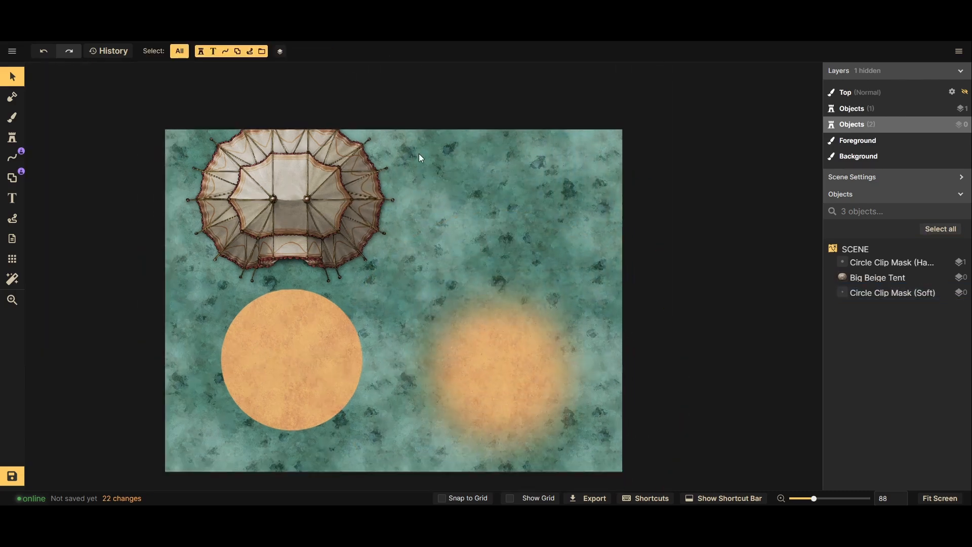
Search the Fantasy Battlemaps stamp catalog for "rock"
{"action": "left_click", "coordinate": [12, 137]}
{"action": "left_click", "coordinate": [60, 159]}
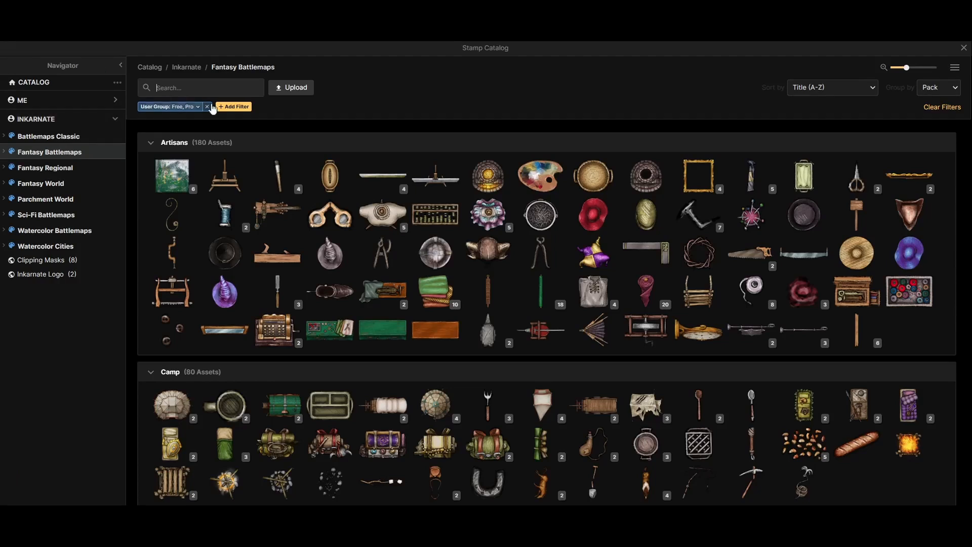
{"action": "type", "text": "rock"}
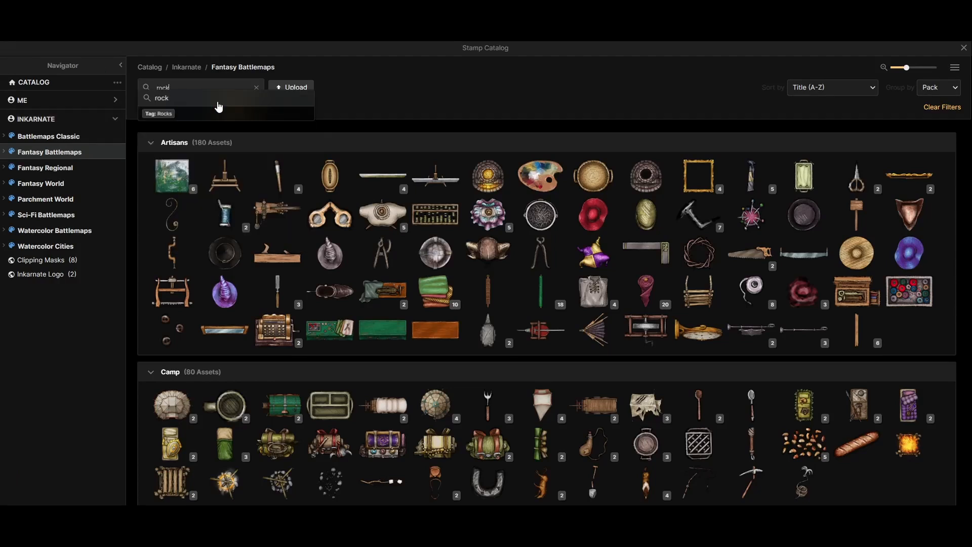
{"action": "left_click", "coordinate": [222, 99]}
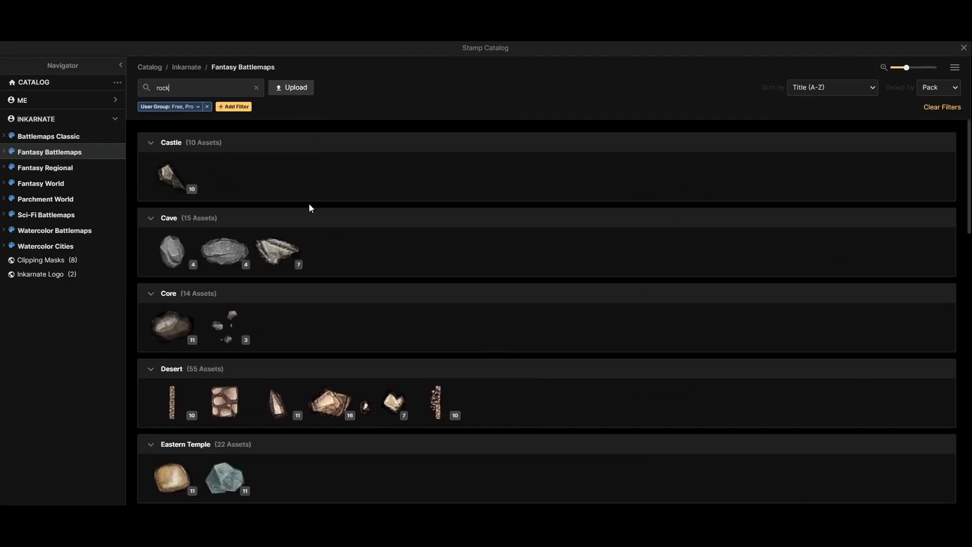
Choose the grey Boulder stamp from the Cave assets and reduce its stamp scale to 150
{"action": "scroll", "coordinate": [375, 208], "scroll_direction": "down", "scroll_amount": 4}
{"action": "scroll", "coordinate": [353, 272], "scroll_direction": "up", "scroll_amount": 4}
{"action": "left_click", "coordinate": [171, 249]}
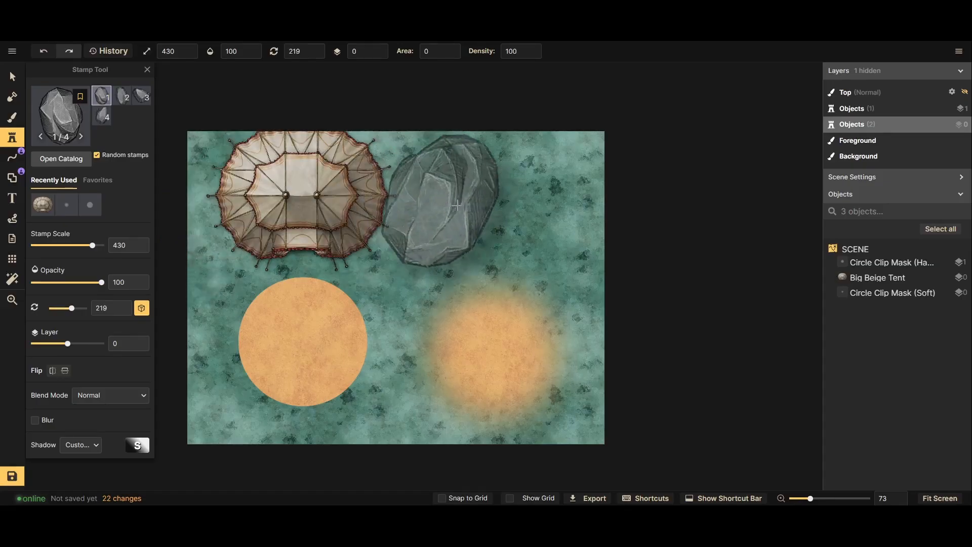
{"action": "scroll", "coordinate": [440, 217], "scroll_direction": "up", "scroll_amount": 3}
{"action": "scroll", "coordinate": [474, 187], "scroll_direction": "down", "scroll_amount": 5}
{"action": "scroll", "coordinate": [472, 177], "scroll_direction": "down", "scroll_amount": 4}
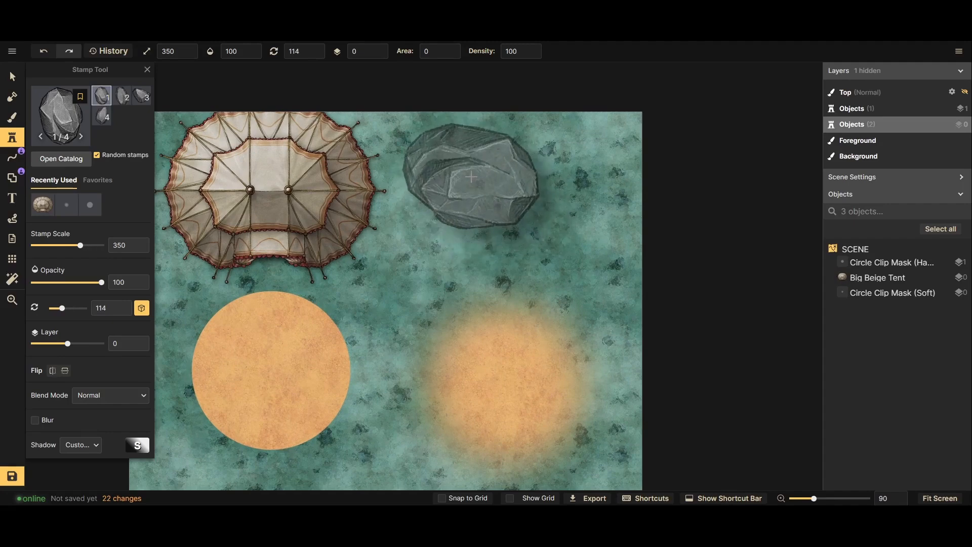
{"action": "scroll", "coordinate": [472, 177], "scroll_direction": "down", "scroll_amount": 10}
Place five boulders scattered across the map's upper-right area
{"action": "left_click", "coordinate": [451, 149]}
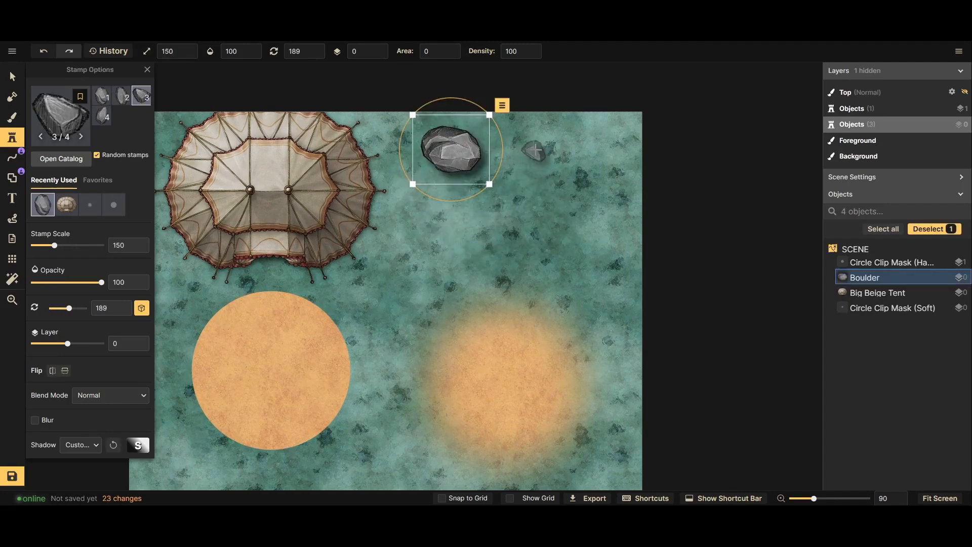
{"action": "left_click", "coordinate": [545, 148]}
{"action": "left_click", "coordinate": [590, 180]}
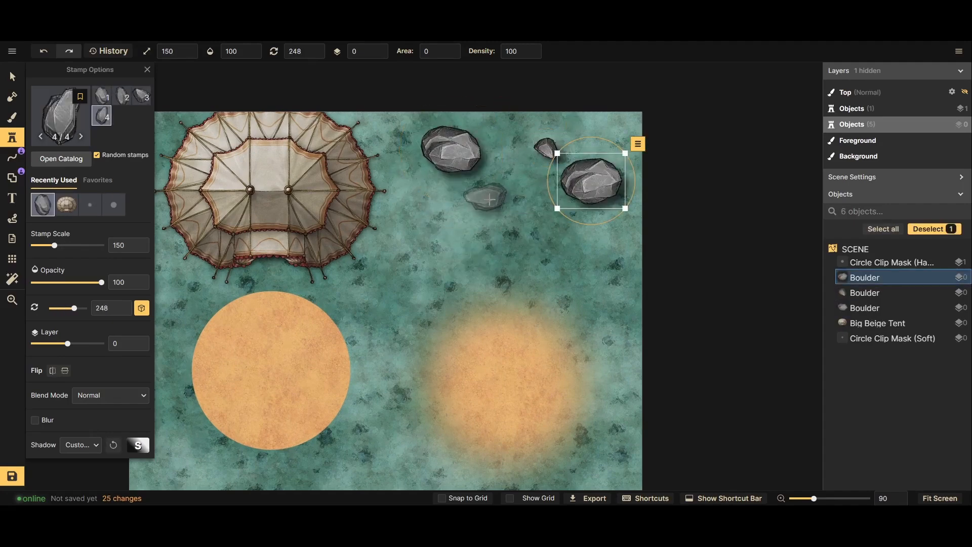
{"action": "left_click", "coordinate": [498, 202]}
{"action": "left_click", "coordinate": [431, 219]}
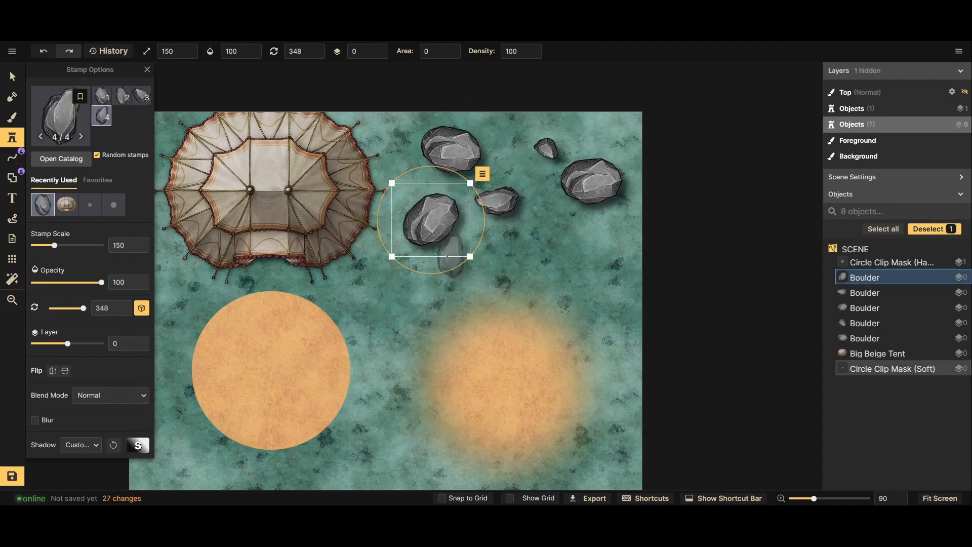
Move the soft-edged clipping mask slightly down and raise it to layer 2
{"action": "key", "text": "v"}
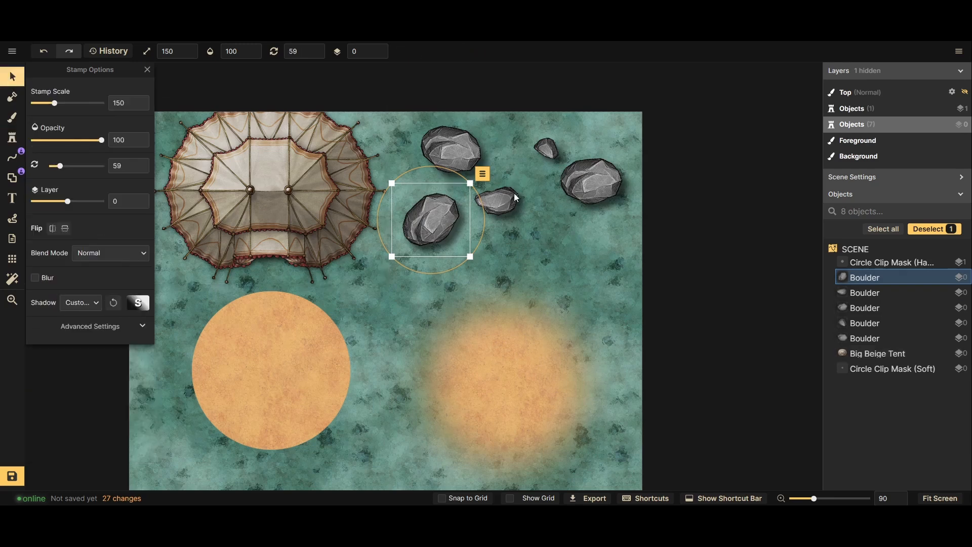
{"action": "left_click", "coordinate": [517, 378]}
{"action": "left_click_drag", "start_coordinate": [517, 377], "coordinate": [533, 432]}
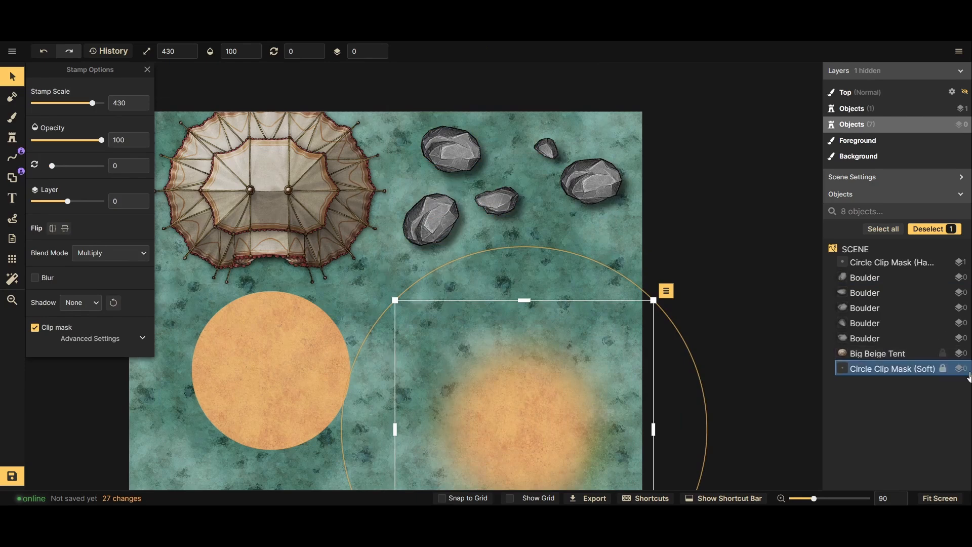
{"action": "left_click", "coordinate": [382, 49]}
{"action": "left_click", "coordinate": [382, 49]}
Enlarge the soft-edged clipping mask to a scale of 500 and reposition it below the boulders, right of the hard-edged mask
{"action": "left_click_drag", "start_coordinate": [513, 424], "coordinate": [499, 359]}
{"action": "scroll", "coordinate": [478, 218], "scroll_direction": "down", "scroll_amount": 1}
{"action": "scroll", "coordinate": [478, 212], "scroll_direction": "down", "scroll_amount": 1}
{"action": "scroll", "coordinate": [499, 359], "scroll_direction": "up", "scroll_amount": 2}
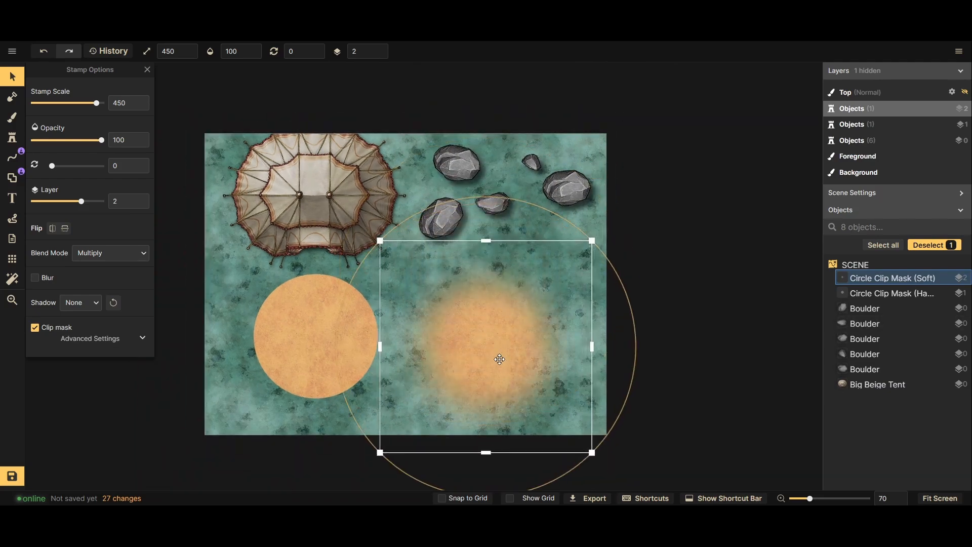
{"action": "scroll", "coordinate": [500, 359], "scroll_direction": "up", "scroll_amount": 5}
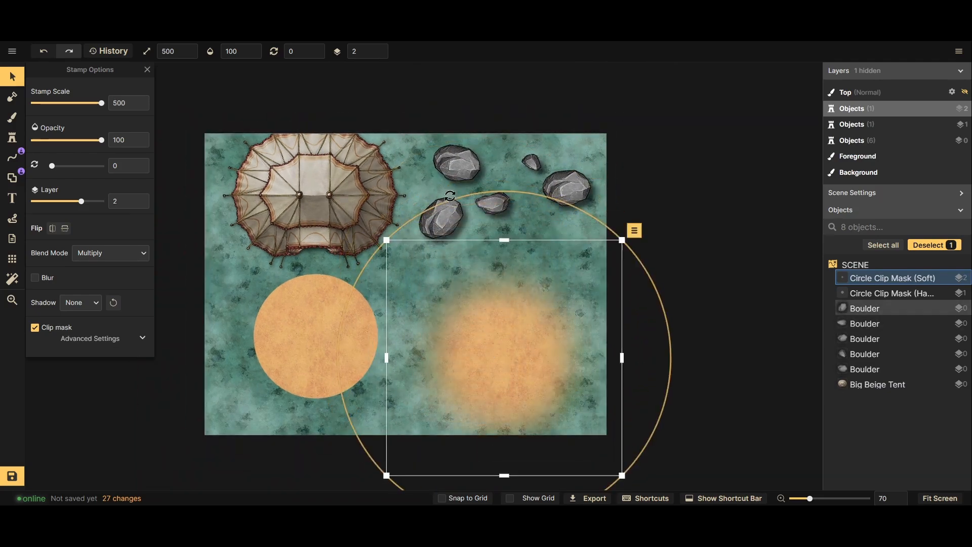
{"action": "mouse_move", "coordinate": [501, 357]}
{"action": "left_mouse_down"}
{"action": "mouse_move", "coordinate": [489, 232]}
{"action": "mouse_move", "coordinate": [473, 200]}
{"action": "mouse_move", "coordinate": [531, 192]}
{"action": "mouse_move", "coordinate": [466, 308]}
{"action": "mouse_move", "coordinate": [490, 372]}
{"action": "left_mouse_up"}
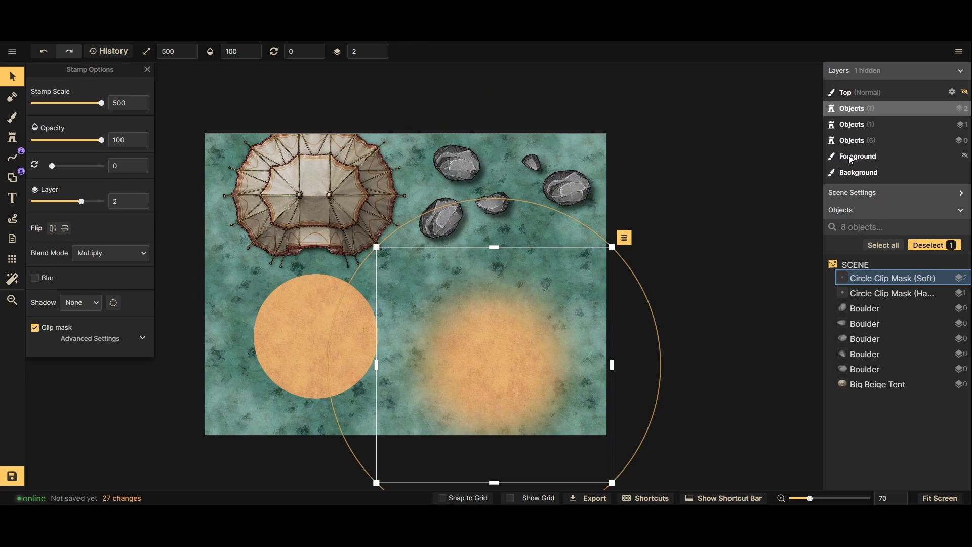
{"action": "left_click", "coordinate": [558, 187]}
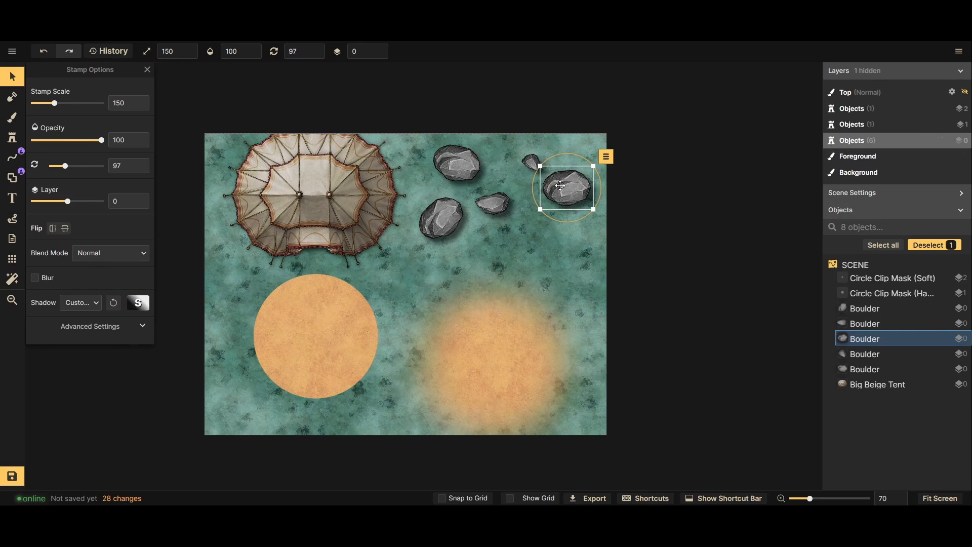
{"action": "left_click", "coordinate": [532, 161], "text": "shift"}
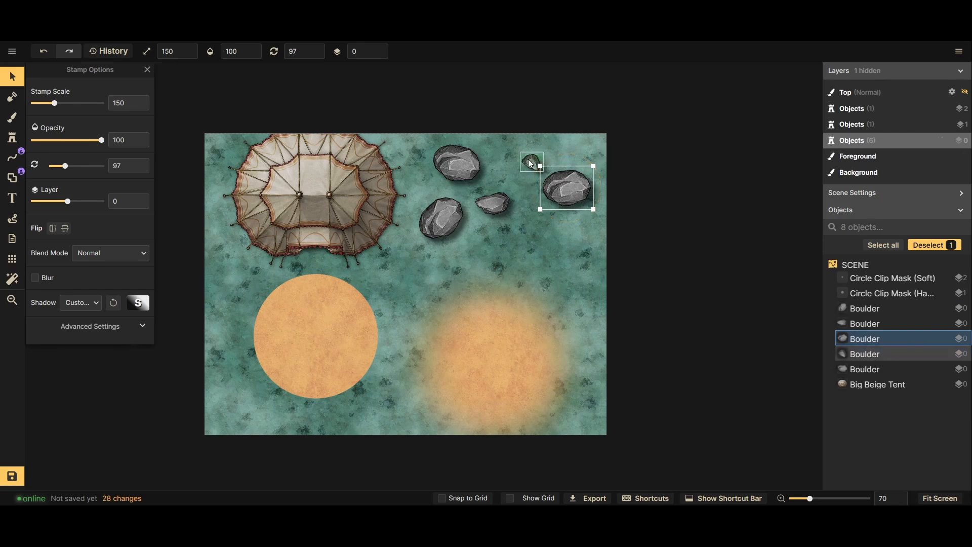
{"action": "left_click", "coordinate": [472, 161], "text": "shift"}
{"action": "left_click", "coordinate": [491, 202], "text": "shift"}
{"action": "left_click", "coordinate": [441, 218], "text": "shift"}
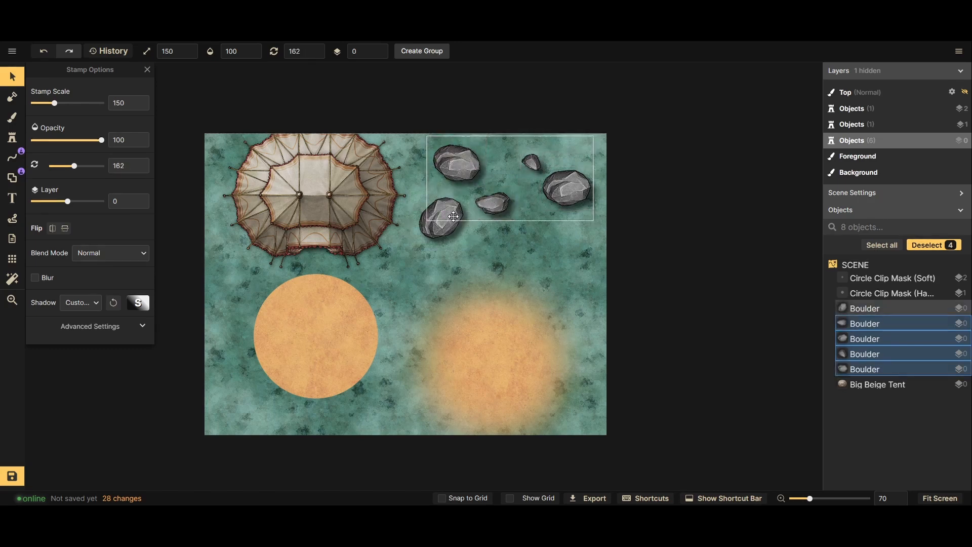
{"action": "left_click", "coordinate": [602, 192]}
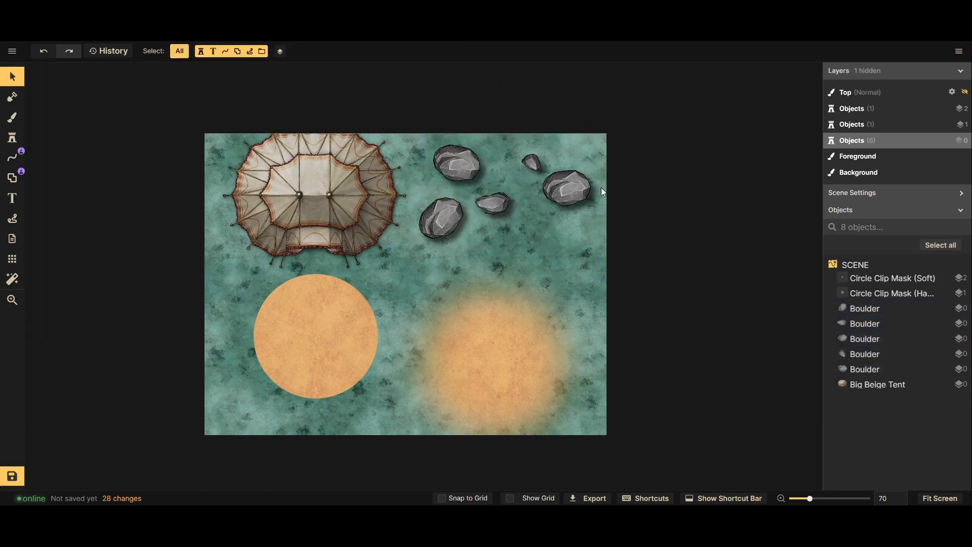
Flatten all five boulders to the foreground and check them by briefly hiding the Background layer
{"action": "left_click", "coordinate": [883, 371]}
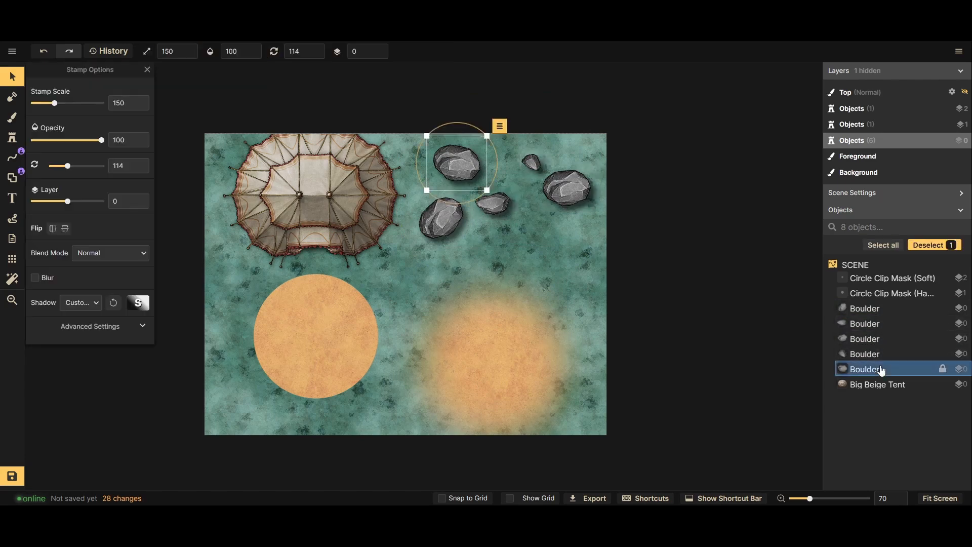
{"action": "left_click", "coordinate": [884, 310], "text": "shift"}
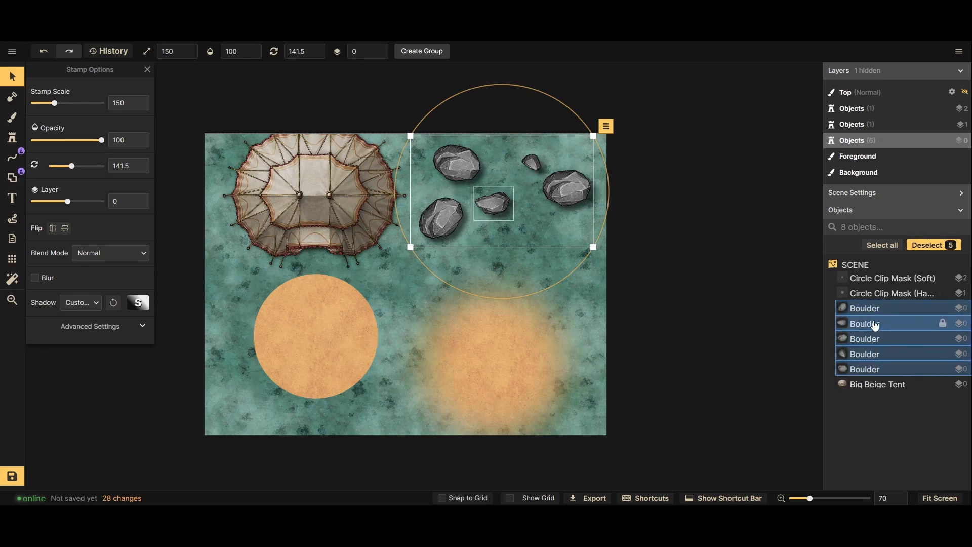
{"action": "right_click", "coordinate": [874, 325]}
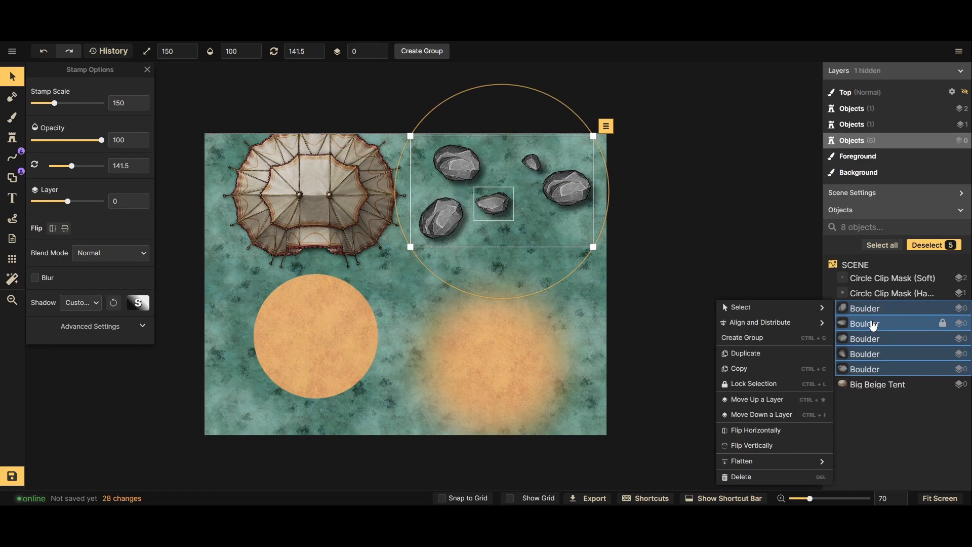
{"action": "mouse_move", "coordinate": [758, 464]}
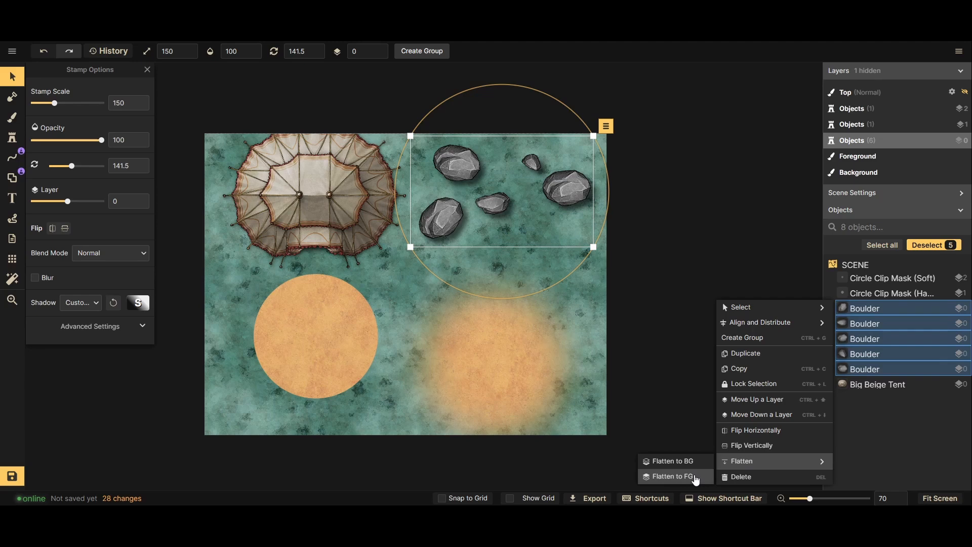
{"action": "left_click", "coordinate": [695, 478]}
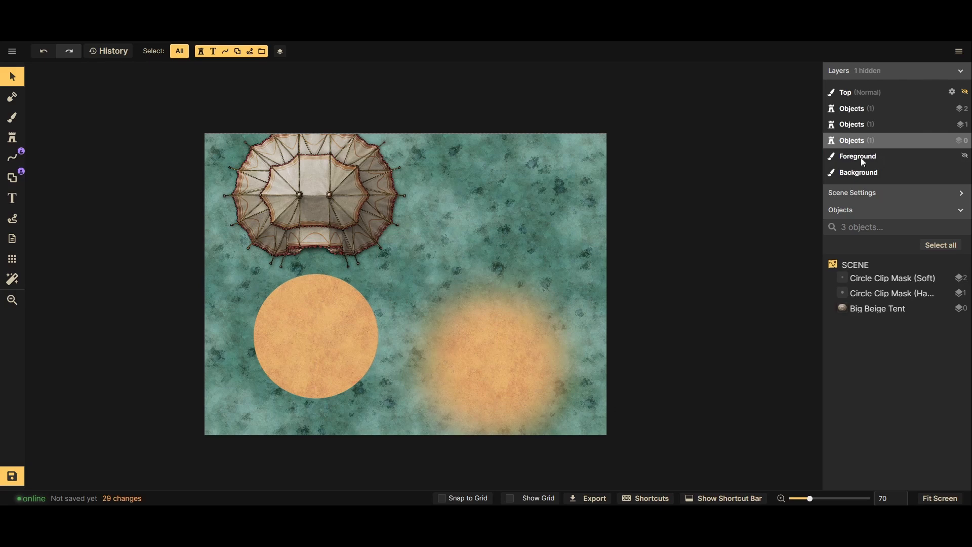
{"action": "left_click", "coordinate": [965, 173]}
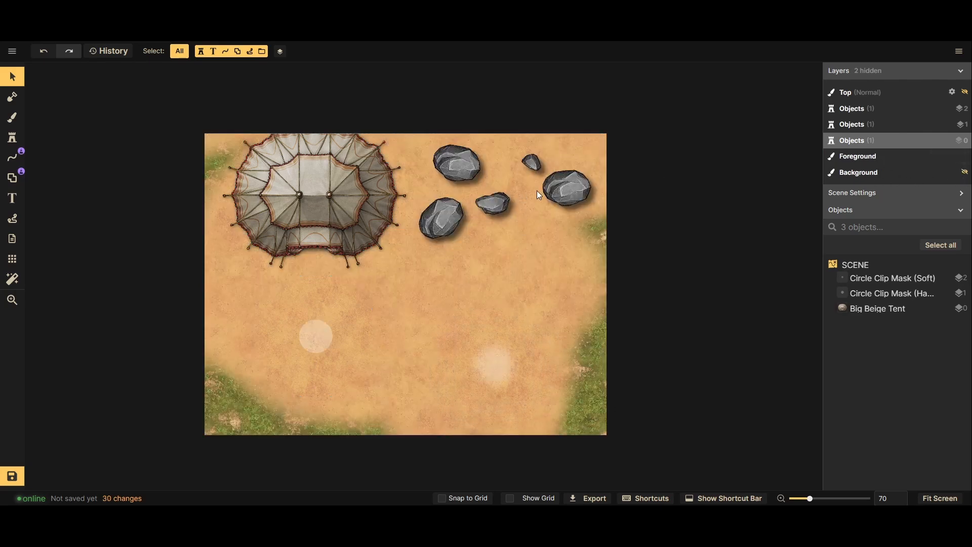
{"action": "left_click", "coordinate": [965, 173]}
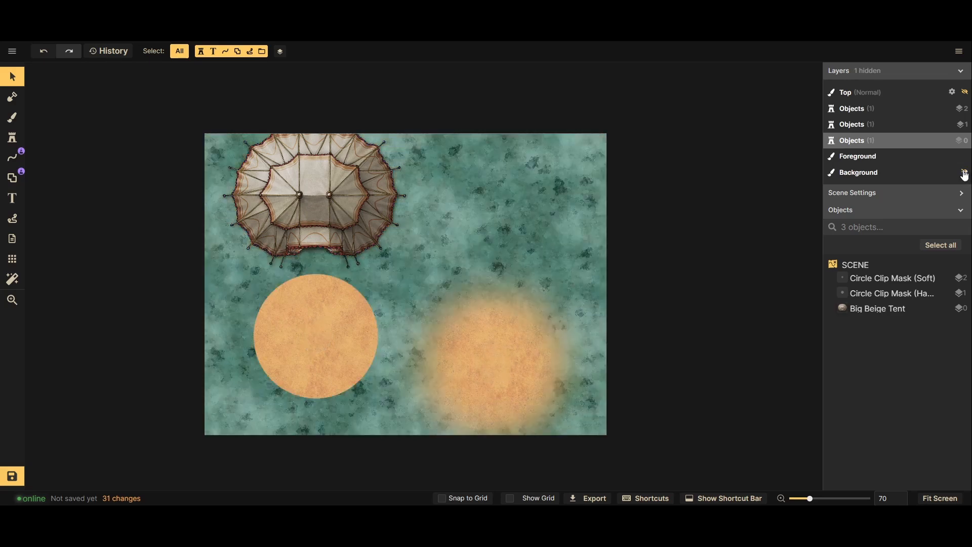
Move the soft-edged clipping mask up over the flattened boulders to reveal them through the background
{"action": "left_click", "coordinate": [483, 361]}
{"action": "left_click_drag", "start_coordinate": [493, 378], "coordinate": [508, 390]}
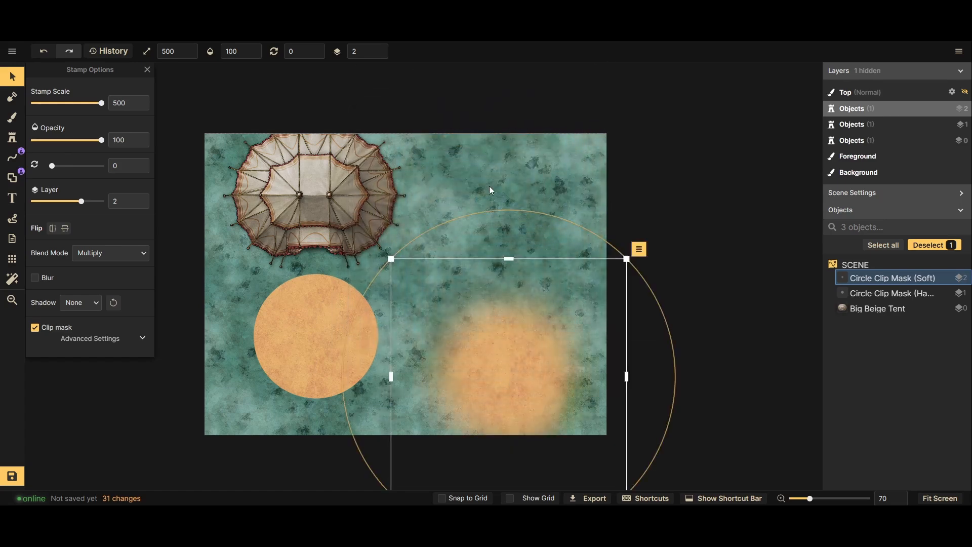
{"action": "left_click", "coordinate": [515, 203]}
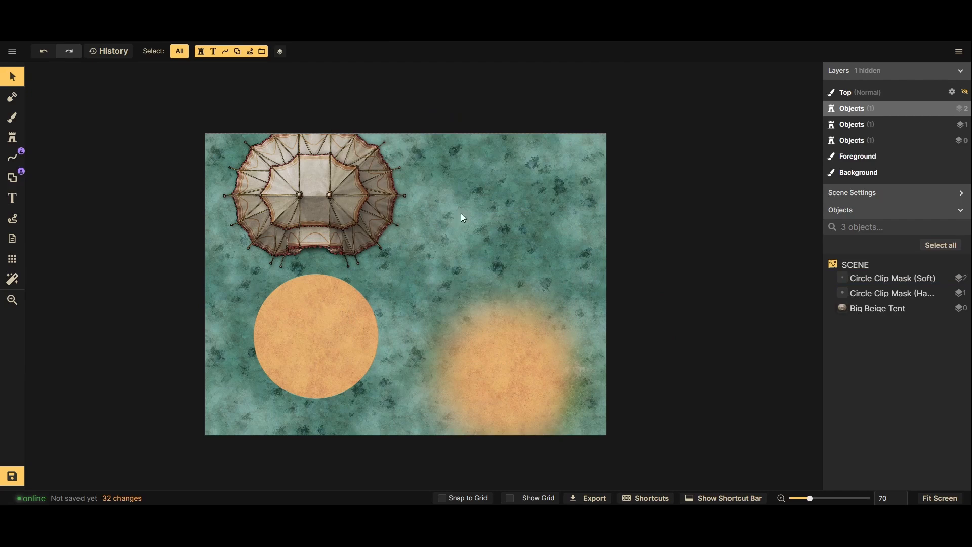
{"action": "left_click", "coordinate": [505, 353]}
{"action": "left_click_drag", "start_coordinate": [495, 358], "coordinate": [478, 203]}
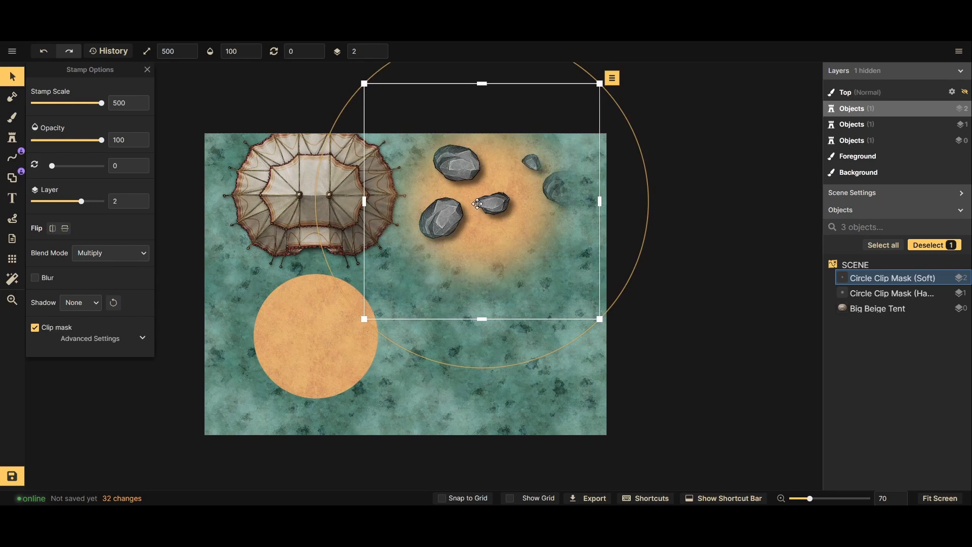
{"action": "left_click_drag", "start_coordinate": [478, 204], "coordinate": [494, 225]}
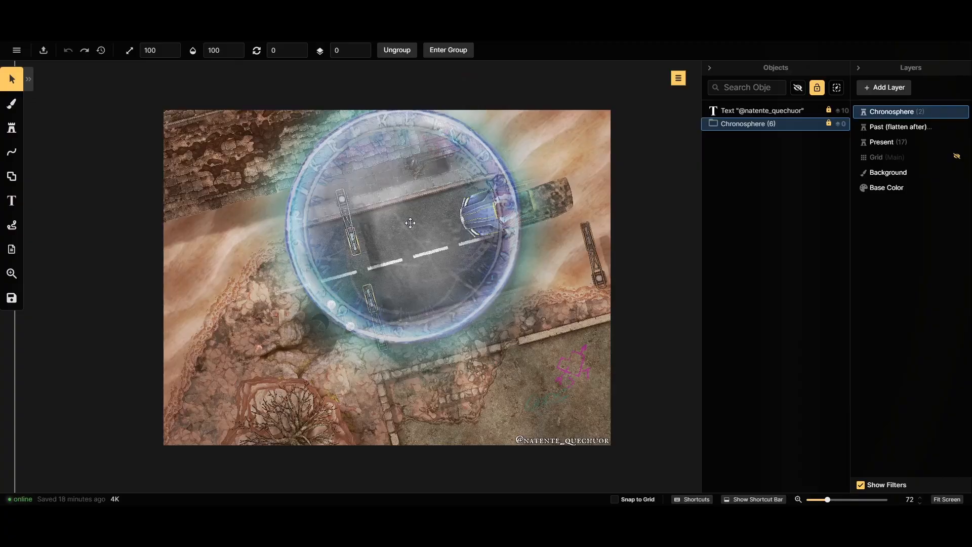
In the Chronosphere map, move the whole Chronosphere group slightly down and to the left
{"action": "left_click", "coordinate": [410, 223]}
{"action": "left_click", "coordinate": [780, 128]}
{"action": "left_click_drag", "start_coordinate": [434, 224], "coordinate": [417, 254]}
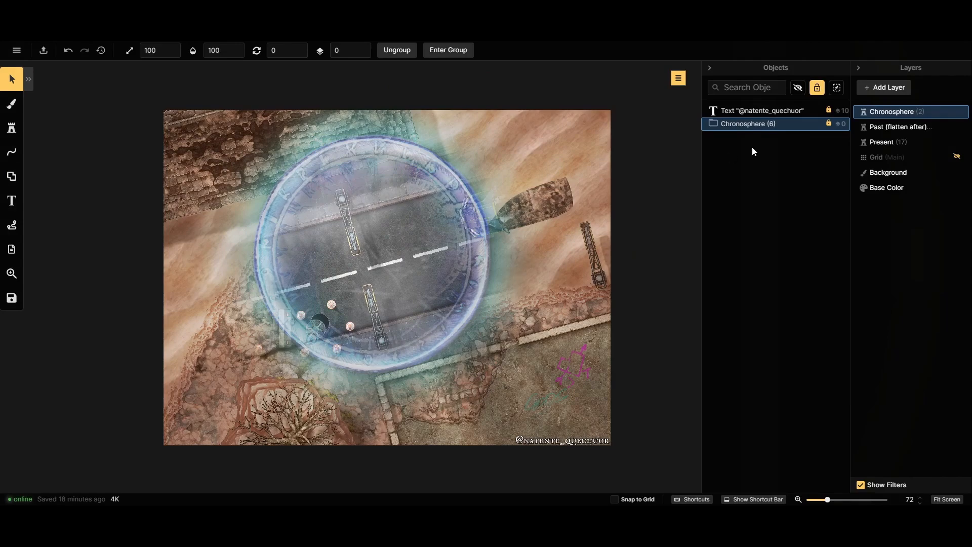
Enter the Chronosphere group and hide all its objects except the soft circle clip mask
{"action": "double_click", "coordinate": [760, 126]}
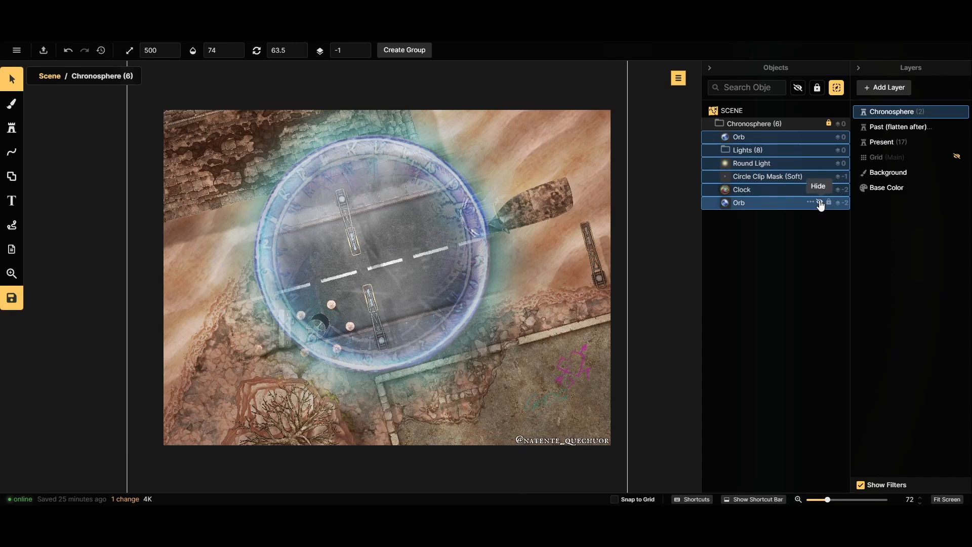
{"action": "left_click", "coordinate": [798, 88]}
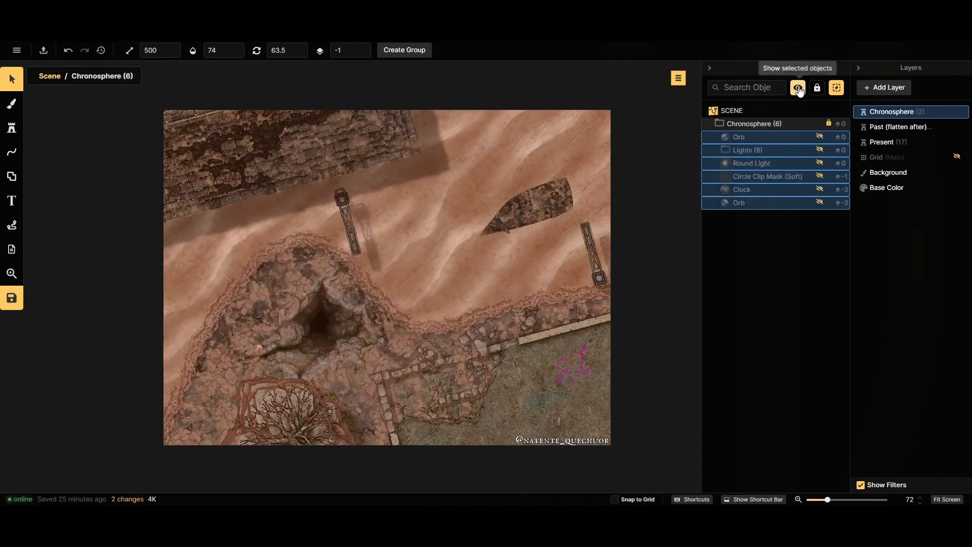
{"action": "left_click", "coordinate": [819, 176]}
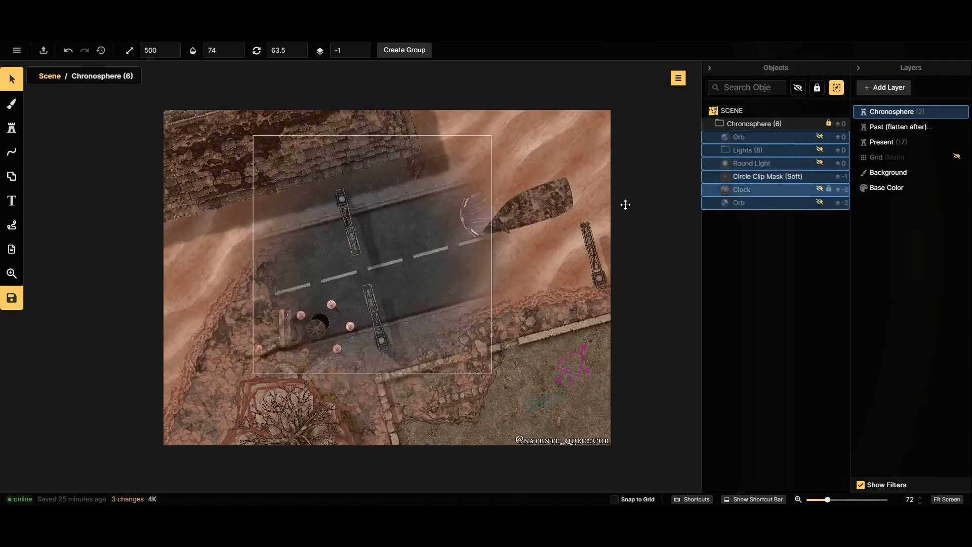
Try moving the soft circle clip mask down and to the right on its own, and undo the move
{"action": "left_click", "coordinate": [416, 257]}
{"action": "left_click_drag", "start_coordinate": [417, 253], "coordinate": [434, 272]}
{"action": "key", "text": "ctrl+z"}
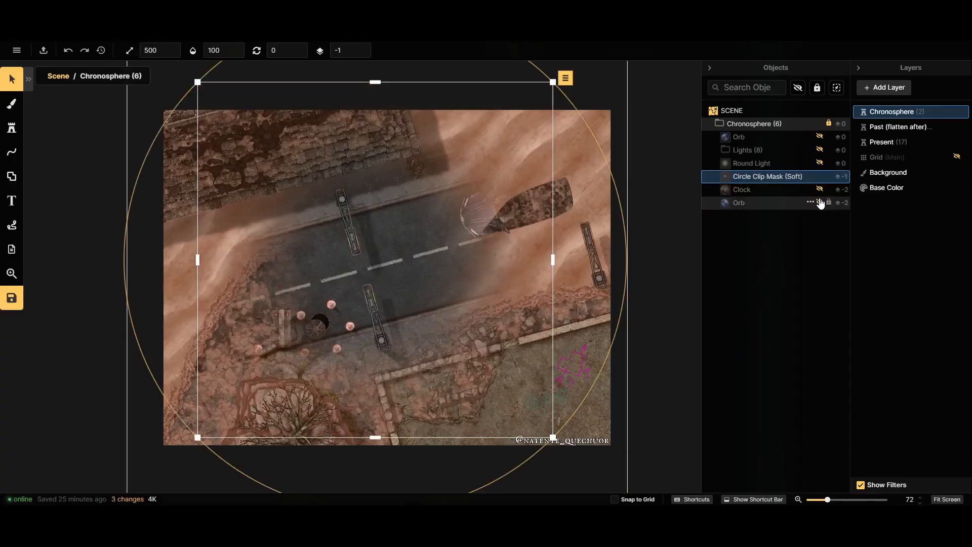
Select every object in the Chronosphere group and make them all visible
{"action": "left_click", "coordinate": [782, 204]}
{"action": "left_click", "coordinate": [739, 137], "text": "shift"}
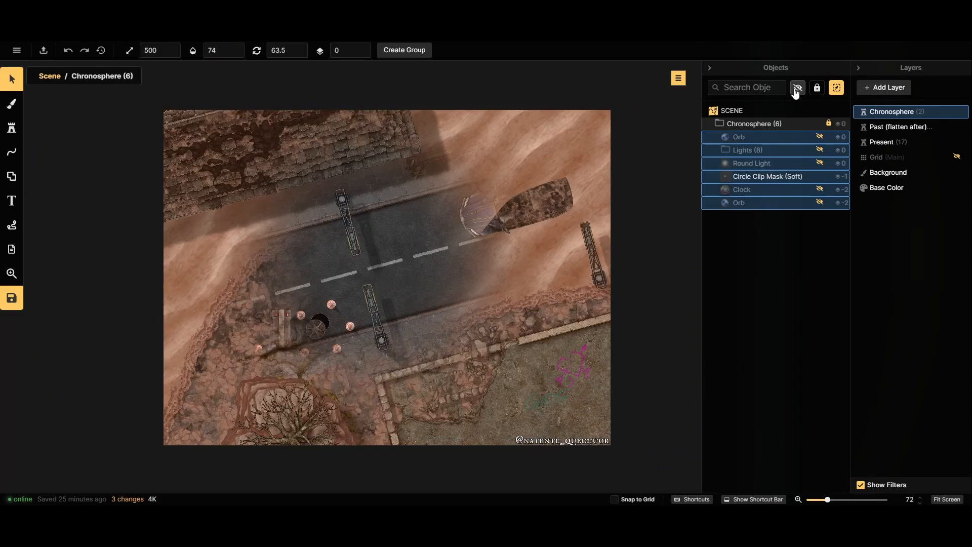
{"action": "left_click", "coordinate": [797, 88]}
{"action": "left_click", "coordinate": [798, 87]}
Select the group's Clock, Round Light and lower Orb in turn, try moving the Orb down and left, and undo the move
{"action": "left_click", "coordinate": [739, 203]}
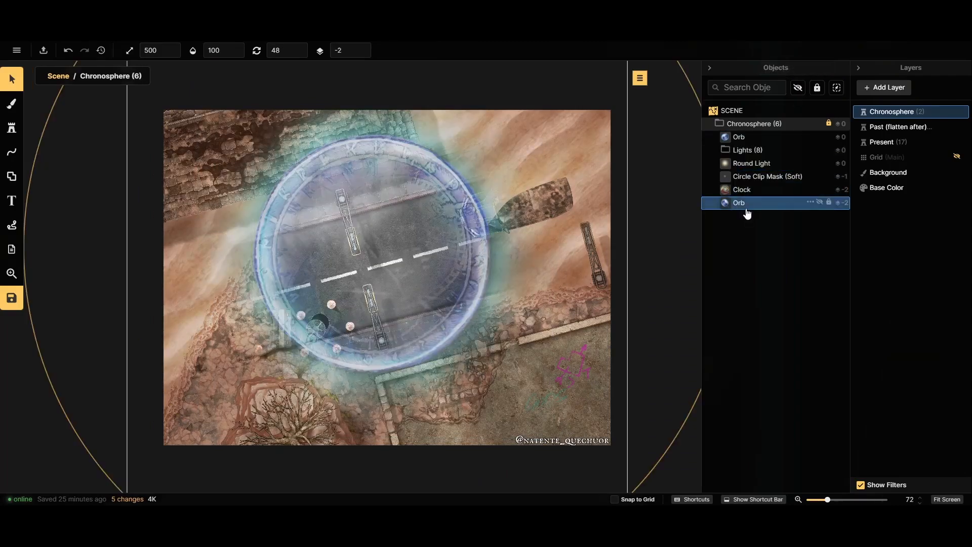
{"action": "left_click", "coordinate": [751, 193]}
{"action": "left_click", "coordinate": [752, 163]}
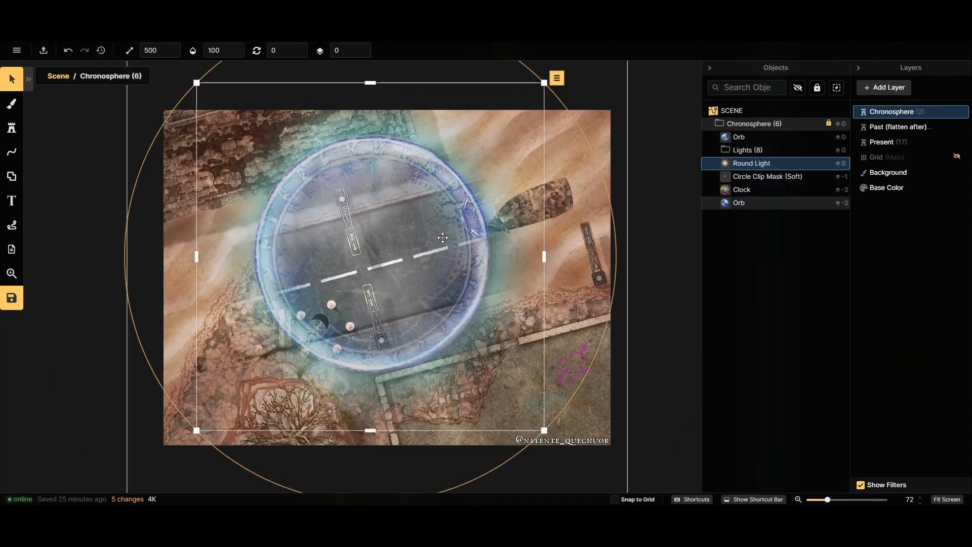
{"action": "left_click", "coordinate": [740, 203]}
{"action": "left_click_drag", "start_coordinate": [427, 247], "coordinate": [344, 291]}
{"action": "key", "text": "ctrl+z"}
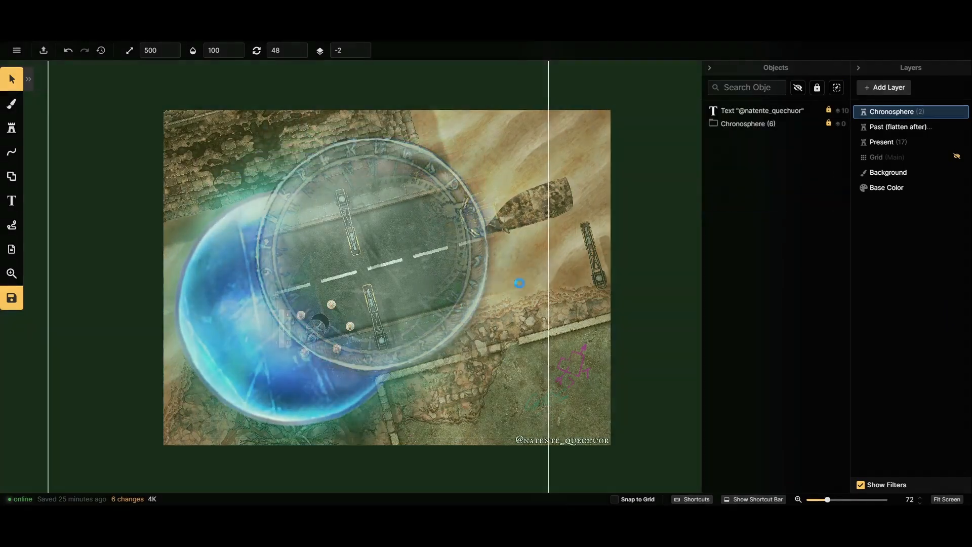
{"action": "key", "text": "Escape"}
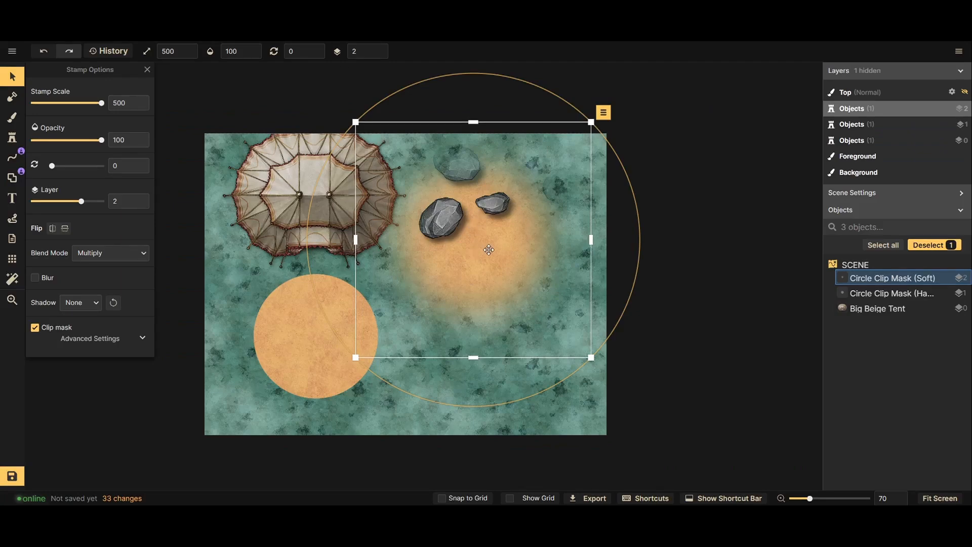
Move the soft circle clip mask across the hidden rocks to the map's lower right, and shift the hard circle clip mask slightly down
{"action": "left_click_drag", "start_coordinate": [477, 256], "coordinate": [524, 255]}
{"action": "scroll", "coordinate": [428, 204], "scroll_direction": "up", "scroll_amount": 5}
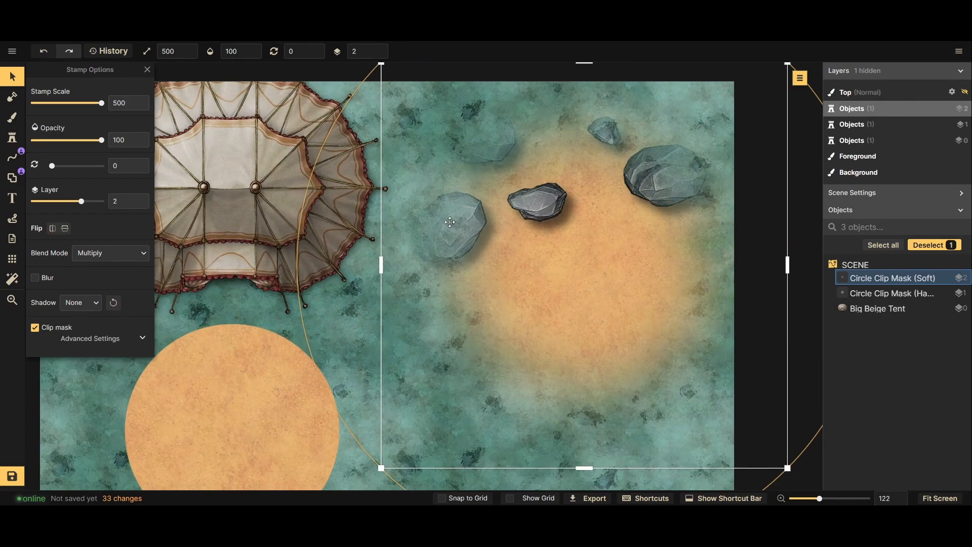
{"action": "scroll", "coordinate": [460, 211], "scroll_direction": "down", "scroll_amount": 4}
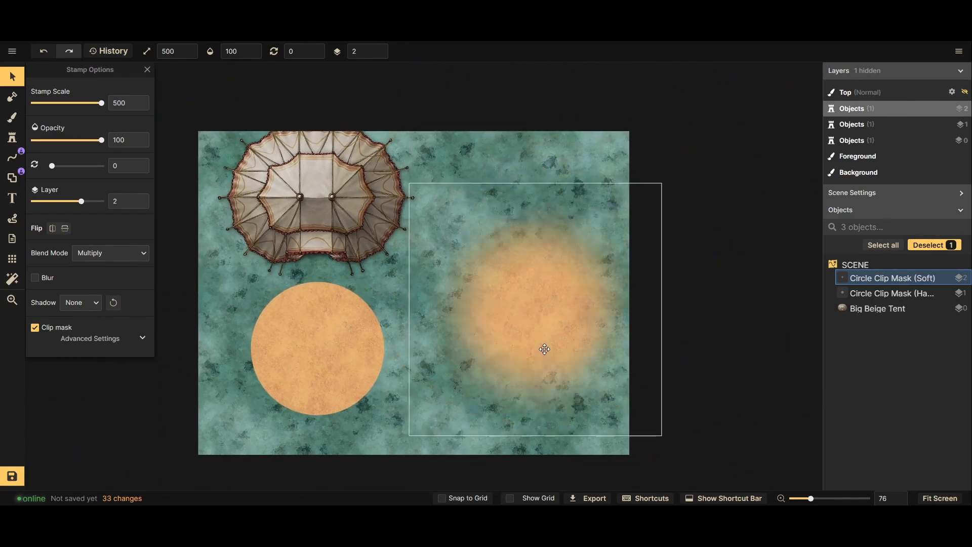
{"action": "left_click", "coordinate": [339, 350]}
{"action": "mouse_move", "coordinate": [317, 349]}
{"action": "left_mouse_down"}
{"action": "mouse_move", "coordinate": [354, 289]}
{"action": "mouse_move", "coordinate": [408, 236]}
{"action": "mouse_move", "coordinate": [431, 243]}
{"action": "mouse_move", "coordinate": [466, 201]}
{"action": "mouse_move", "coordinate": [568, 205]}
{"action": "mouse_move", "coordinate": [511, 186]}
{"action": "mouse_move", "coordinate": [471, 214]}
{"action": "mouse_move", "coordinate": [405, 307]}
{"action": "mouse_move", "coordinate": [316, 369]}
{"action": "left_mouse_up"}
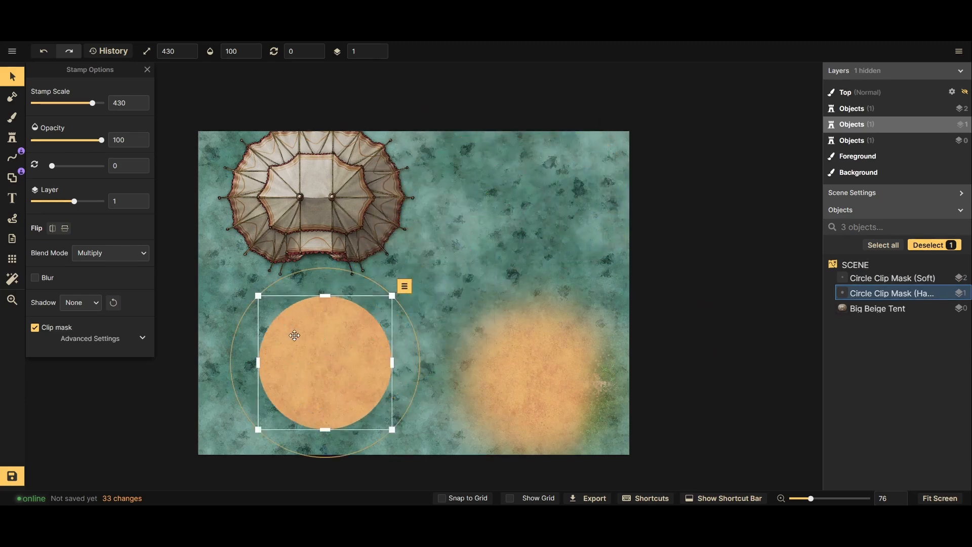
Preview the hard clip mask stamp shapes and place the square one at scale 430 over the hidden rocks right of the tent
{"action": "left_click", "coordinate": [12, 137]}
{"action": "left_click", "coordinate": [137, 97]}
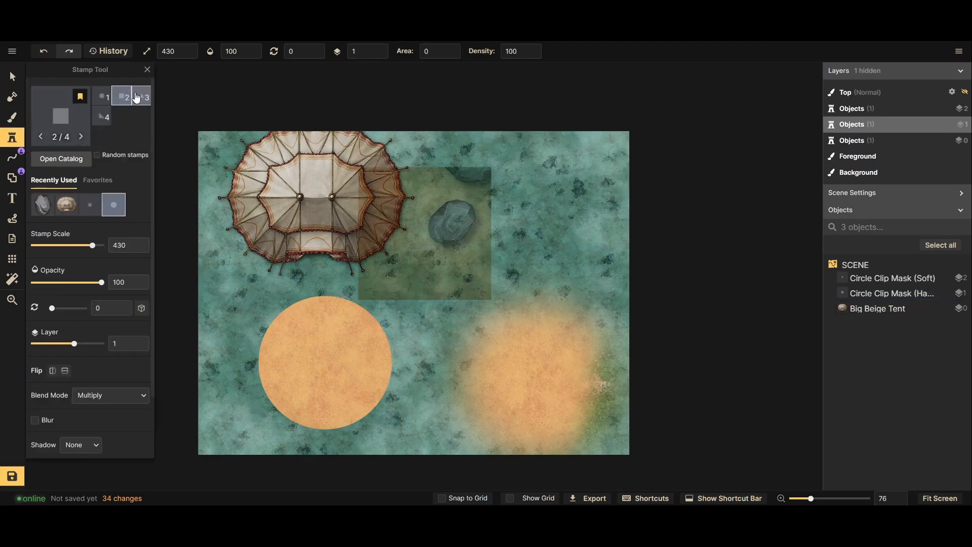
{"action": "left_click", "coordinate": [104, 117]}
{"action": "left_click", "coordinate": [104, 96]}
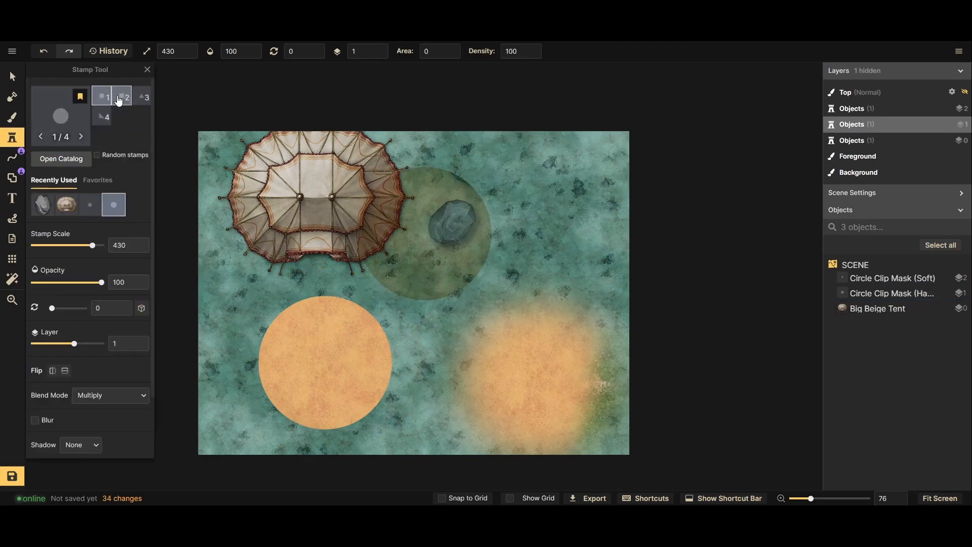
{"action": "left_click", "coordinate": [125, 97]}
{"action": "left_click", "coordinate": [137, 98]}
{"action": "left_click", "coordinate": [103, 96]}
{"action": "left_click", "coordinate": [122, 96]}
{"action": "left_click", "coordinate": [485, 196]}
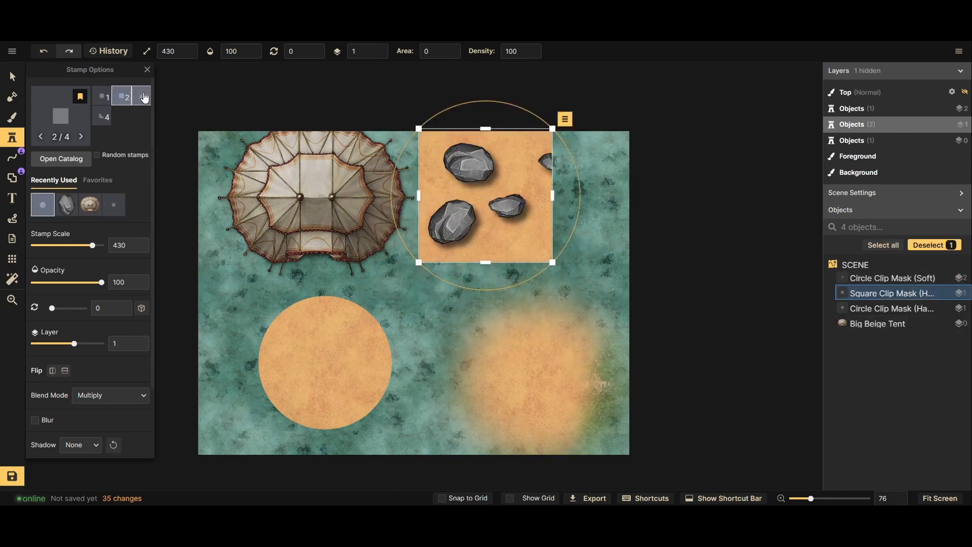
Place a triangle clip mask over the tent and a right-angled triangle clip mask between the tent and the square mask
{"action": "left_click", "coordinate": [272, 196]}
{"action": "left_click", "coordinate": [102, 116]}
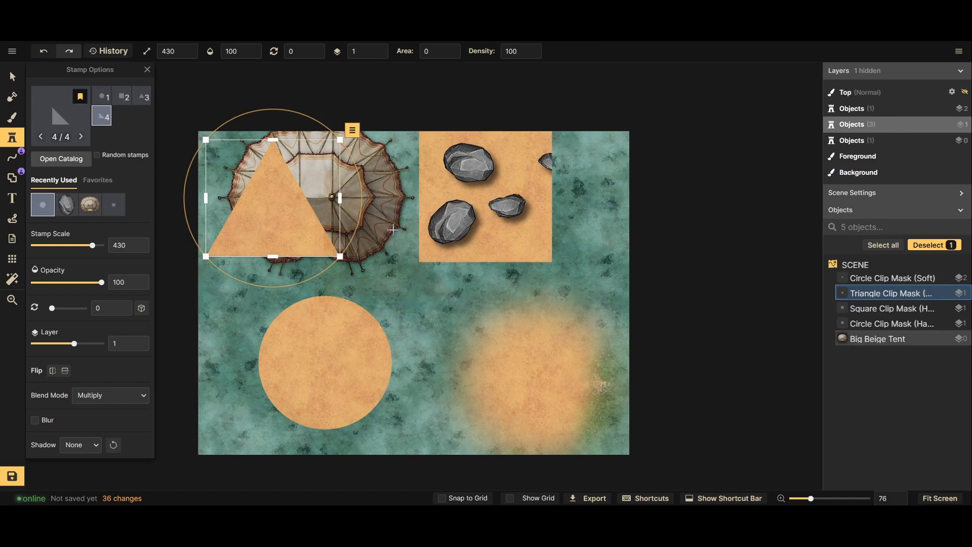
{"action": "left_click", "coordinate": [403, 233]}
Delete the right-angled triangle, square and triangle clip masks from the map
{"action": "left_click", "coordinate": [13, 76]}
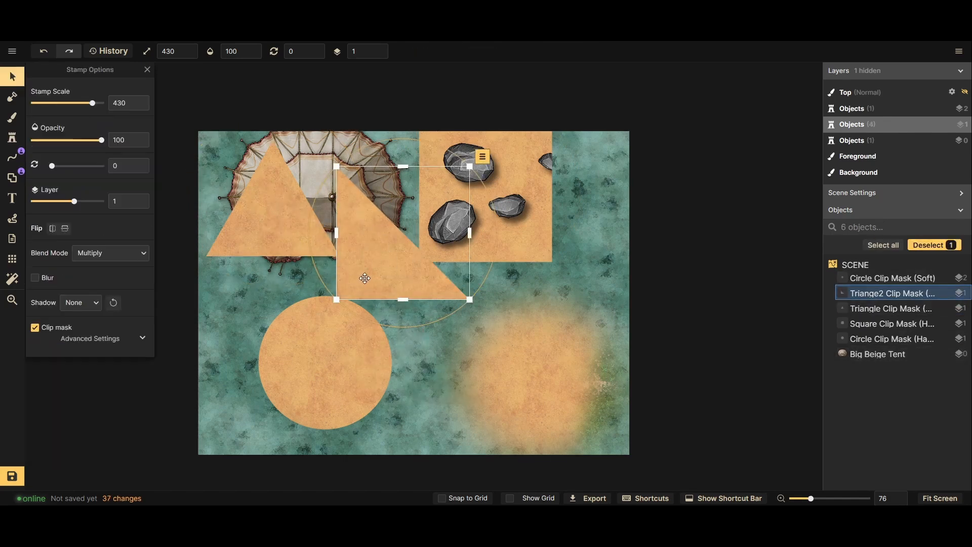
{"action": "key", "text": "Delete"}
{"action": "left_click", "coordinate": [482, 256]}
{"action": "key", "text": "Delete"}
{"action": "left_click", "coordinate": [275, 247]}
{"action": "key", "text": "Delete"}
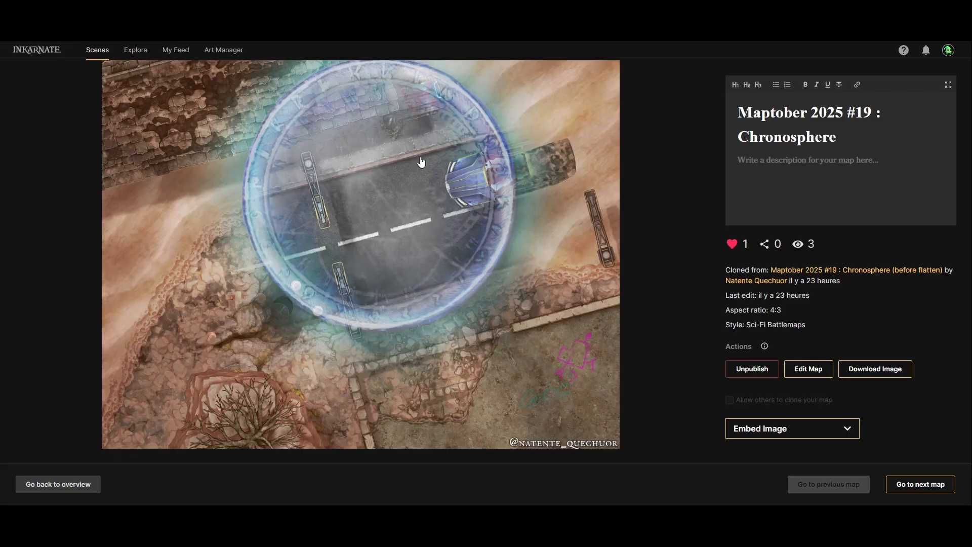
Go back from the Chronosphere map page to the folders, enter the Maptober 2023 folder and view its map #8
{"action": "left_click", "coordinate": [62, 495]}
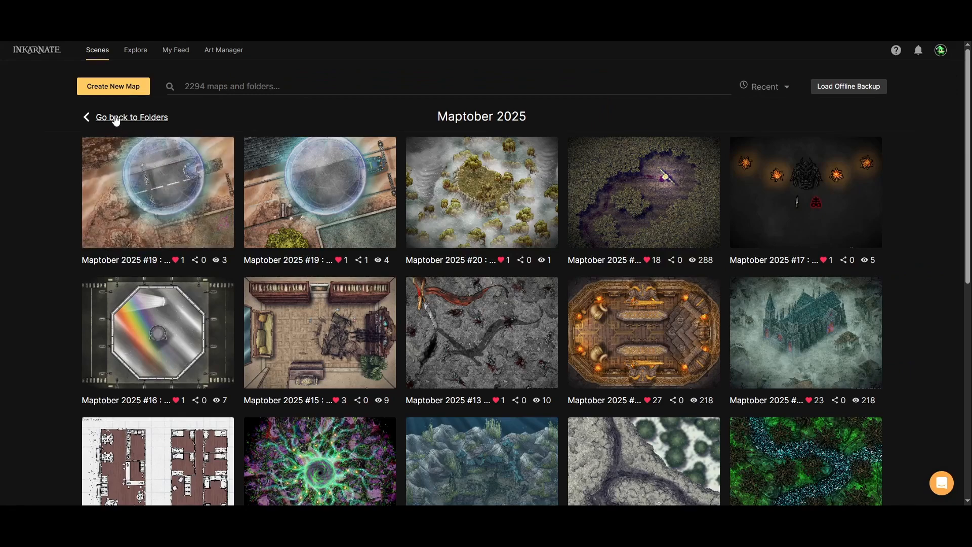
{"action": "left_click", "coordinate": [113, 118]}
{"action": "left_click", "coordinate": [283, 197]}
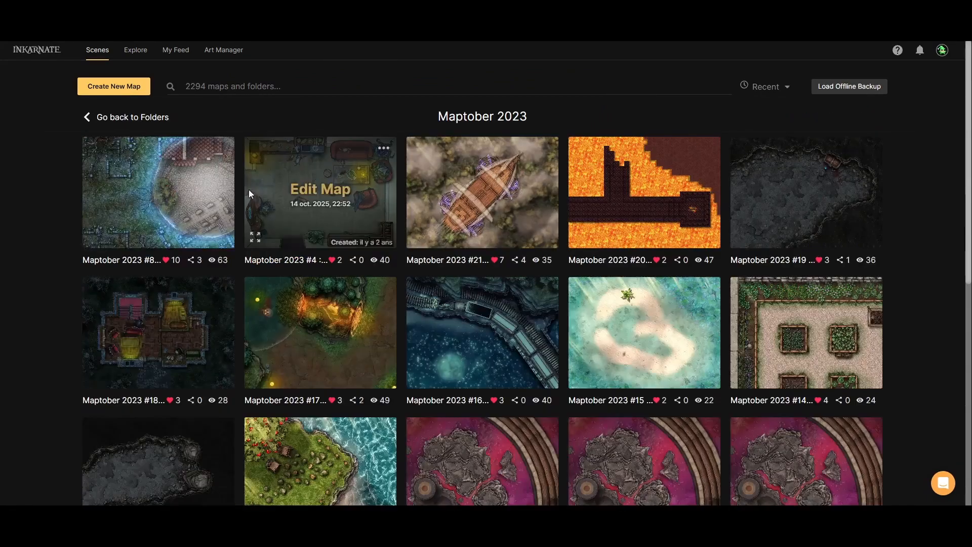
{"action": "left_click", "coordinate": [93, 239]}
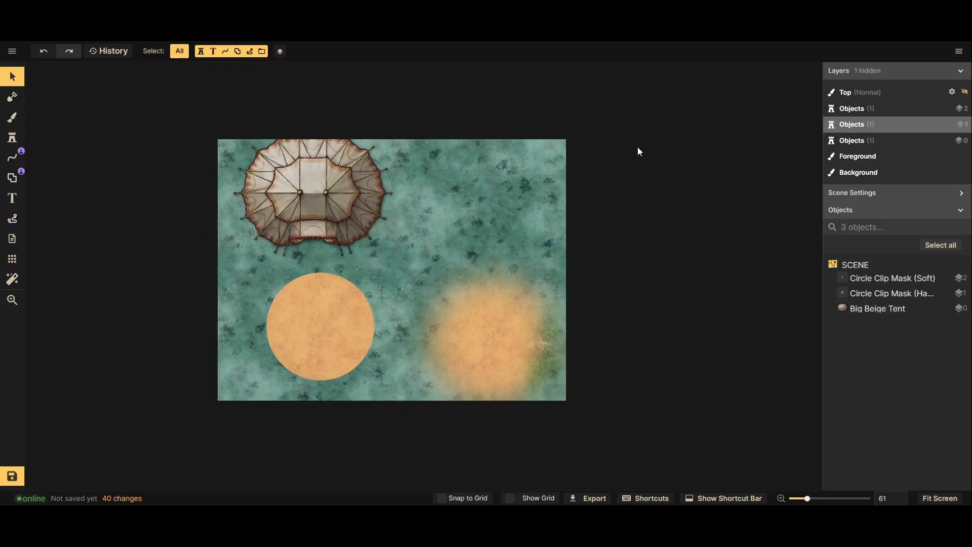
Select both circle clip masks and the Big Beige Tent and delete them from the scene
{"action": "left_click_drag", "start_coordinate": [705, 93], "coordinate": [263, 420]}
{"action": "key", "text": "Delete"}
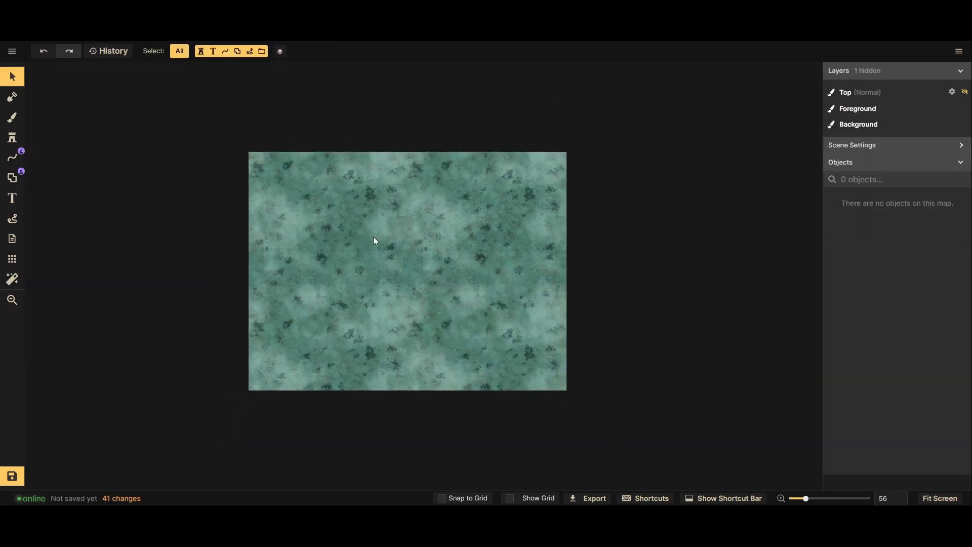
{"action": "scroll", "coordinate": [375, 241], "scroll_direction": "up", "scroll_amount": 2}
{"action": "scroll", "coordinate": [438, 325], "scroll_direction": "up", "scroll_amount": 2}
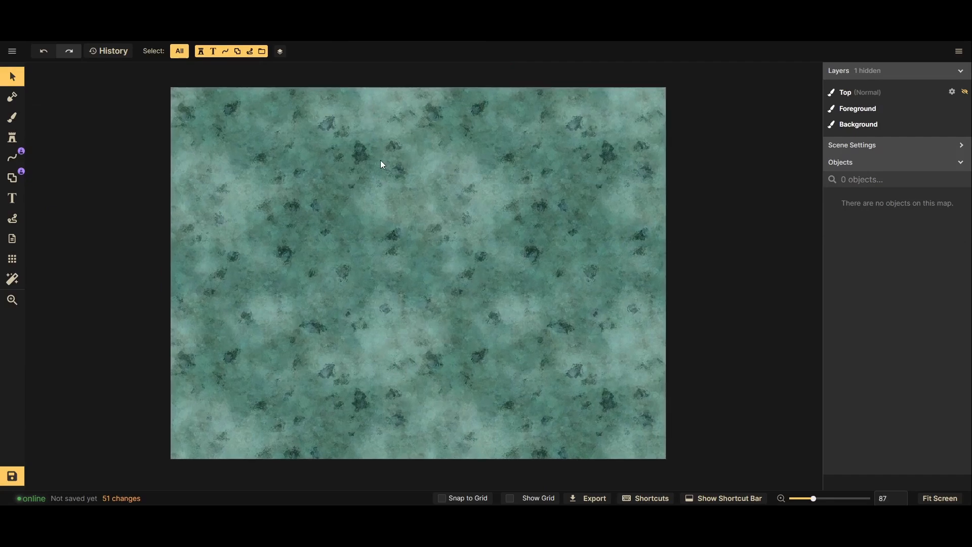
{"action": "scroll", "coordinate": [269, 203], "scroll_direction": "down", "scroll_amount": 2}
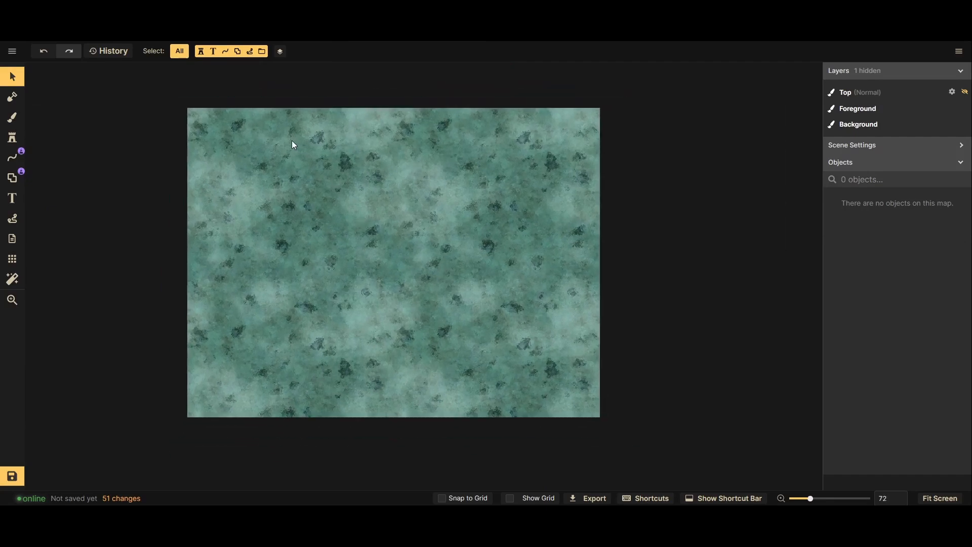
{"action": "scroll", "coordinate": [299, 130], "scroll_direction": "up", "scroll_amount": 1}
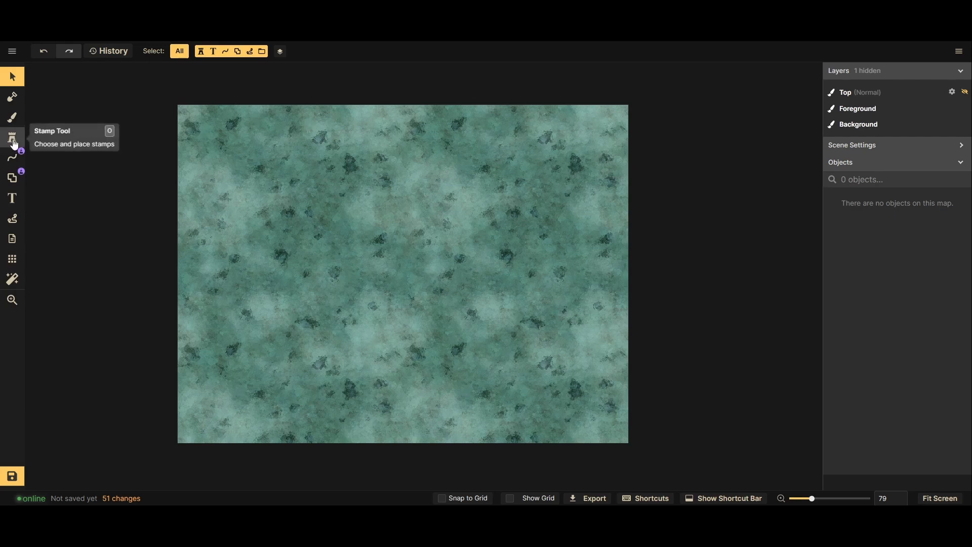
Set the Brush tool to the Background layer and choose the grey cobblestone texture from the Core pack
{"action": "left_click", "coordinate": [11, 118]}
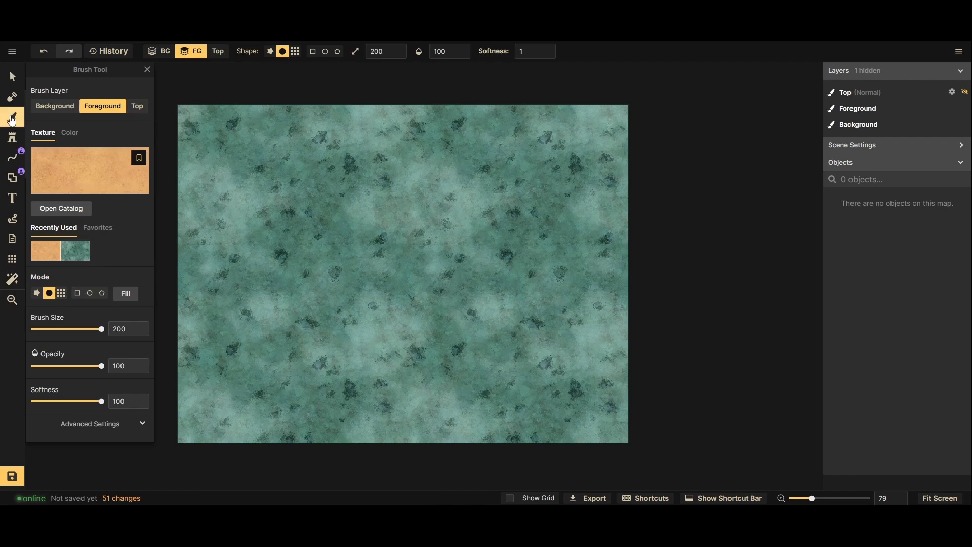
{"action": "left_click", "coordinate": [51, 110]}
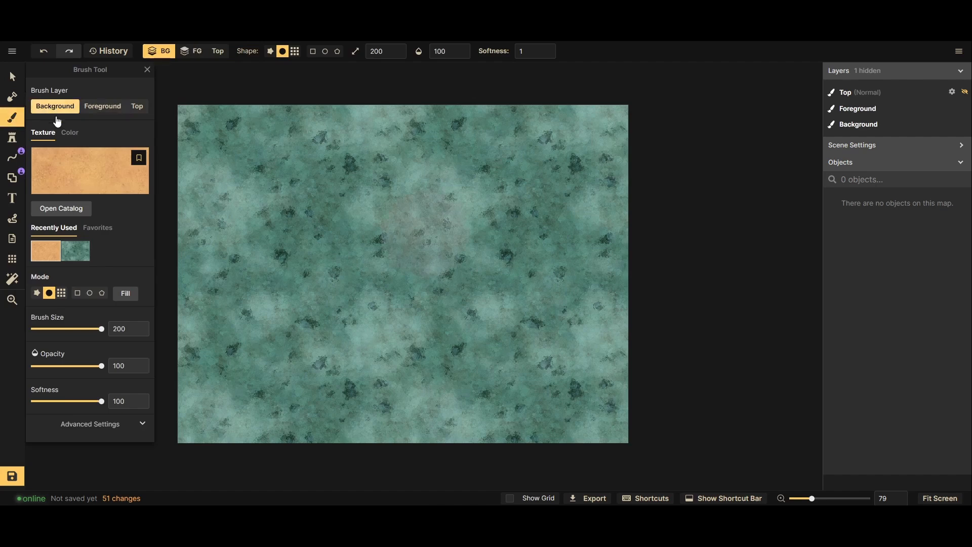
{"action": "left_click", "coordinate": [90, 169]}
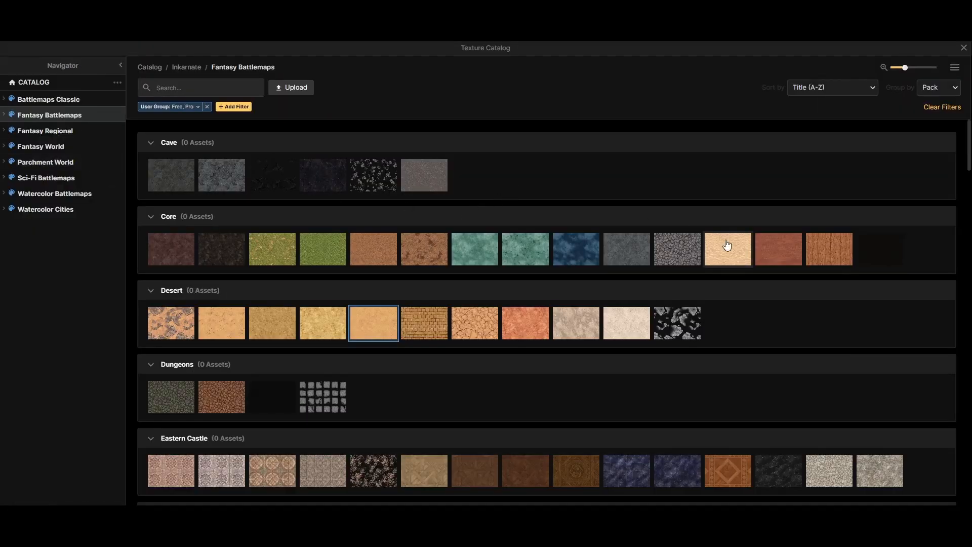
{"action": "left_click", "coordinate": [679, 259]}
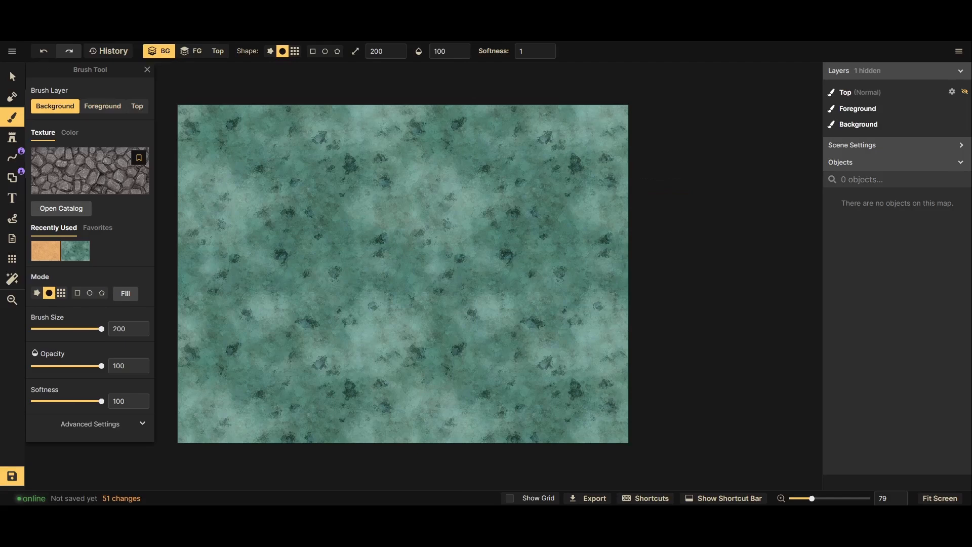
Brush the cobblestone texture in a wide band across the upper part of the background with brush size 200
{"action": "scroll", "coordinate": [382, 227], "scroll_direction": "down", "scroll_amount": 4}
{"action": "scroll", "coordinate": [206, 200], "scroll_direction": "up", "scroll_amount": 3}
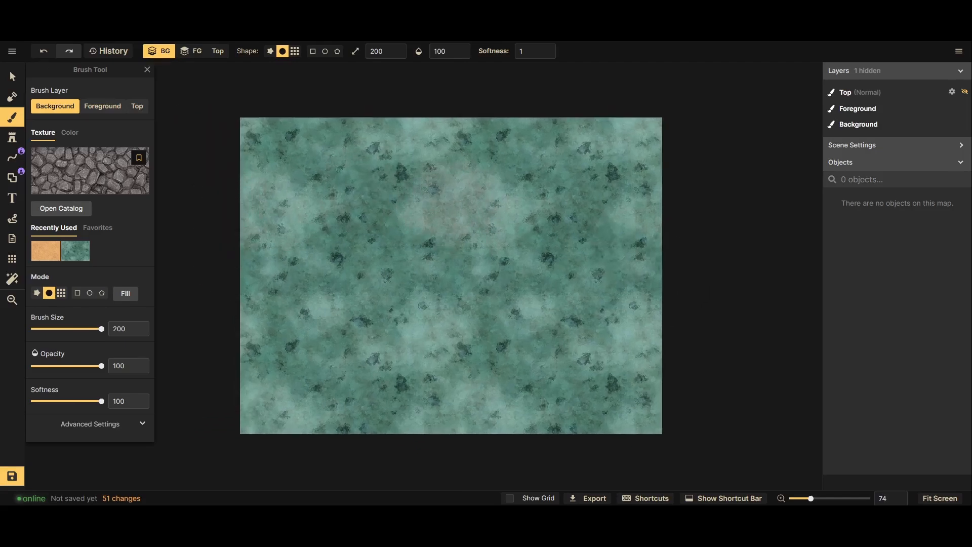
{"action": "mouse_move", "coordinate": [476, 193]}
{"action": "left_mouse_down"}
{"action": "mouse_move", "coordinate": [535, 195]}
{"action": "mouse_move", "coordinate": [507, 191]}
{"action": "mouse_move", "coordinate": [479, 214]}
{"action": "left_mouse_up"}
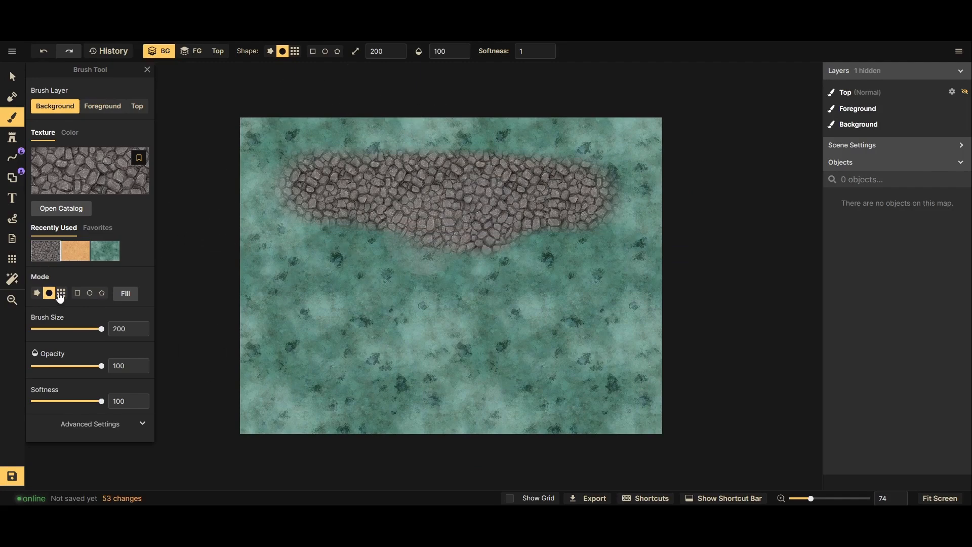
Cover the entire background with the cobblestone texture using a rectangle shape larger than the map
{"action": "left_click", "coordinate": [78, 293]}
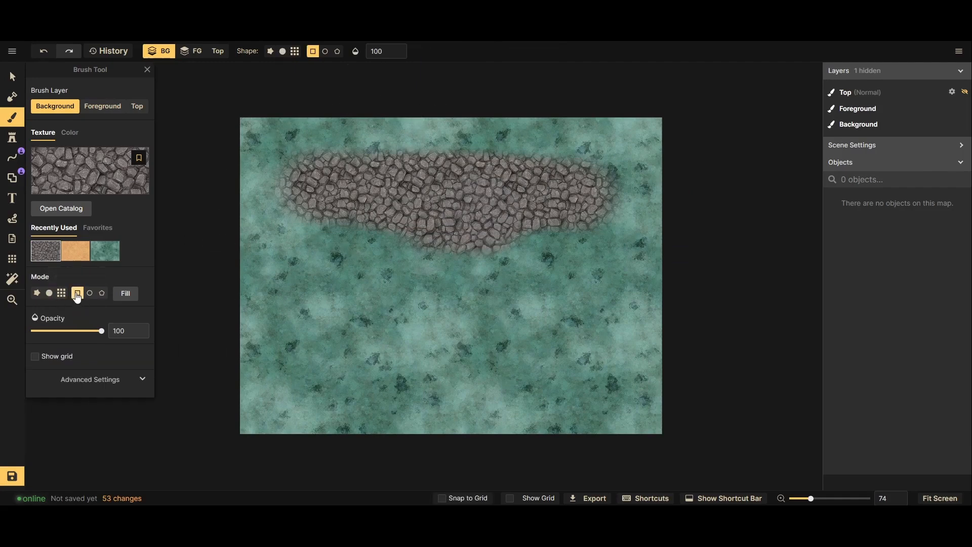
{"action": "left_click_drag", "start_coordinate": [218, 92], "coordinate": [686, 454]}
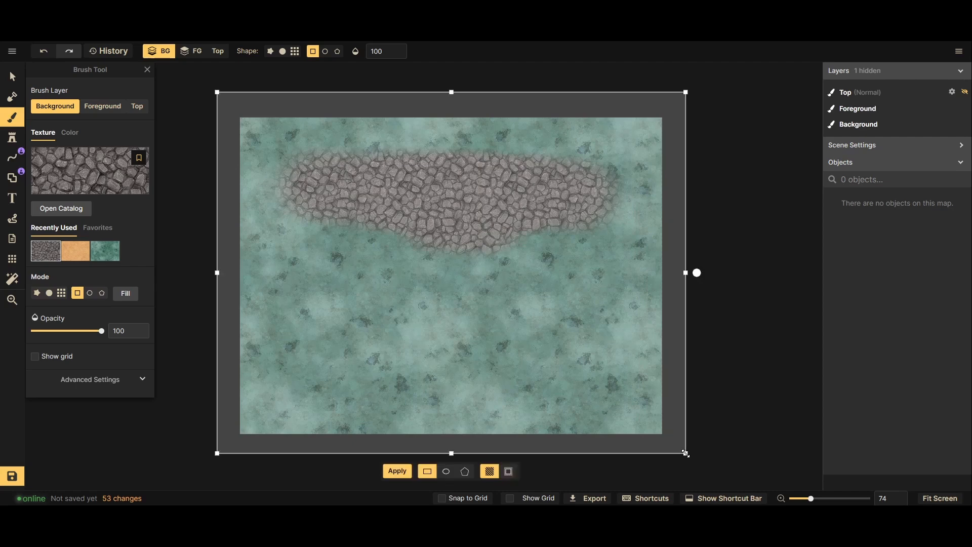
{"action": "left_click", "coordinate": [397, 472]}
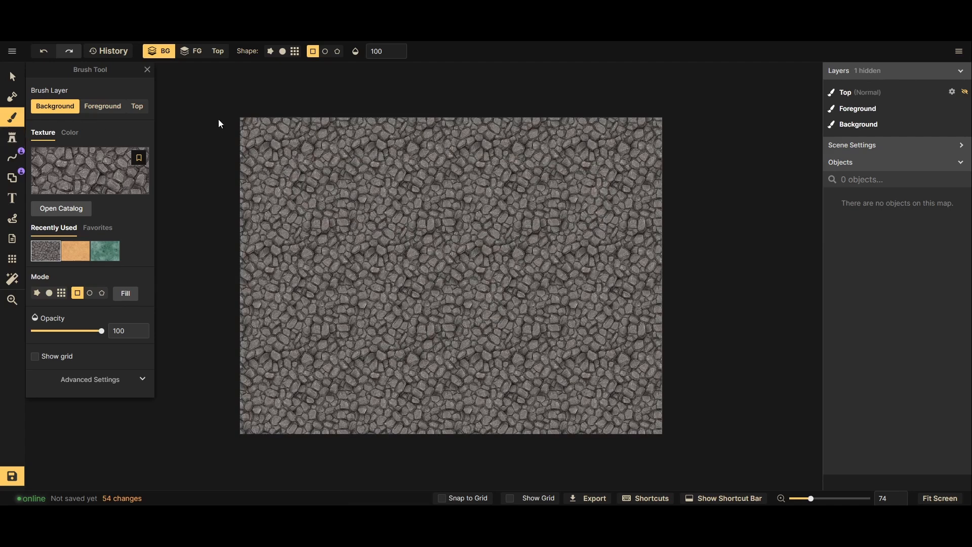
Search the stamp catalog for "roof" and choose the red building roof with a round dome from the Castle pack
{"action": "left_click", "coordinate": [10, 141]}
{"action": "type", "text": "f"}
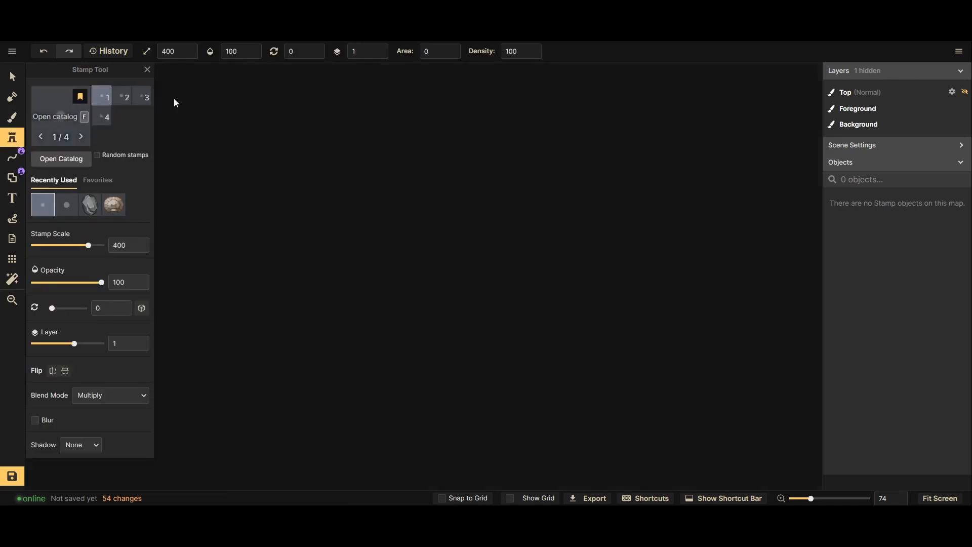
{"action": "type", "text": "roof"}
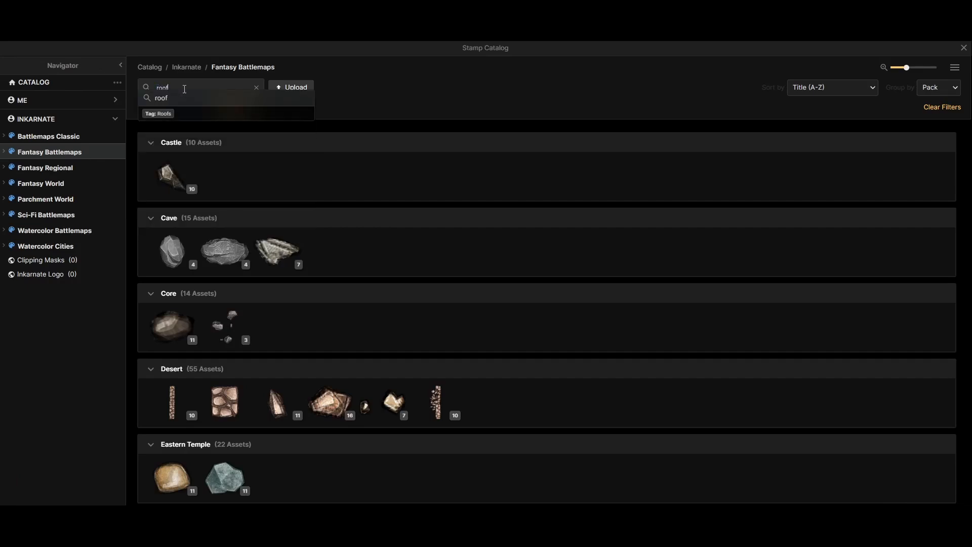
{"action": "key", "text": "Return"}
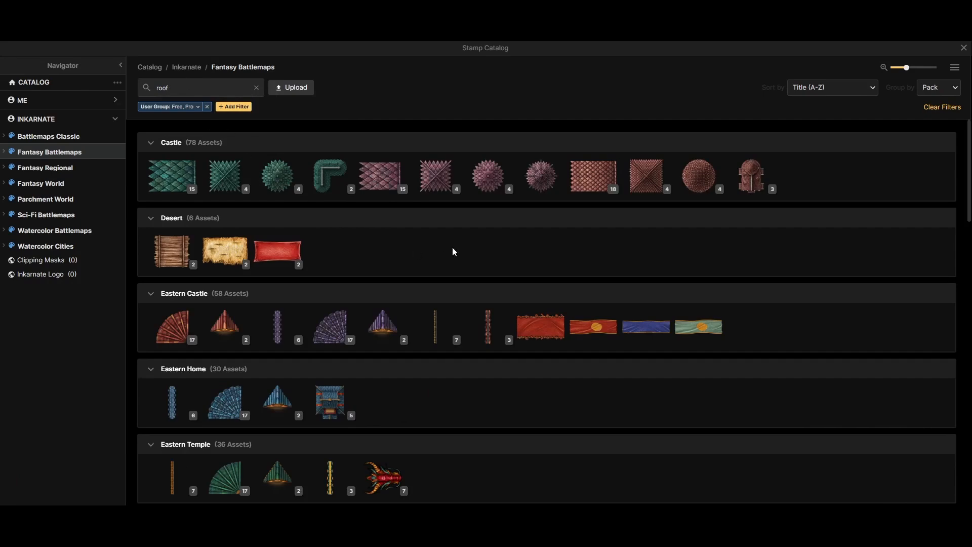
{"action": "scroll", "coordinate": [458, 245], "scroll_direction": "down", "scroll_amount": 12}
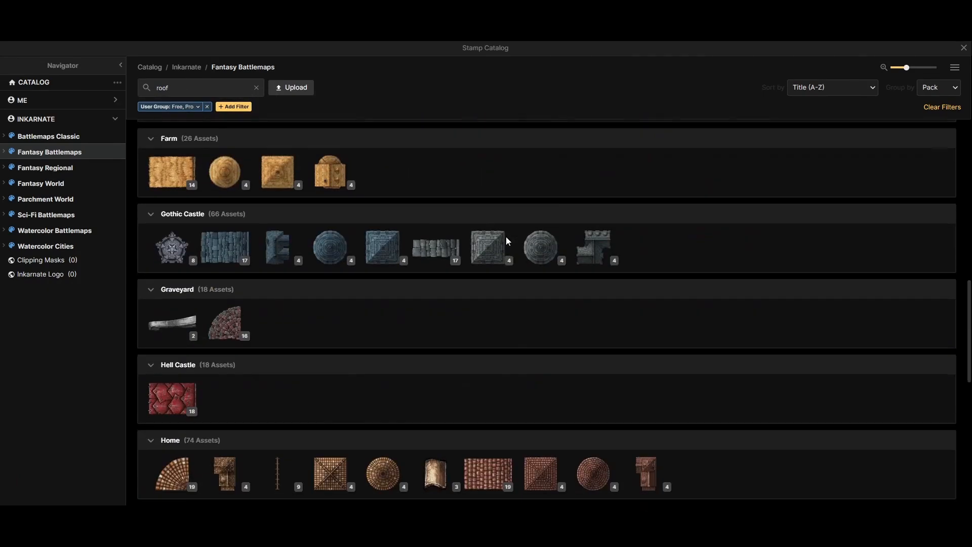
{"action": "scroll", "coordinate": [515, 248], "scroll_direction": "down", "scroll_amount": 6}
{"action": "scroll", "coordinate": [525, 275], "scroll_direction": "up", "scroll_amount": 13}
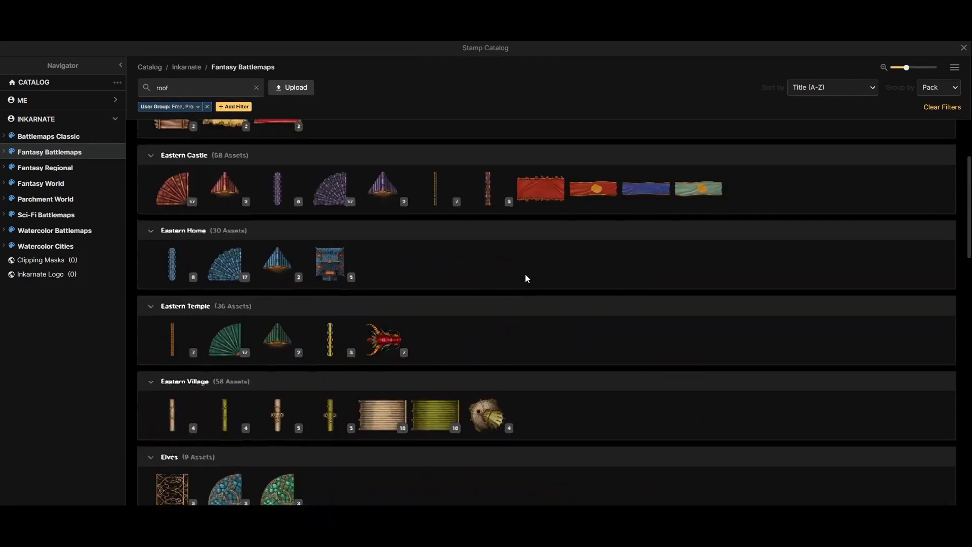
{"action": "scroll", "coordinate": [524, 275], "scroll_direction": "up", "scroll_amount": 3}
{"action": "left_click", "coordinate": [749, 173]}
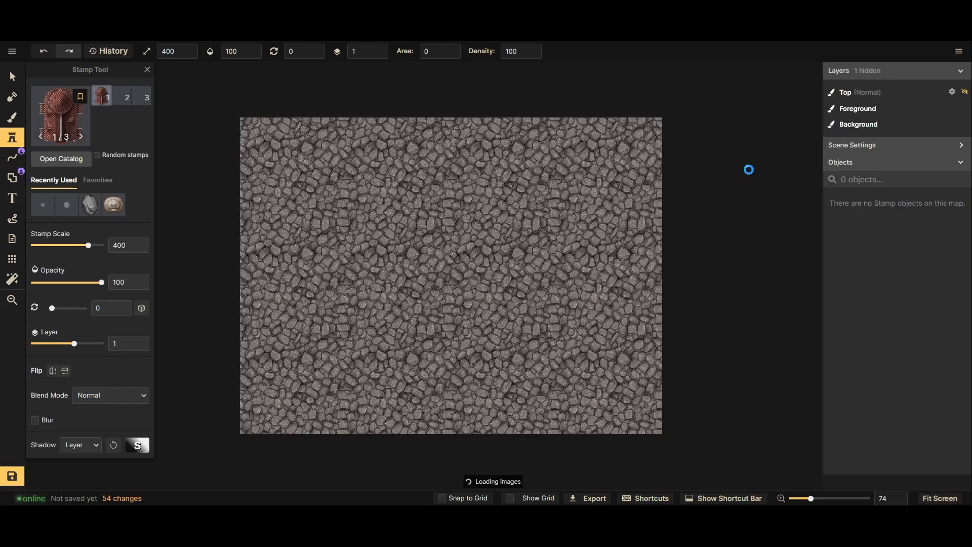
Place the domed roof stamp in the map's lower right corner at scale 130, rotated 90 degrees and running off the edge
{"action": "scroll", "coordinate": [401, 213], "scroll_direction": "down", "scroll_amount": 6}
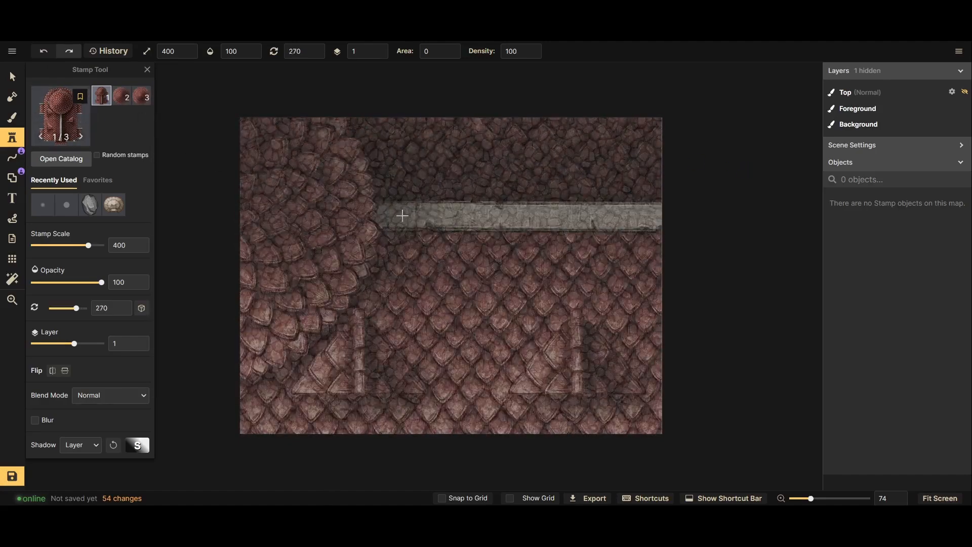
{"action": "scroll", "coordinate": [402, 216], "scroll_direction": "down", "scroll_amount": 13}
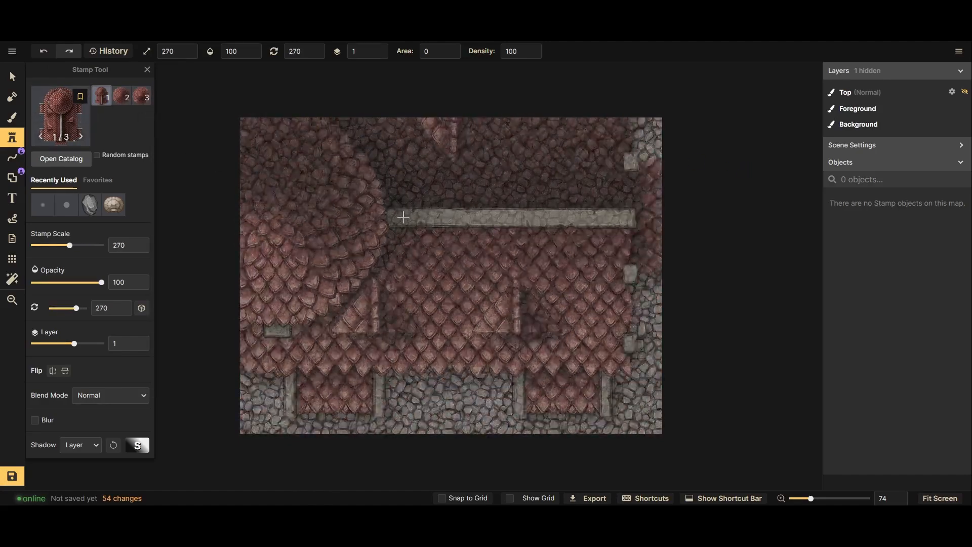
{"action": "scroll", "coordinate": [403, 217], "scroll_direction": "down", "scroll_amount": 18}
{"action": "scroll", "coordinate": [400, 219], "scroll_direction": "down", "scroll_amount": 12}
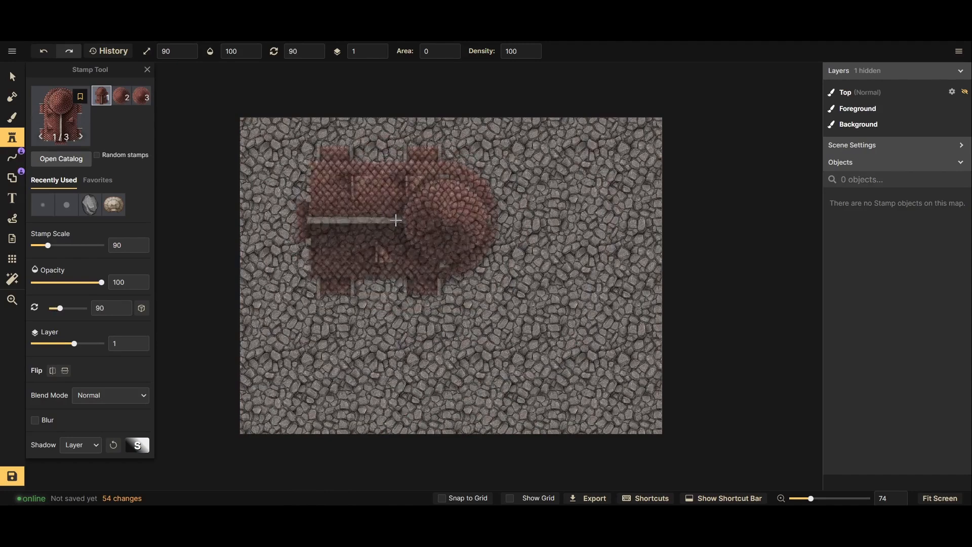
{"action": "scroll", "coordinate": [395, 215], "scroll_direction": "up", "scroll_amount": 2}
{"action": "scroll", "coordinate": [378, 189], "scroll_direction": "down", "scroll_amount": 13}
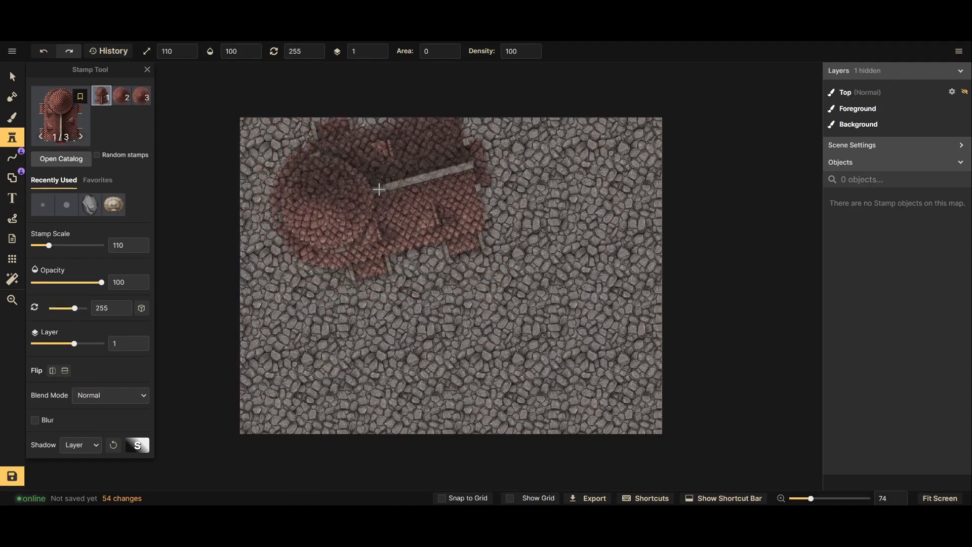
{"action": "scroll", "coordinate": [355, 191], "scroll_direction": "up", "scroll_amount": 1}
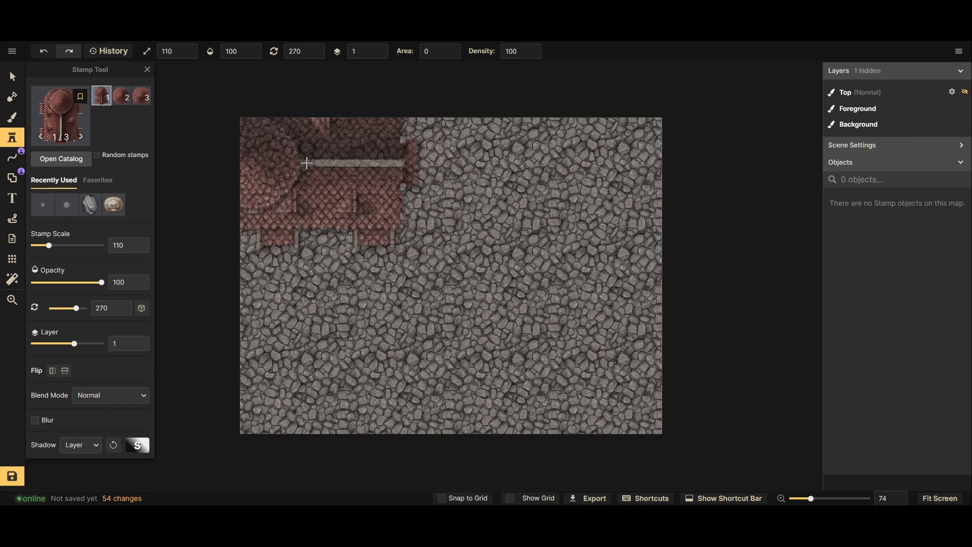
{"action": "scroll", "coordinate": [511, 319], "scroll_direction": "down", "scroll_amount": 11}
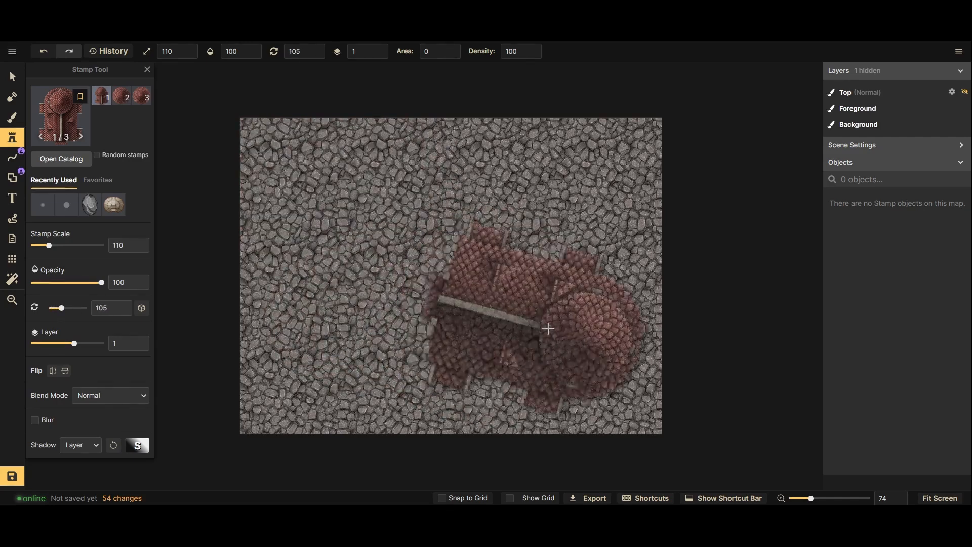
{"action": "scroll", "coordinate": [567, 337], "scroll_direction": "down", "scroll_amount": 2}
{"action": "scroll", "coordinate": [601, 362], "scroll_direction": "up", "scroll_amount": 1}
{"action": "scroll", "coordinate": [613, 374], "scroll_direction": "up", "scroll_amount": 2}
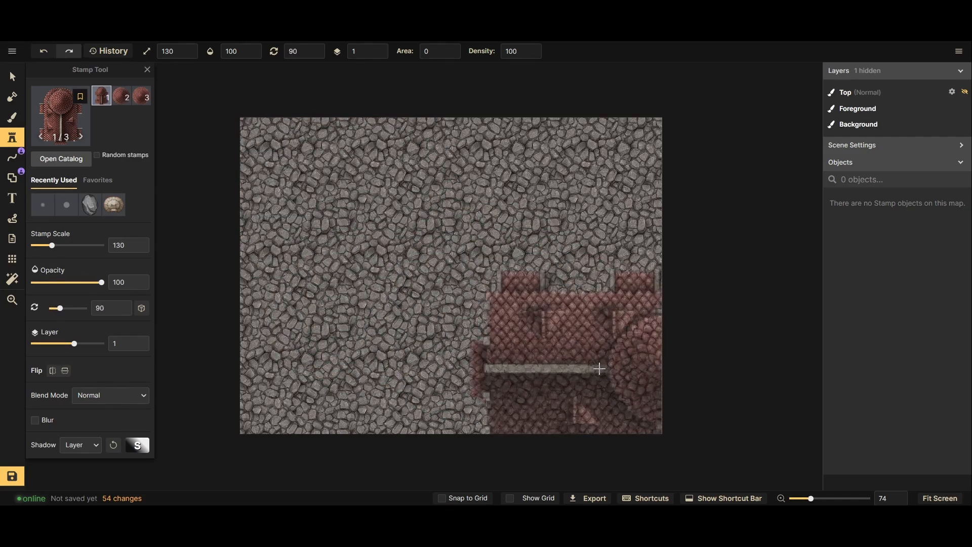
{"action": "left_click", "coordinate": [600, 368]}
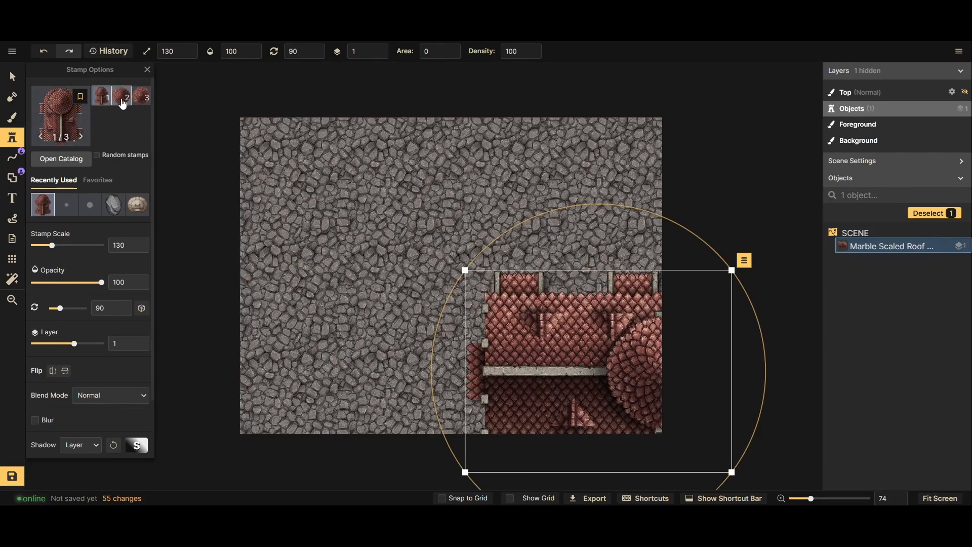
Place the round roof variant 2 at the map's upper edge near the right corner, at scale 150 and rotated 45 degrees
{"action": "left_click", "coordinate": [122, 104]}
{"action": "scroll", "coordinate": [357, 222], "scroll_direction": "up", "scroll_amount": 1}
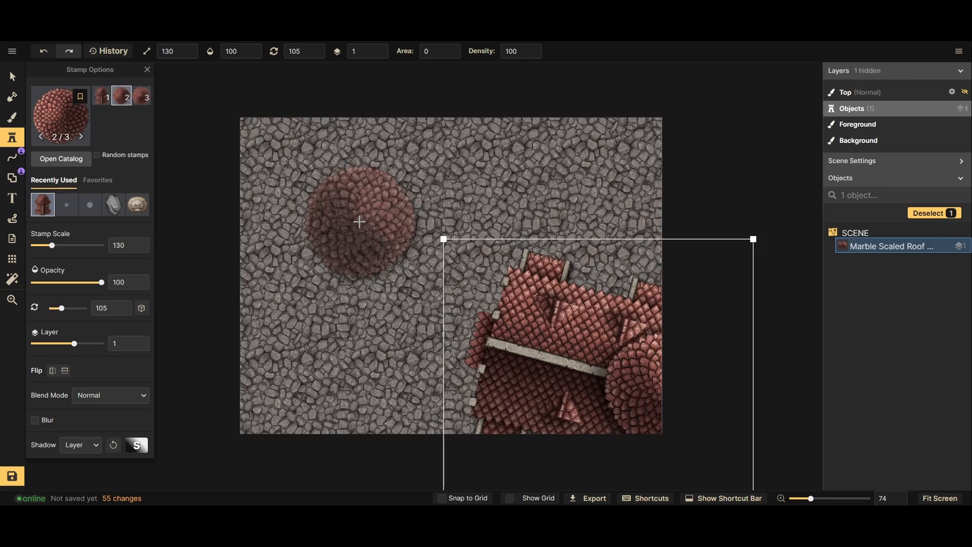
{"action": "scroll", "coordinate": [359, 222], "scroll_direction": "down", "scroll_amount": 1}
{"action": "left_click", "coordinate": [361, 217]}
{"action": "scroll", "coordinate": [361, 216], "scroll_direction": "down", "scroll_amount": 3}
{"action": "scroll", "coordinate": [361, 216], "scroll_direction": "up", "scroll_amount": 6}
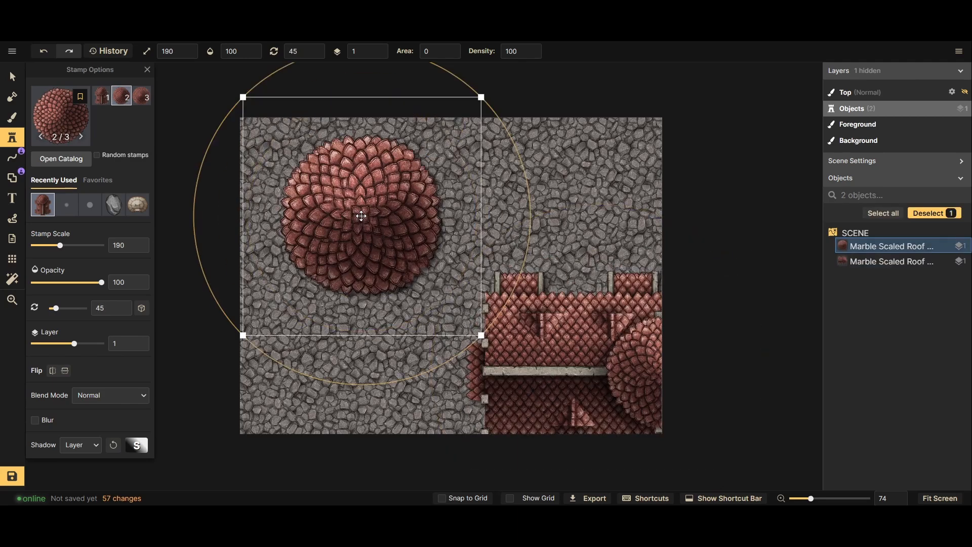
{"action": "scroll", "coordinate": [361, 216], "scroll_direction": "down", "scroll_amount": 4}
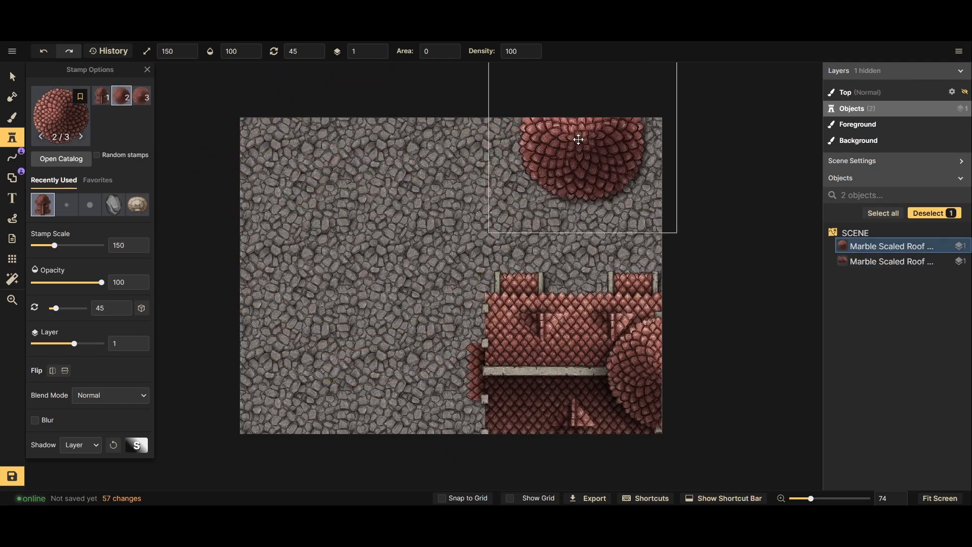
{"action": "left_click_drag", "start_coordinate": [579, 139], "coordinate": [570, 132]}
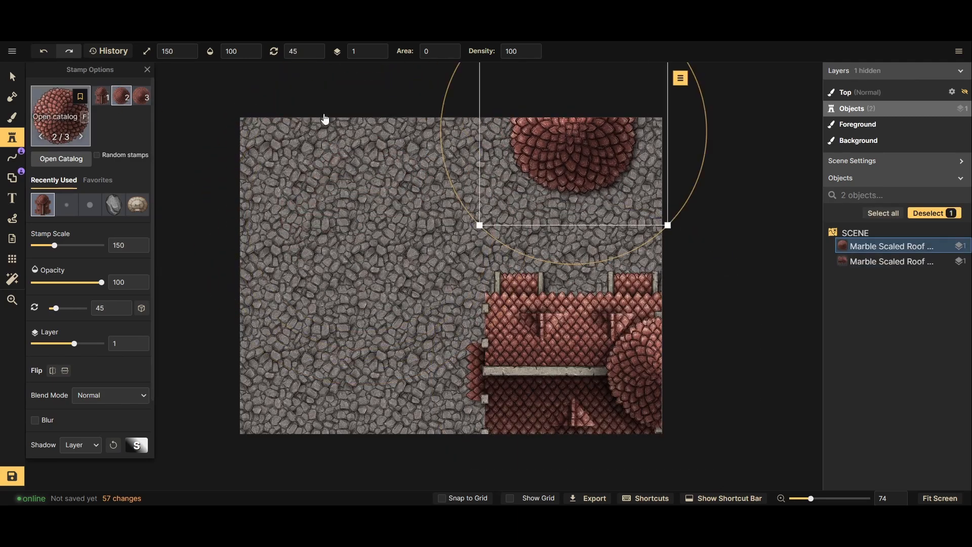
Choose variant 3 of the square scaled roof and place it in the map's upper left corner at scale 90, rotated 342 degrees
{"action": "key", "text": "f"}
{"action": "left_click", "coordinate": [630, 173]}
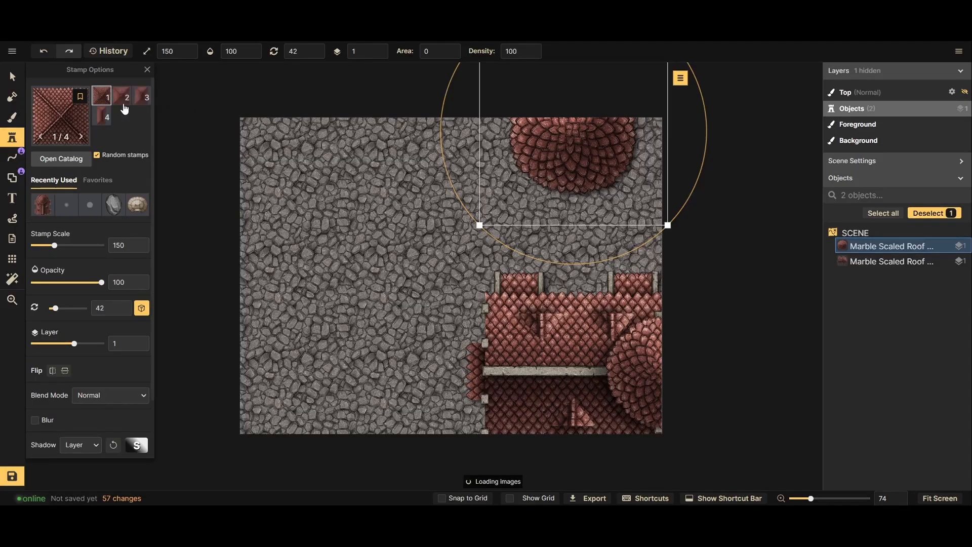
{"action": "left_click", "coordinate": [138, 102]}
{"action": "scroll", "coordinate": [350, 257], "scroll_direction": "up", "scroll_amount": 3}
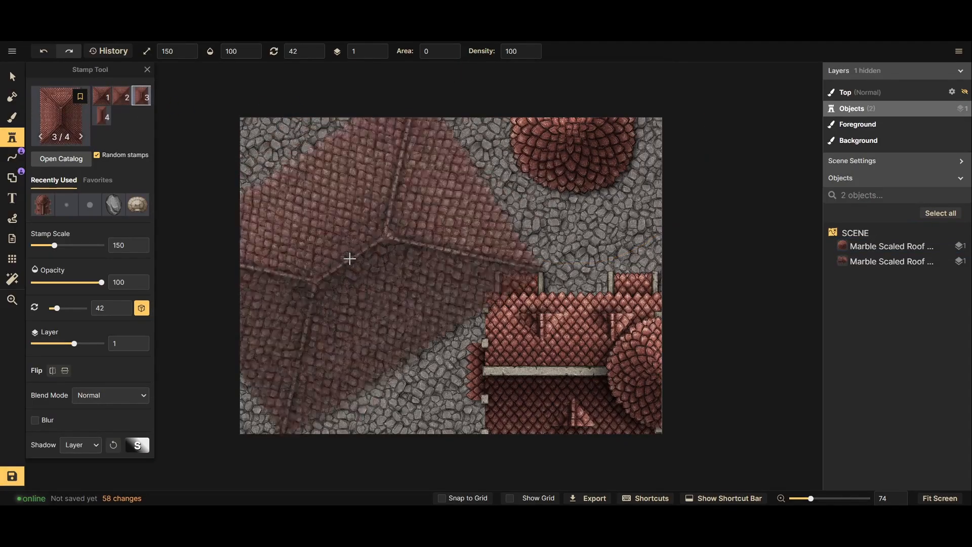
{"action": "scroll", "coordinate": [349, 256], "scroll_direction": "down", "scroll_amount": 6}
{"action": "scroll", "coordinate": [348, 249], "scroll_direction": "down", "scroll_amount": 7}
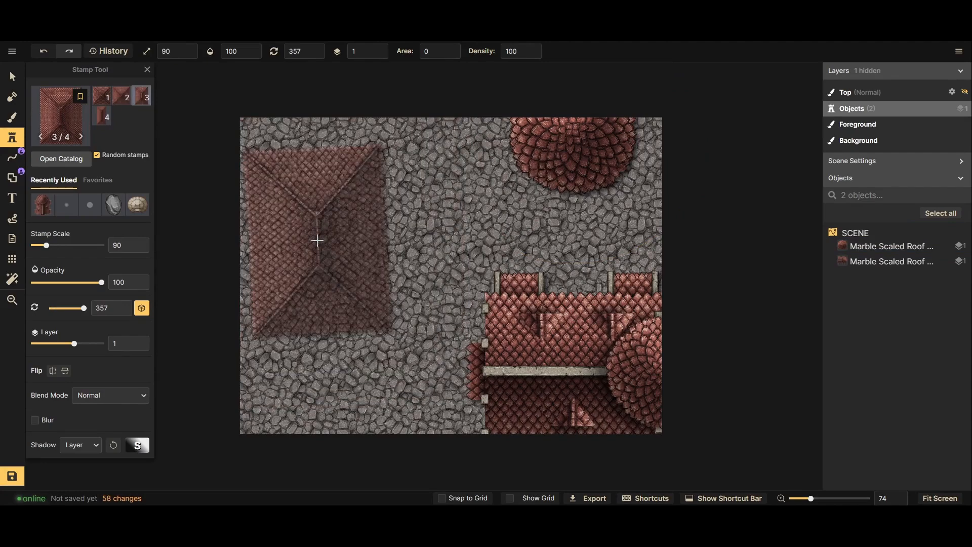
{"action": "scroll", "coordinate": [324, 239], "scroll_direction": "down", "scroll_amount": 1}
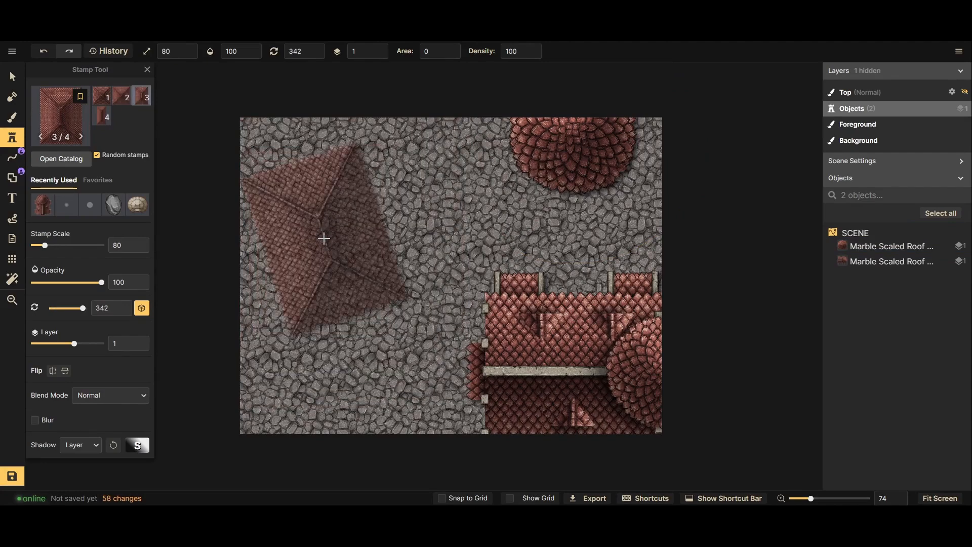
{"action": "scroll", "coordinate": [324, 237], "scroll_direction": "up", "scroll_amount": 1}
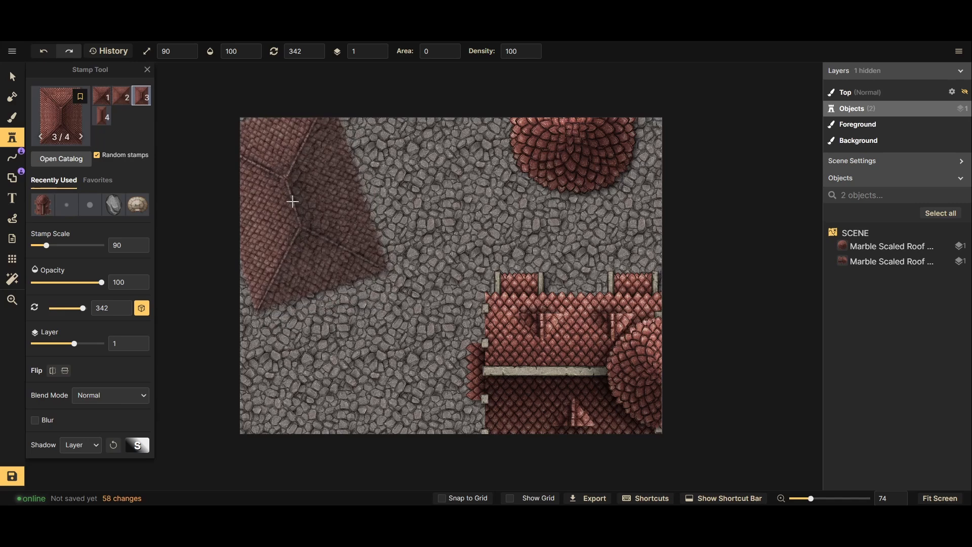
{"action": "left_click", "coordinate": [283, 164]}
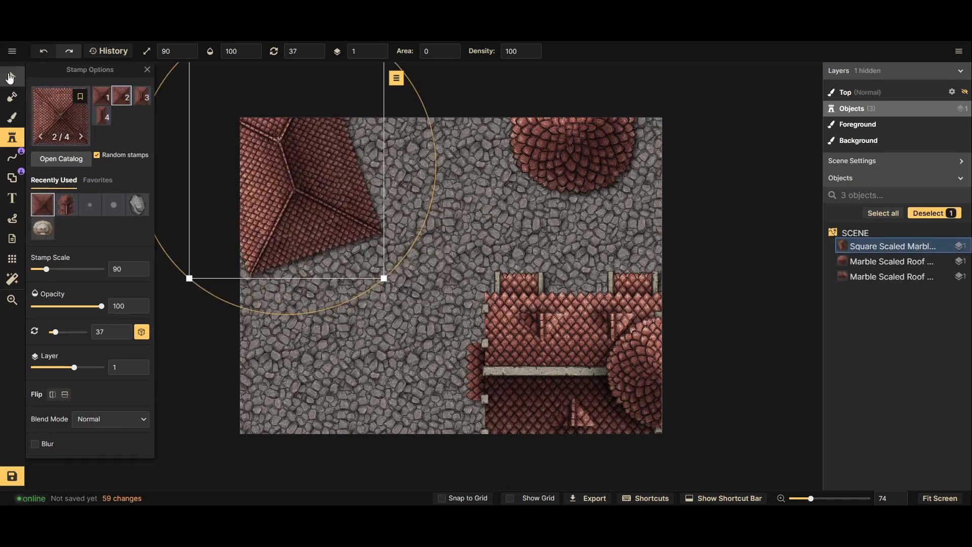
Group the three roof stamps under the name "Building" and lock the group
{"action": "key", "text": "v"}
{"action": "left_click", "coordinate": [479, 229]}
{"action": "left_click", "coordinate": [891, 247]}
{"action": "left_click", "coordinate": [892, 276], "text": "shift"}
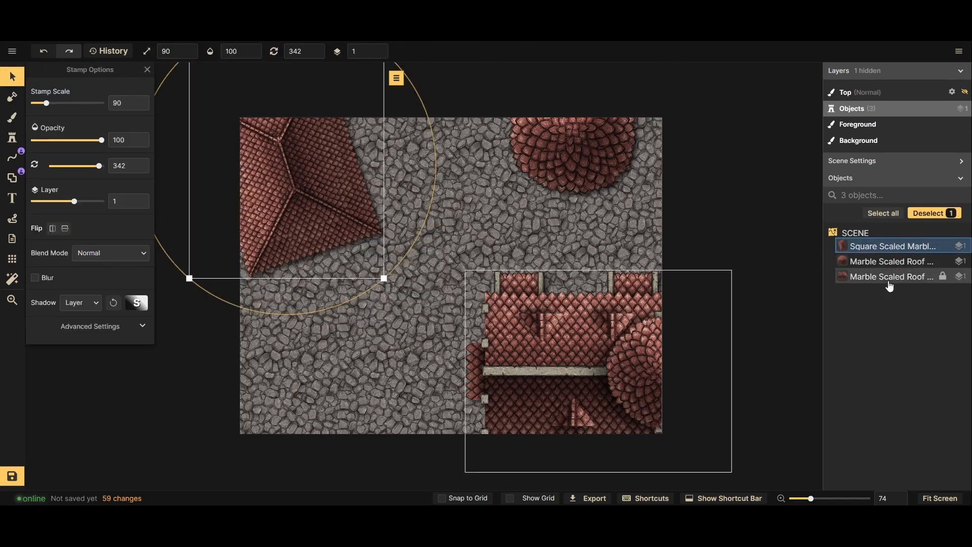
{"action": "key", "text": "ctrl+g"}
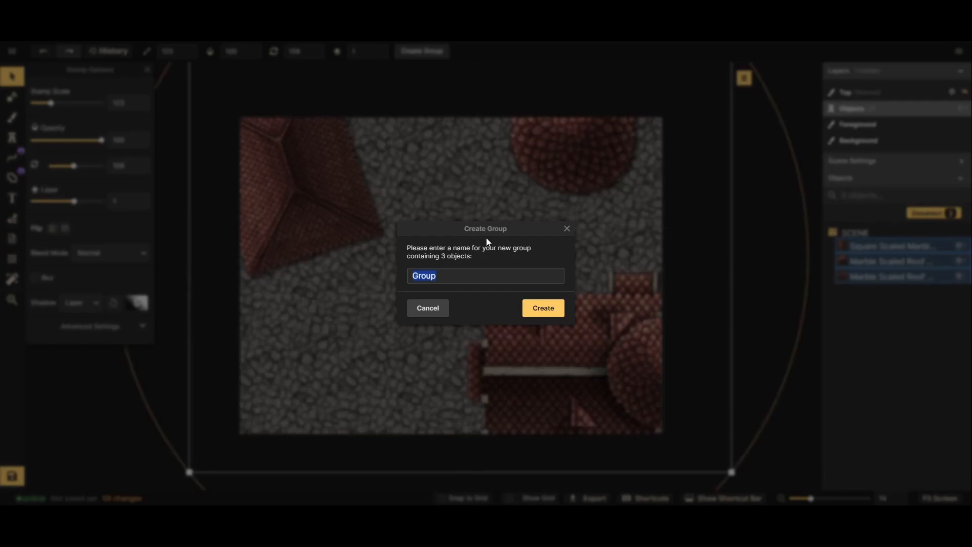
{"action": "left_click", "coordinate": [431, 308]}
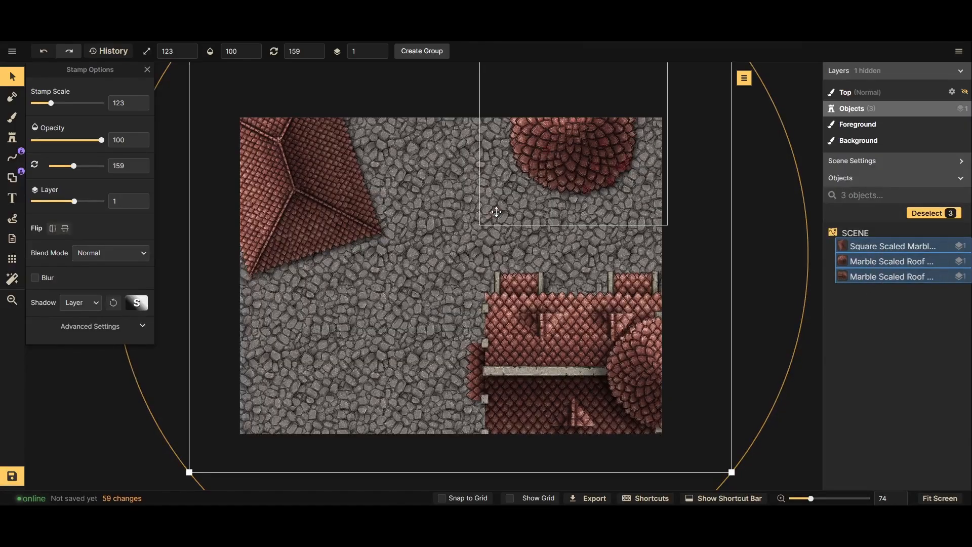
{"action": "key", "text": "ctrl+g"}
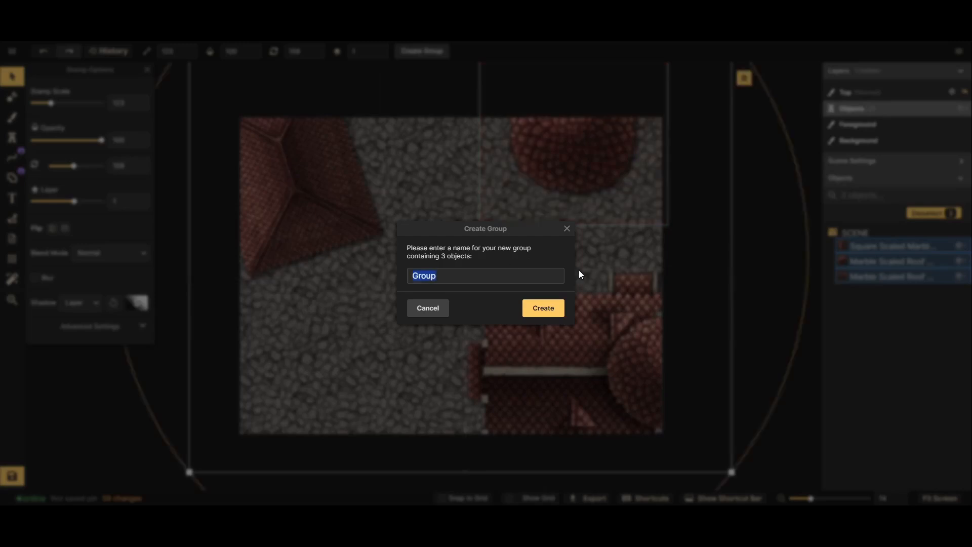
{"action": "type", "text": "Building"}
{"action": "key", "text": "Return"}
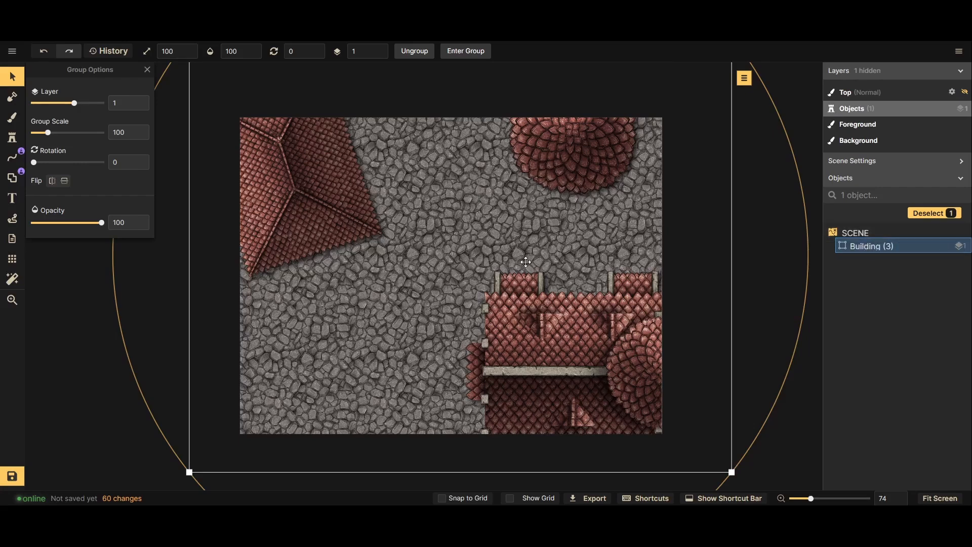
{"action": "left_click", "coordinate": [769, 274]}
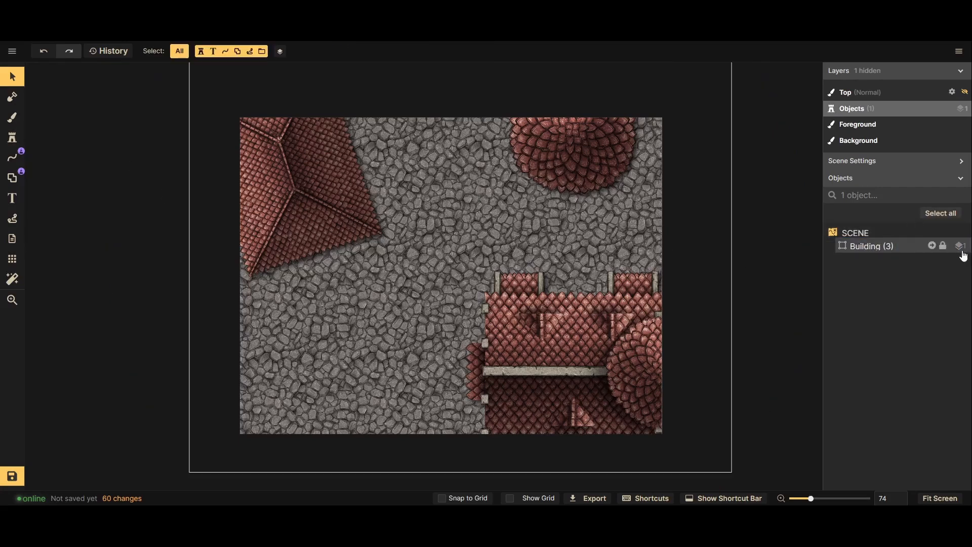
{"action": "left_click", "coordinate": [943, 245]}
Search the stamp catalog for "tree" and choose variant 5 of the leafy tree from the Core pack
{"action": "left_click", "coordinate": [12, 137]}
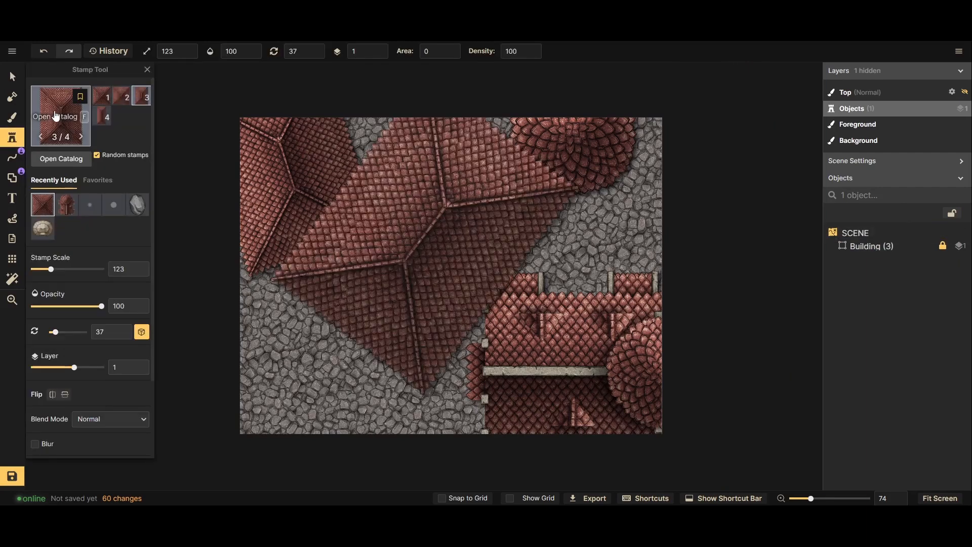
{"action": "type", "text": "ftree"}
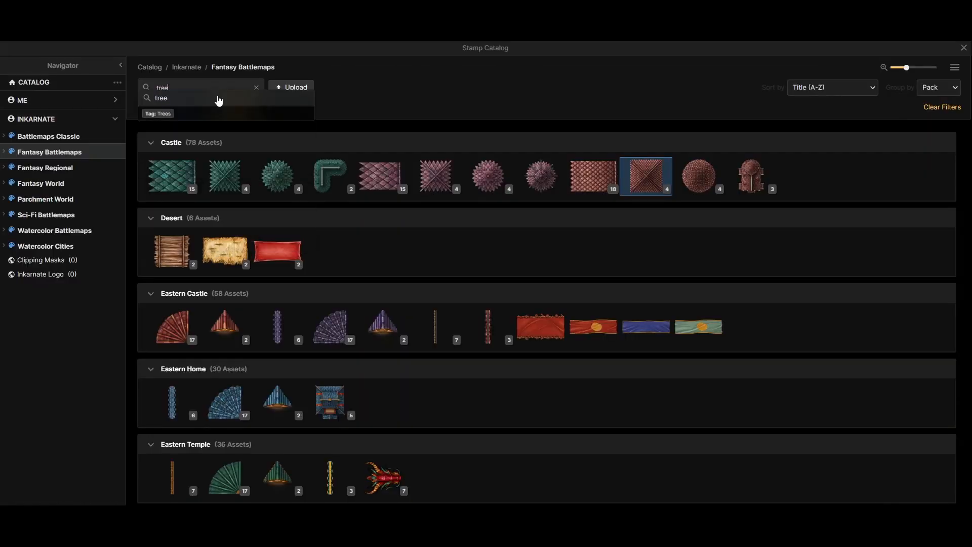
{"action": "left_click", "coordinate": [224, 113]}
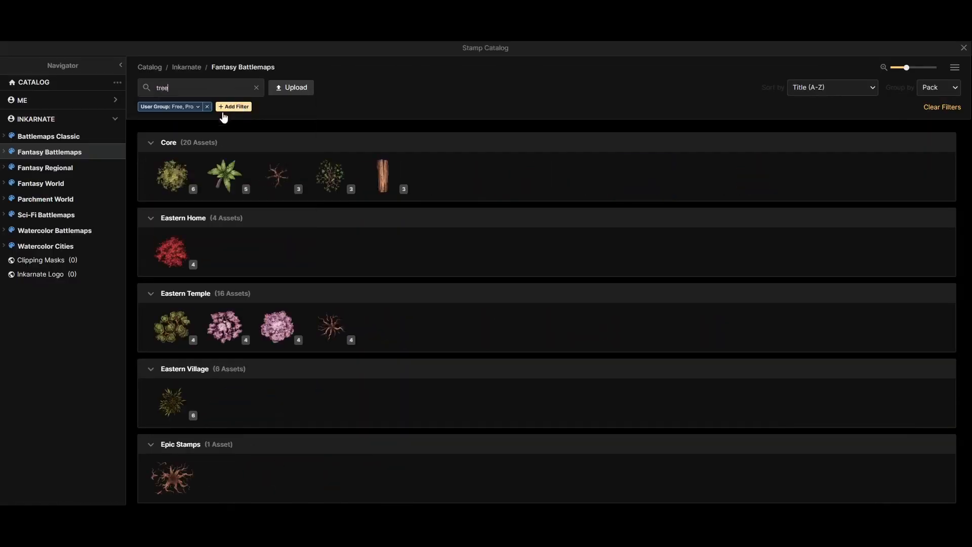
{"action": "left_click", "coordinate": [174, 171]}
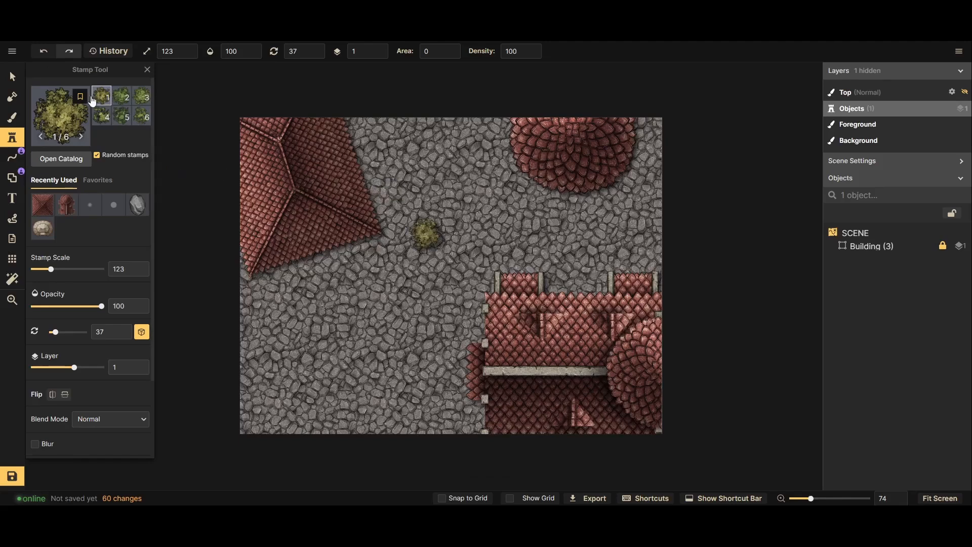
{"action": "left_click", "coordinate": [123, 119]}
Place two trees at scale 303, one below the square roof at the map's left edge and one beside the round roof
{"action": "scroll", "coordinate": [421, 260], "scroll_direction": "up", "scroll_amount": 1}
{"action": "scroll", "coordinate": [375, 291], "scroll_direction": "up", "scroll_amount": 6}
{"action": "scroll", "coordinate": [315, 332], "scroll_direction": "up", "scroll_amount": 3}
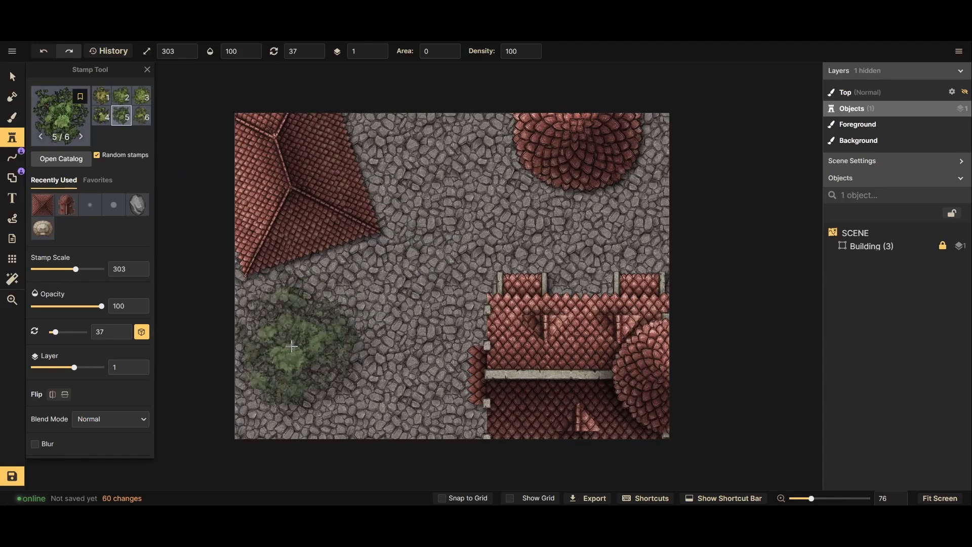
{"action": "left_click", "coordinate": [268, 337]}
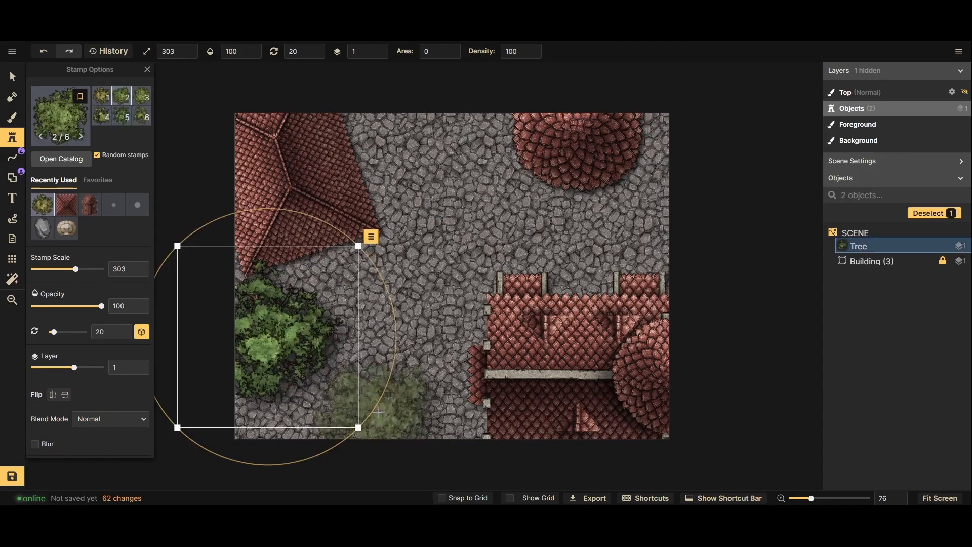
{"action": "left_click", "coordinate": [485, 135]}
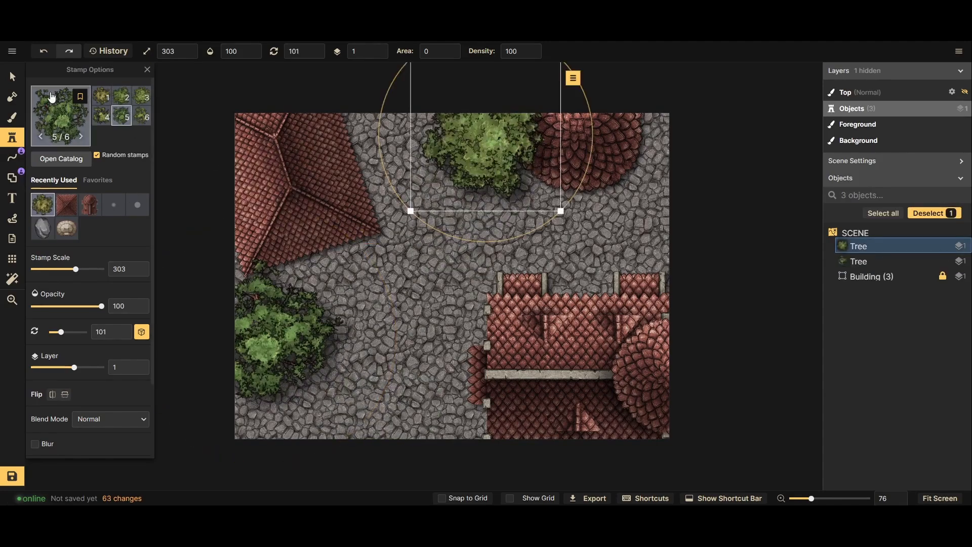
Move both trees to layer 0 so they sit beneath the roofs
{"action": "key", "text": "v"}
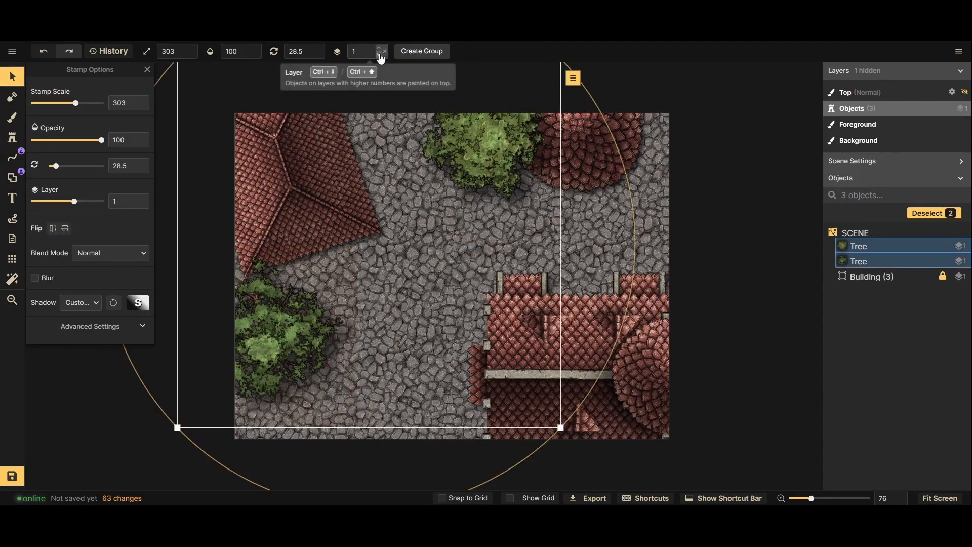
{"action": "left_click", "coordinate": [381, 56]}
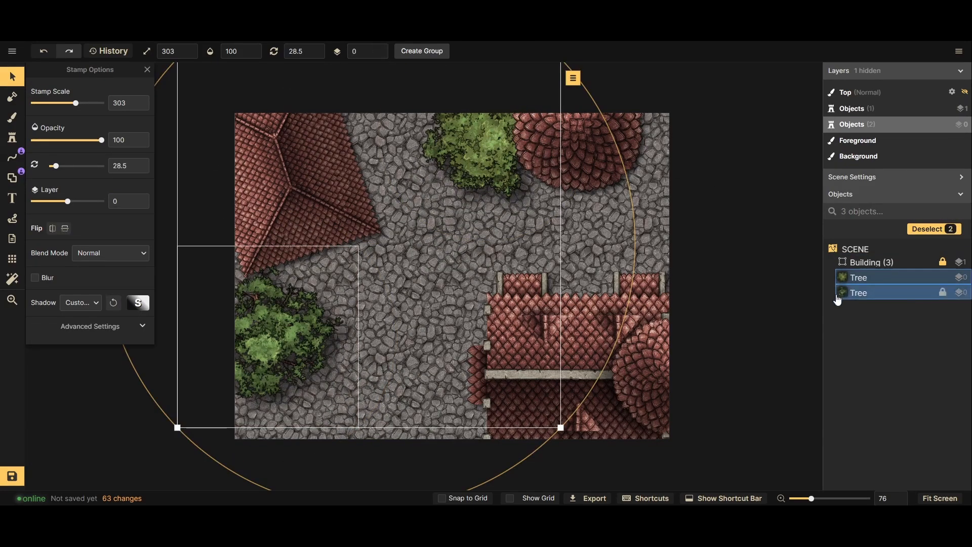
Group the two trees under the name "Trees" and lock the group
{"action": "left_click", "coordinate": [422, 51]}
{"action": "type", "text": "Trees"}
{"action": "key", "text": "Return"}
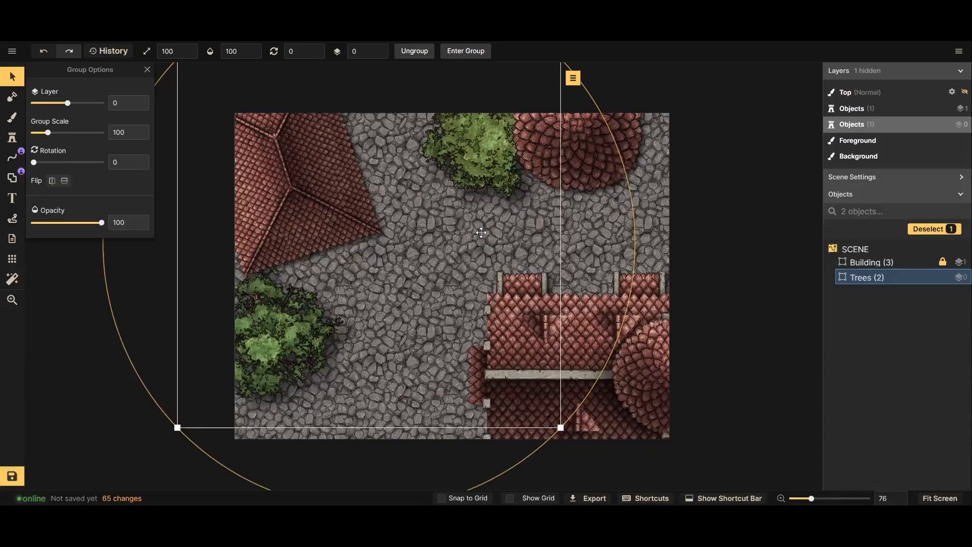
{"action": "left_click", "coordinate": [943, 278]}
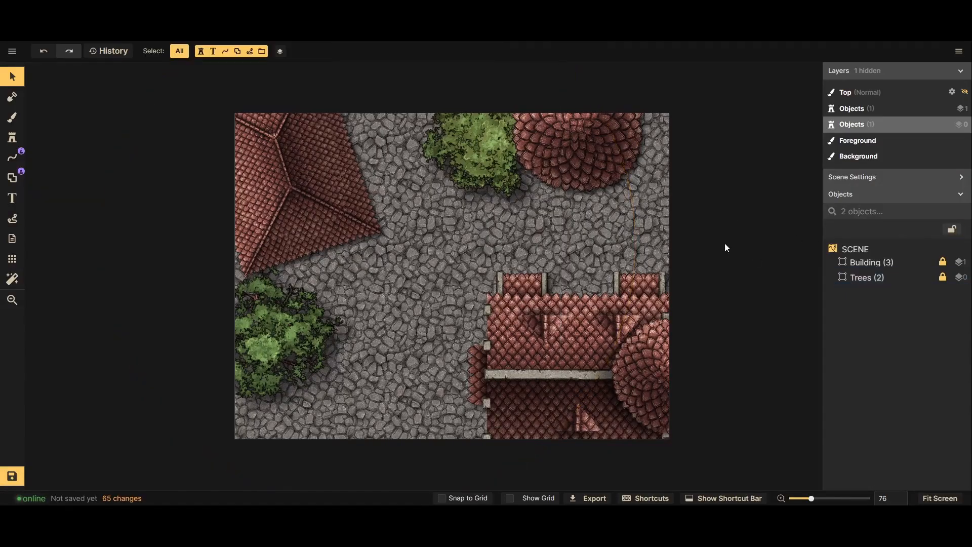
Search the stamp catalog for "cart" and choose the empty wooden wheel cart from the Market pack
{"action": "left_click", "coordinate": [12, 137]}
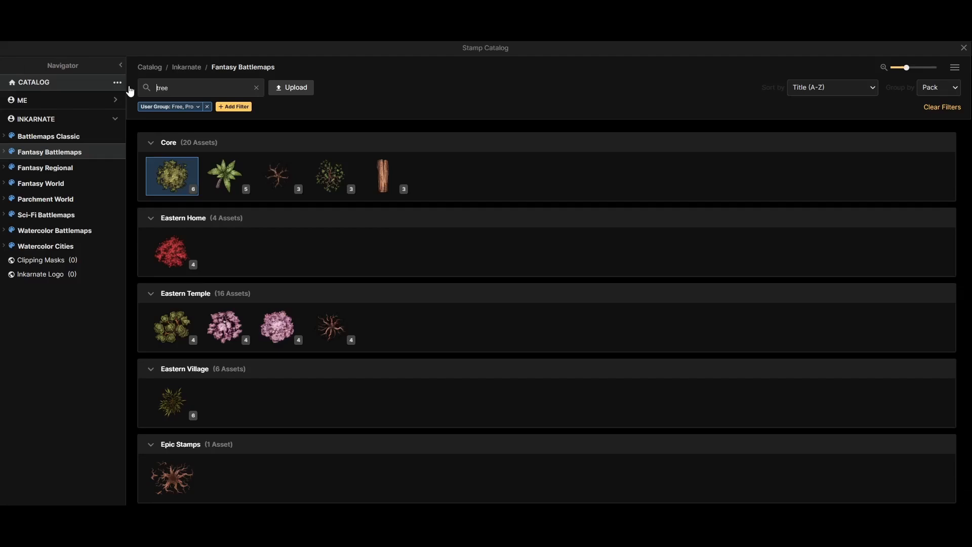
{"action": "left_click", "coordinate": [61, 157]}
{"action": "type", "text": "car"}
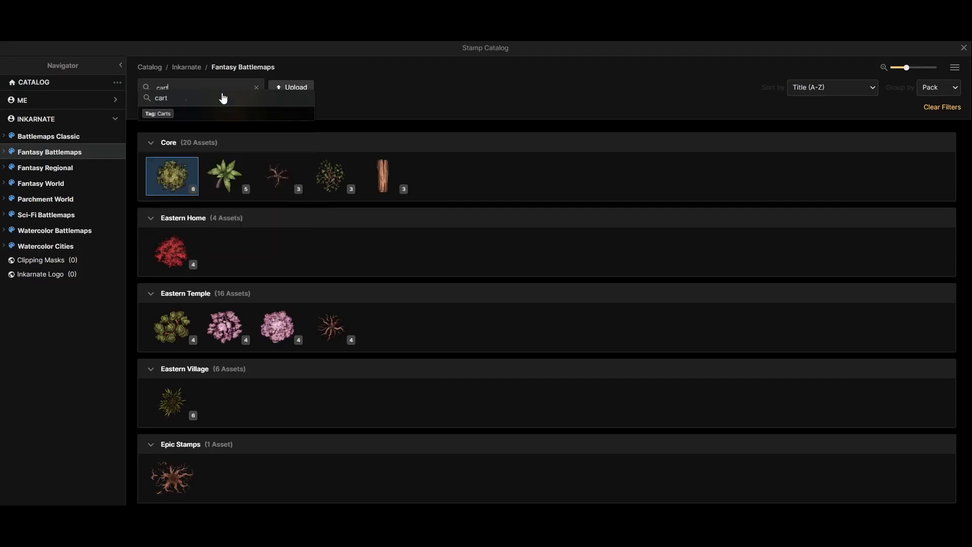
{"action": "type", "text": "t"}
{"action": "left_click", "coordinate": [257, 97]}
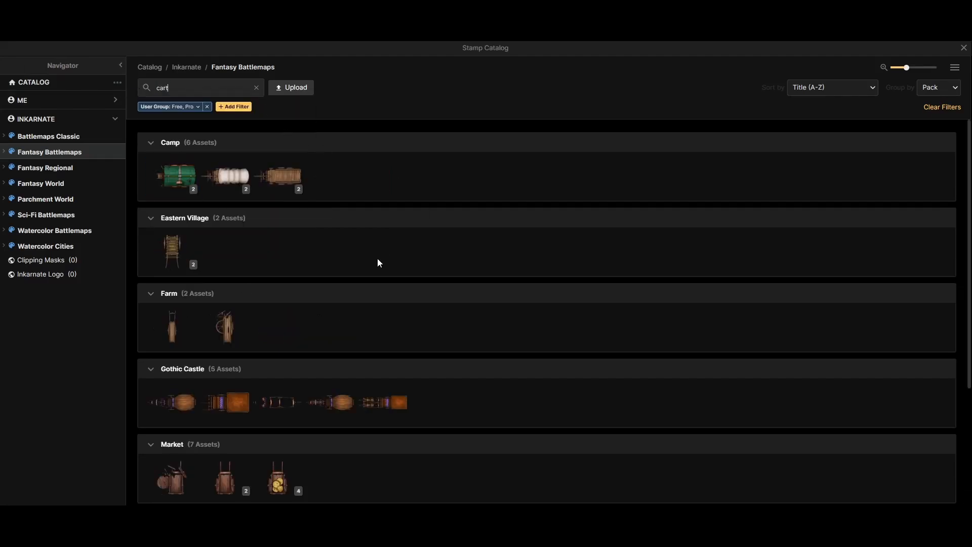
{"action": "scroll", "coordinate": [324, 260], "scroll_direction": "down", "scroll_amount": 2}
{"action": "scroll", "coordinate": [323, 254], "scroll_direction": "up", "scroll_amount": 1}
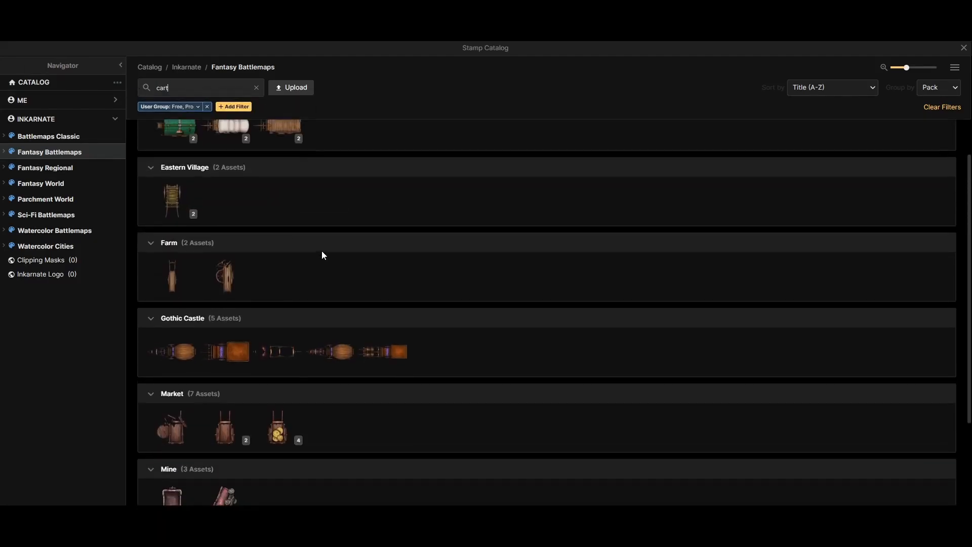
{"action": "left_click", "coordinate": [240, 430]}
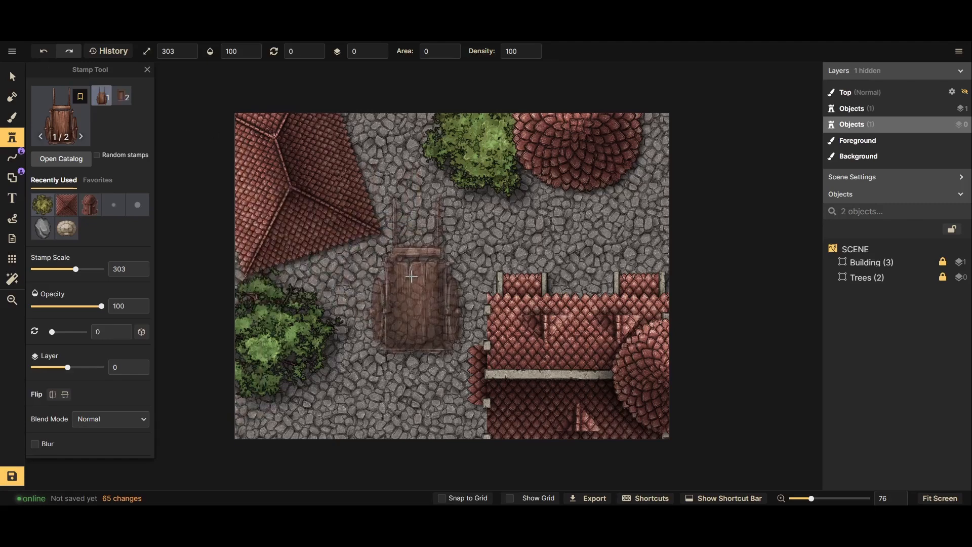
Place the wheel cart at scale 153 and rotation 30 beside the square roof's lower corner, above the lower tree
{"action": "scroll", "coordinate": [405, 274], "scroll_direction": "up", "scroll_amount": 4}
{"action": "scroll", "coordinate": [395, 263], "scroll_direction": "down", "scroll_amount": 6}
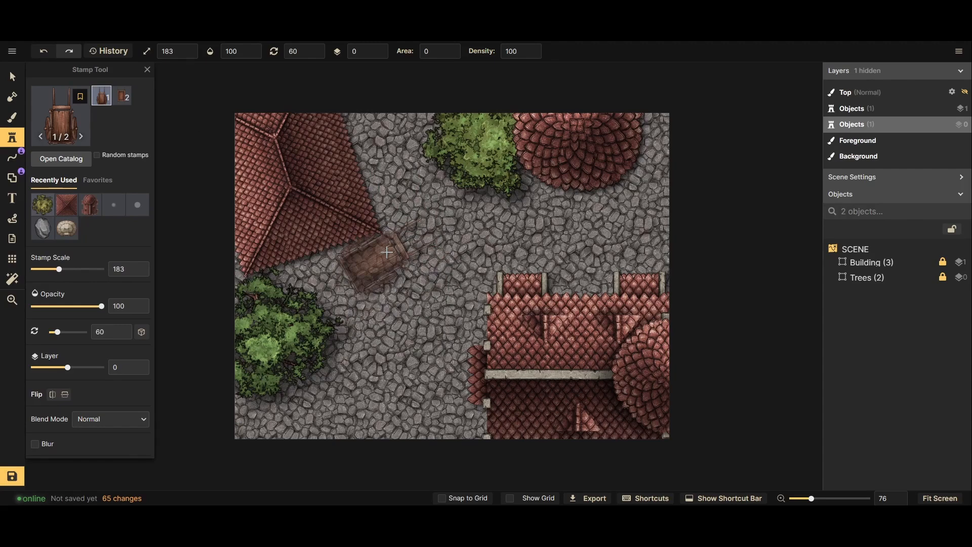
{"action": "scroll", "coordinate": [375, 257], "scroll_direction": "down", "scroll_amount": 2}
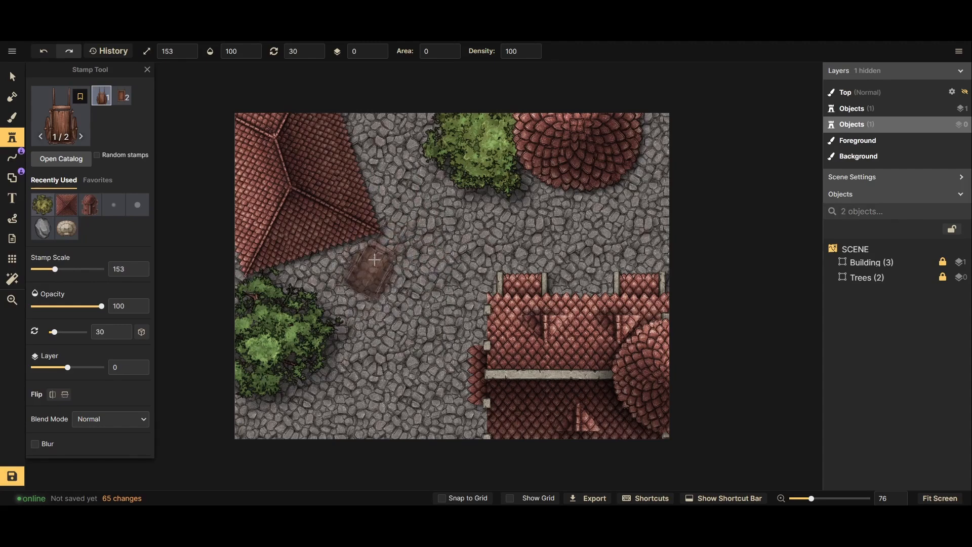
{"action": "left_click", "coordinate": [366, 262]}
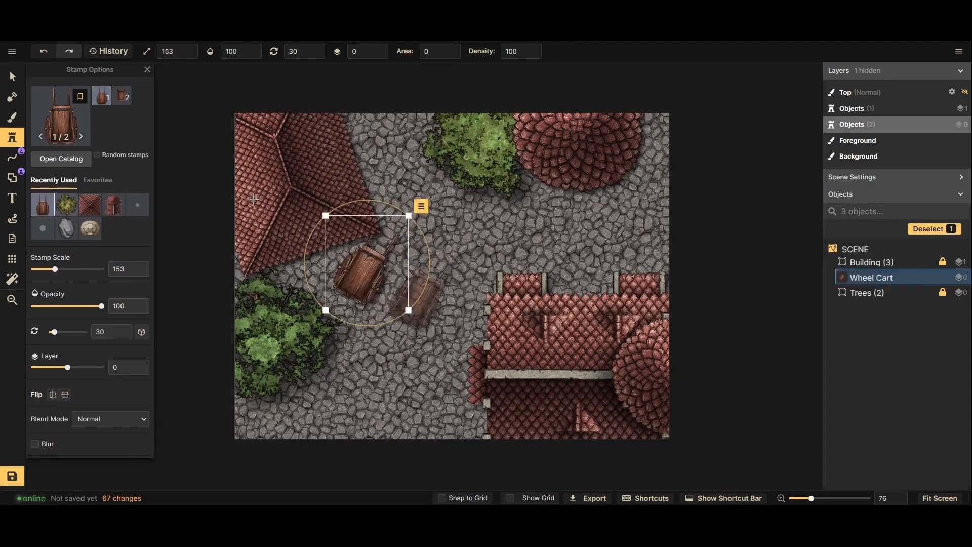
Search the stamp catalog for "flag" and choose the bunting flags from the Market pack
{"action": "left_click", "coordinate": [57, 112]}
{"action": "scroll", "coordinate": [394, 248], "scroll_direction": "down", "scroll_amount": 2}
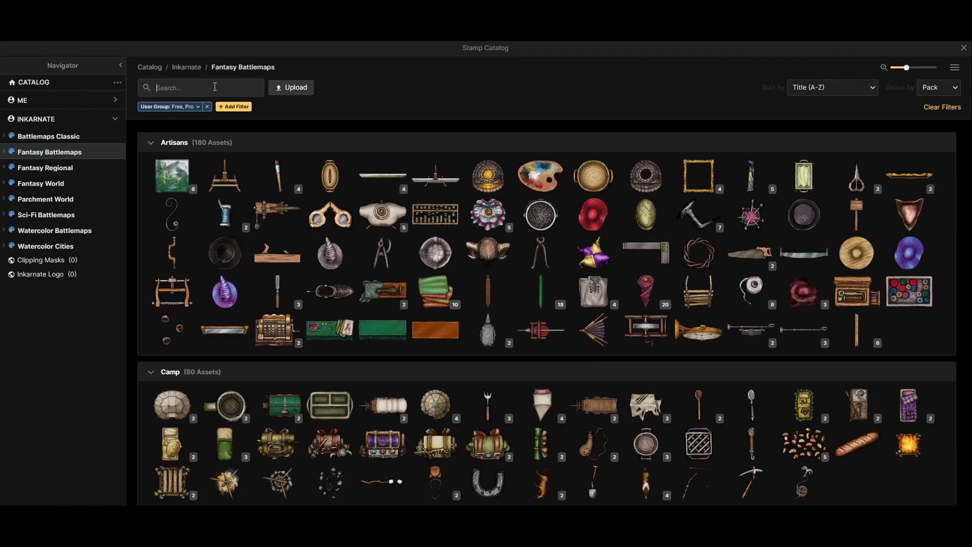
{"action": "type", "text": "flag"}
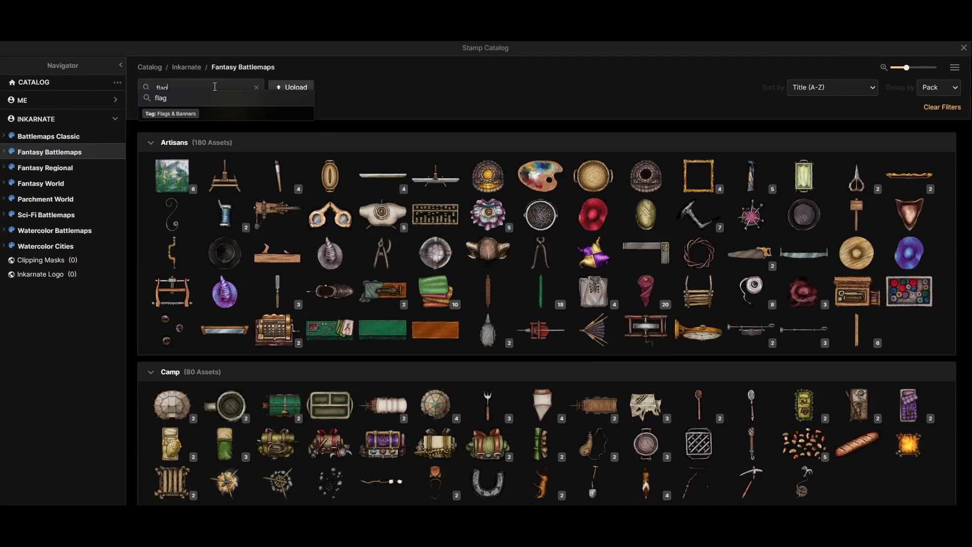
{"action": "key", "text": "Return"}
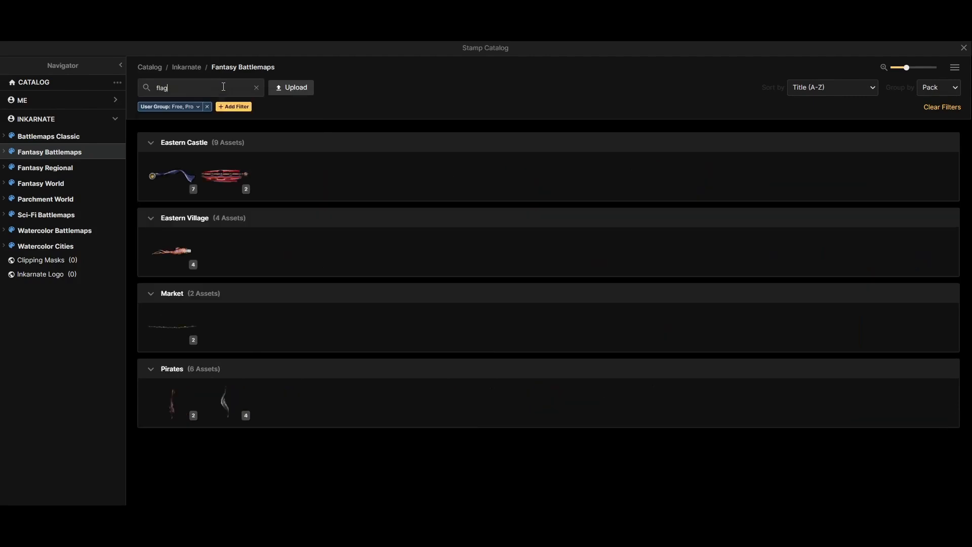
{"action": "left_click", "coordinate": [177, 327]}
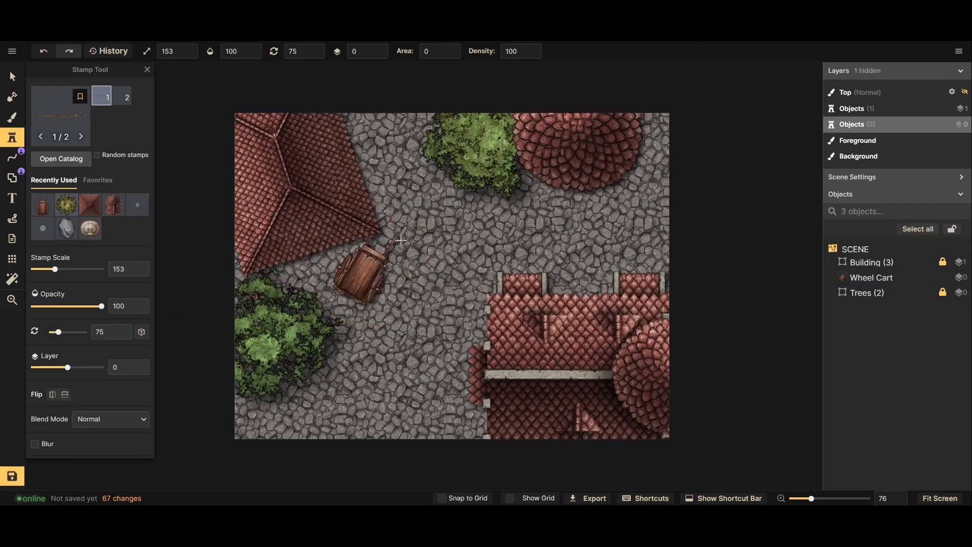
Place three bunting flags at scale 183, rotated 30, 0 and 75, strung between the roofs and from the lower tree to the large roof
{"action": "left_click", "coordinate": [433, 270]}
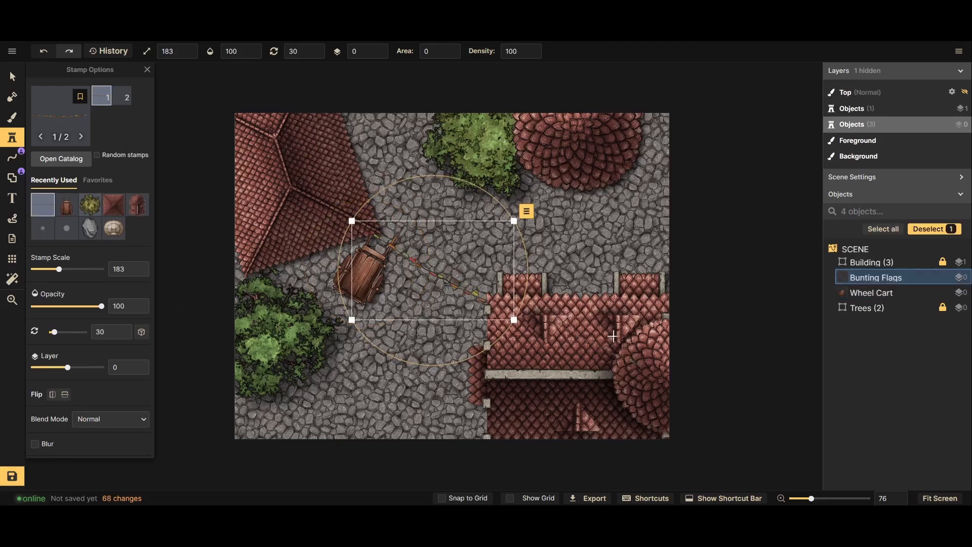
{"action": "left_click", "coordinate": [378, 371]}
{"action": "scroll", "coordinate": [379, 370], "scroll_direction": "down", "scroll_amount": 3}
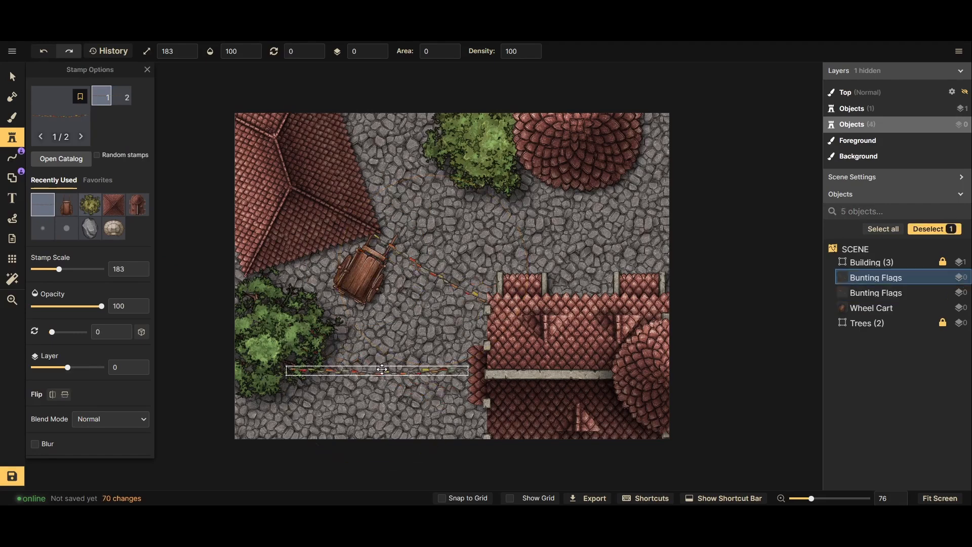
{"action": "left_click_drag", "start_coordinate": [399, 367], "coordinate": [404, 356]}
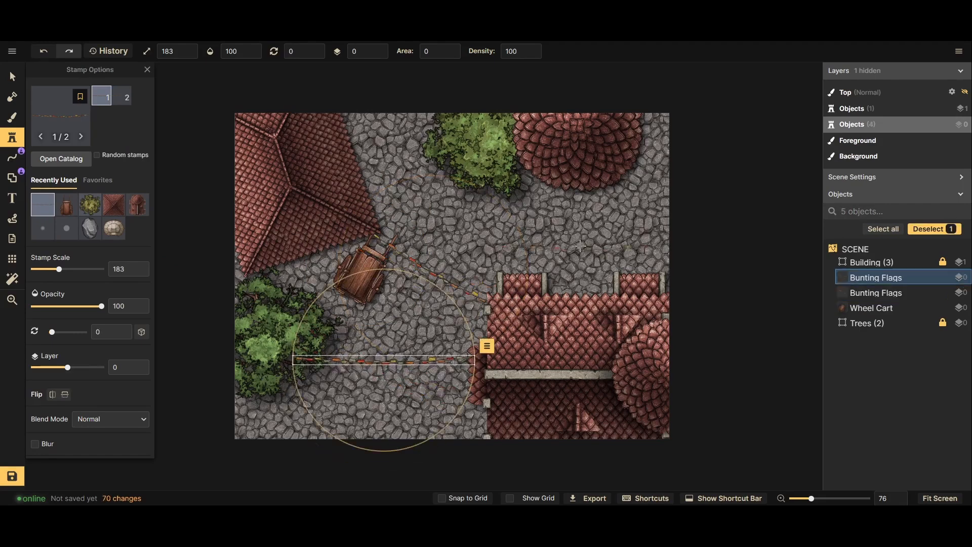
{"action": "left_click", "coordinate": [585, 231]}
{"action": "scroll", "coordinate": [581, 230], "scroll_direction": "up", "scroll_amount": 5}
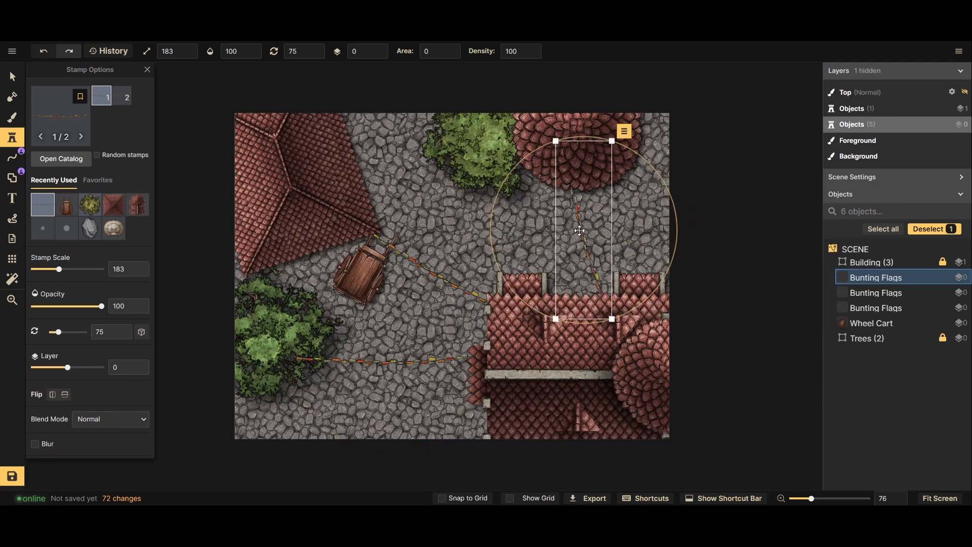
Select all three bunting flag stamps and group them under the name "Flags"
{"action": "left_click", "coordinate": [12, 77]}
{"action": "left_click", "coordinate": [475, 295], "text": "shift"}
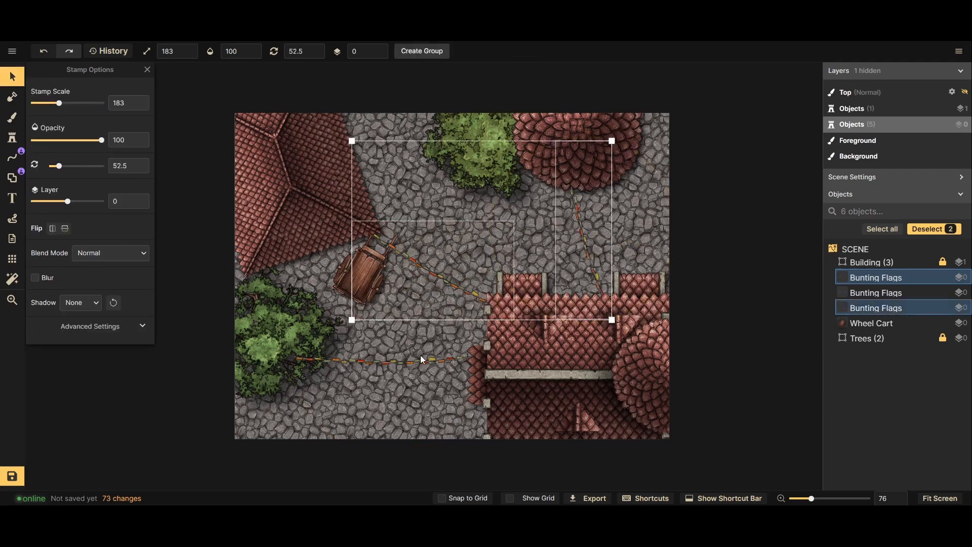
{"action": "left_click", "coordinate": [420, 357]}
{"action": "left_click", "coordinate": [420, 365]}
{"action": "left_click", "coordinate": [441, 276], "text": "shift"}
{"action": "left_click", "coordinate": [587, 243], "text": "shift"}
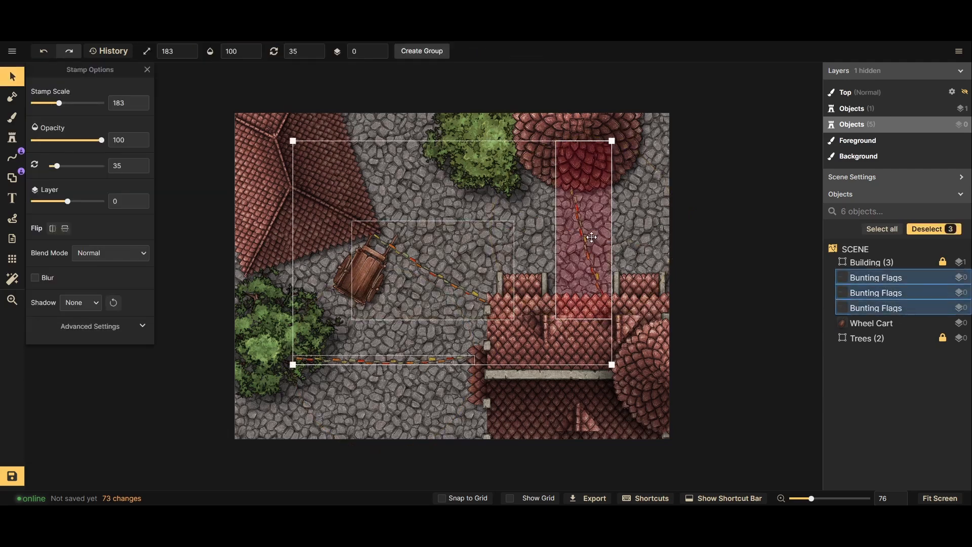
{"action": "key", "text": "ctrl+g"}
{"action": "type", "text": "Flags"}
{"action": "key", "text": "Return"}
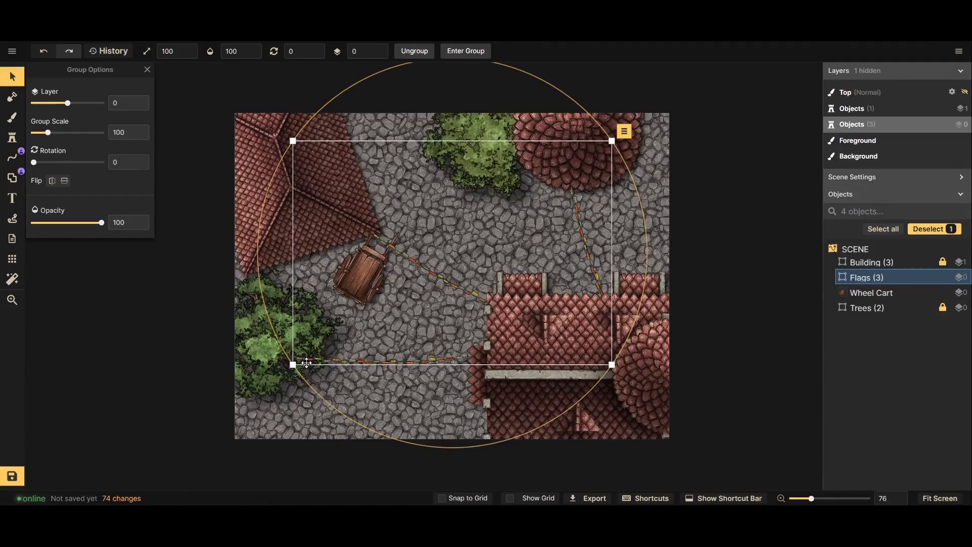
Move the Flags group and the wheel cart down to layer -2
{"action": "scroll", "coordinate": [283, 393], "scroll_direction": "up", "scroll_amount": 4}
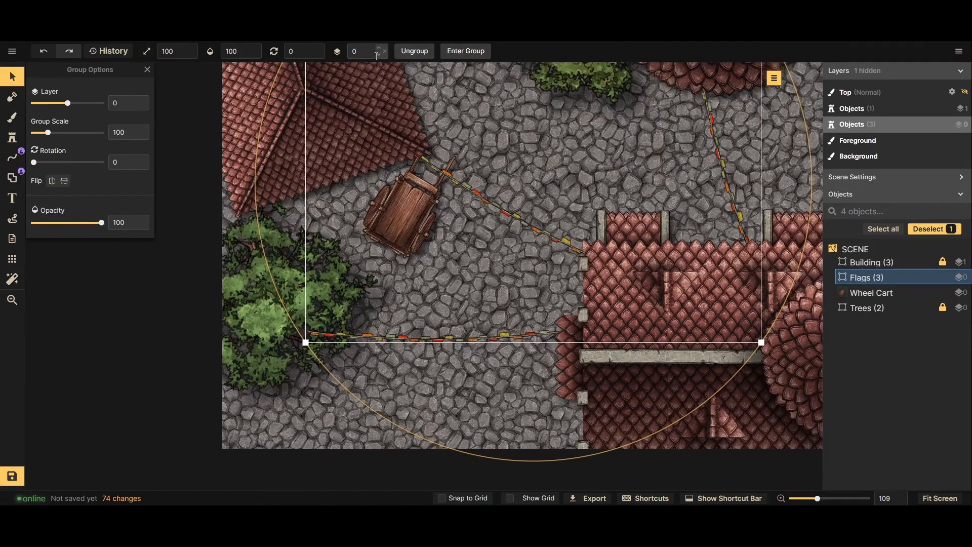
{"action": "left_click", "coordinate": [378, 55]}
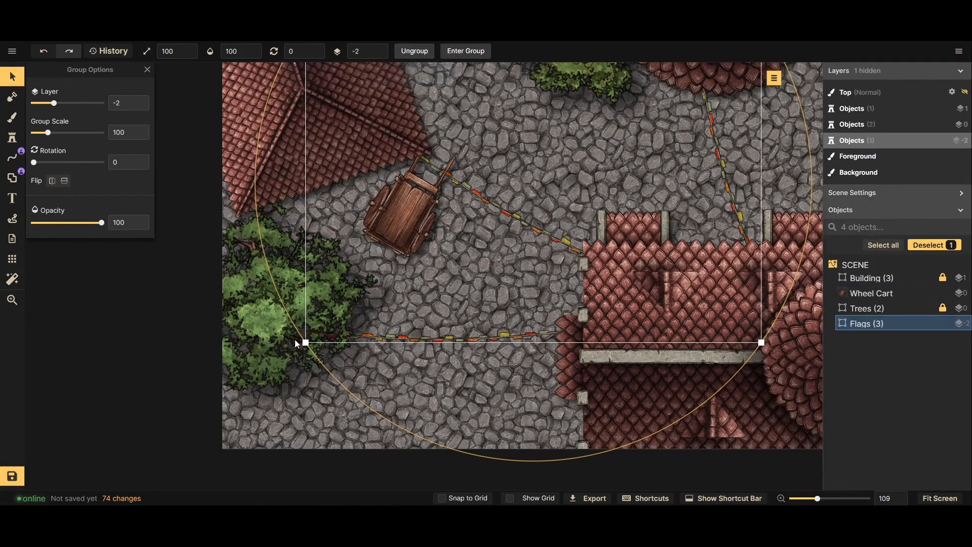
{"action": "scroll", "coordinate": [283, 361], "scroll_direction": "down", "scroll_amount": 3}
{"action": "scroll", "coordinate": [377, 255], "scroll_direction": "up", "scroll_amount": 5}
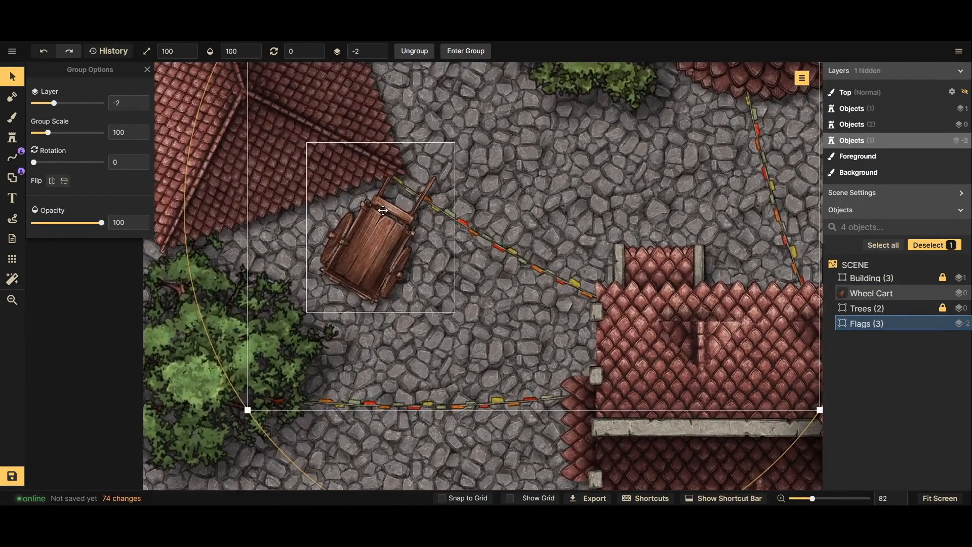
{"action": "left_click", "coordinate": [382, 222]}
{"action": "left_click", "coordinate": [378, 55]}
{"action": "left_click", "coordinate": [378, 55]}
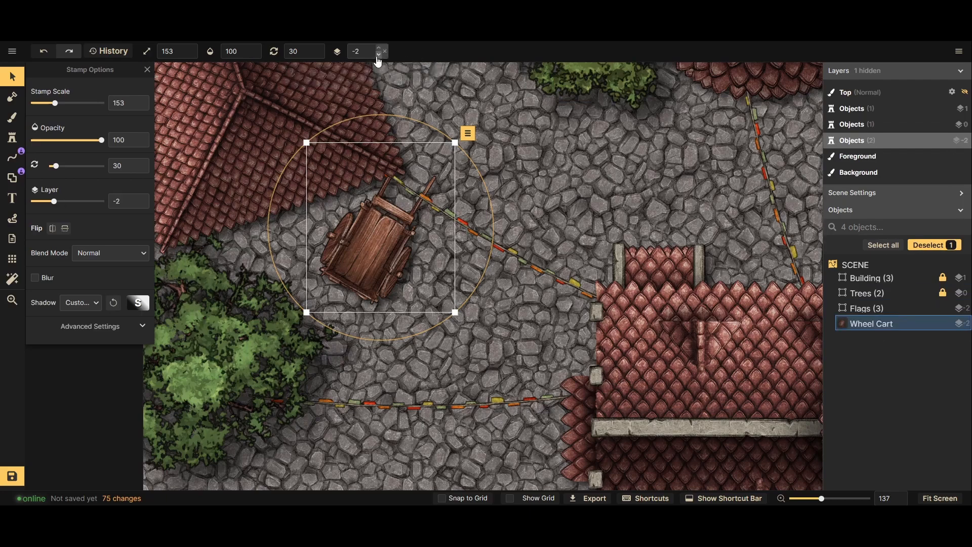
Lock the Flags group and clear the selection
{"action": "scroll", "coordinate": [303, 326], "scroll_direction": "down", "scroll_amount": 3}
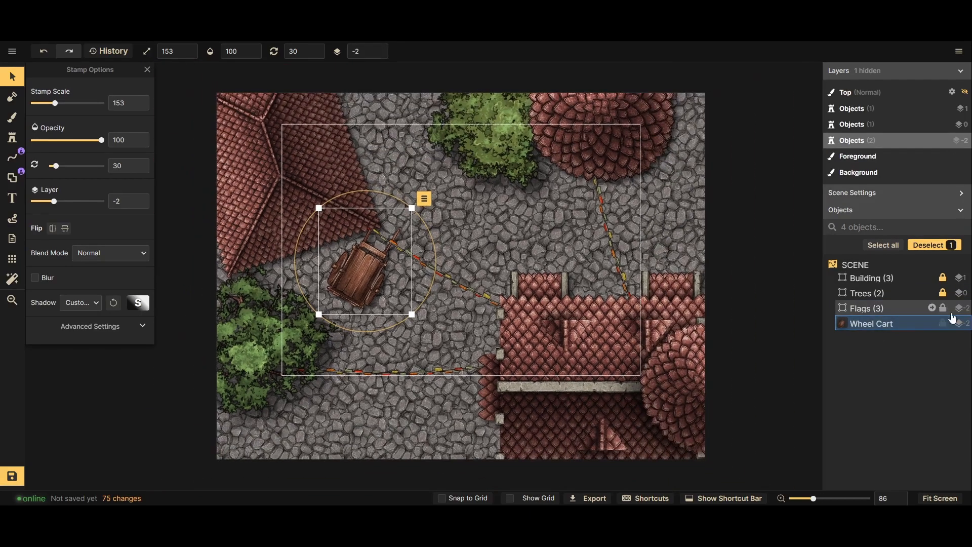
{"action": "left_click", "coordinate": [943, 308]}
{"action": "scroll", "coordinate": [333, 279], "scroll_direction": "down", "scroll_amount": 2}
{"action": "left_click", "coordinate": [737, 249]}
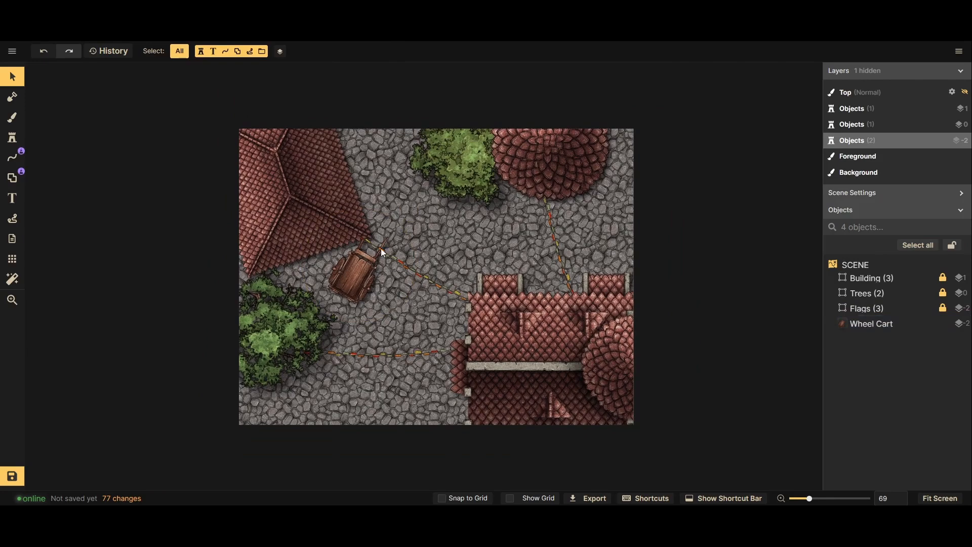
{"action": "scroll", "coordinate": [496, 316], "scroll_direction": "up", "scroll_amount": 2}
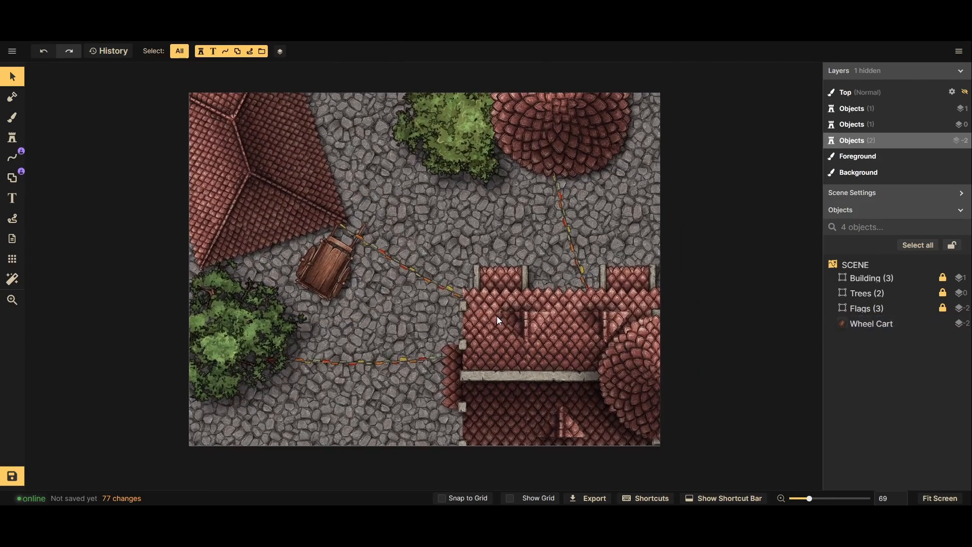
Open the Building group with its three roofs selected and switch their shadow type to Custom Object Shadow
{"action": "left_click", "coordinate": [874, 278]}
{"action": "double_click", "coordinate": [867, 278]}
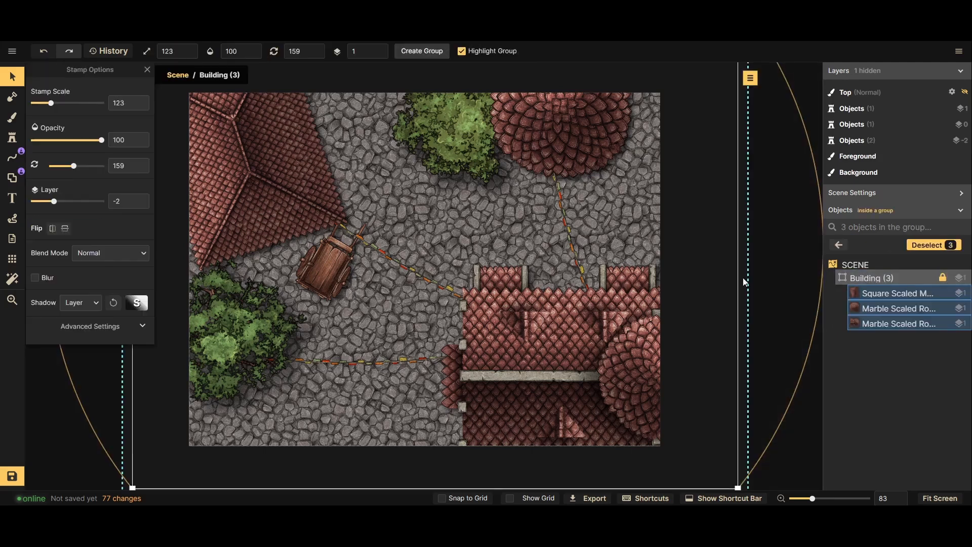
{"action": "left_click", "coordinate": [94, 303]}
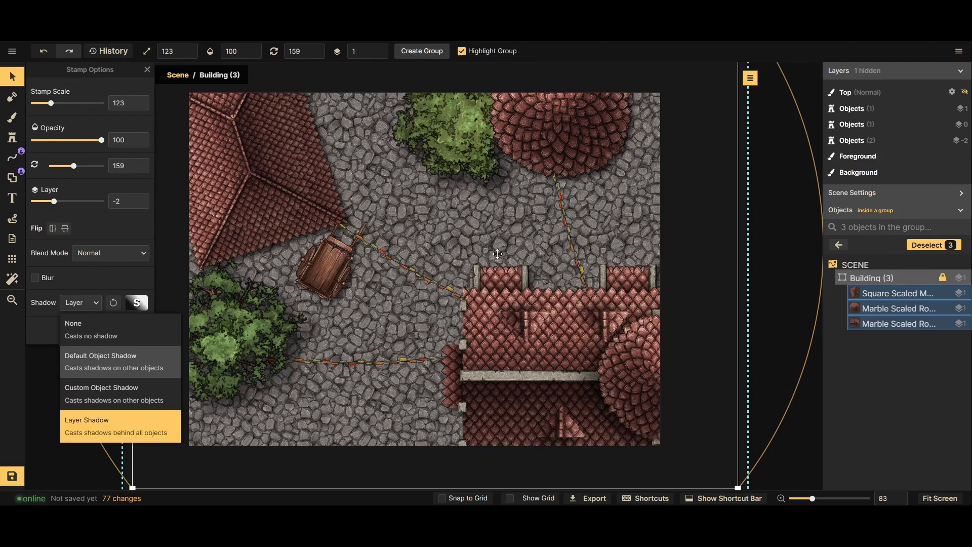
{"action": "scroll", "coordinate": [521, 291], "scroll_direction": "down", "scroll_amount": 1}
{"action": "scroll", "coordinate": [546, 319], "scroll_direction": "up", "scroll_amount": 2}
{"action": "scroll", "coordinate": [503, 309], "scroll_direction": "down", "scroll_amount": 1}
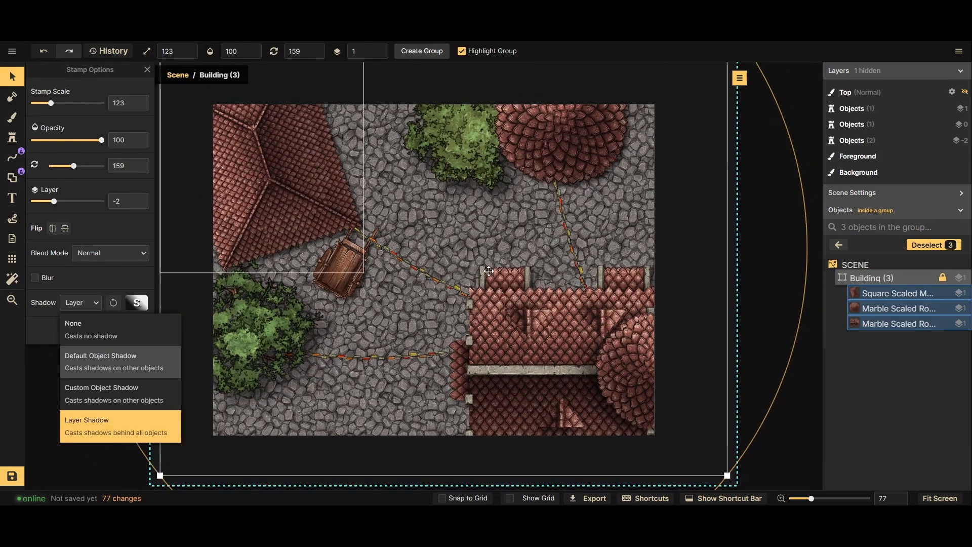
{"action": "left_click", "coordinate": [101, 394]}
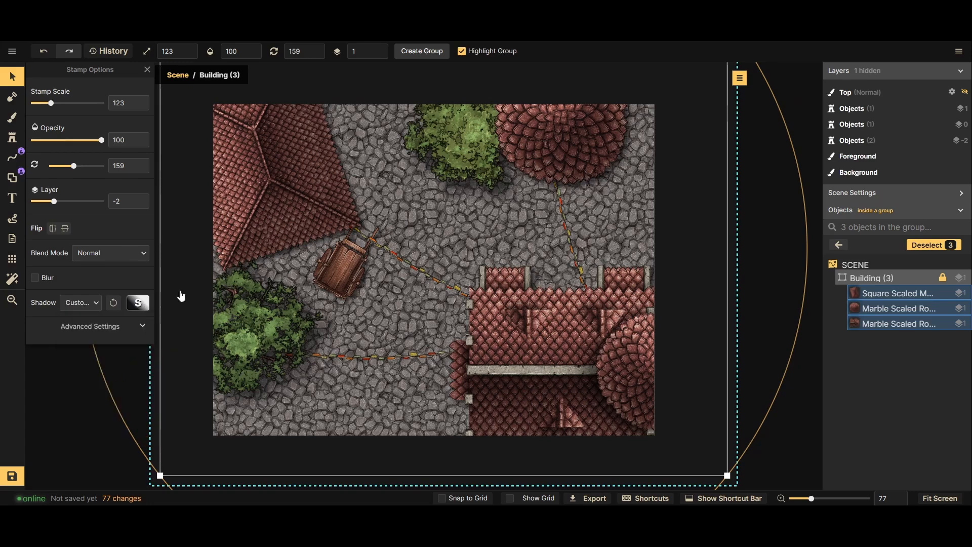
Set the roofs' shadow to a horizontal offset of about 55.4 and a vertical offset of about 63.3, then leave the group
{"action": "left_click", "coordinate": [138, 303]}
{"action": "left_click_drag", "start_coordinate": [206, 232], "coordinate": [226, 259]}
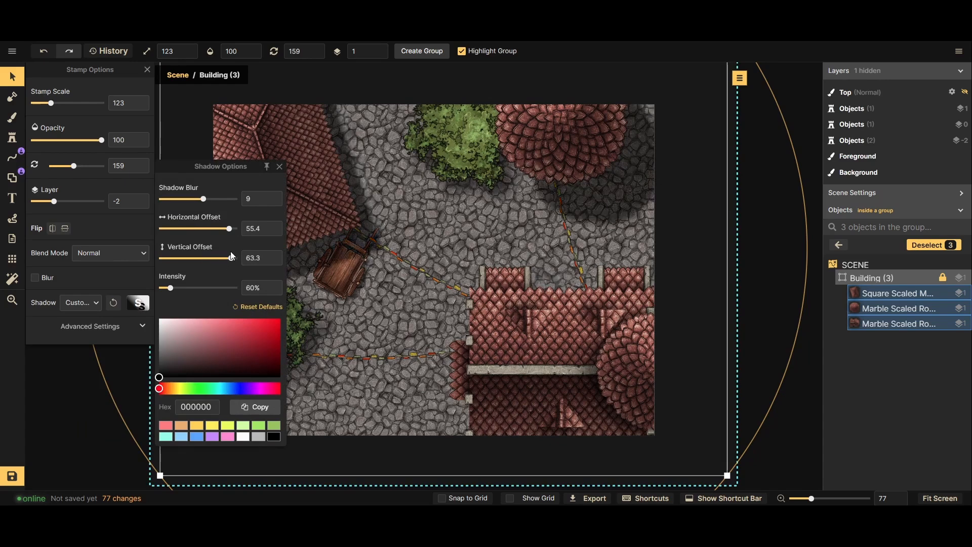
{"action": "left_click", "coordinate": [449, 292]}
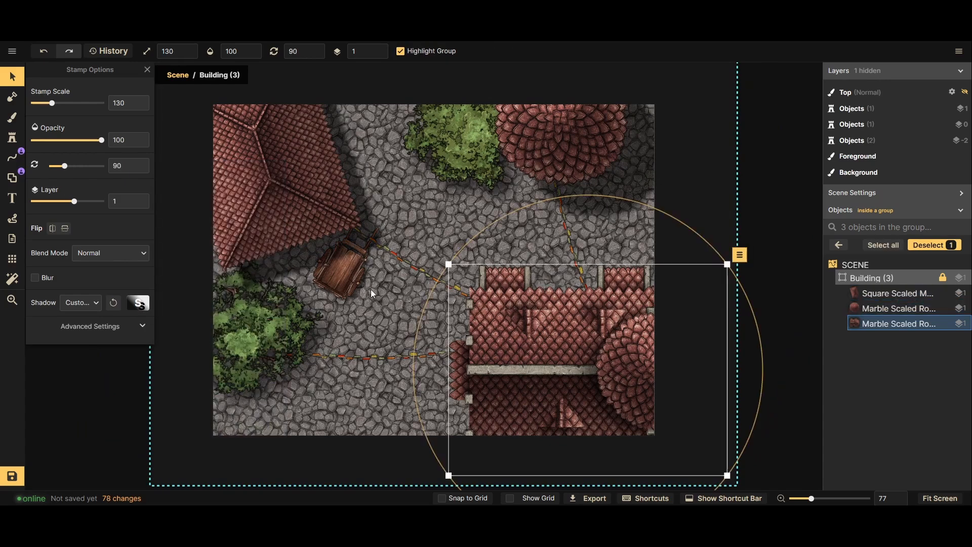
{"action": "key", "text": "Escape"}
{"action": "key", "text": "Escape"}
Open the Trees group and set both trees' shadow to a horizontal offset of about 15.9 and a vertical offset of about 15.1
{"action": "double_click", "coordinate": [891, 295]}
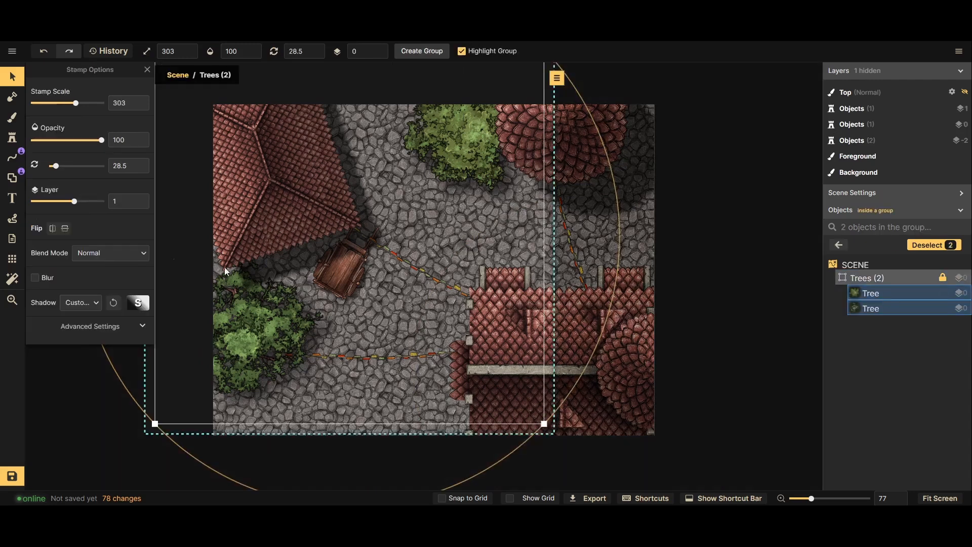
{"action": "left_click", "coordinate": [138, 302]}
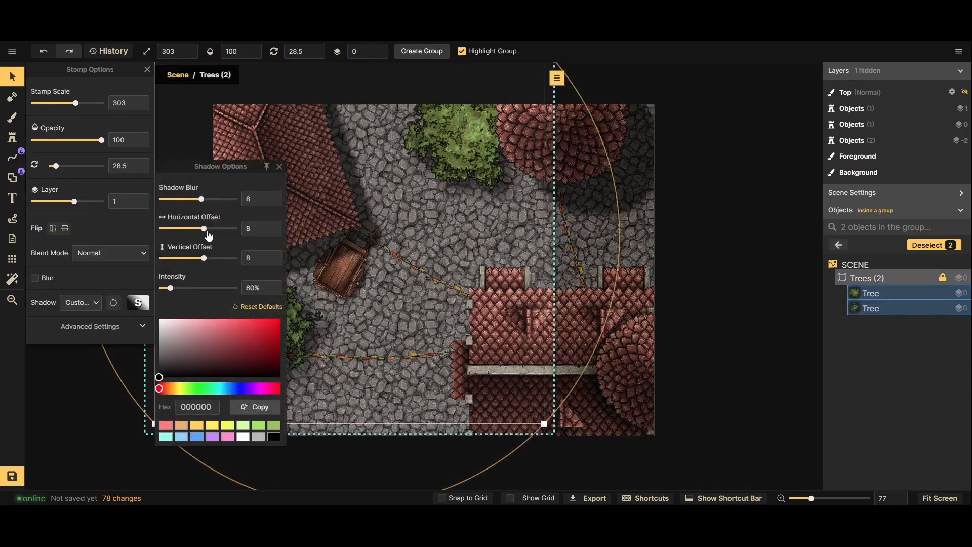
{"action": "left_click_drag", "start_coordinate": [210, 231], "coordinate": [208, 260]}
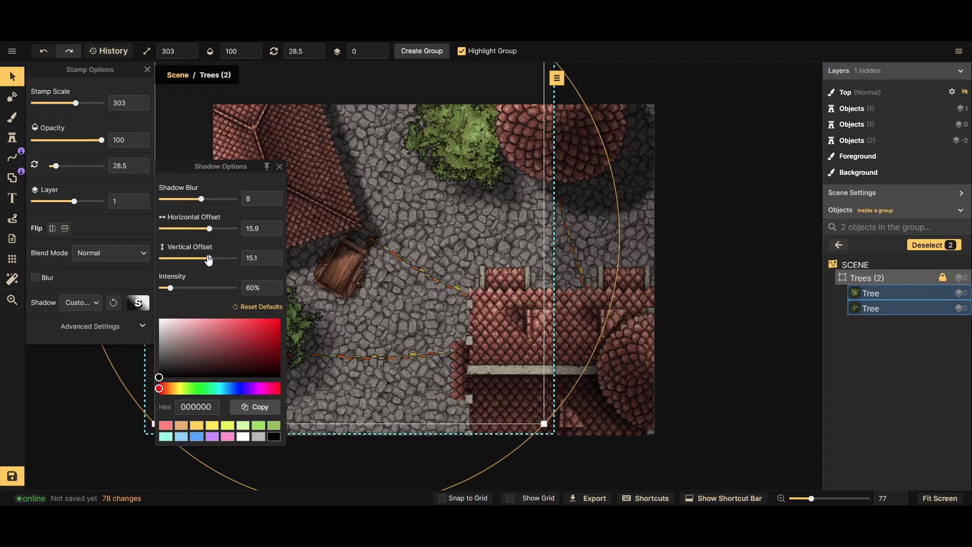
Leave the Trees group and set the wheel cart's shadow to a horizontal offset of about 11.6 and a vertical offset of about 13.2
{"action": "double_click", "coordinate": [441, 261]}
{"action": "left_click", "coordinate": [880, 324]}
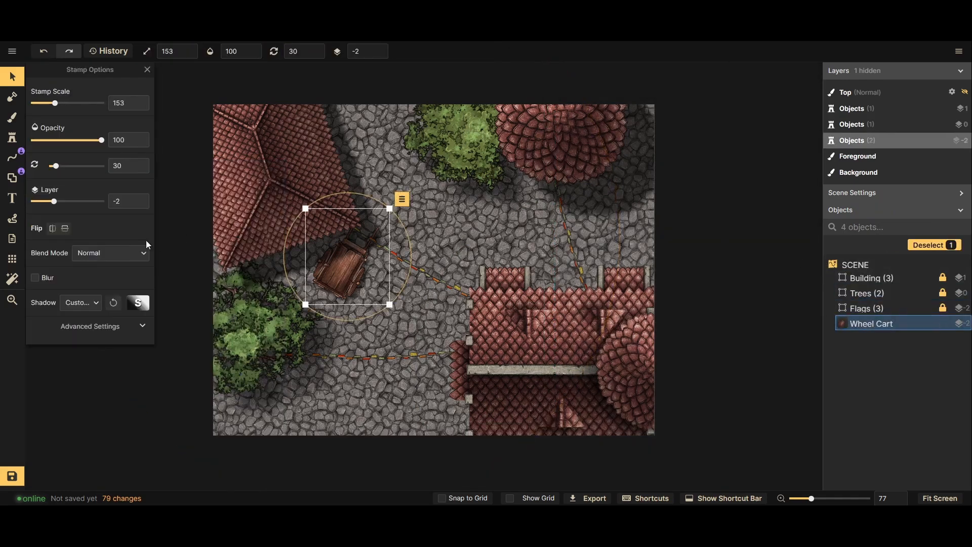
{"action": "left_click", "coordinate": [132, 301]}
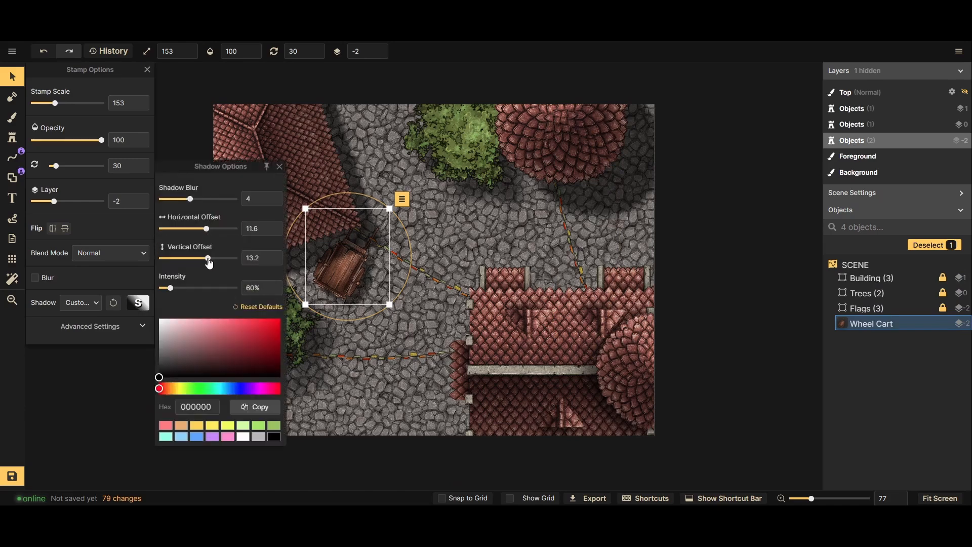
{"action": "left_click", "coordinate": [518, 241]}
In the Flags group, give all three bunting flags a Custom Object Shadow with increased horizontal and vertical offsets, and leave the group
{"action": "double_click", "coordinate": [883, 309]}
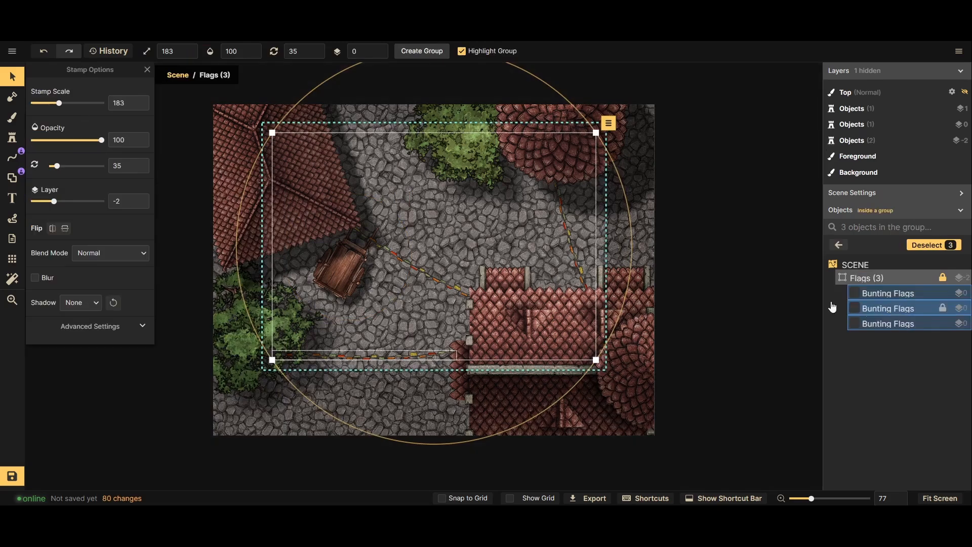
{"action": "left_click", "coordinate": [81, 302]}
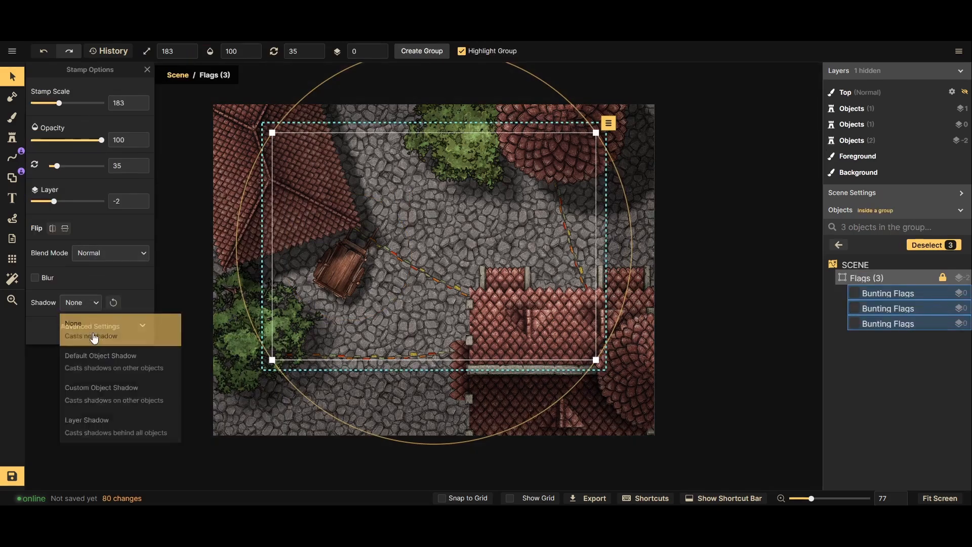
{"action": "left_click", "coordinate": [98, 385]}
{"action": "left_click", "coordinate": [139, 301]}
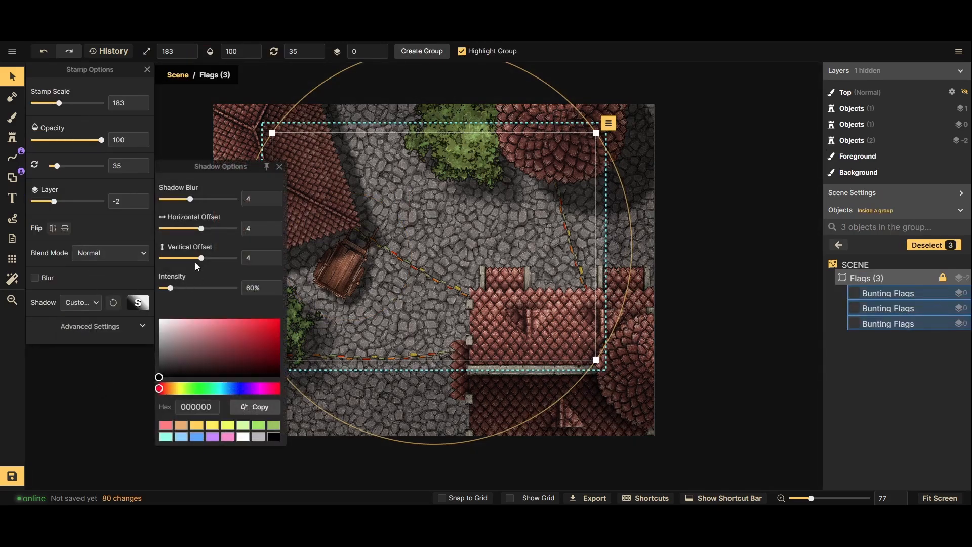
{"action": "left_click_drag", "start_coordinate": [203, 233], "coordinate": [225, 266]}
{"action": "left_click", "coordinate": [517, 447]}
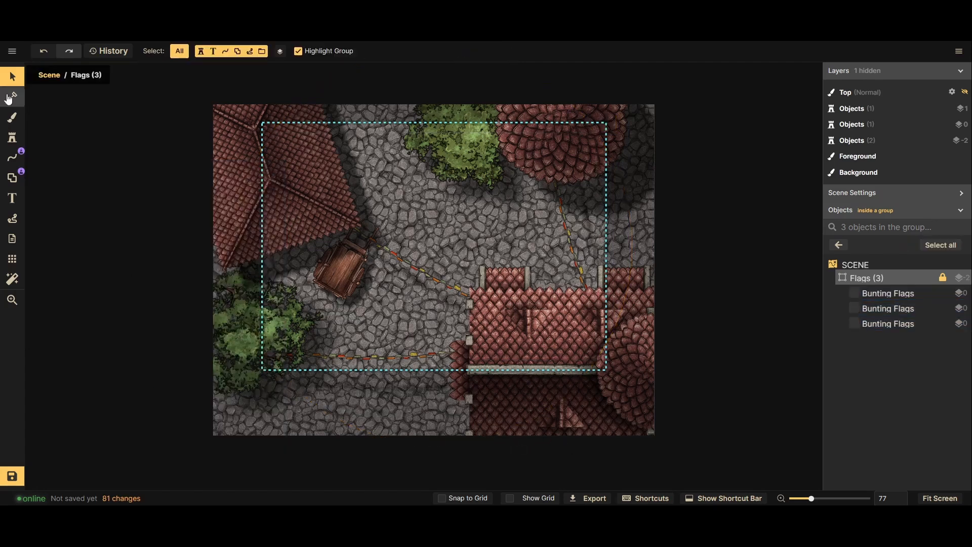
{"action": "left_click", "coordinate": [442, 339]}
{"action": "left_click", "coordinate": [716, 417]}
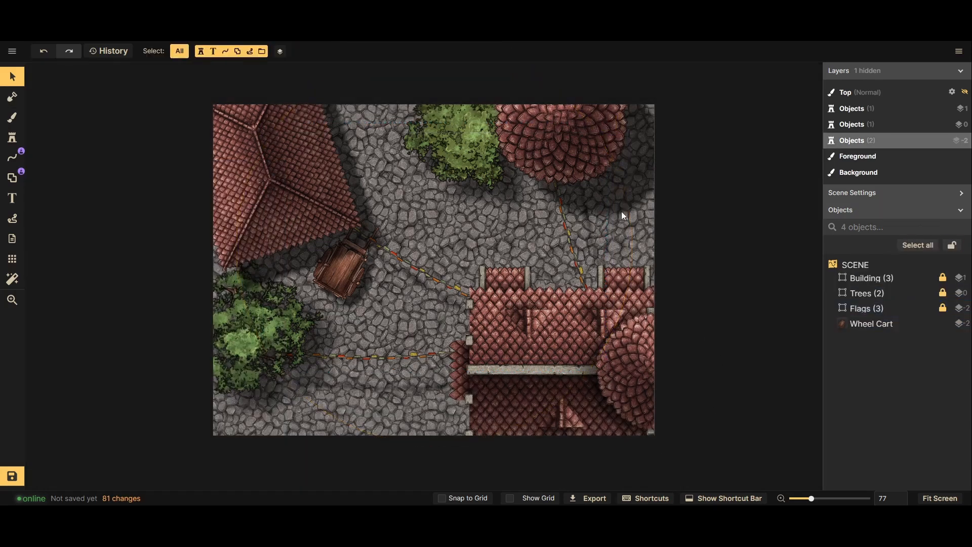
Lock the wheel cart and group it with the Building, Trees and Flags groups under the name Past
{"action": "scroll", "coordinate": [299, 287], "scroll_direction": "down", "scroll_amount": 2}
{"action": "scroll", "coordinate": [618, 304], "scroll_direction": "up", "scroll_amount": 1}
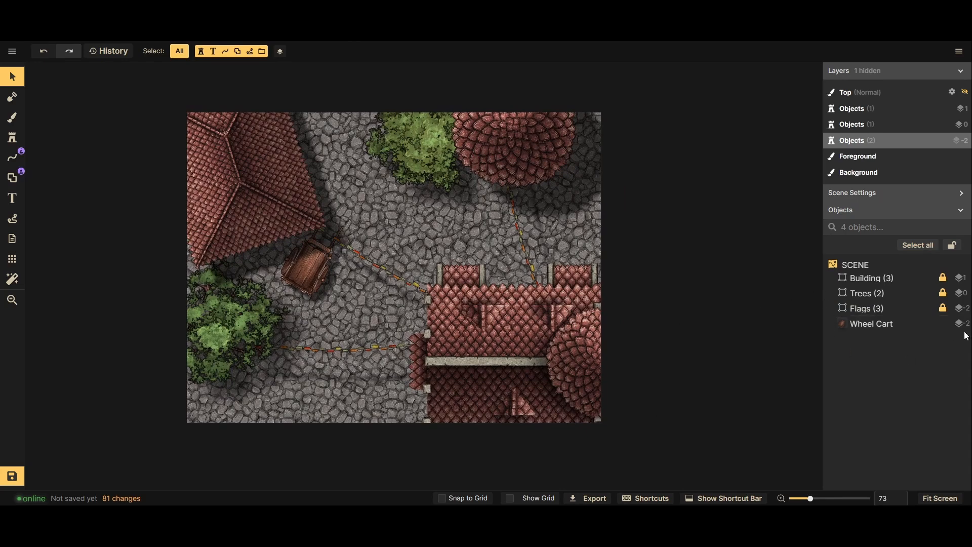
{"action": "left_click", "coordinate": [943, 325]}
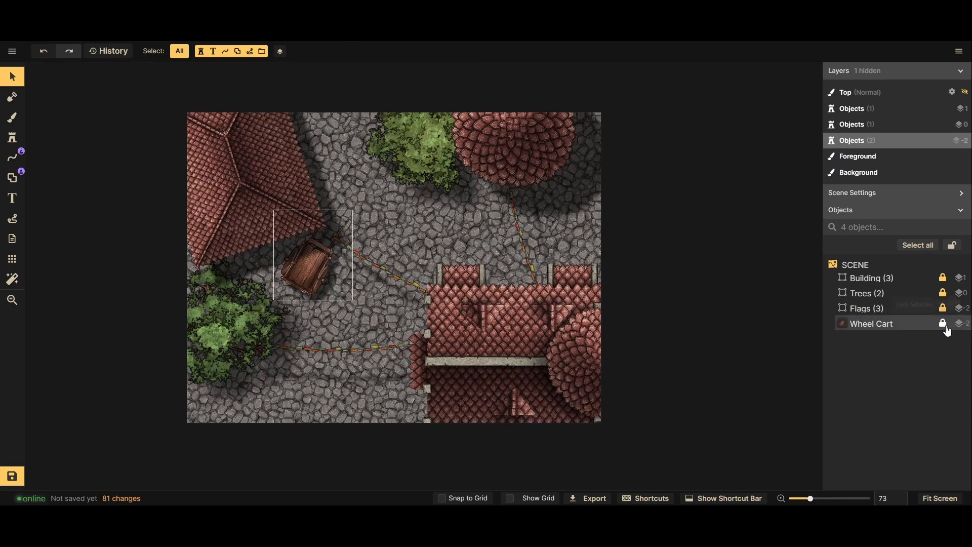
{"action": "left_click", "coordinate": [874, 330]}
{"action": "left_click", "coordinate": [885, 278], "text": "shift"}
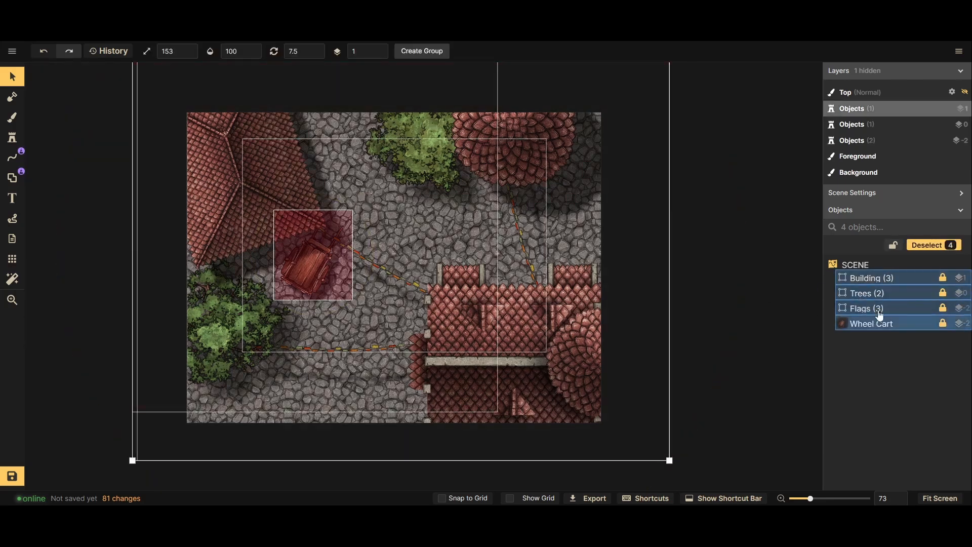
{"action": "key", "text": "ctrl+g"}
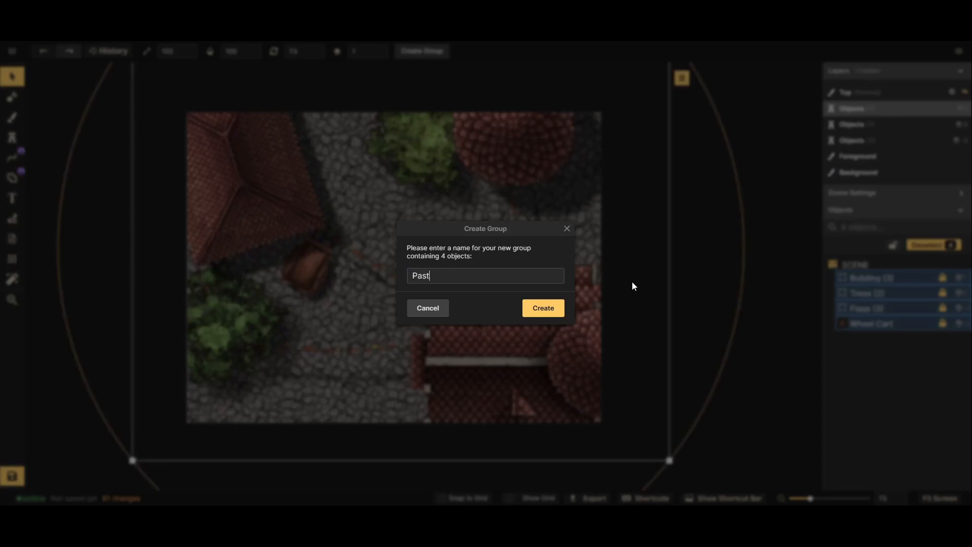
{"action": "left_click", "coordinate": [544, 310]}
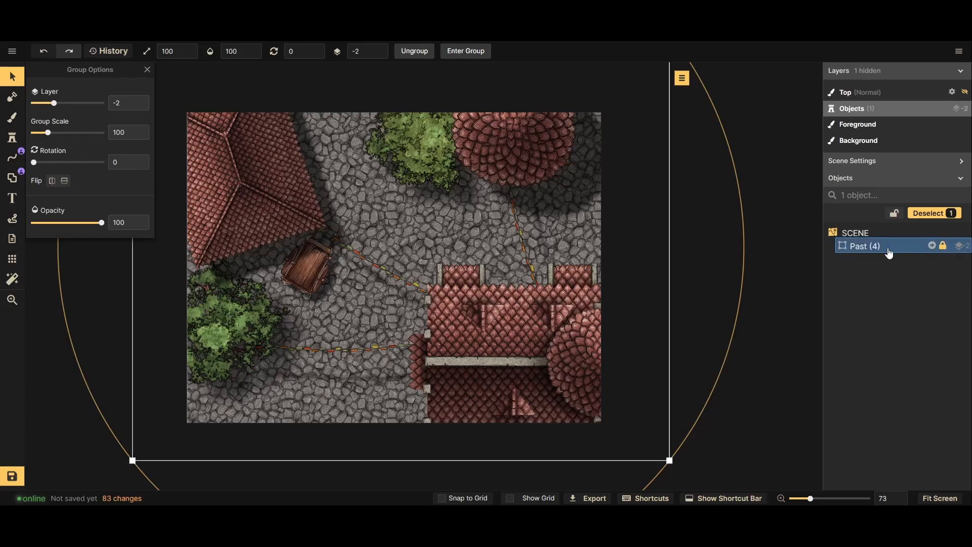
{"action": "left_click", "coordinate": [632, 227]}
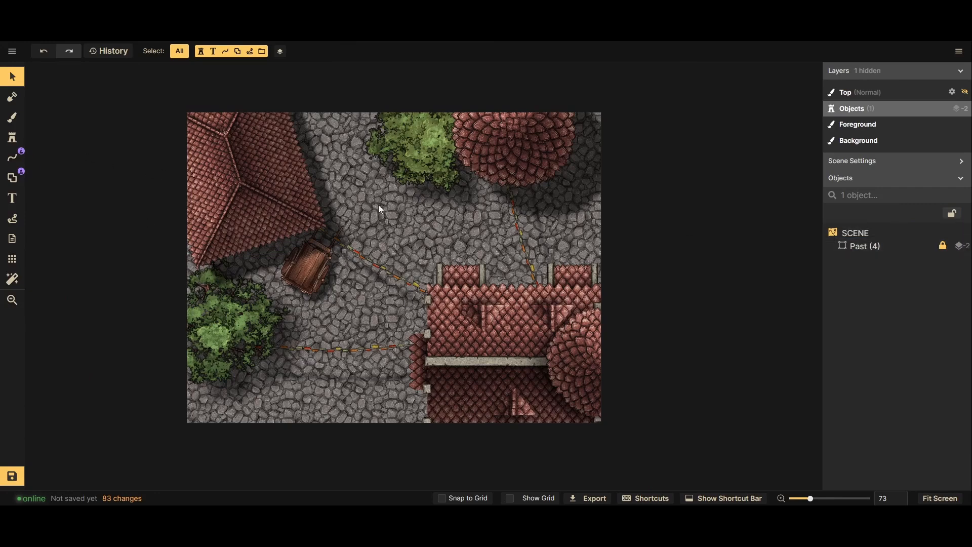
Search the stamp catalog for "cart" and choose the broken wheel cart stamp from the Market pack
{"action": "left_click", "coordinate": [13, 139]}
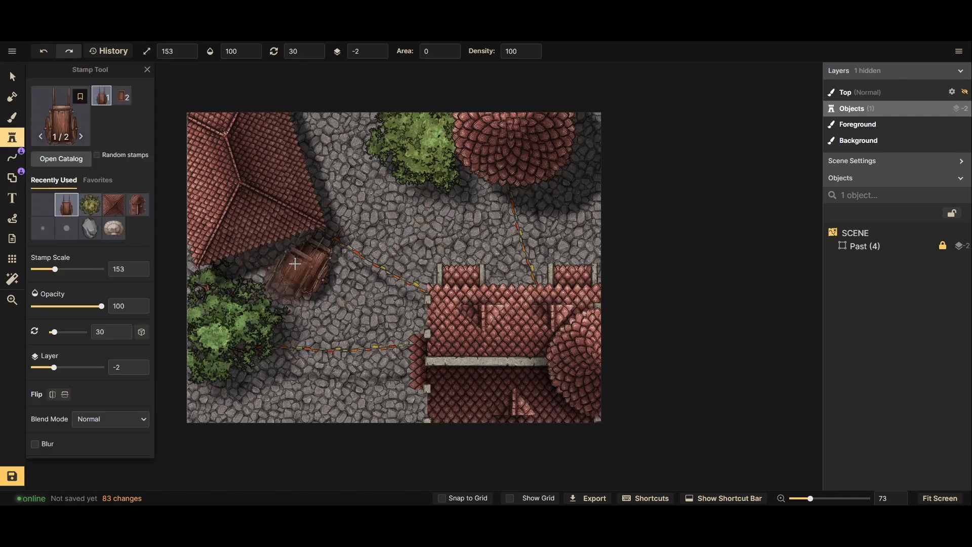
{"action": "scroll", "coordinate": [293, 264], "scroll_direction": "up", "scroll_amount": 3}
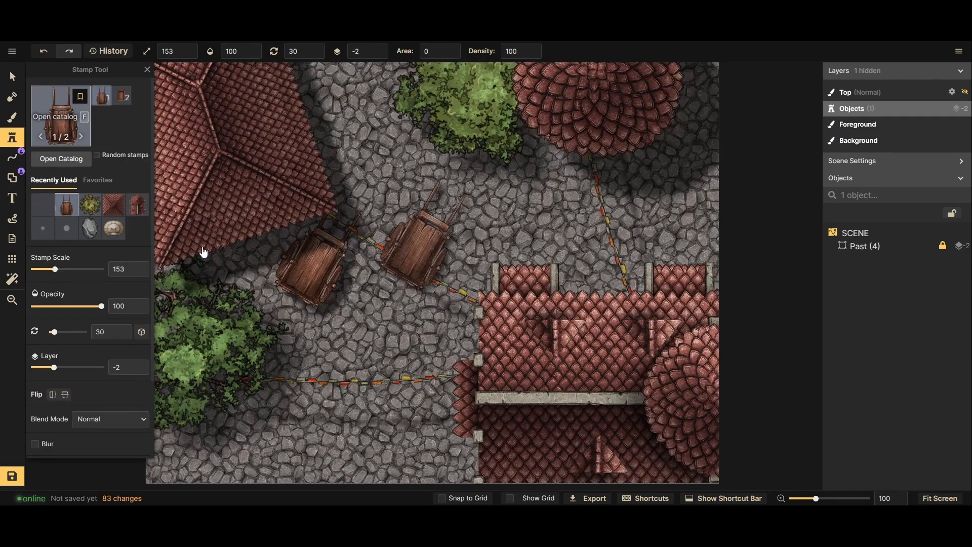
{"action": "key", "text": "f"}
{"action": "left_click", "coordinate": [202, 90]}
{"action": "type", "text": "ca"}
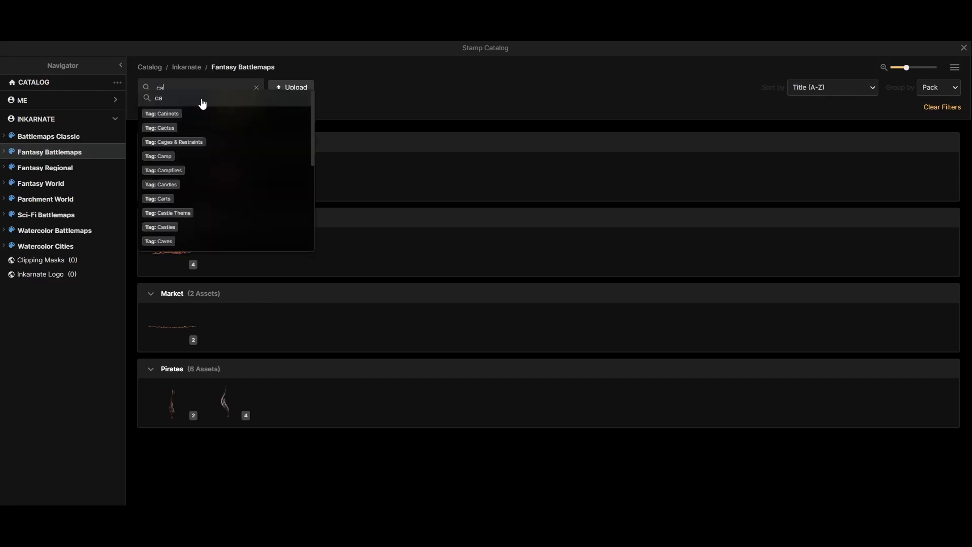
{"action": "type", "text": "rt"}
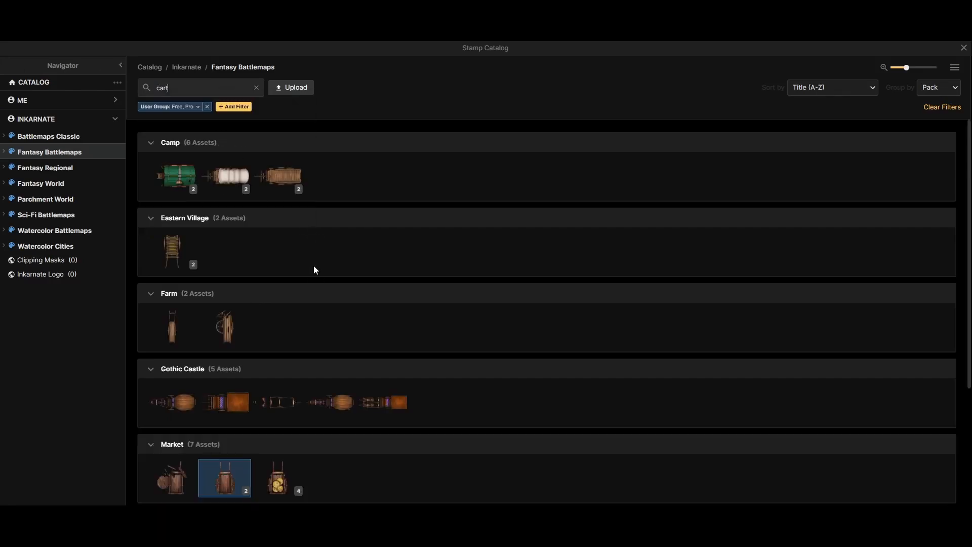
{"action": "scroll", "coordinate": [313, 276], "scroll_direction": "down", "scroll_amount": 3}
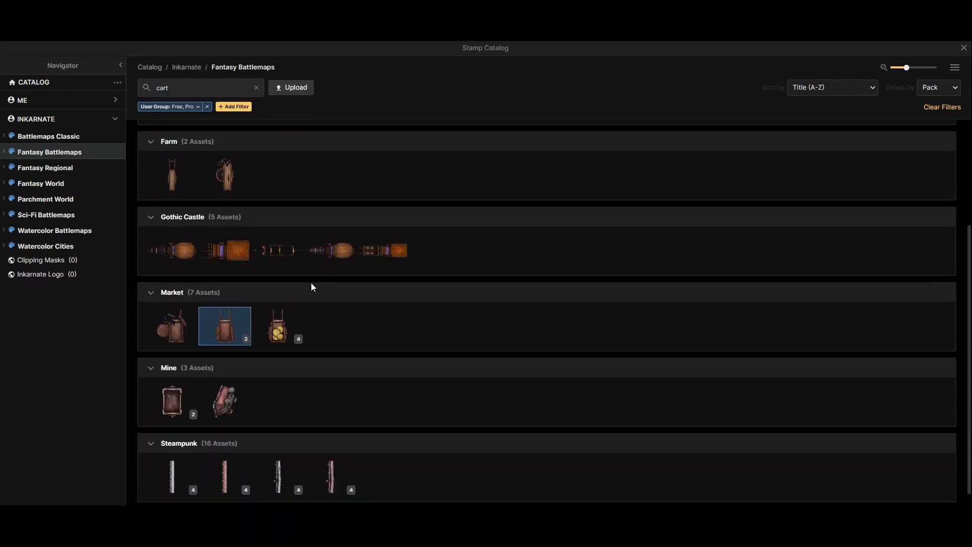
{"action": "left_click", "coordinate": [176, 338]}
Place the broken wheel cart directly over the intact cart at scale 153 and rotation 30
{"action": "scroll", "coordinate": [329, 248], "scroll_direction": "down", "scroll_amount": 1}
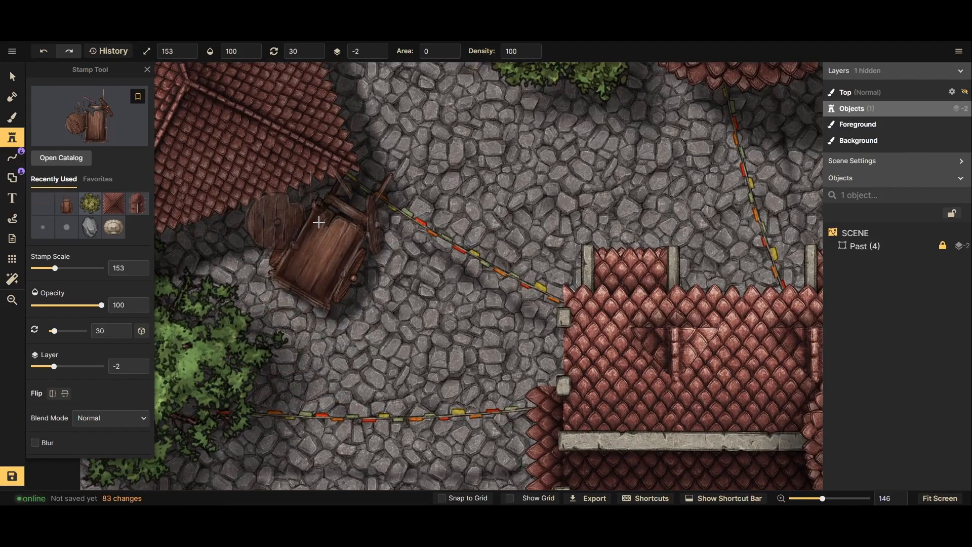
{"action": "scroll", "coordinate": [319, 222], "scroll_direction": "up", "scroll_amount": 5}
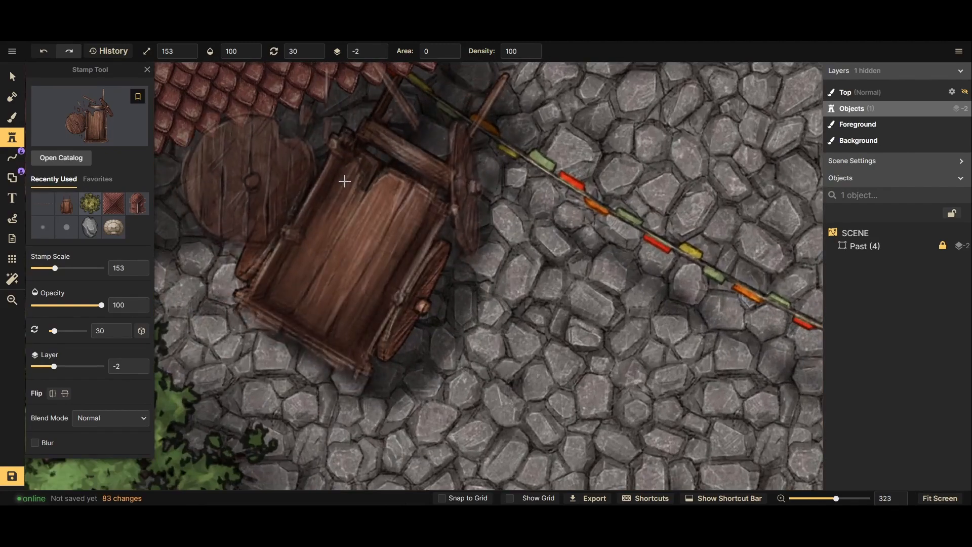
{"action": "left_click", "coordinate": [354, 213]}
{"action": "scroll", "coordinate": [306, 250], "scroll_direction": "down", "scroll_amount": 5}
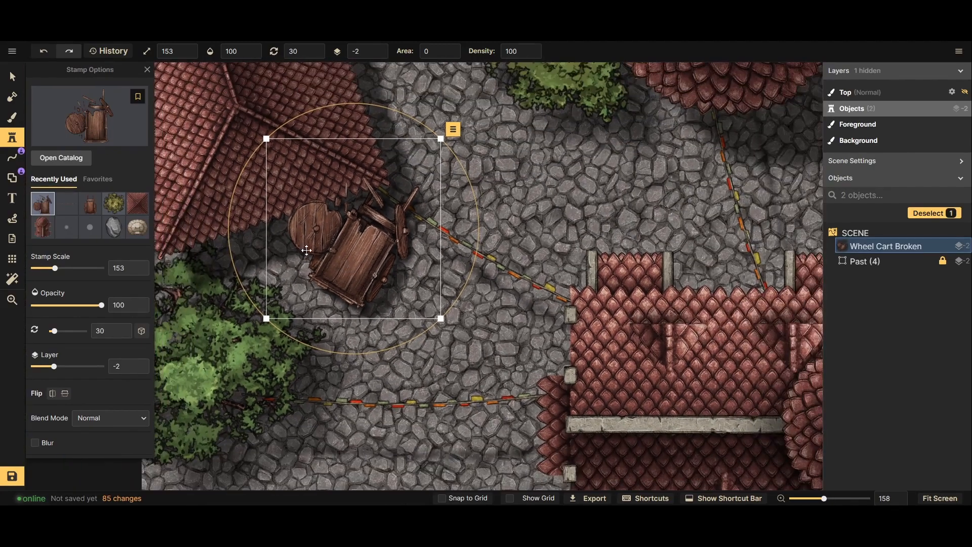
Try lowering the Past group's opacity, return it to 100 and clear the selection
{"action": "left_click", "coordinate": [12, 78]}
{"action": "scroll", "coordinate": [298, 287], "scroll_direction": "down", "scroll_amount": 2}
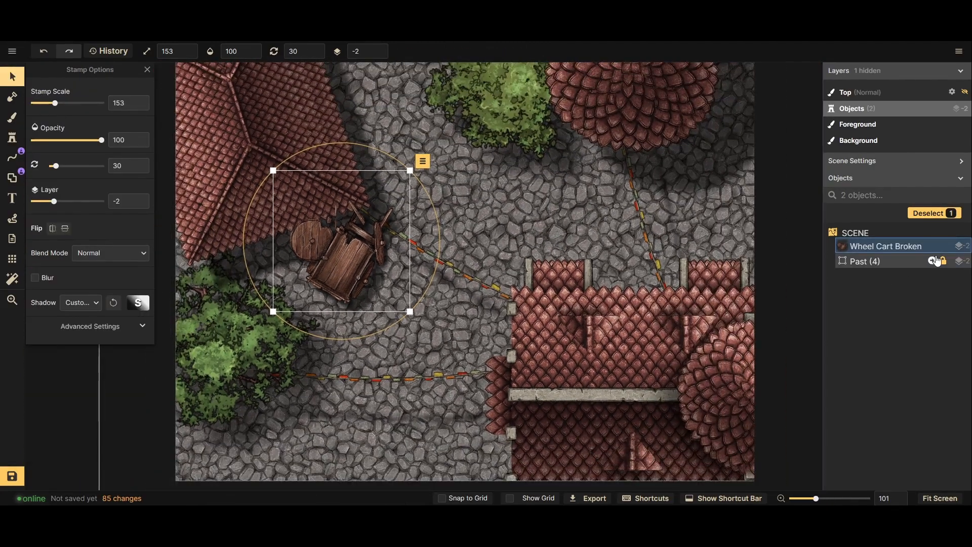
{"action": "left_click", "coordinate": [905, 263]}
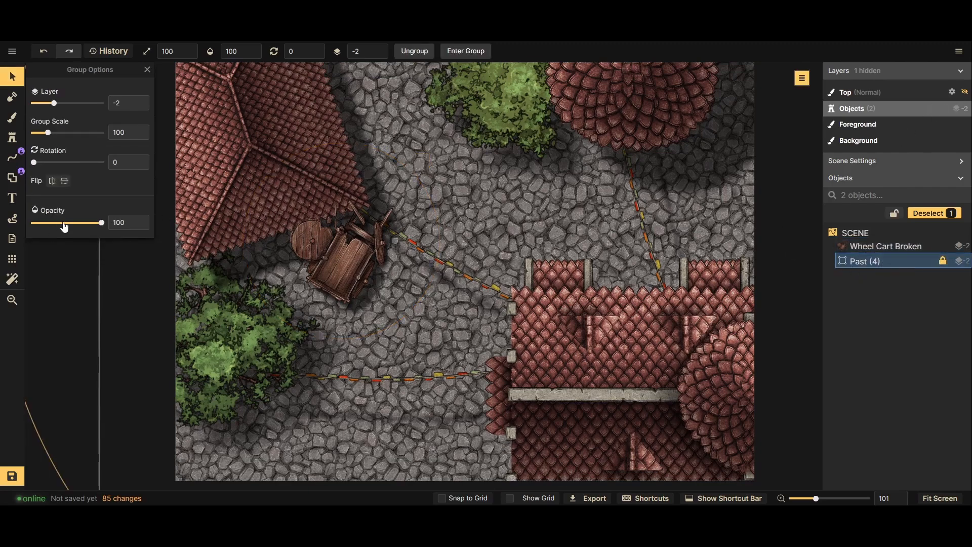
{"action": "left_click_drag", "start_coordinate": [64, 227], "coordinate": [164, 227]}
{"action": "left_click_drag", "start_coordinate": [57, 230], "coordinate": [147, 226]}
{"action": "key", "text": "Escape"}
{"action": "scroll", "coordinate": [233, 339], "scroll_direction": "down", "scroll_amount": 2}
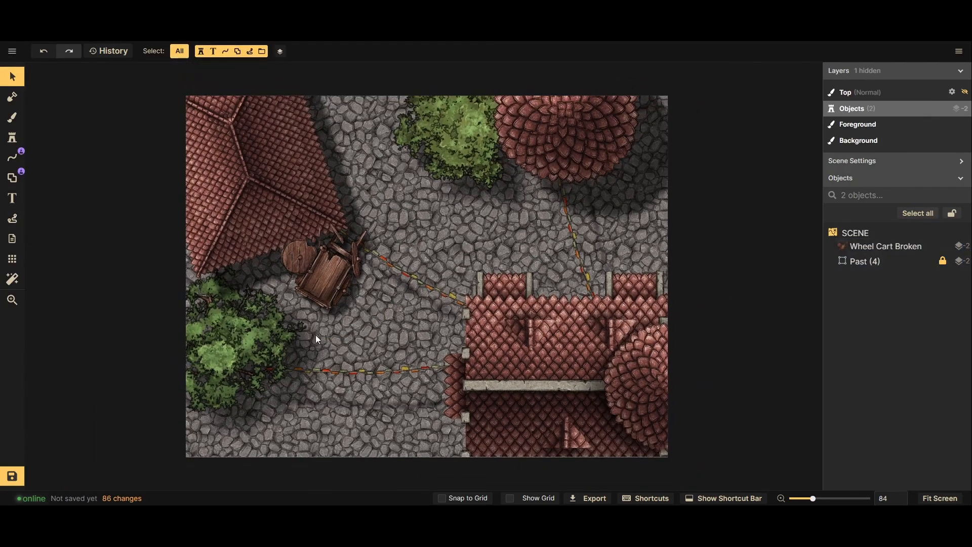
Search the stamp catalog for "dead" and choose the single gnarled dead tree stamp from the Graveyard pack
{"action": "left_click", "coordinate": [14, 143]}
{"action": "type", "text": "f"}
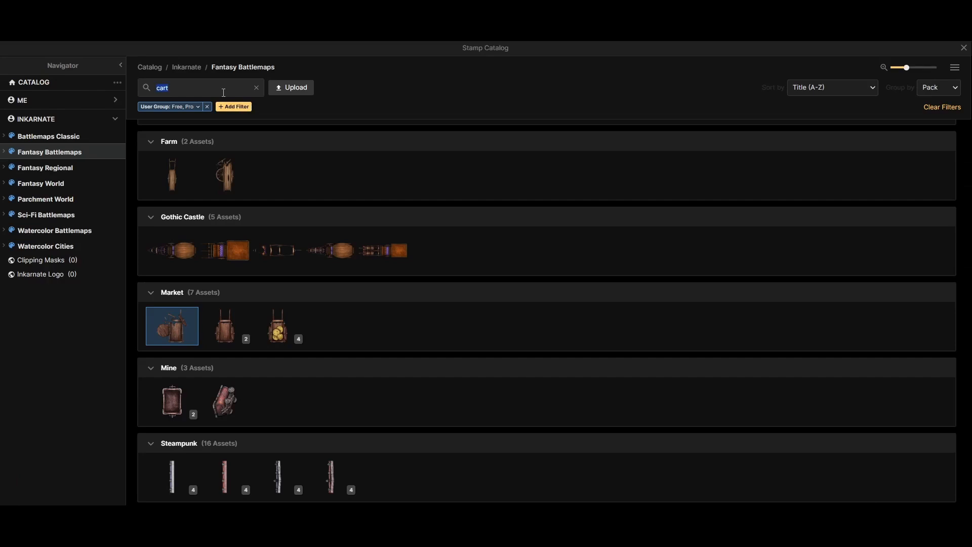
{"action": "type", "text": "dead"}
{"action": "key", "text": "Return"}
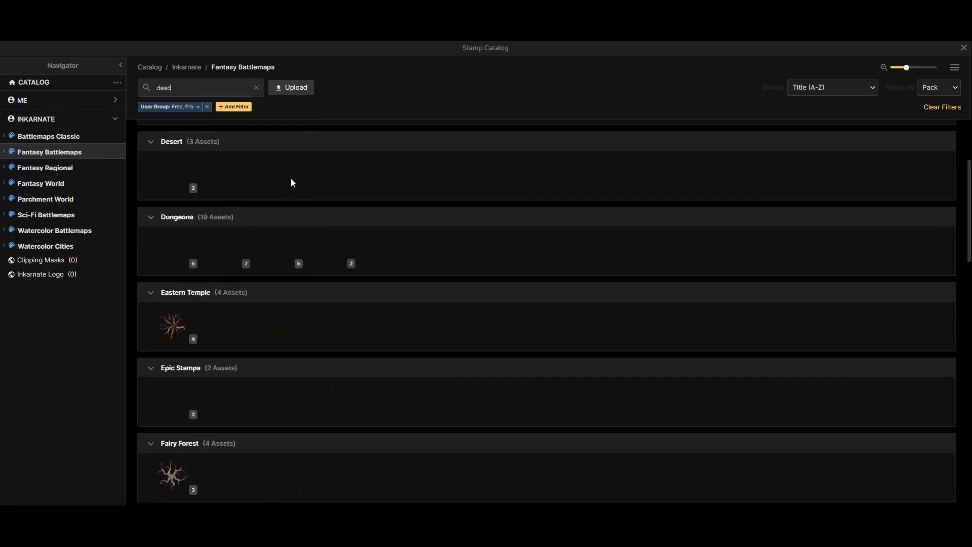
{"action": "scroll", "coordinate": [305, 215], "scroll_direction": "down", "scroll_amount": 3}
{"action": "scroll", "coordinate": [305, 215], "scroll_direction": "down", "scroll_amount": 5}
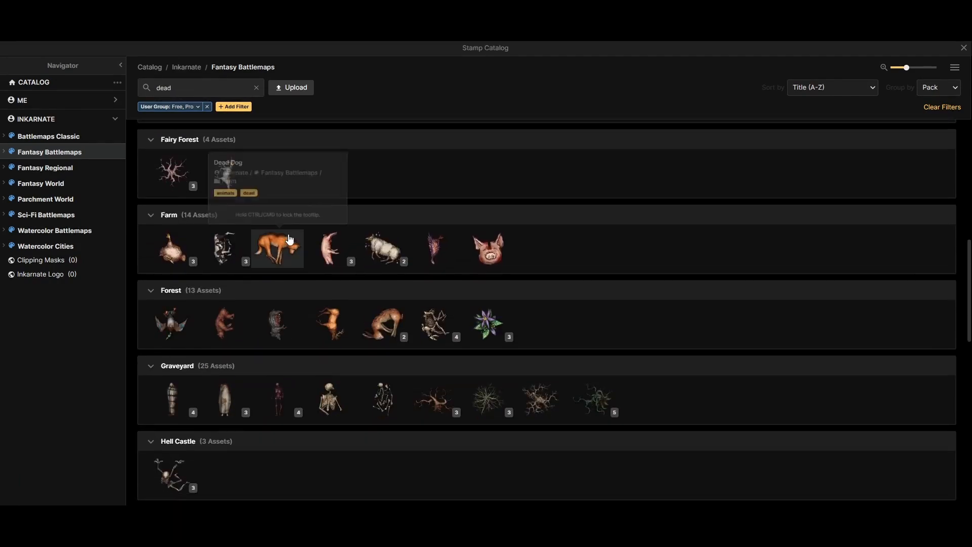
{"action": "scroll", "coordinate": [319, 323], "scroll_direction": "up", "scroll_amount": 3}
{"action": "scroll", "coordinate": [318, 323], "scroll_direction": "down", "scroll_amount": 5}
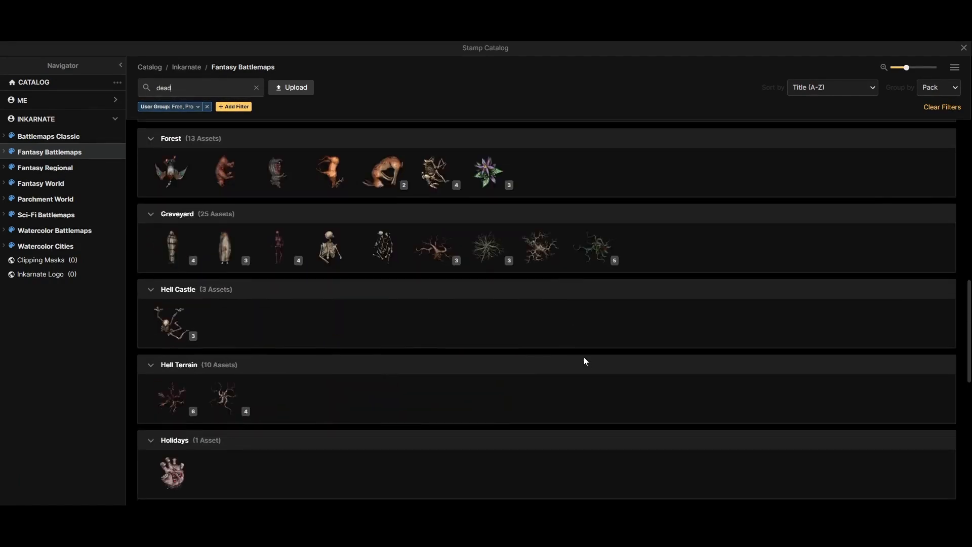
{"action": "left_click", "coordinate": [539, 247]}
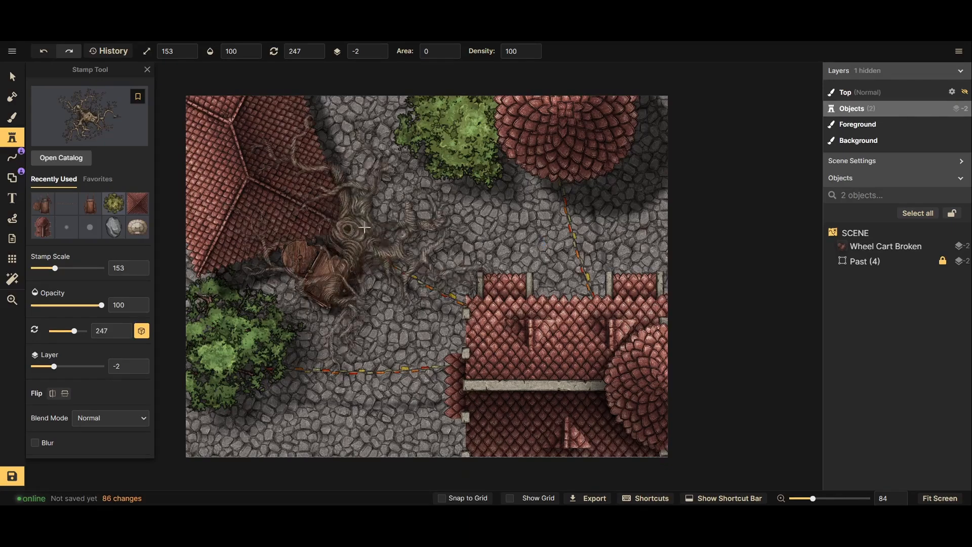
Reduce the dead tree stamp's scale to 73 and place it over the green tree beside the round roof
{"action": "scroll", "coordinate": [425, 240], "scroll_direction": "down", "scroll_amount": 2}
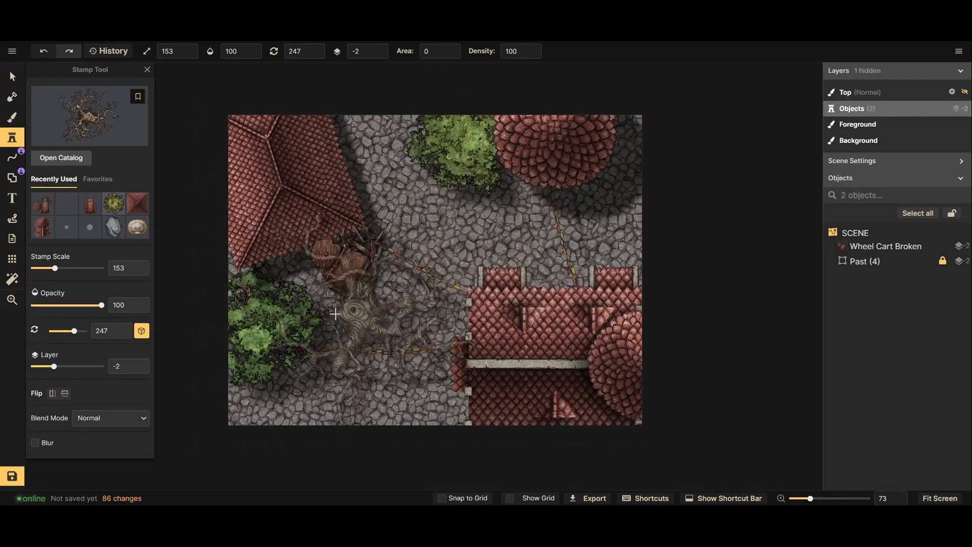
{"action": "scroll", "coordinate": [449, 205], "scroll_direction": "down", "scroll_amount": 14}
{"action": "scroll", "coordinate": [460, 165], "scroll_direction": "up", "scroll_amount": 3}
{"action": "scroll", "coordinate": [459, 164], "scroll_direction": "up", "scroll_amount": 3}
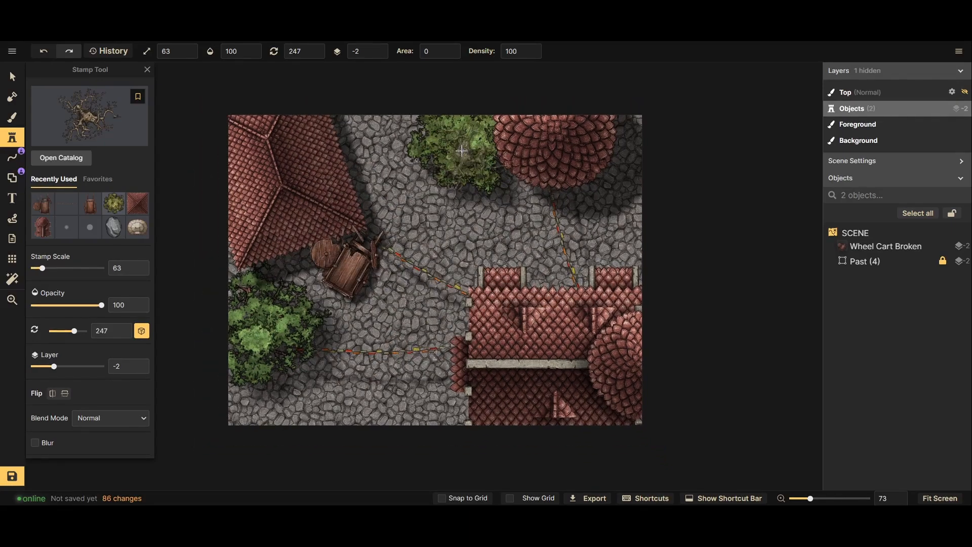
{"action": "scroll", "coordinate": [464, 127], "scroll_direction": "down", "scroll_amount": 3}
{"action": "scroll", "coordinate": [464, 127], "scroll_direction": "down", "scroll_amount": 3}
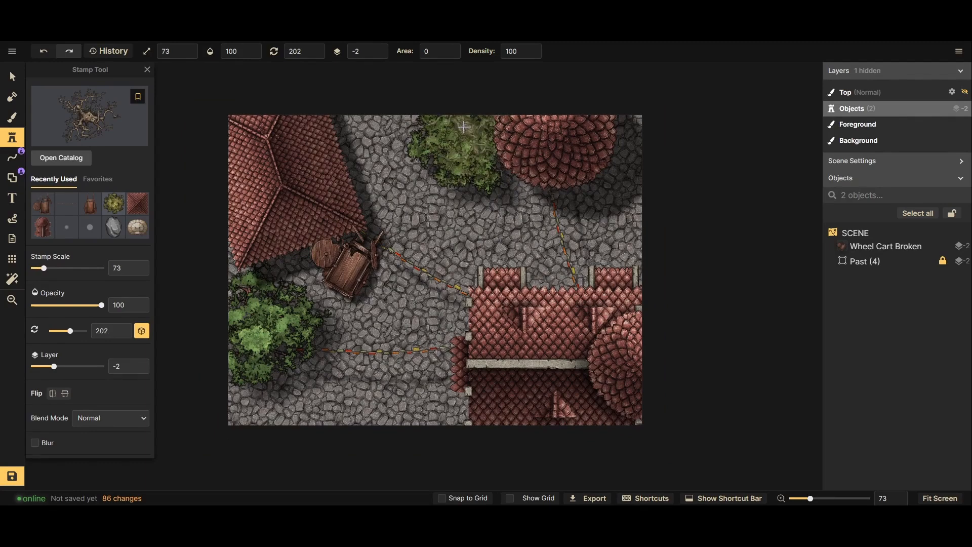
{"action": "left_click", "coordinate": [462, 132]}
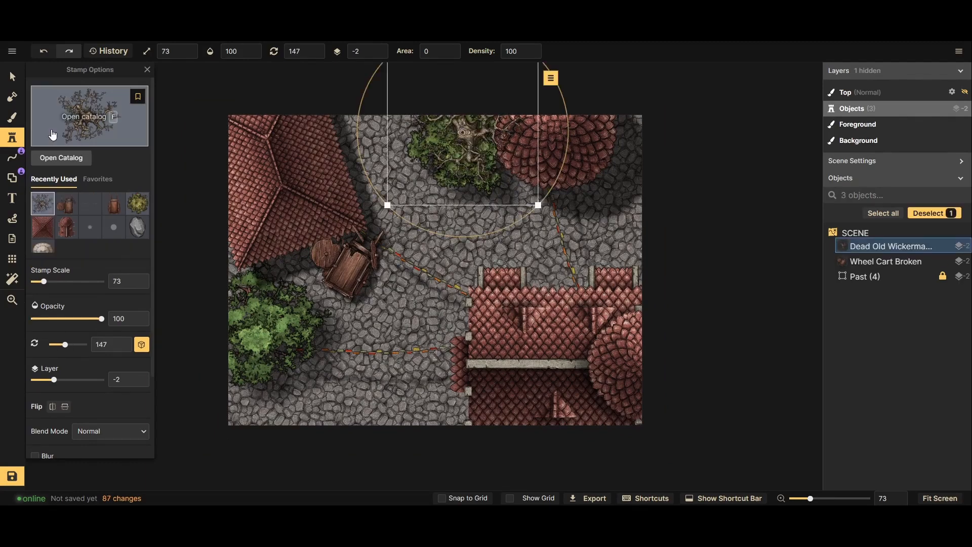
Choose the four-variant dead tree stamp from the catalog's Eastern Temple pack
{"action": "key", "text": "f"}
{"action": "scroll", "coordinate": [484, 281], "scroll_direction": "up", "scroll_amount": 8}
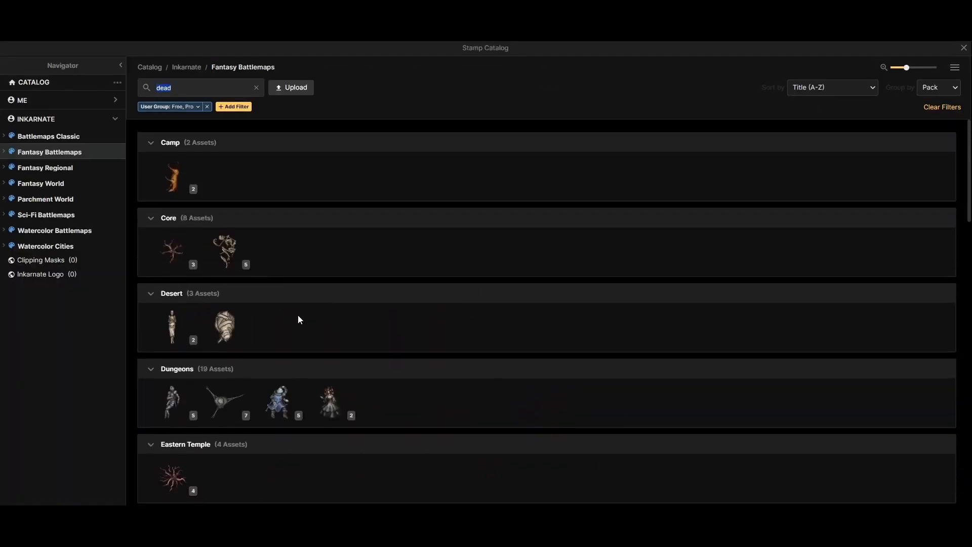
{"action": "scroll", "coordinate": [359, 294], "scroll_direction": "down", "scroll_amount": 2}
{"action": "left_click", "coordinate": [175, 373]}
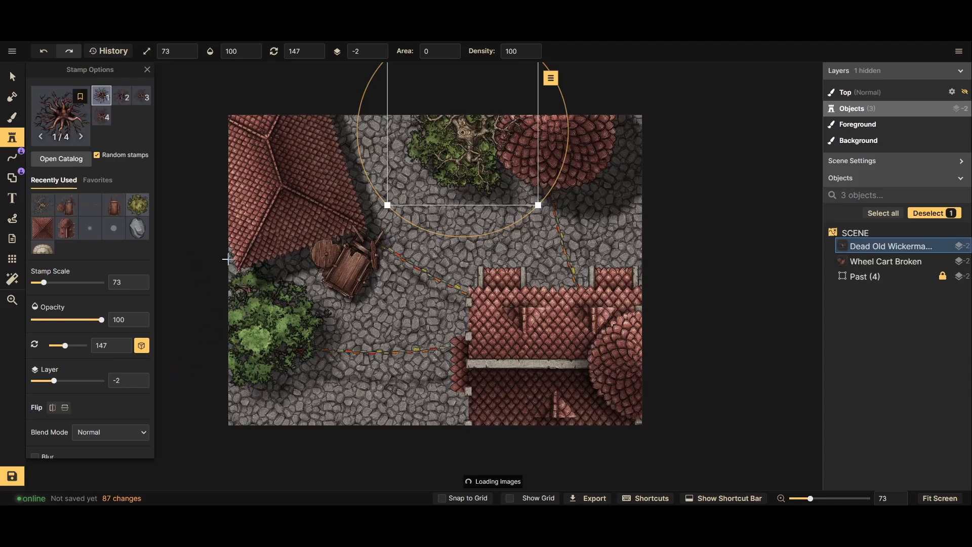
Pick the fourth dead tree variant, enlarge its scale to 143 and place it over the green tree below the broken cart
{"action": "left_click", "coordinate": [106, 115]}
{"action": "left_click", "coordinate": [120, 94]}
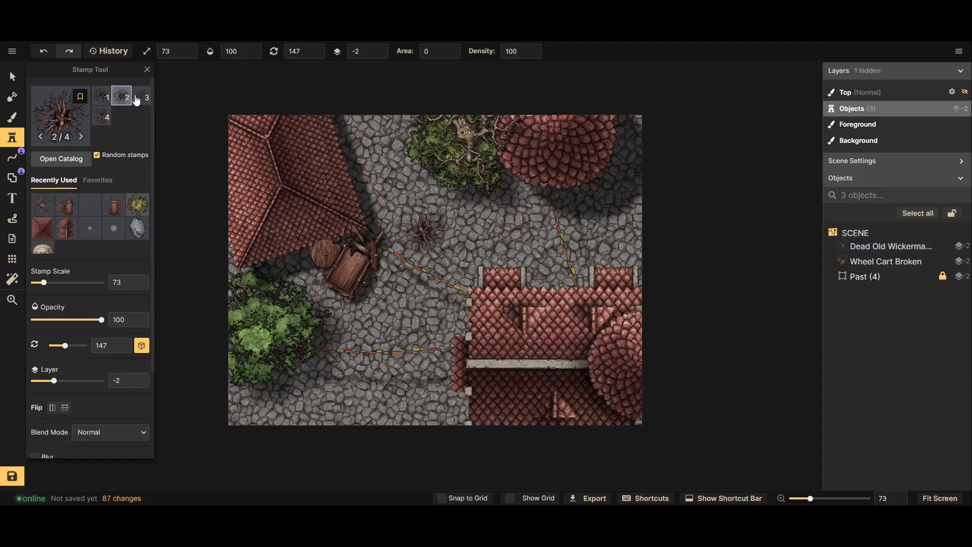
{"action": "left_click", "coordinate": [142, 96]}
{"action": "left_click", "coordinate": [104, 123]}
{"action": "scroll", "coordinate": [322, 320], "scroll_direction": "up", "scroll_amount": 7}
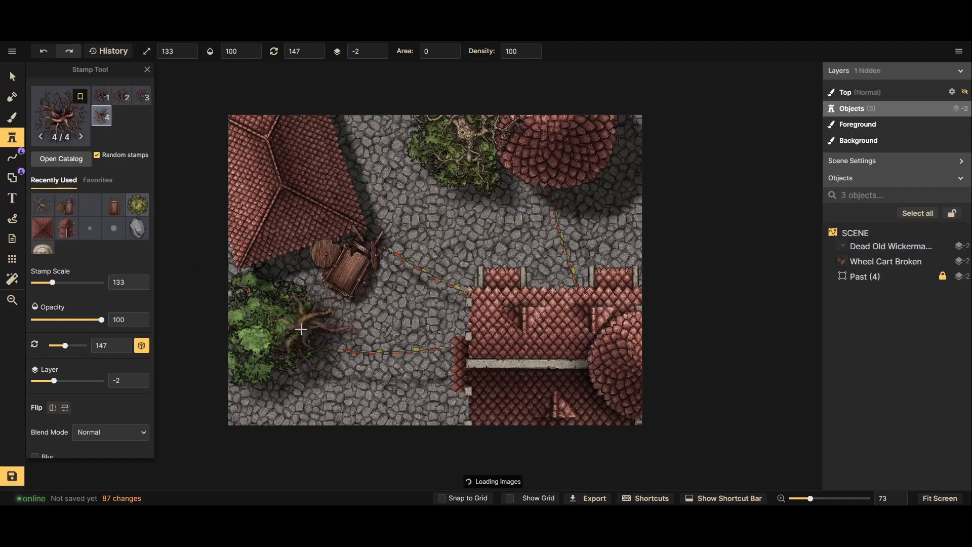
{"action": "left_click", "coordinate": [261, 331]}
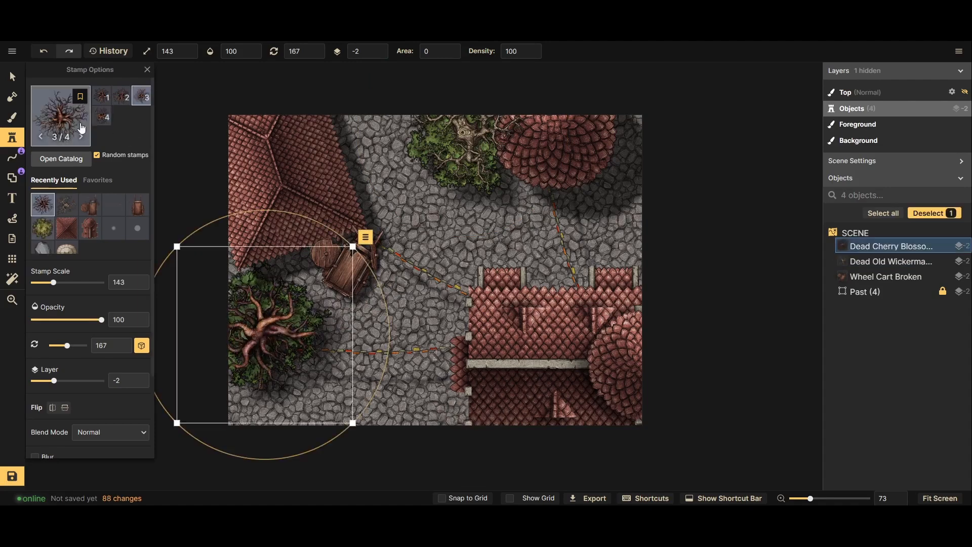
Group the two dead tree stamps under the name "Dead trees"
{"action": "left_click", "coordinate": [12, 76]}
{"action": "left_click", "coordinate": [875, 268], "text": "shift"}
{"action": "key", "text": "ctrl+g"}
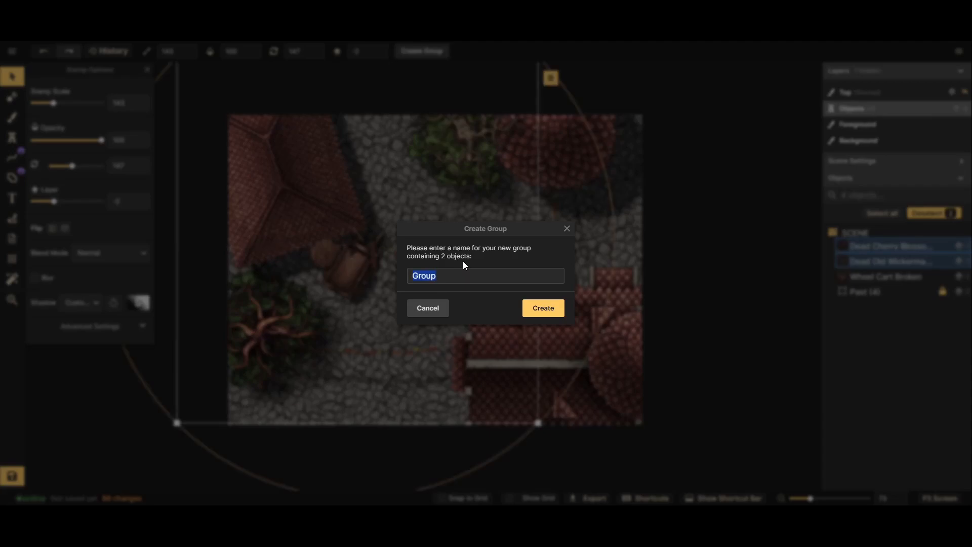
{"action": "type", "text": "Dead trees"}
{"action": "key", "text": "Return"}
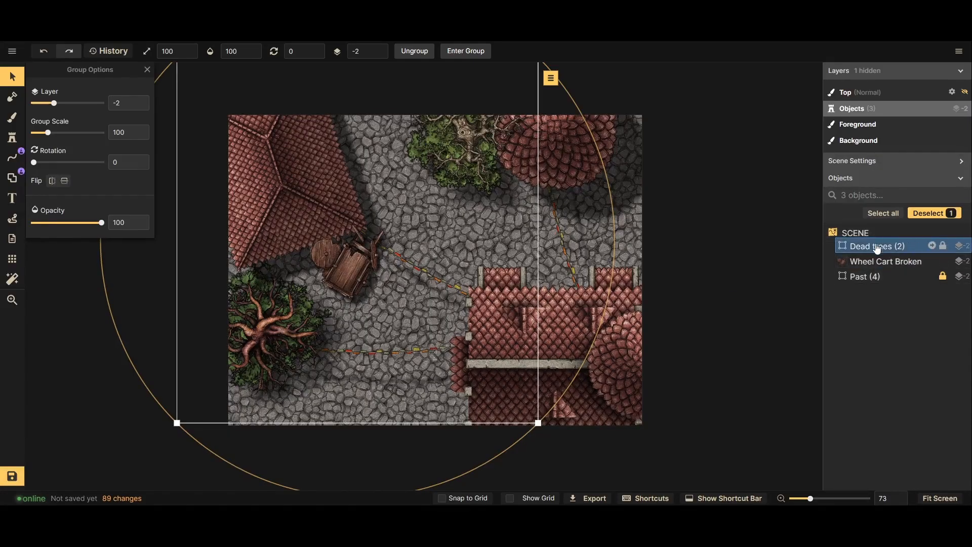
Search the stamp catalog for "ruin" and try the fourth variant of the Core pack's ten-variant stone ruin stamp
{"action": "left_click", "coordinate": [20, 138]}
{"action": "key", "text": "f"}
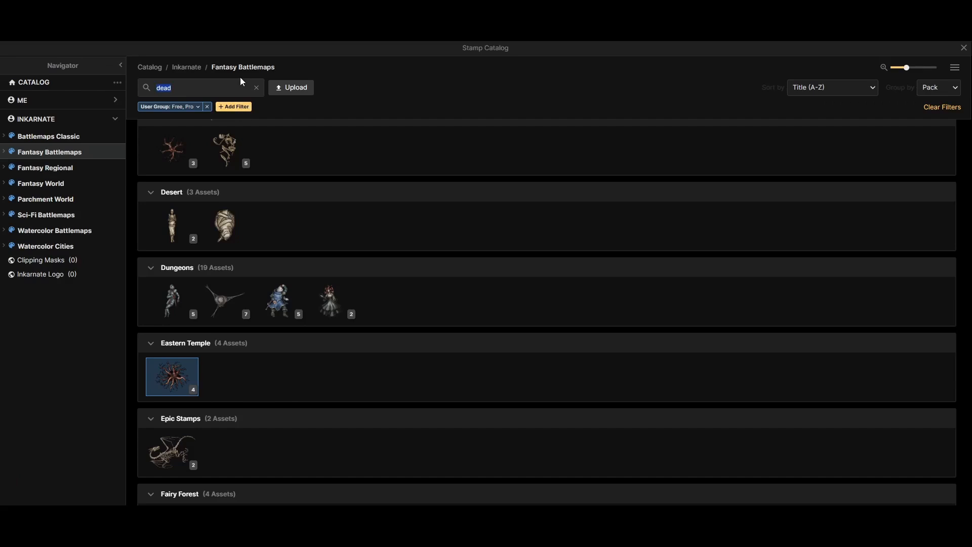
{"action": "type", "text": "ruin"}
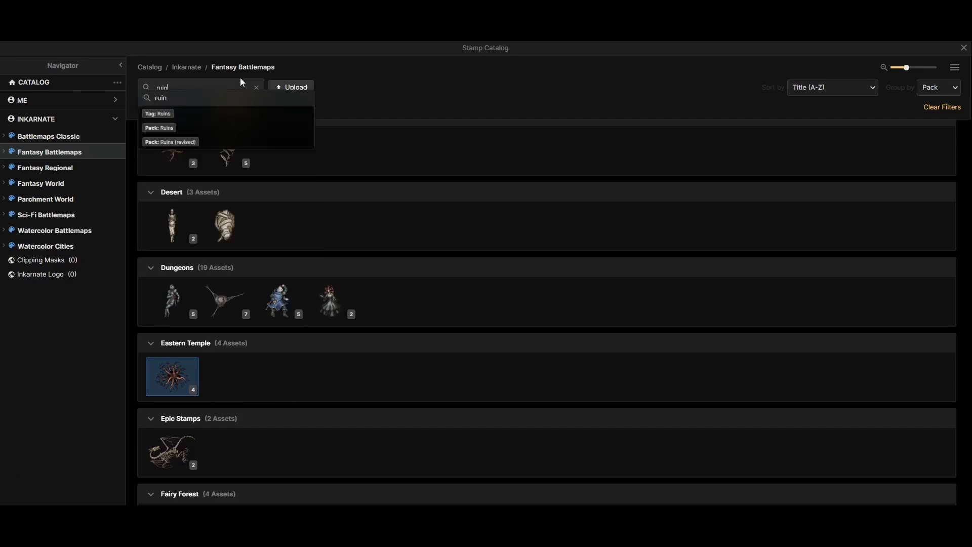
{"action": "key", "text": "Return"}
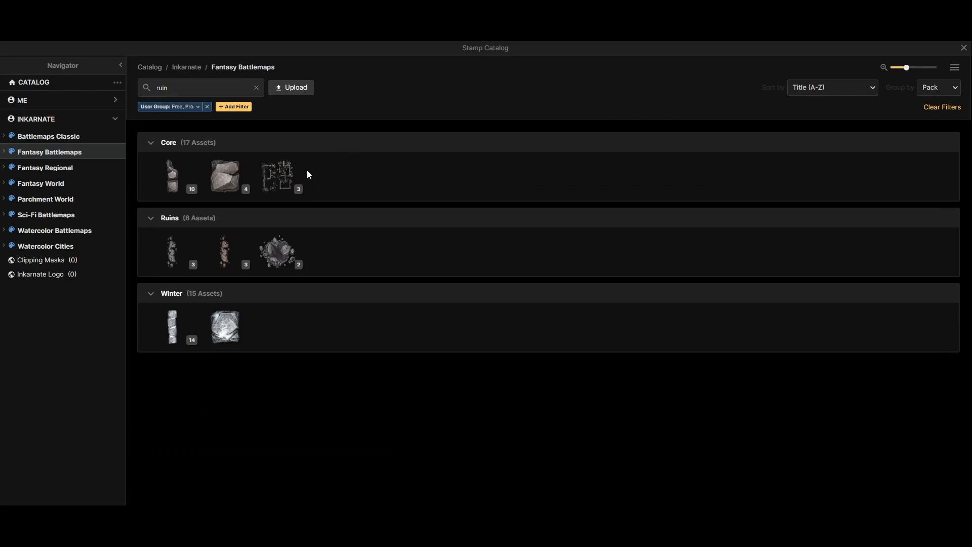
{"action": "left_click", "coordinate": [173, 179]}
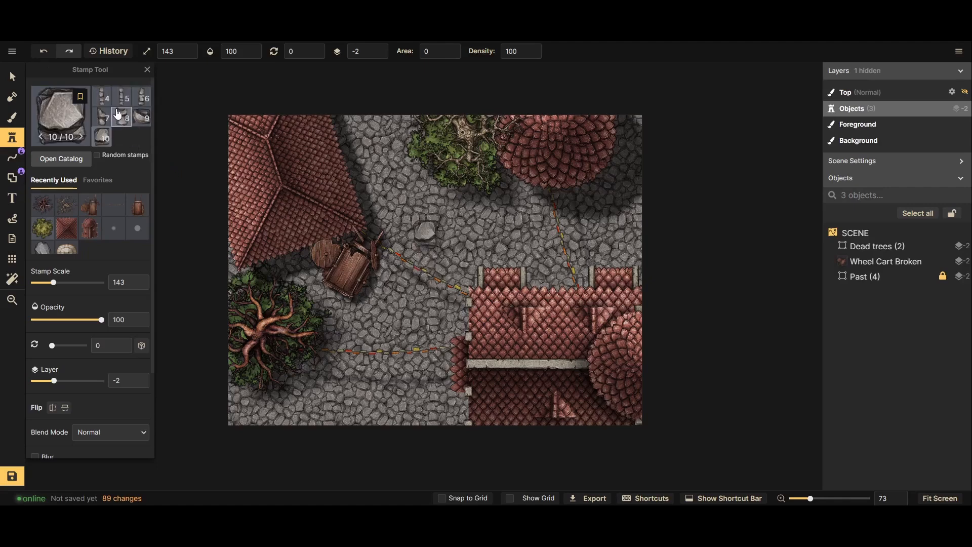
{"action": "left_click", "coordinate": [103, 117]}
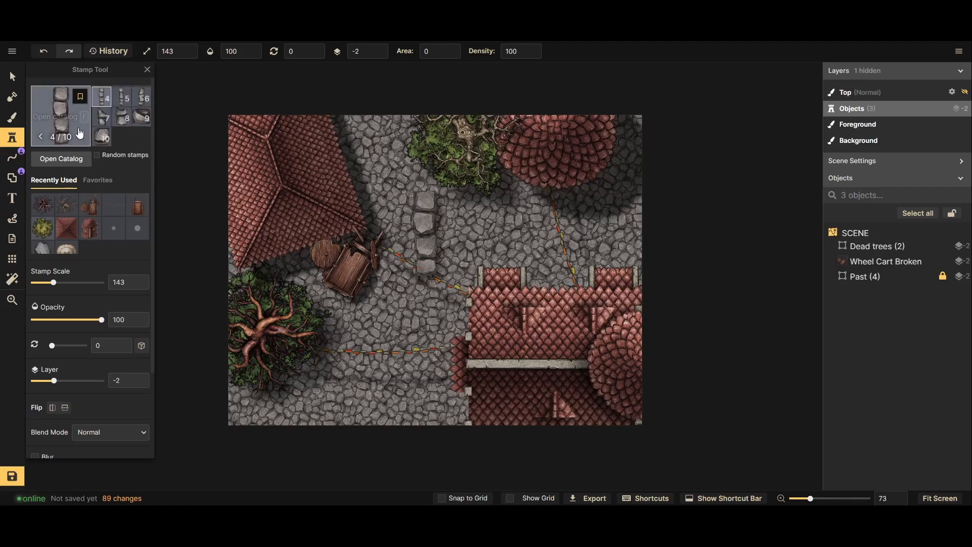
Switch to the Core pack's three-variant ruined floor plan stamp and reduce its scale to 63
{"action": "left_click", "coordinate": [61, 109]}
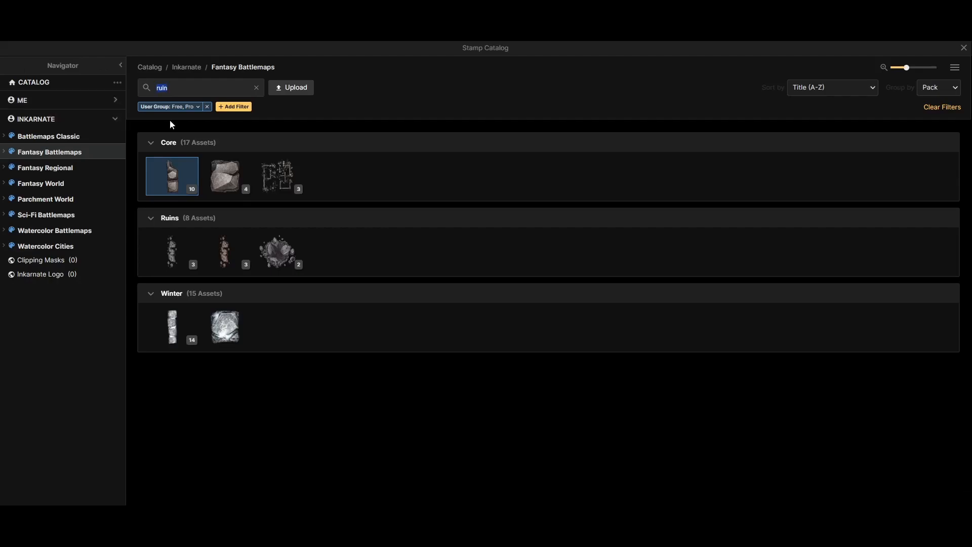
{"action": "left_click", "coordinate": [273, 170]}
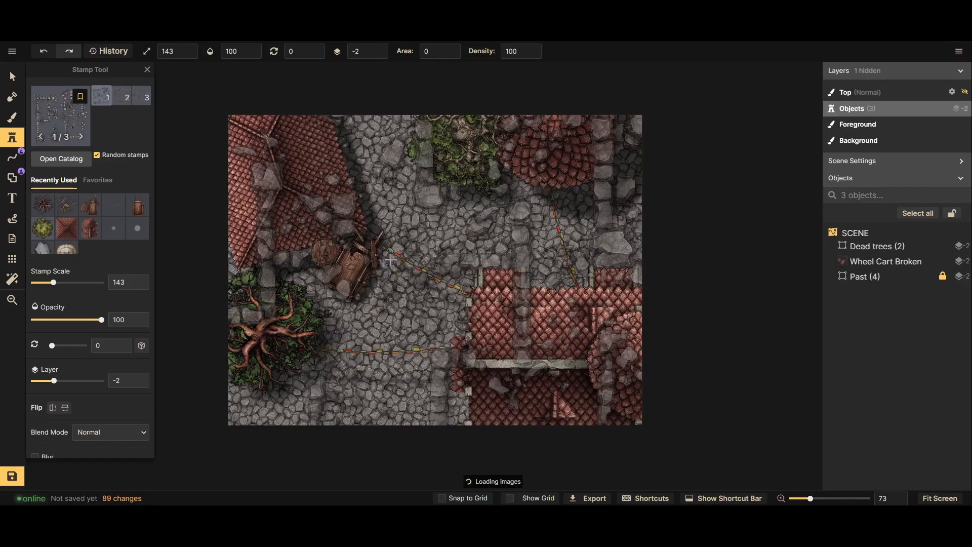
{"action": "scroll", "coordinate": [390, 260], "scroll_direction": "down", "scroll_amount": 13}
{"action": "scroll", "coordinate": [398, 272], "scroll_direction": "up", "scroll_amount": 5}
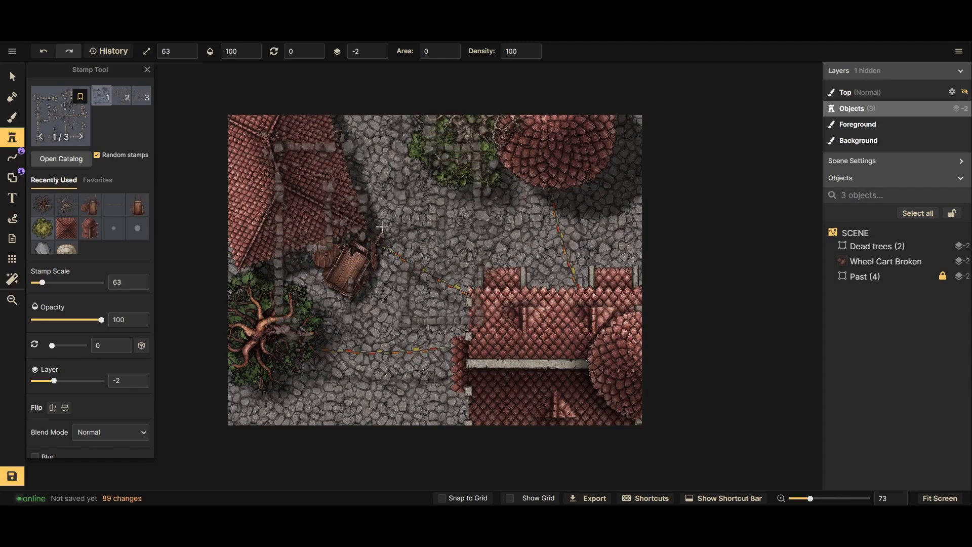
Stamp the small ruins composition over the lower-right house at scale 63, rotated 90 degrees
{"action": "scroll", "coordinate": [506, 337], "scroll_direction": "up", "scroll_amount": 15}
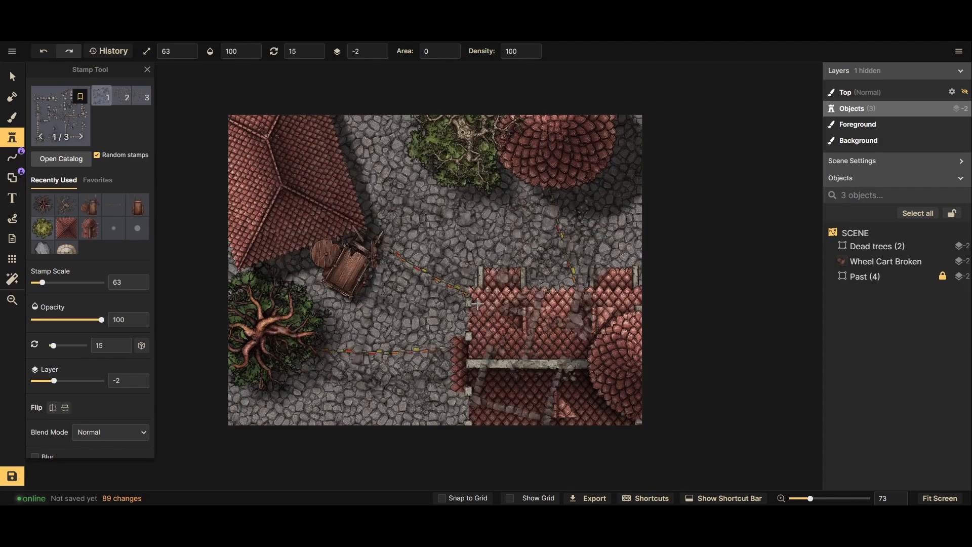
{"action": "scroll", "coordinate": [571, 356], "scroll_direction": "up", "scroll_amount": 3}
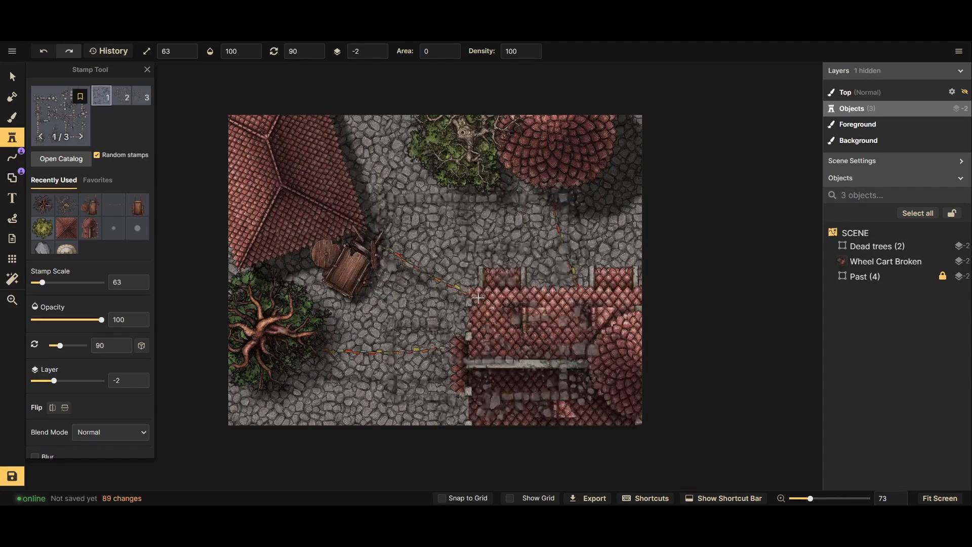
{"action": "left_click", "coordinate": [591, 403]}
{"action": "scroll", "coordinate": [591, 403], "scroll_direction": "up", "scroll_amount": 4}
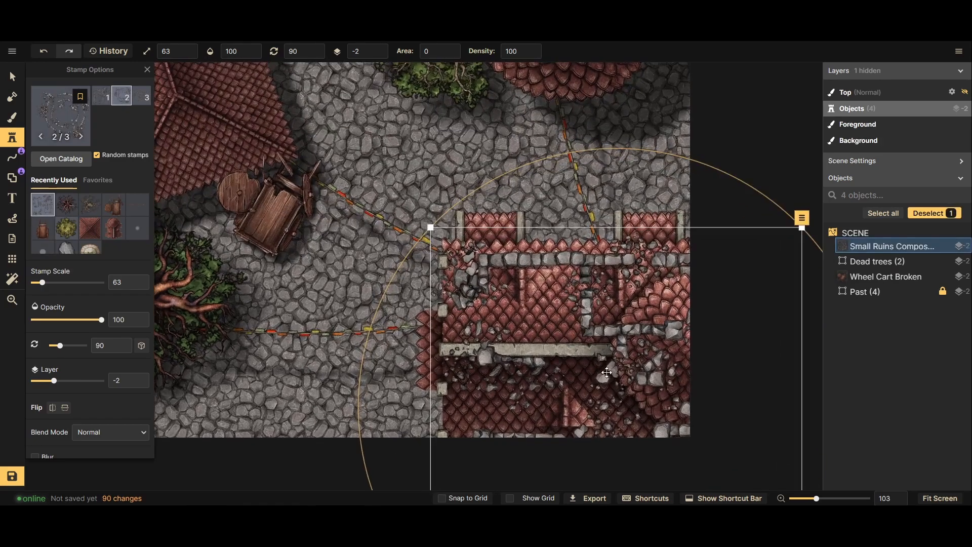
{"action": "scroll", "coordinate": [413, 274], "scroll_direction": "down", "scroll_amount": 4}
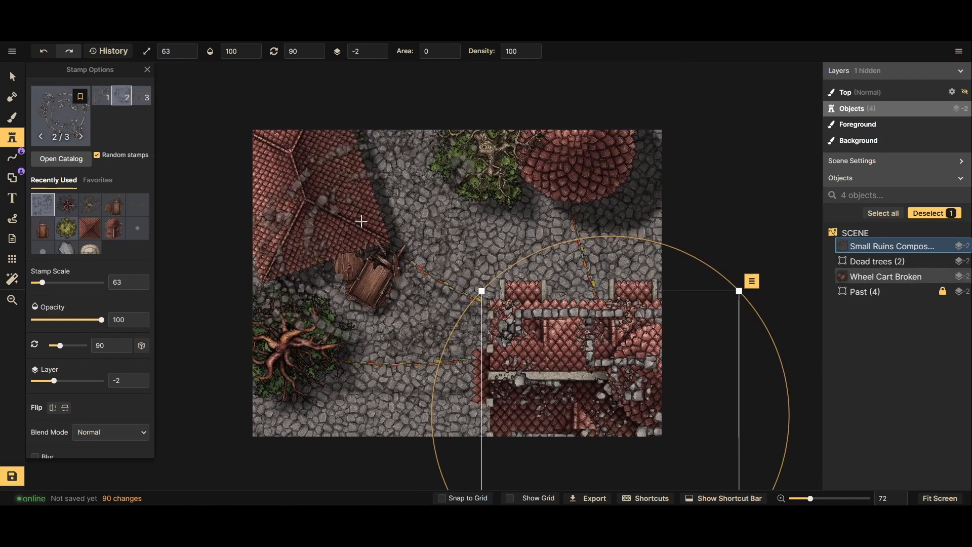
Place the medium ruins composition at scale 33 over the round red roof at the map's upper right
{"action": "left_click", "coordinate": [401, 231]}
{"action": "scroll", "coordinate": [402, 231], "scroll_direction": "down", "scroll_amount": 6}
{"action": "scroll", "coordinate": [403, 232], "scroll_direction": "up", "scroll_amount": 3}
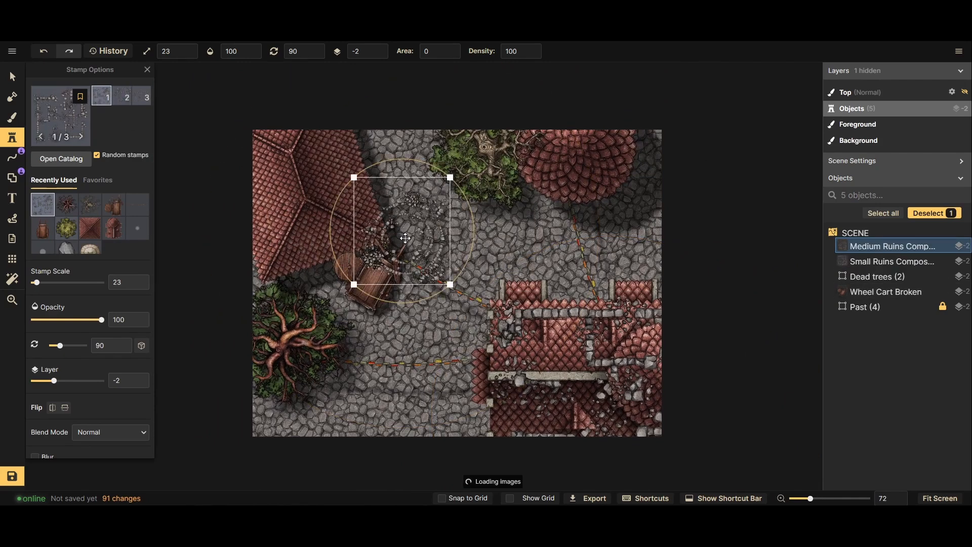
{"action": "left_click_drag", "start_coordinate": [412, 238], "coordinate": [571, 143]}
Place the large ruins composition at scale 33, rotate it to 72 degrees and align it with the upper-left roof
{"action": "left_click", "coordinate": [142, 96]}
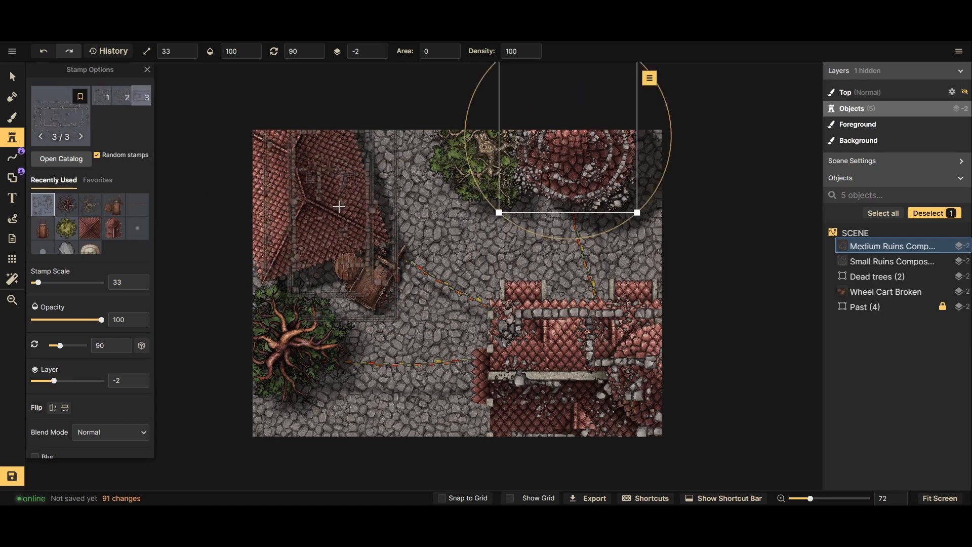
{"action": "left_click", "coordinate": [375, 280]}
{"action": "scroll", "coordinate": [375, 280], "scroll_direction": "up", "scroll_amount": 1}
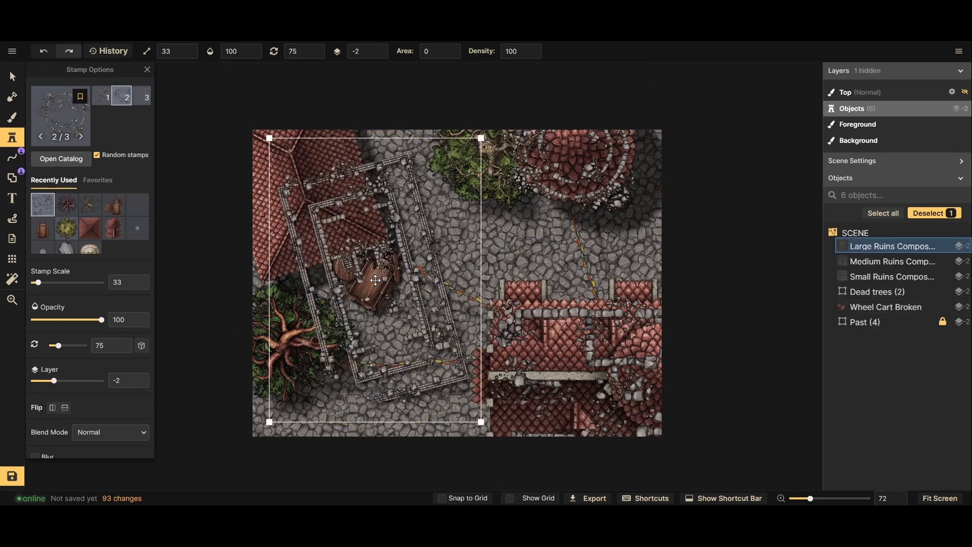
{"action": "left_click_drag", "start_coordinate": [375, 280], "coordinate": [301, 167]}
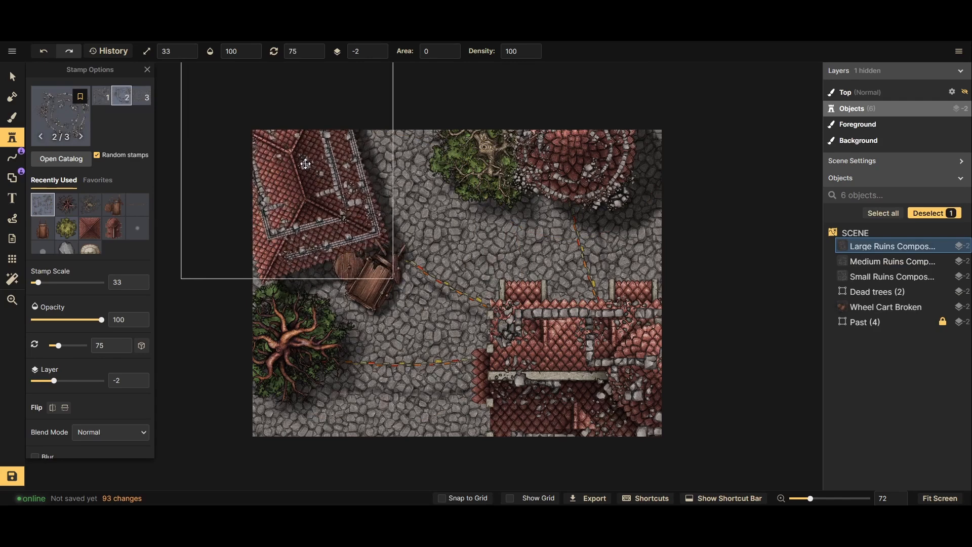
{"action": "left_click_drag", "start_coordinate": [437, 228], "coordinate": [445, 222]}
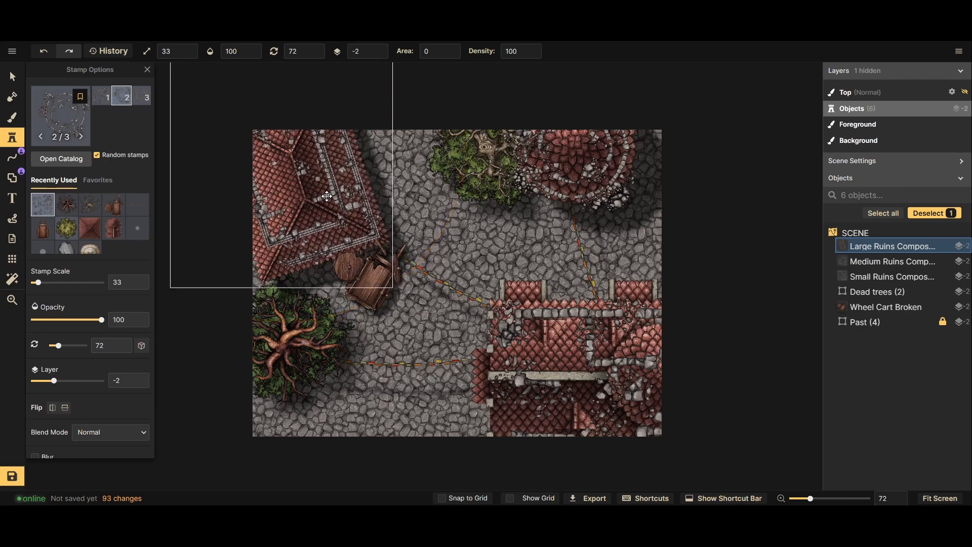
Group the large, medium and small ruins compositions under the name Ruins
{"action": "left_click", "coordinate": [10, 77]}
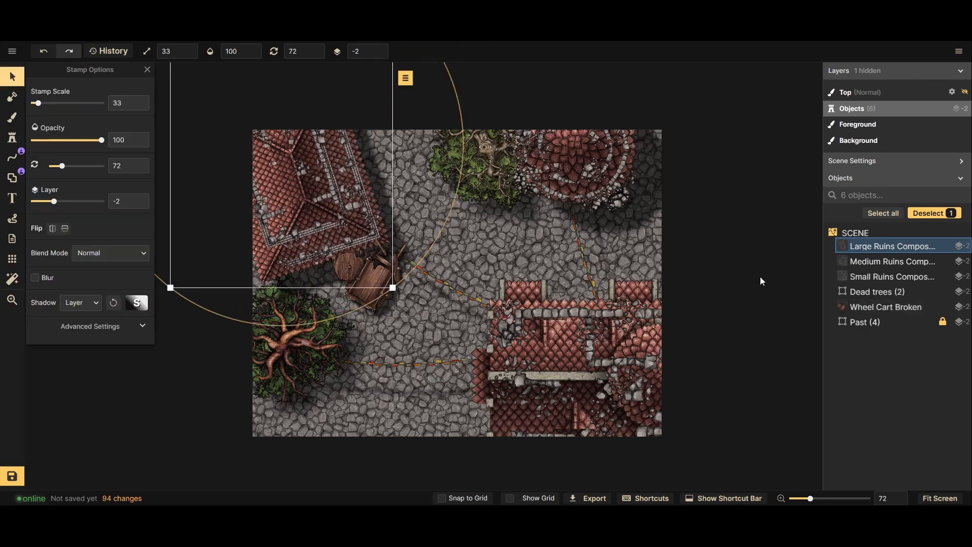
{"action": "left_click", "coordinate": [898, 277]}
{"action": "left_click", "coordinate": [885, 248], "text": "shift"}
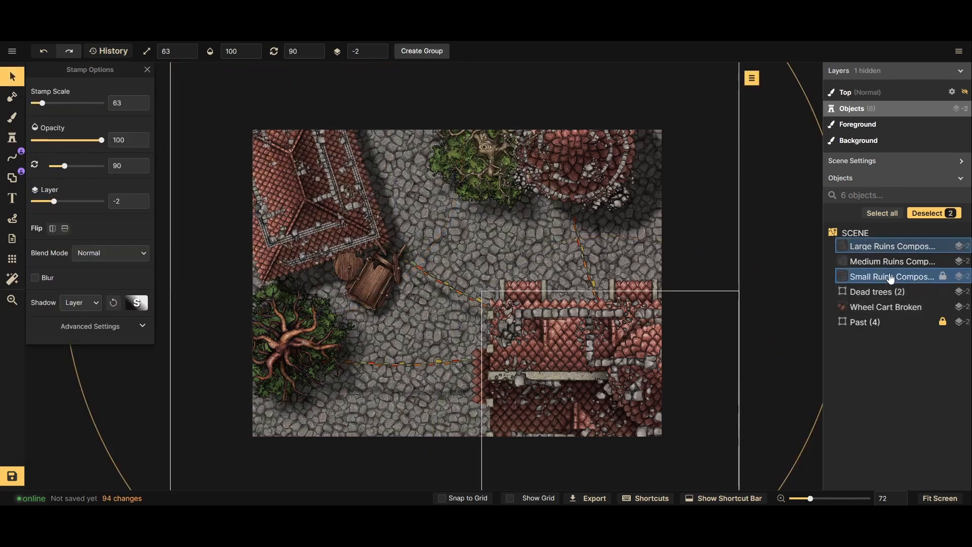
{"action": "key", "text": "ctrl+g"}
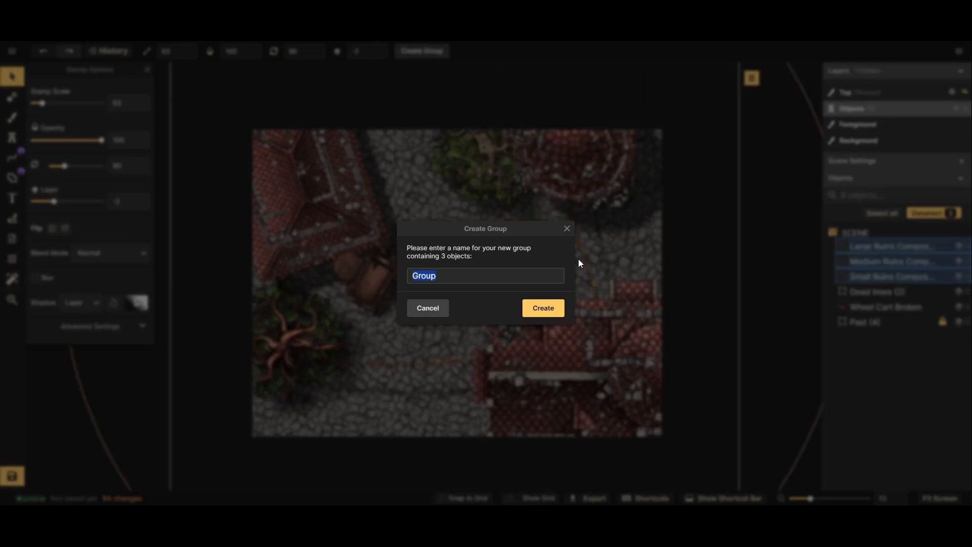
{"action": "type", "text": "Ruins"}
{"action": "key", "text": "Return"}
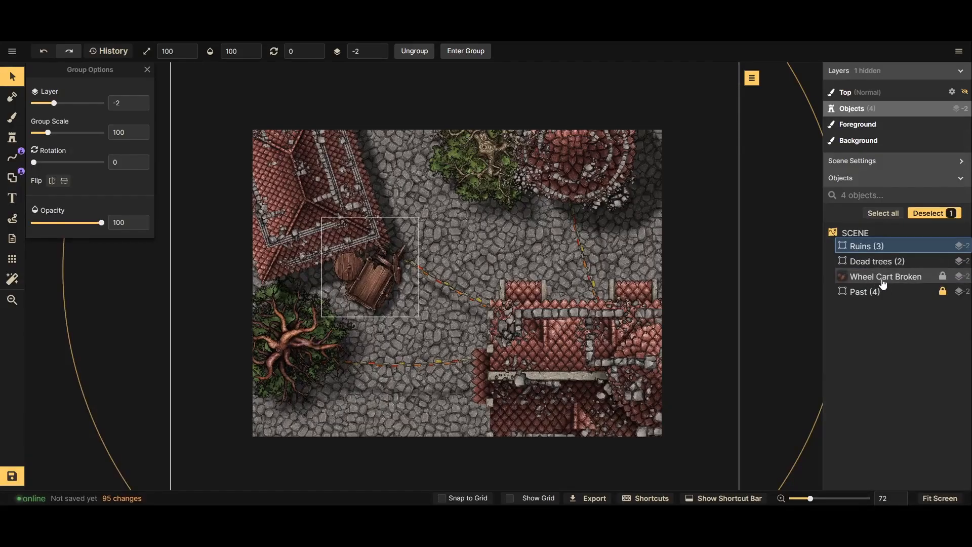
{"action": "left_click", "coordinate": [457, 297]}
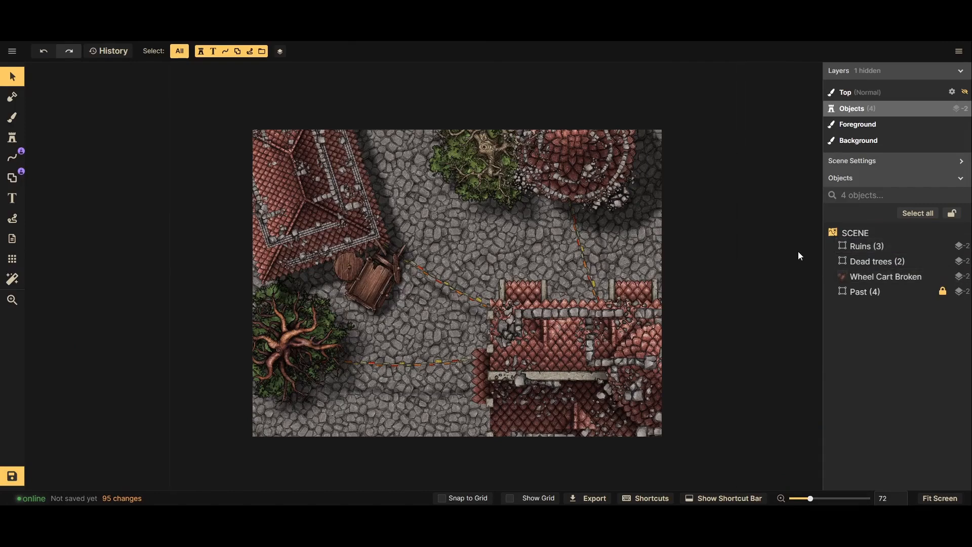
{"action": "double_click", "coordinate": [891, 250]}
{"action": "key", "text": "Escape"}
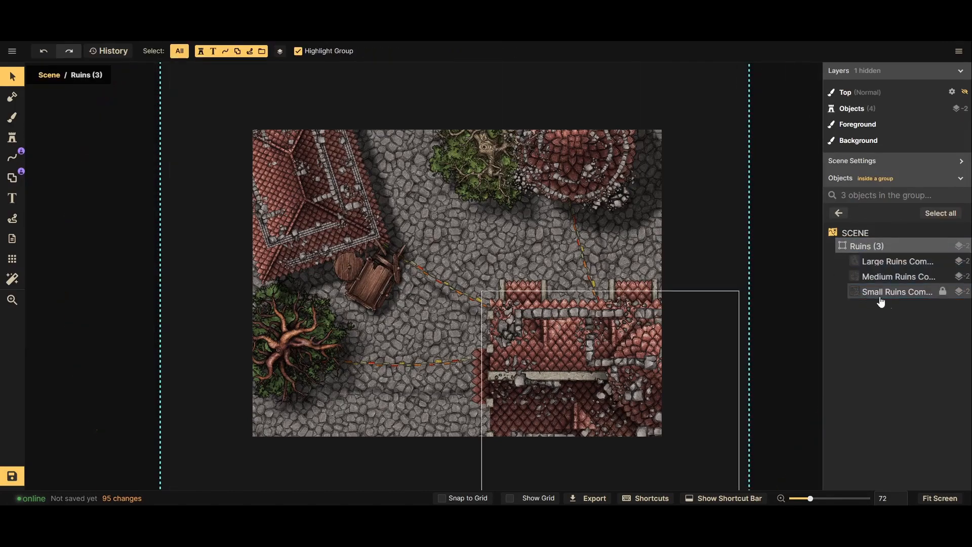
{"action": "key", "text": "Escape"}
Hide the Past group by lowering its opacity to the minimum
{"action": "left_click", "coordinate": [891, 292]}
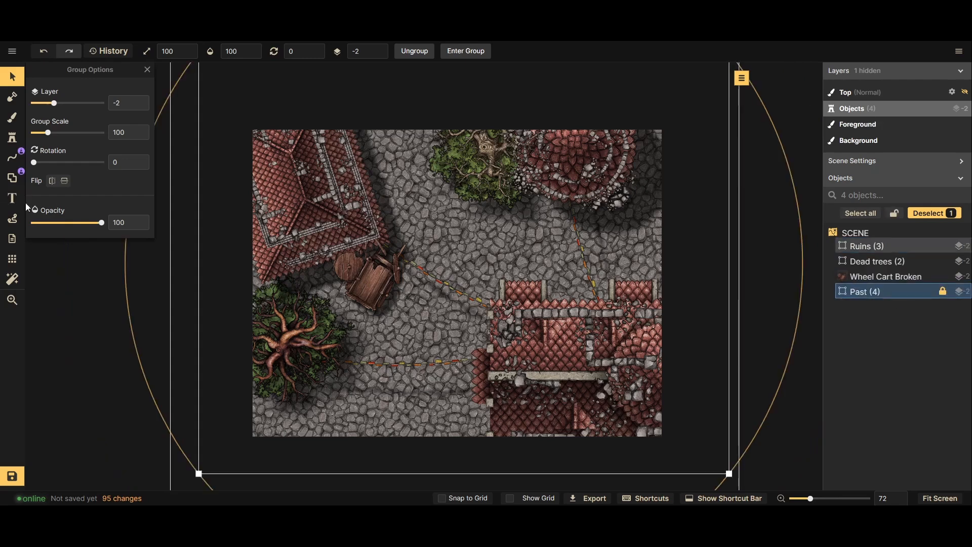
{"action": "left_click_drag", "start_coordinate": [102, 222], "coordinate": [16, 236]}
{"action": "left_click", "coordinate": [791, 371]}
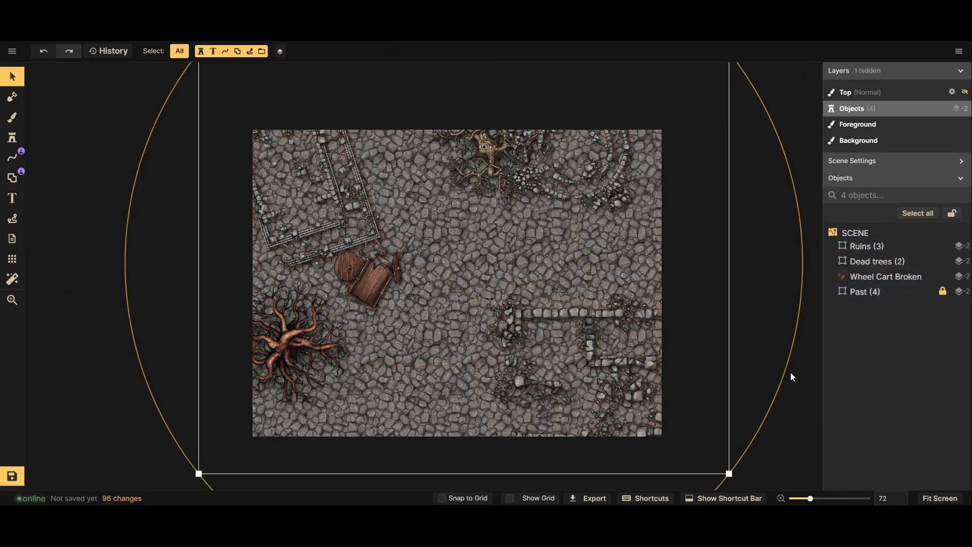
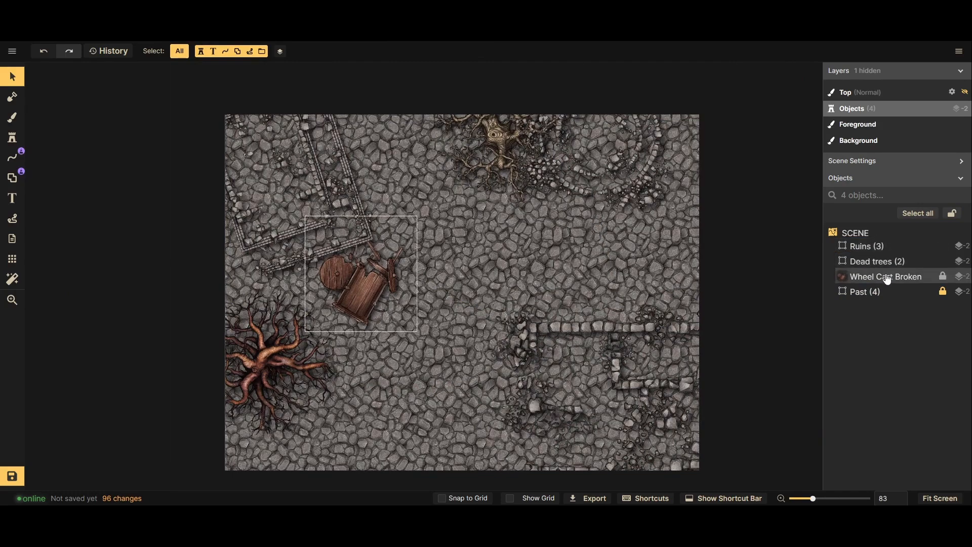
Raise the Wheel Cart Broken stamp to layer 0
{"action": "left_click", "coordinate": [886, 276]}
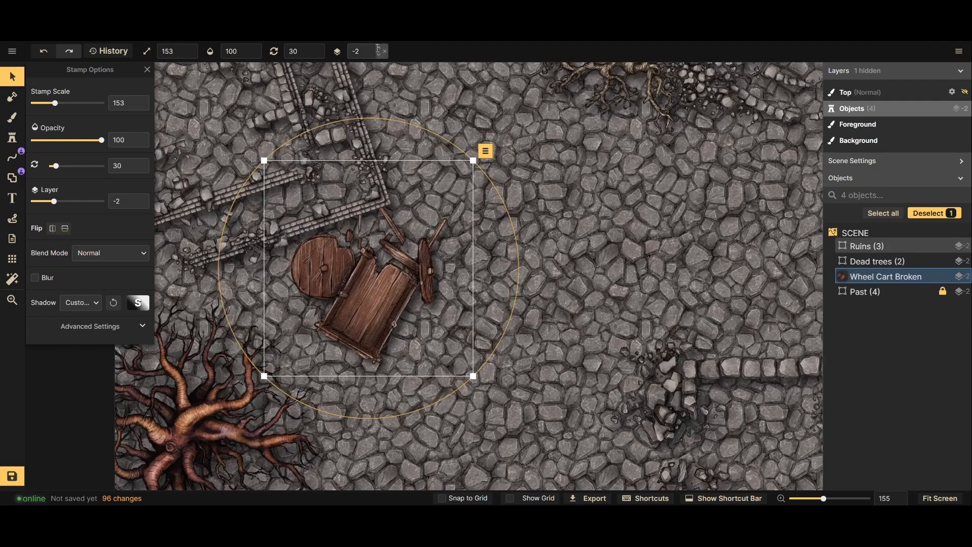
{"action": "left_click", "coordinate": [379, 49]}
{"action": "scroll", "coordinate": [334, 289], "scroll_direction": "down", "scroll_amount": 3}
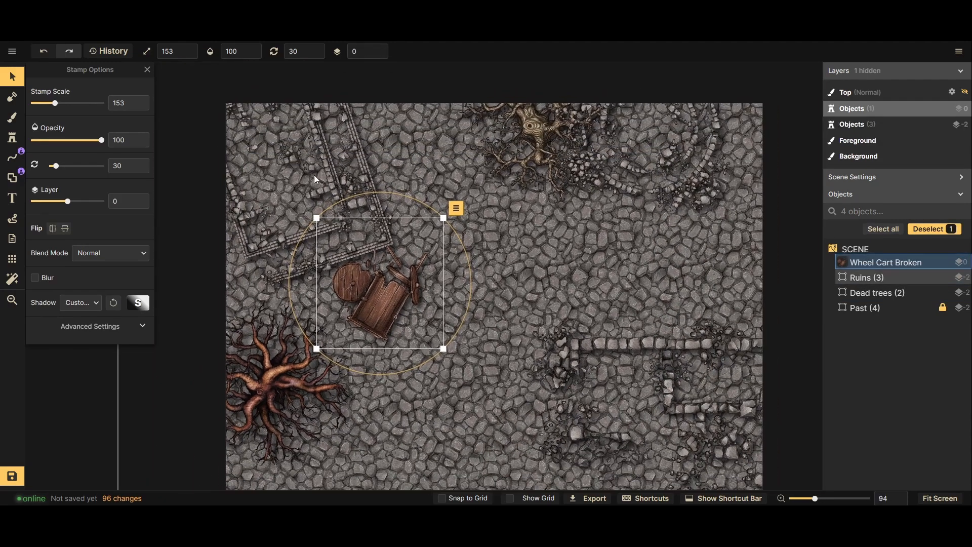
Enlarge the large ruins inside the Ruins group to a scale of about 53 and shift them toward the map's upper-left corner
{"action": "left_click", "coordinate": [316, 180]}
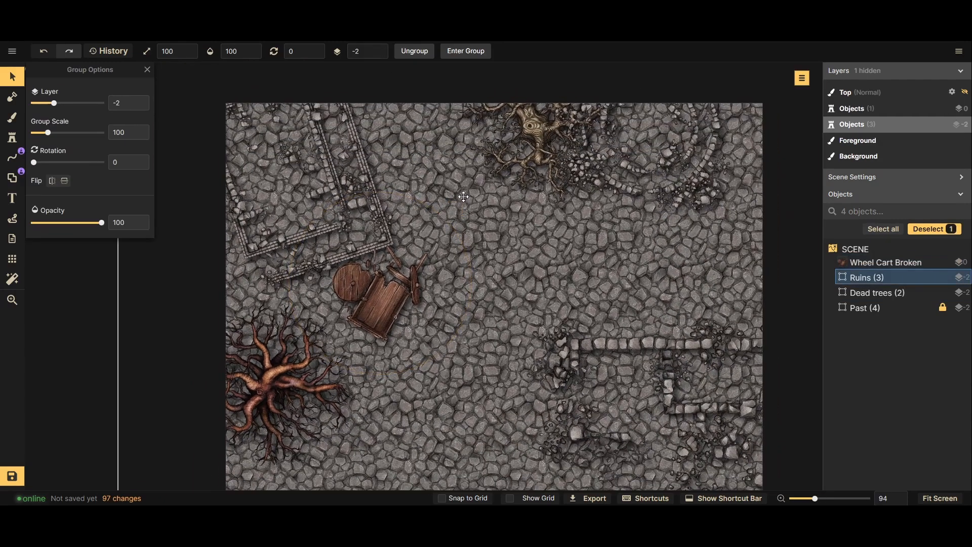
{"action": "double_click", "coordinate": [883, 278]}
{"action": "left_click", "coordinate": [341, 191]}
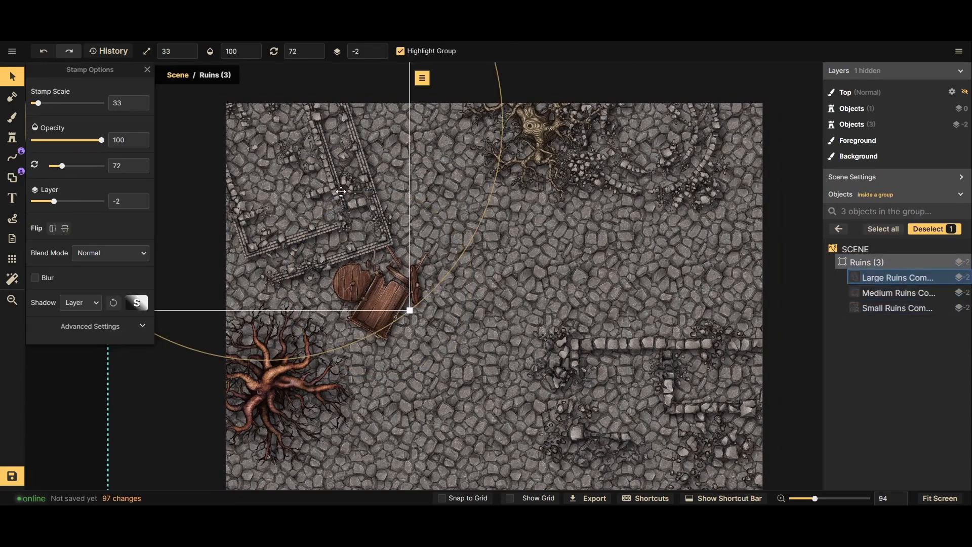
{"action": "scroll", "coordinate": [340, 191], "scroll_direction": "up", "scroll_amount": 3}
{"action": "scroll", "coordinate": [341, 191], "scroll_direction": "down", "scroll_amount": 3}
{"action": "scroll", "coordinate": [341, 191], "scroll_direction": "up", "scroll_amount": 4}
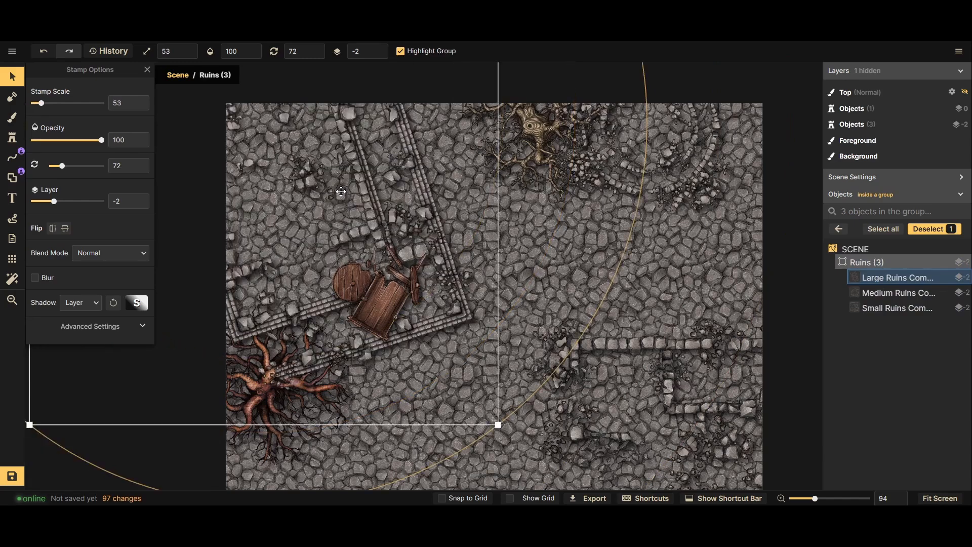
{"action": "scroll", "coordinate": [288, 150], "scroll_direction": "down", "scroll_amount": 2}
{"action": "mouse_move", "coordinate": [288, 149]}
{"action": "left_mouse_down"}
{"action": "mouse_move", "coordinate": [295, 176]}
{"action": "mouse_move", "coordinate": [290, 168]}
{"action": "left_mouse_up"}
{"action": "scroll", "coordinate": [302, 171], "scroll_direction": "down", "scroll_amount": 2}
{"action": "scroll", "coordinate": [301, 171], "scroll_direction": "up", "scroll_amount": 2}
{"action": "left_click", "coordinate": [901, 263]}
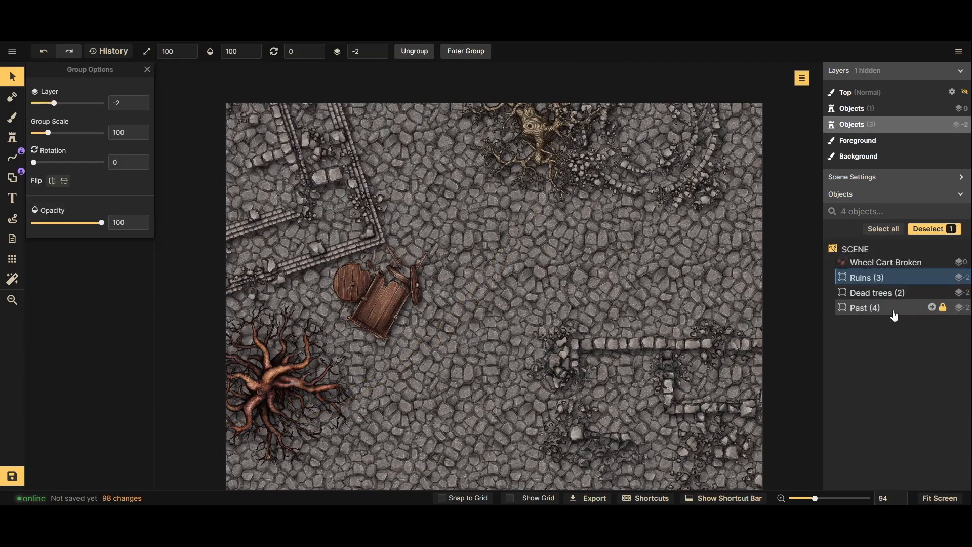
Lower the Past group's opacity to the minimum again and clear the selection
{"action": "left_click", "coordinate": [888, 309]}
{"action": "left_click_drag", "start_coordinate": [34, 223], "coordinate": [16, 236]}
{"action": "left_click", "coordinate": [566, 239]}
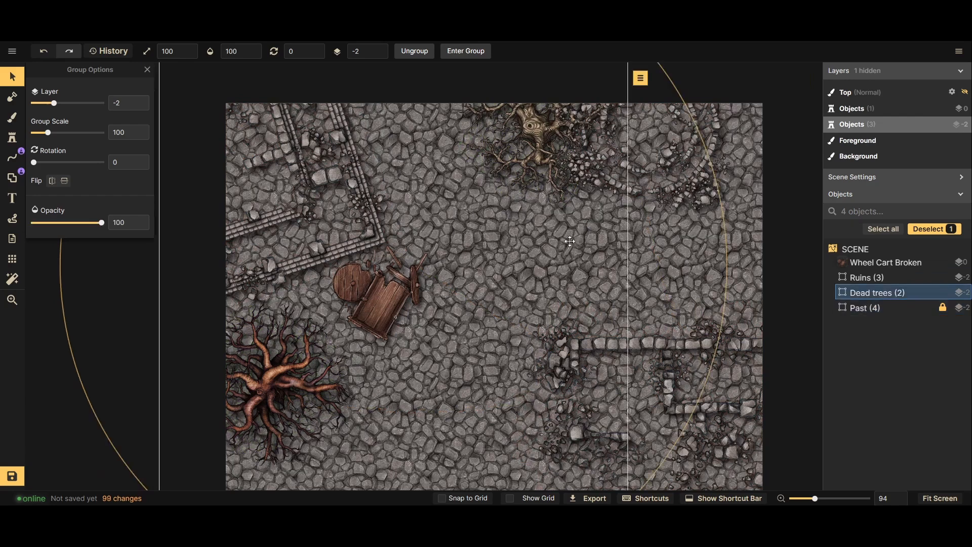
{"action": "key", "text": "Escape"}
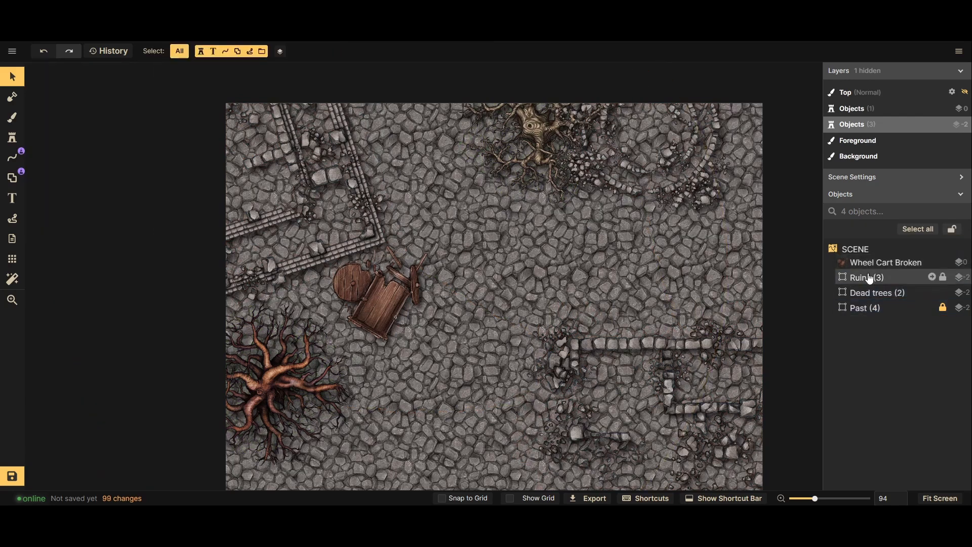
Give all three ruins in the Ruins group a custom shadow with horizontal offset 45.1 and vertical offset 40.5
{"action": "double_click", "coordinate": [867, 278]}
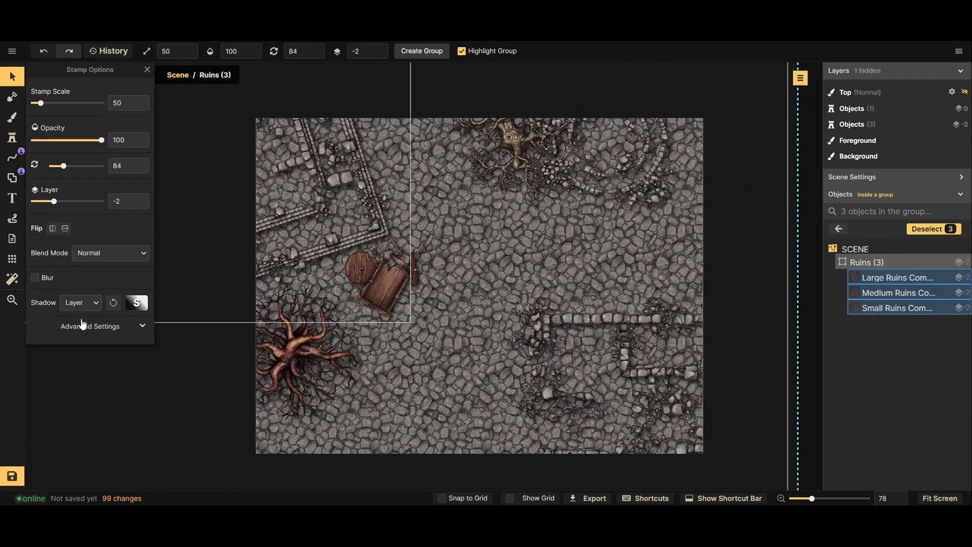
{"action": "left_click", "coordinate": [80, 302]}
{"action": "left_click", "coordinate": [101, 390]}
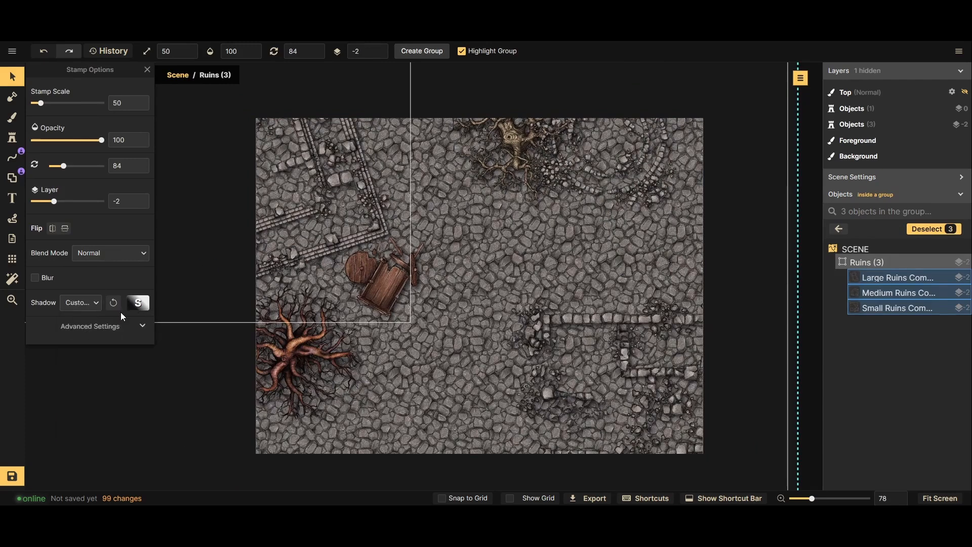
{"action": "left_click", "coordinate": [138, 303]}
{"action": "left_click_drag", "start_coordinate": [204, 228], "coordinate": [226, 229]}
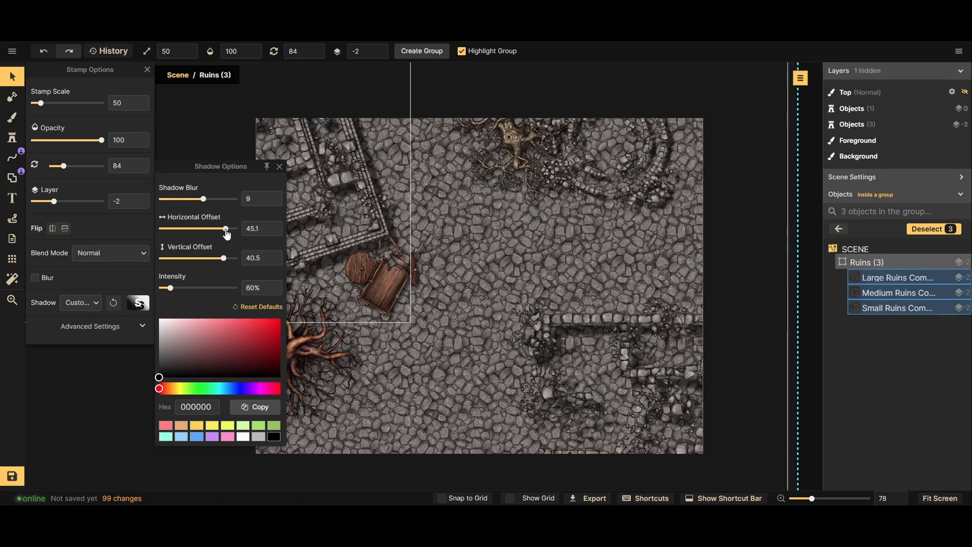
{"action": "key", "text": "Escape"}
{"action": "key", "text": "Escape"}
Increase the horizontal and vertical shadow offsets of both trees in the Dead trees group
{"action": "double_click", "coordinate": [891, 295]}
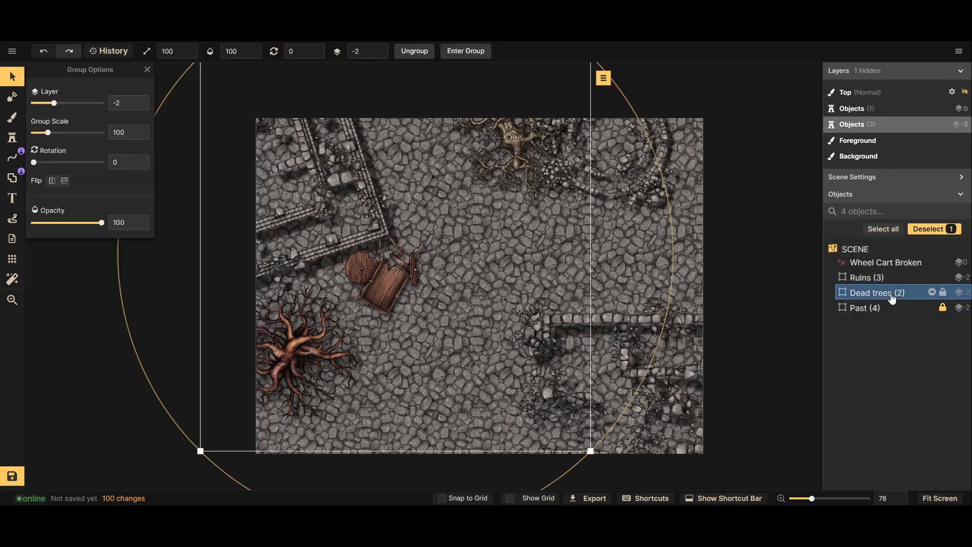
{"action": "left_click", "coordinate": [138, 302]}
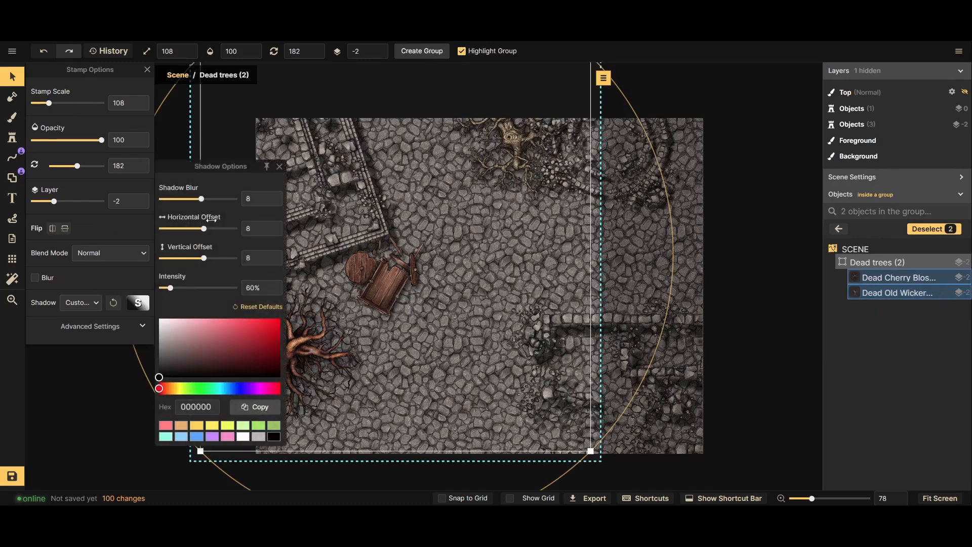
{"action": "left_click_drag", "start_coordinate": [208, 229], "coordinate": [223, 258]}
{"action": "left_click", "coordinate": [839, 229]}
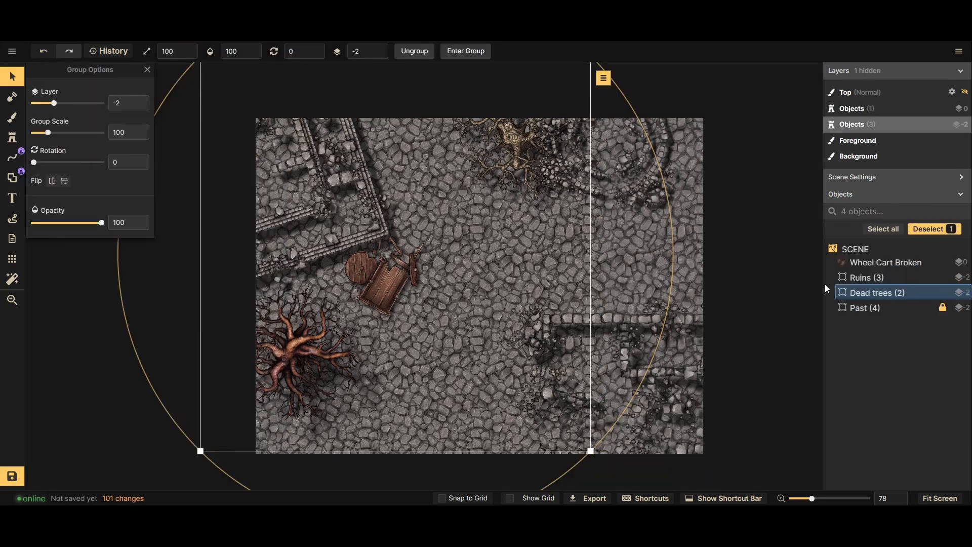
Set the horizontal shadow offset of the Wheel Cart Broken stamp to 11.7
{"action": "left_click", "coordinate": [880, 263]}
{"action": "left_click", "coordinate": [97, 306]}
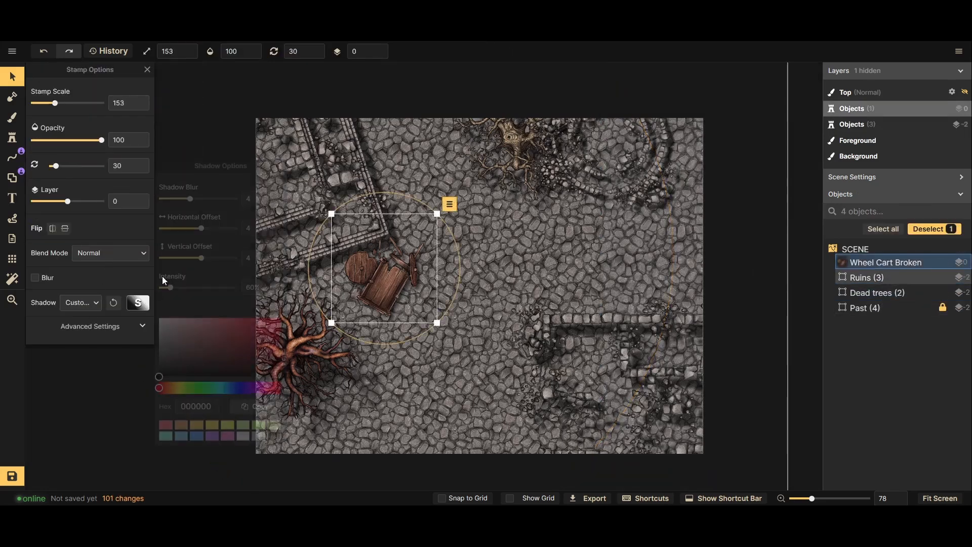
{"action": "left_click_drag", "start_coordinate": [208, 229], "coordinate": [209, 232]}
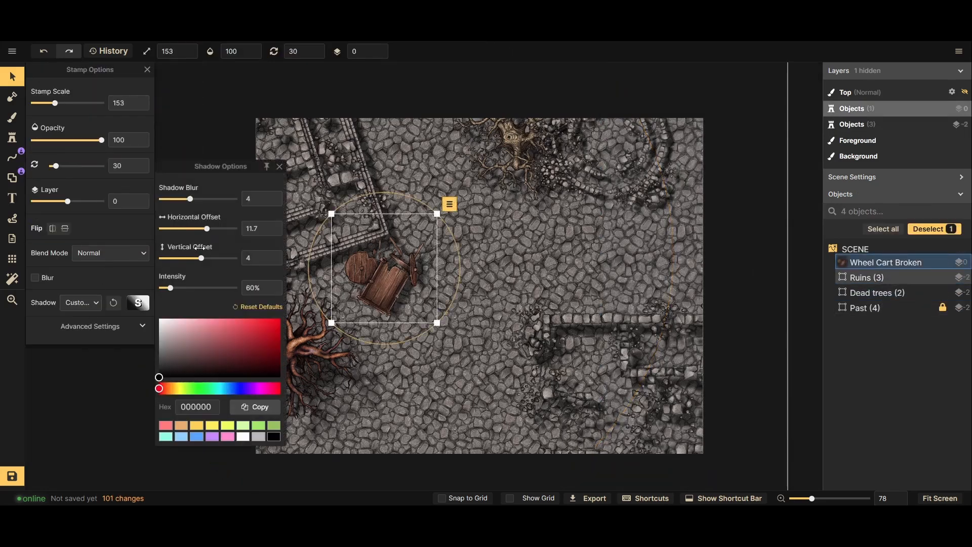
{"action": "left_click", "coordinate": [597, 266]}
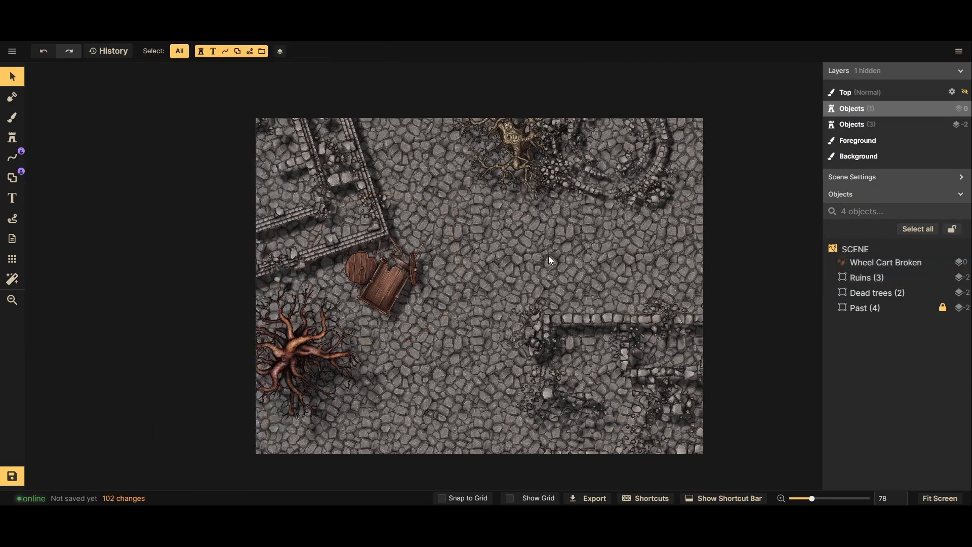
Hide the Background layer and set the brush to paint on the Foreground layer, keeping the cobblestone texture
{"action": "scroll", "coordinate": [500, 253], "scroll_direction": "up", "scroll_amount": 2}
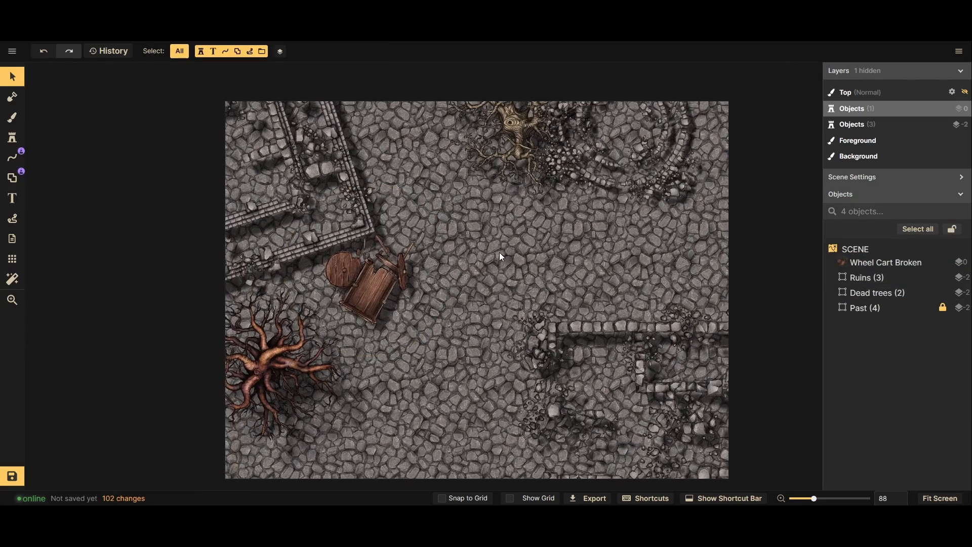
{"action": "scroll", "coordinate": [499, 252], "scroll_direction": "down", "scroll_amount": 3}
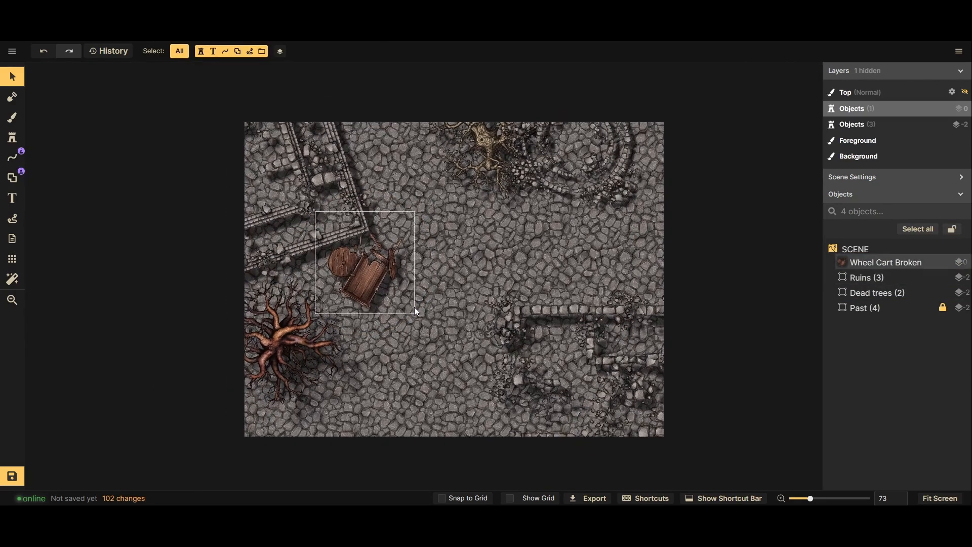
{"action": "left_click", "coordinate": [965, 157]}
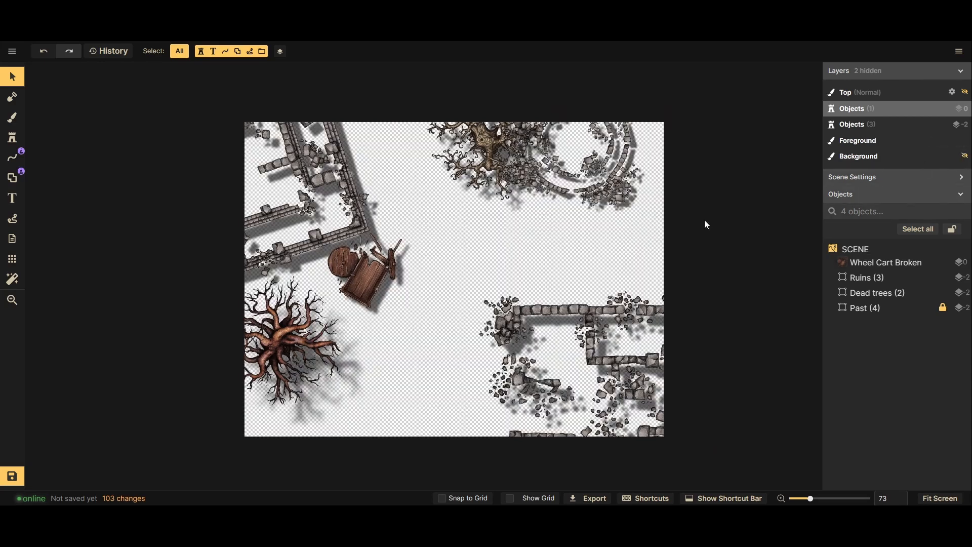
{"action": "left_click", "coordinate": [21, 120]}
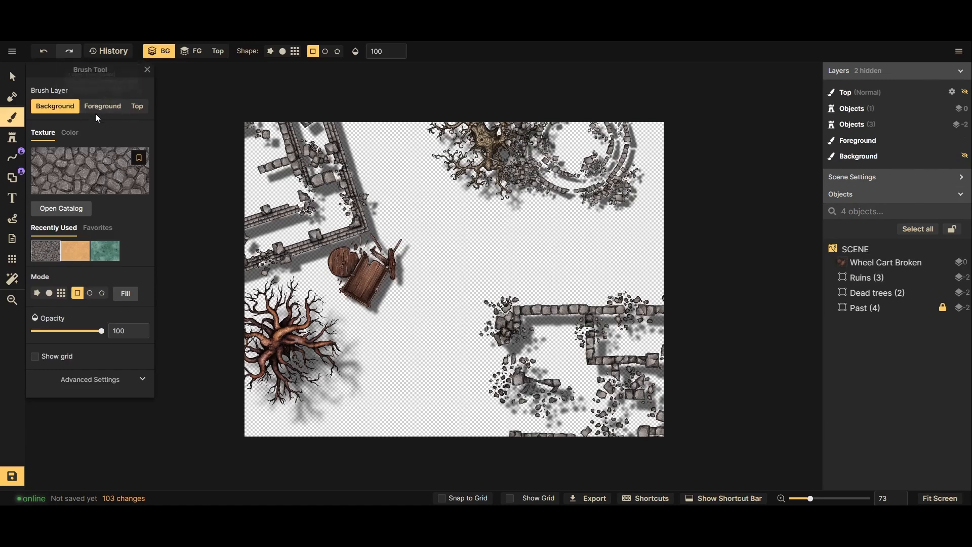
{"action": "left_click", "coordinate": [99, 107]}
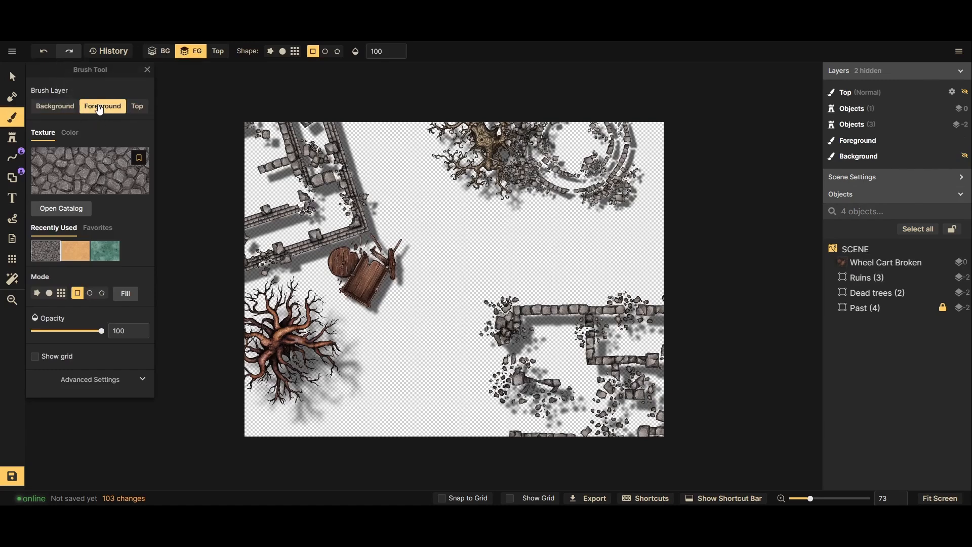
{"action": "left_click", "coordinate": [74, 161]}
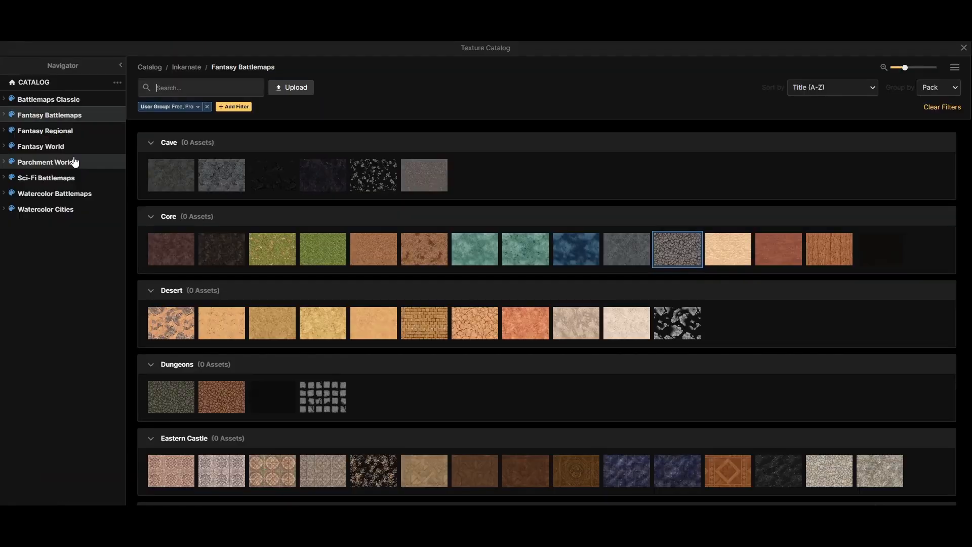
{"action": "left_click", "coordinate": [964, 48]}
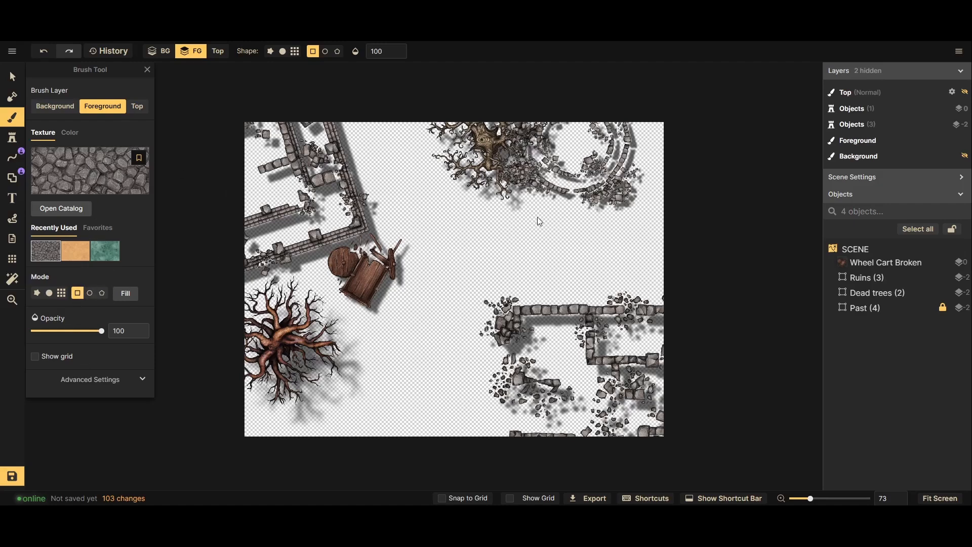
Brush a rectangle covering the whole map with cobblestone on the Foreground layer and show the Background layer again
{"action": "scroll", "coordinate": [539, 221], "scroll_direction": "down", "scroll_amount": 1}
{"action": "scroll", "coordinate": [345, 153], "scroll_direction": "up", "scroll_amount": 2}
{"action": "mouse_move", "coordinate": [239, 109]}
{"action": "left_mouse_down"}
{"action": "mouse_move", "coordinate": [727, 483]}
{"action": "mouse_move", "coordinate": [732, 472]}
{"action": "left_mouse_up"}
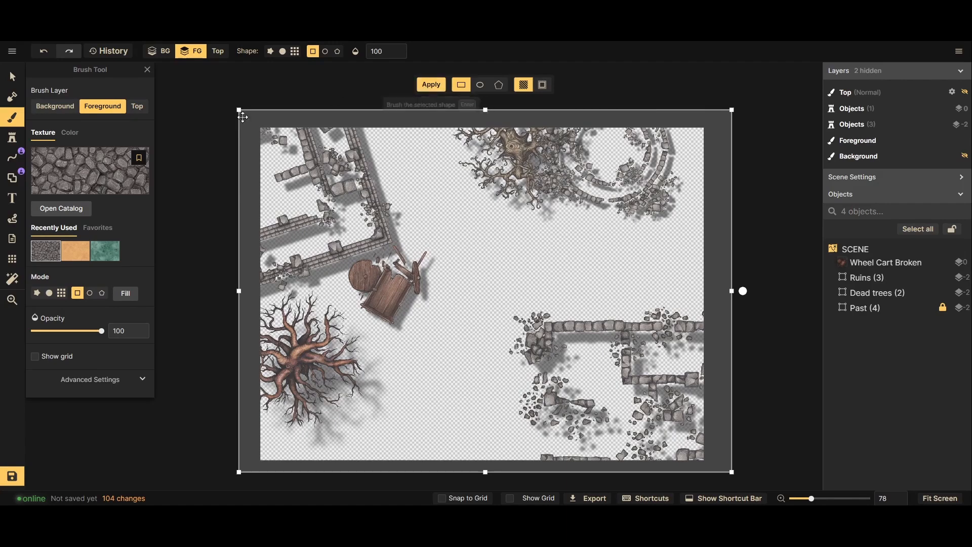
{"action": "left_click", "coordinate": [432, 84]}
{"action": "scroll", "coordinate": [262, 122], "scroll_direction": "down", "scroll_amount": 1}
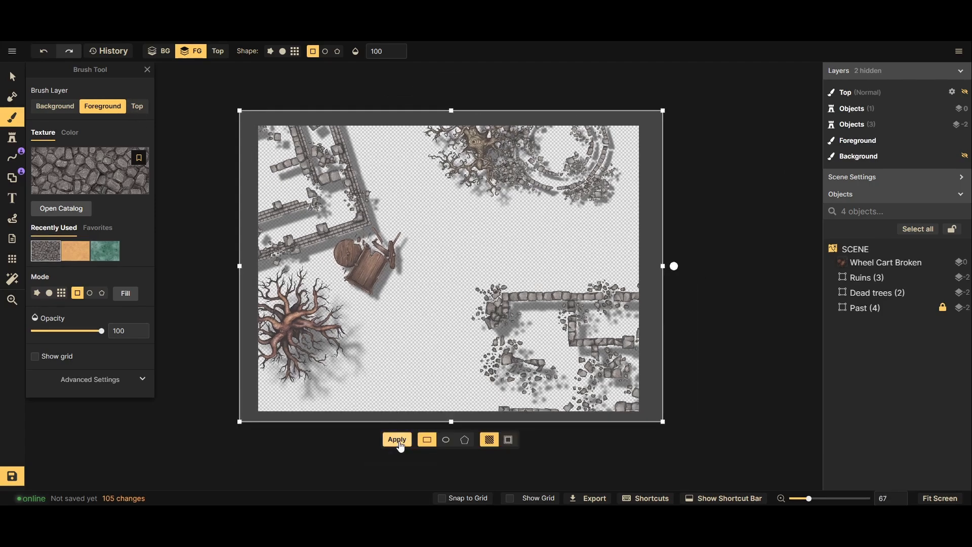
{"action": "left_click", "coordinate": [398, 439]}
{"action": "left_click", "coordinate": [14, 76]}
{"action": "left_click", "coordinate": [965, 156]}
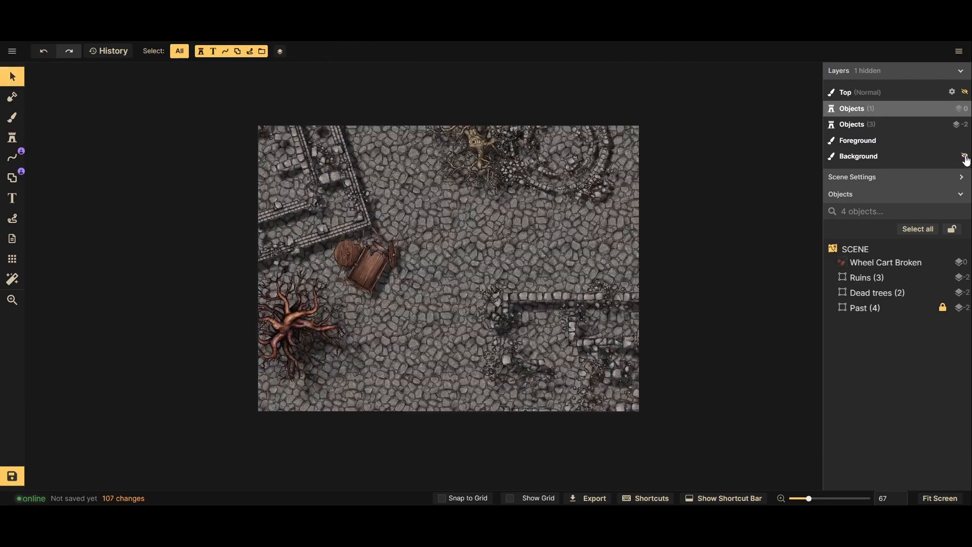
Hide the Background layer again
{"action": "left_click", "coordinate": [12, 117]}
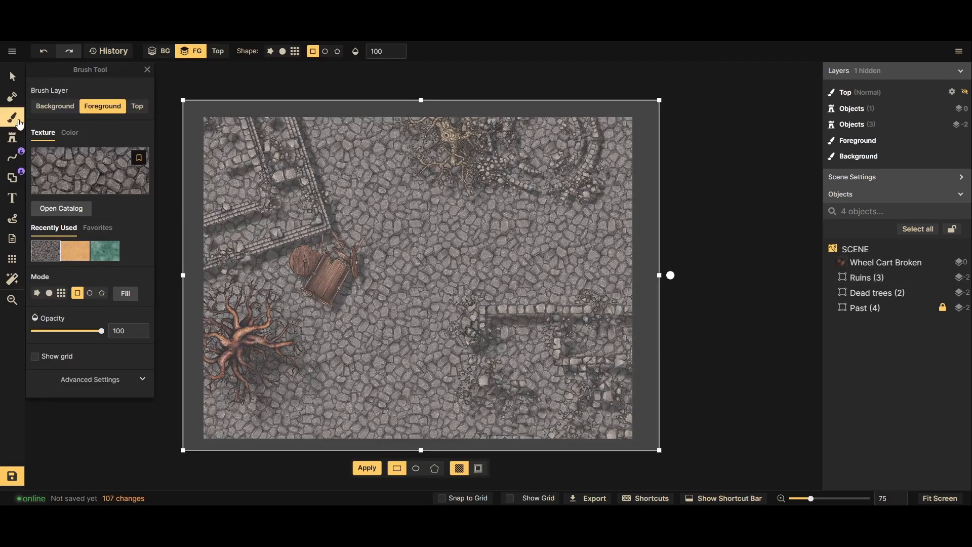
{"action": "left_click", "coordinate": [100, 113]}
{"action": "left_click", "coordinate": [965, 156]}
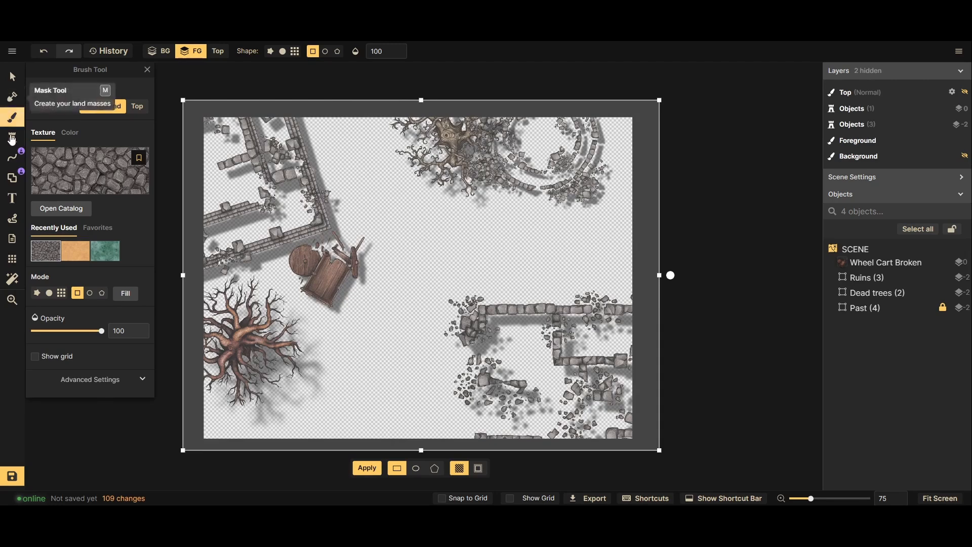
{"action": "left_click", "coordinate": [16, 181]}
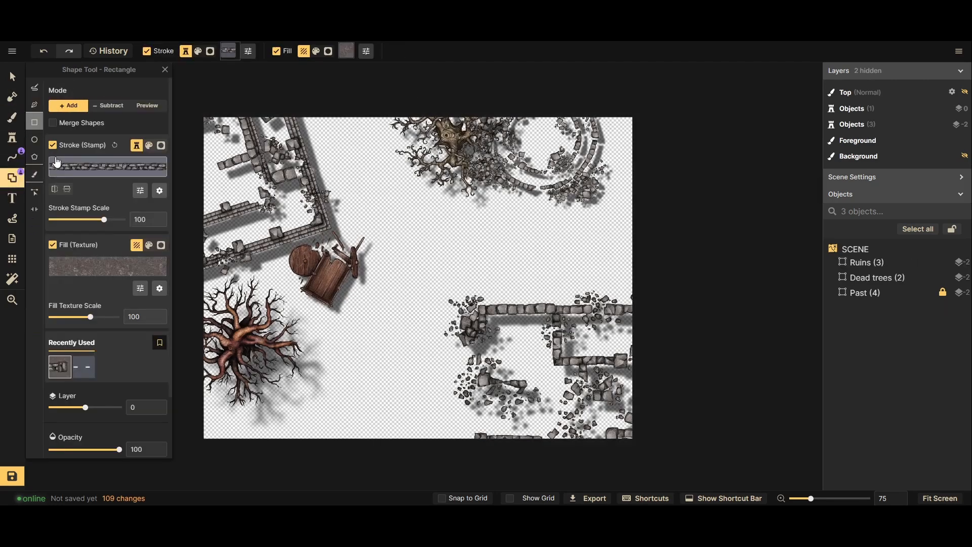
Place a square clip mask stamp from the favorites, variant 2, on the open ground near the broken cart
{"action": "left_click", "coordinate": [12, 137]}
{"action": "left_click", "coordinate": [98, 179]}
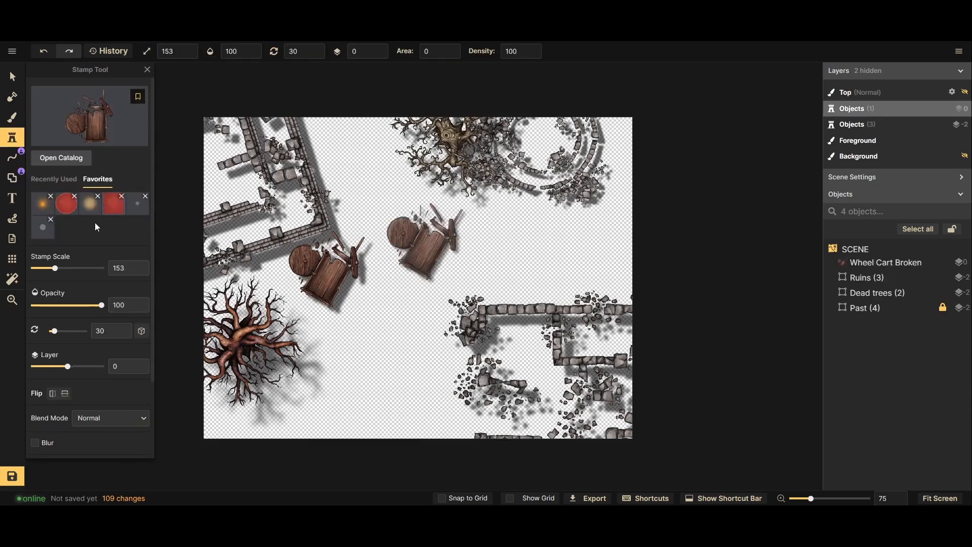
{"action": "left_click", "coordinate": [44, 229]}
{"action": "left_click", "coordinate": [120, 107]}
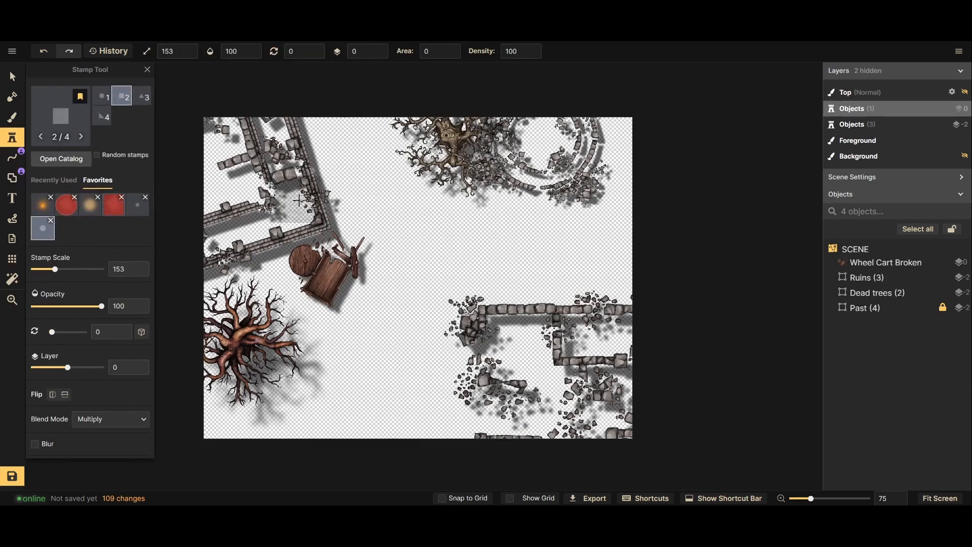
{"action": "left_click", "coordinate": [385, 237]}
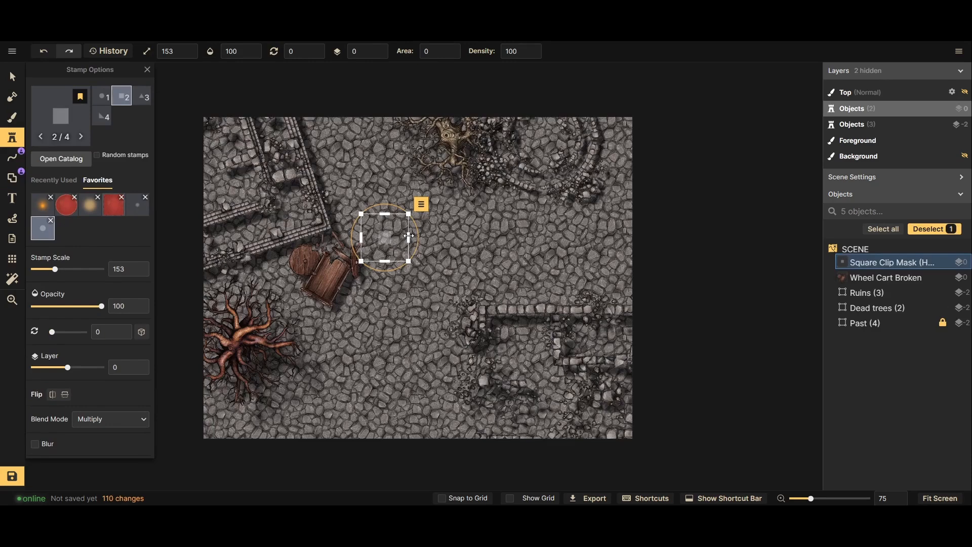
Stretch the square clip mask beyond all four map edges so it covers the whole canvas, and clear the selection
{"action": "key", "text": "v"}
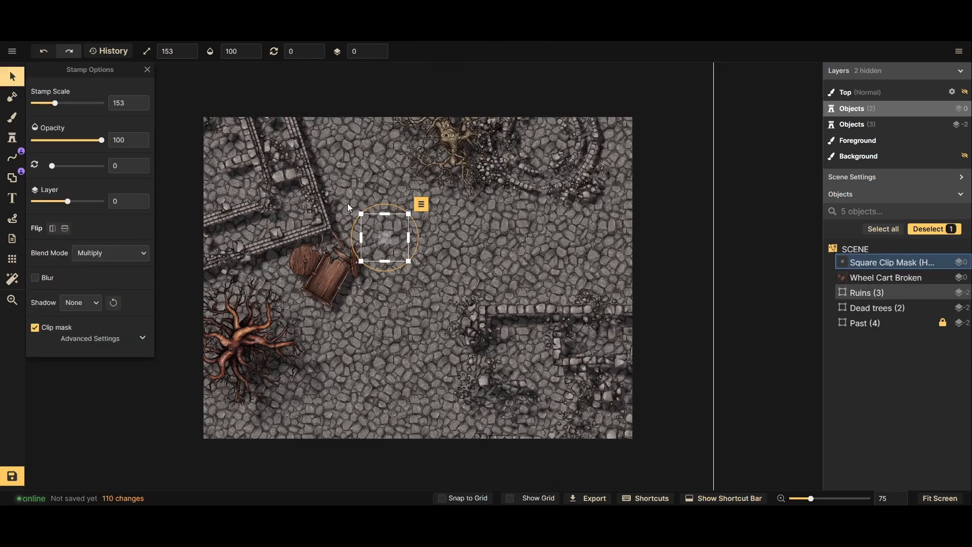
{"action": "left_click_drag", "start_coordinate": [410, 237], "coordinate": [745, 241]}
{"action": "left_click_drag", "start_coordinate": [362, 260], "coordinate": [190, 289]}
{"action": "left_click_drag", "start_coordinate": [418, 290], "coordinate": [449, 486]}
{"action": "scroll", "coordinate": [509, 276], "scroll_direction": "down", "scroll_amount": 2}
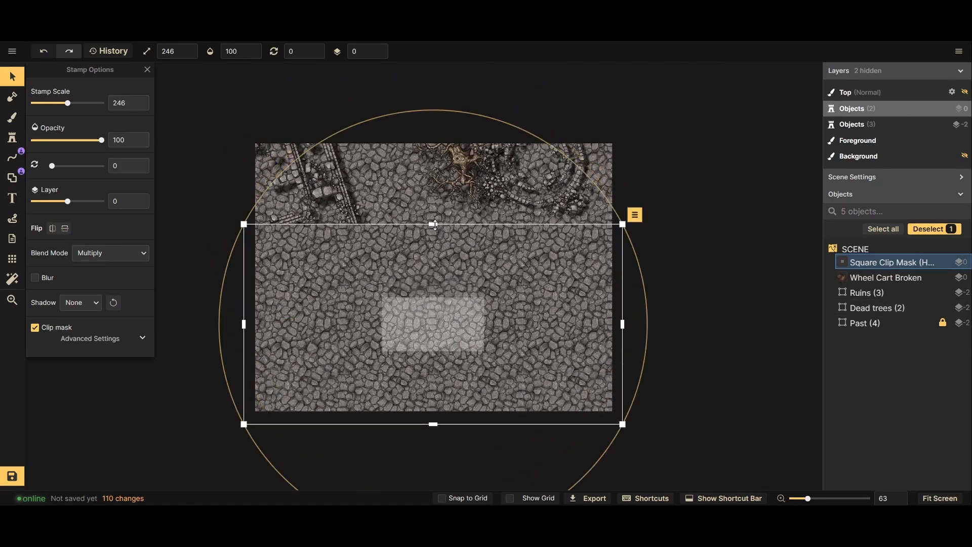
{"action": "left_click_drag", "start_coordinate": [435, 224], "coordinate": [435, 130]}
{"action": "left_click", "coordinate": [685, 236]}
Try blend modes from Normal to Lighten on the square clip mask and set it back to Multiply
{"action": "scroll", "coordinate": [685, 236], "scroll_direction": "up", "scroll_amount": 2}
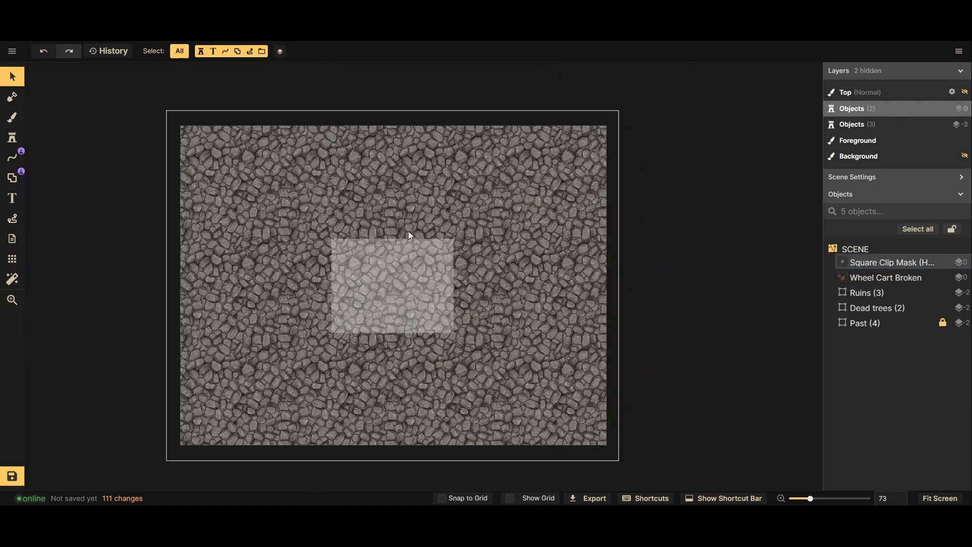
{"action": "scroll", "coordinate": [410, 236], "scroll_direction": "up", "scroll_amount": 1}
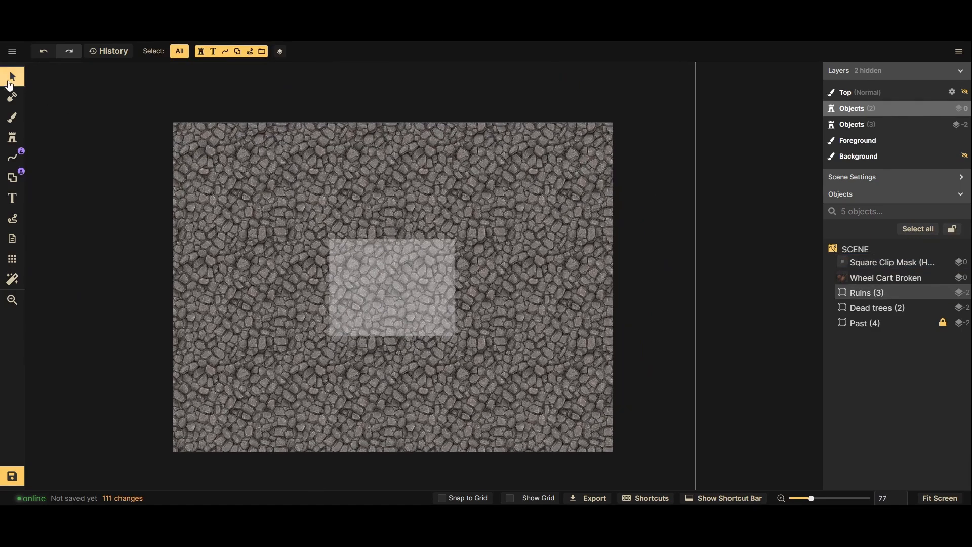
{"action": "left_click", "coordinate": [886, 269]}
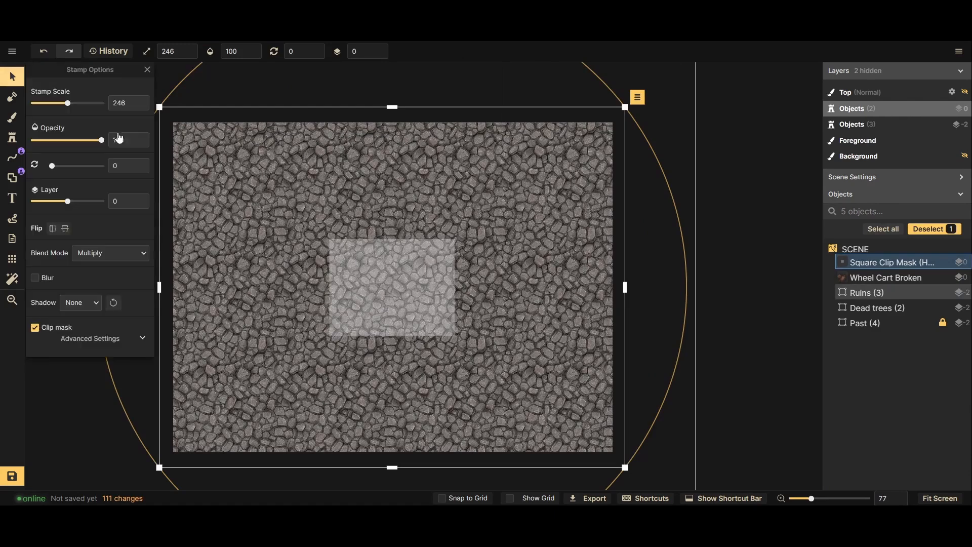
{"action": "left_click", "coordinate": [96, 256]}
{"action": "left_click", "coordinate": [177, 292]}
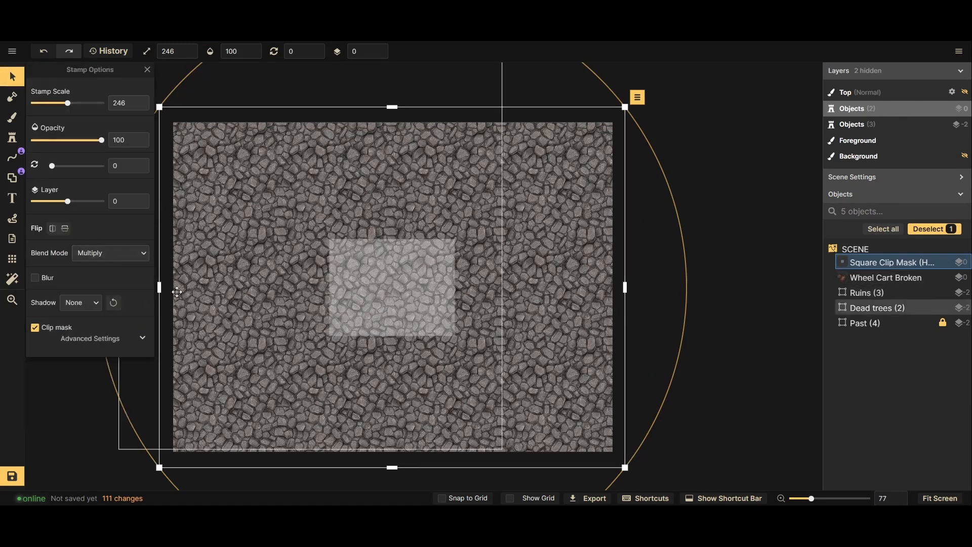
{"action": "left_click", "coordinate": [101, 256]}
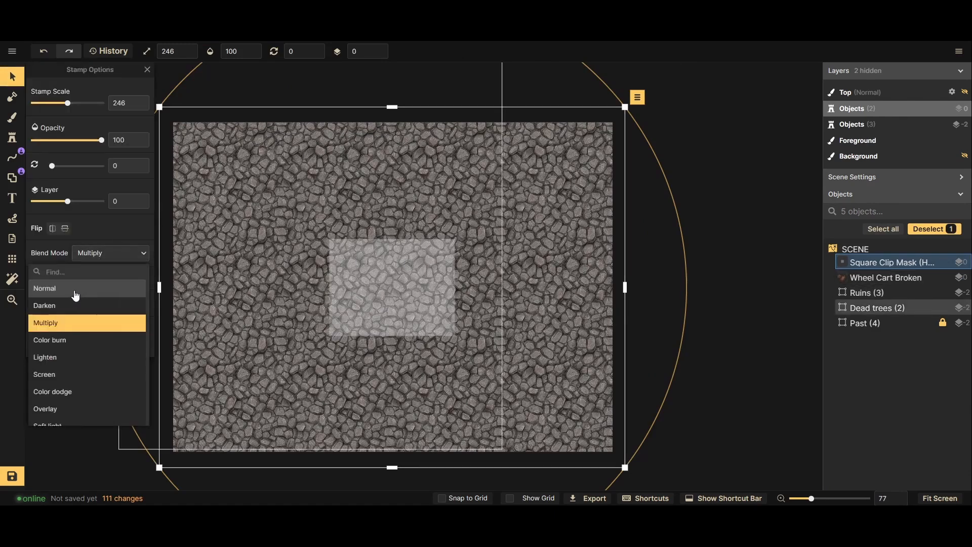
{"action": "key", "text": "Up"}
{"action": "key", "text": "Up"}
{"action": "key", "text": "Down"}
{"action": "key", "text": "Down"}
{"action": "key", "text": "Down"}
{"action": "key", "text": "Down"}
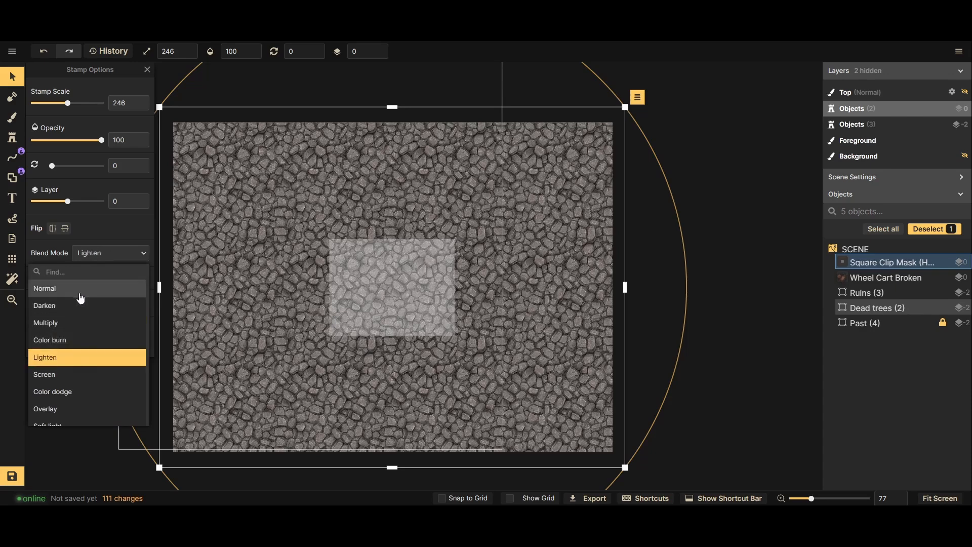
{"action": "key", "text": "Up"}
{"action": "key", "text": "Up"}
{"action": "key", "text": "Up"}
{"action": "key", "text": "Up"}
{"action": "key", "text": "Down"}
{"action": "key", "text": "Down"}
{"action": "left_click", "coordinate": [79, 324]}
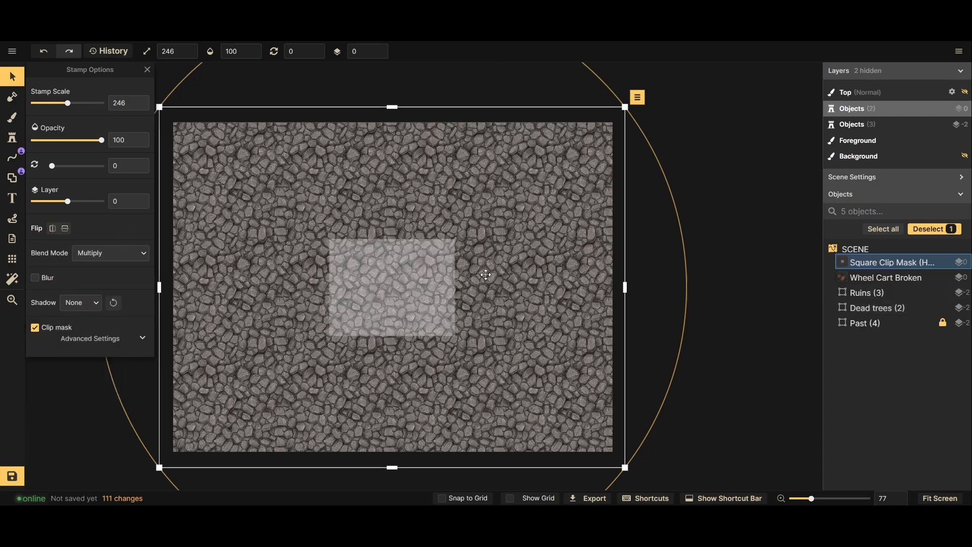
Show the Background layer and move the square clip mask to layer -4, below the ruins, trees and cart
{"action": "scroll", "coordinate": [486, 274], "scroll_direction": "down", "scroll_amount": 2}
{"action": "left_click", "coordinate": [965, 157]}
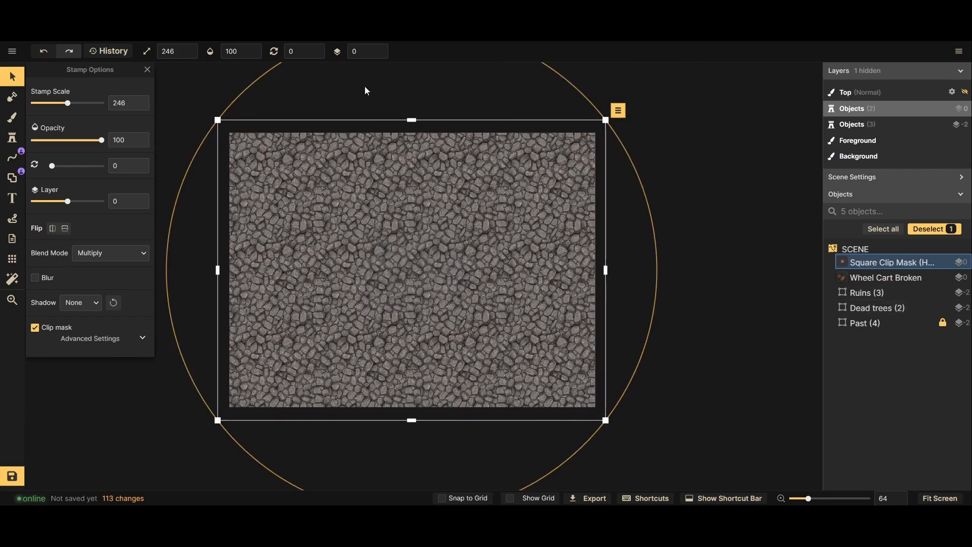
{"action": "left_click", "coordinate": [379, 55]}
{"action": "left_click", "coordinate": [378, 55]}
{"action": "left_click", "coordinate": [378, 55]}
{"action": "left_click", "coordinate": [378, 56]}
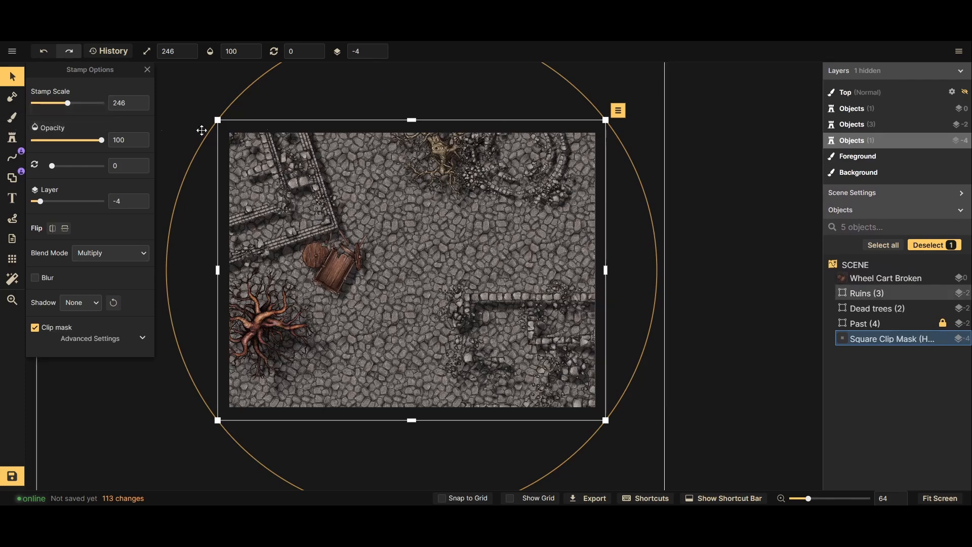
Fill a rectangle covering the whole map with the green grass texture on the Foreground layer
{"action": "left_click", "coordinate": [12, 119]}
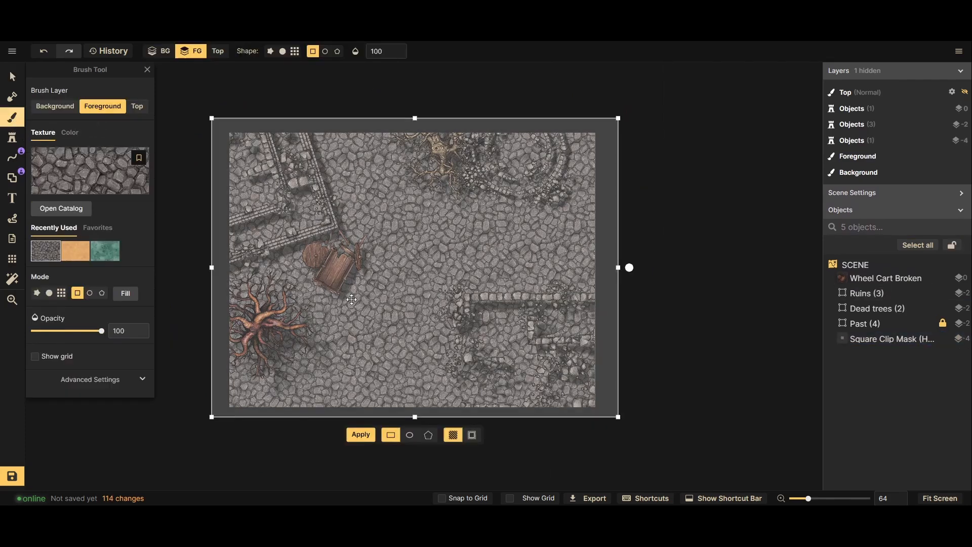
{"action": "left_click", "coordinate": [721, 309]}
{"action": "scroll", "coordinate": [342, 298], "scroll_direction": "up", "scroll_amount": 1}
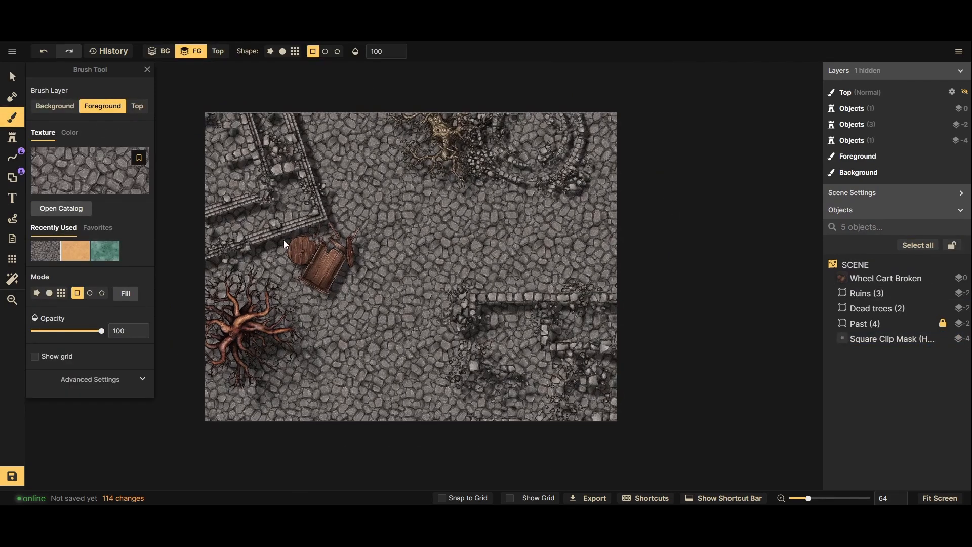
{"action": "left_click", "coordinate": [90, 174]}
{"action": "left_click", "coordinate": [157, 169]}
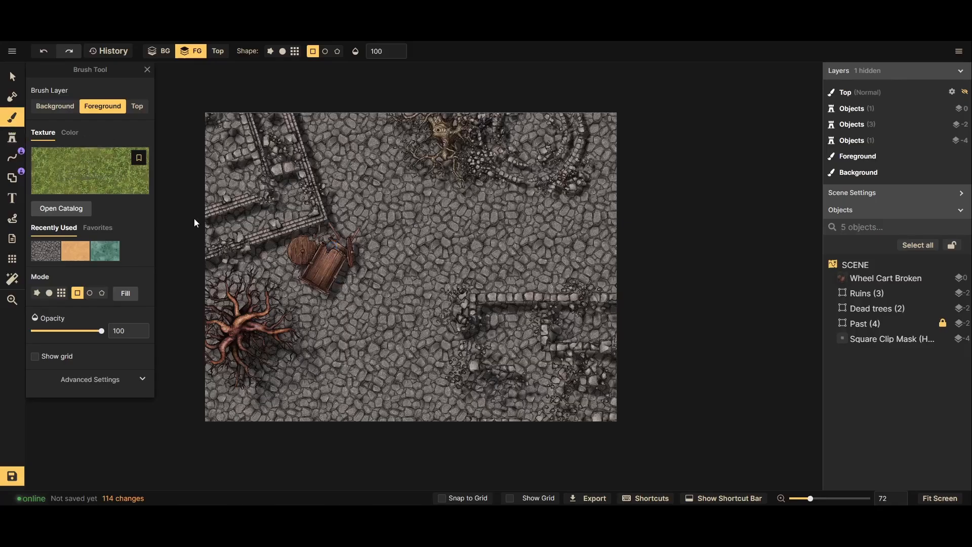
{"action": "left_click_drag", "start_coordinate": [178, 93], "coordinate": [665, 450]}
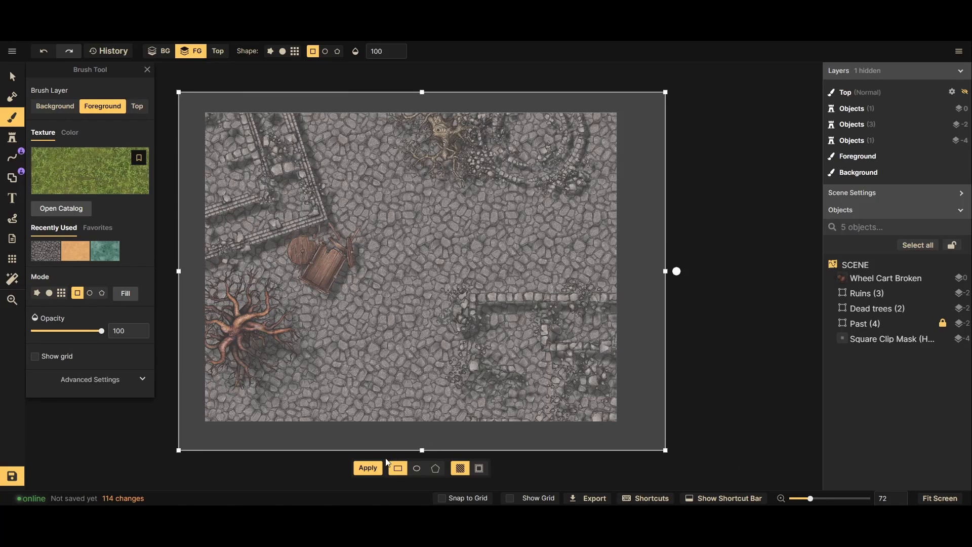
{"action": "left_click", "coordinate": [376, 467]}
{"action": "left_click", "coordinate": [23, 77]}
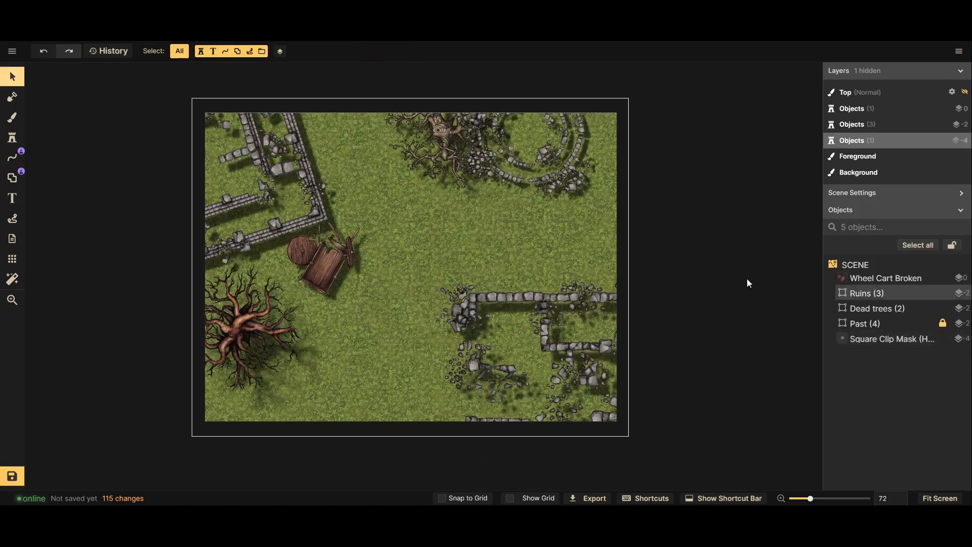
Test the opacity of the square clip mask, leave it at 100, and shift the mask slightly
{"action": "left_click", "coordinate": [904, 343]}
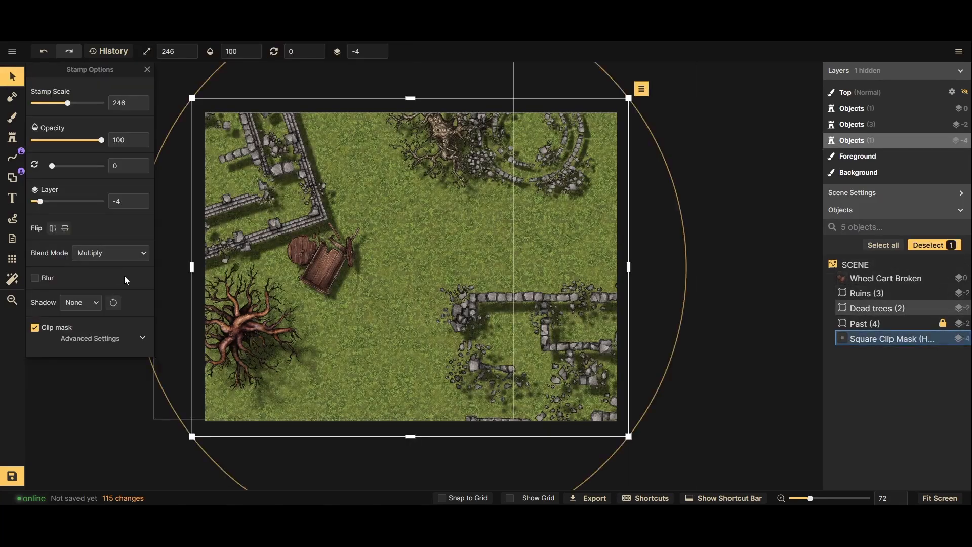
{"action": "left_click_drag", "start_coordinate": [74, 142], "coordinate": [334, 132]}
{"action": "mouse_move", "coordinate": [405, 208]}
{"action": "left_mouse_down"}
{"action": "mouse_move", "coordinate": [417, 226]}
{"action": "mouse_move", "coordinate": [553, 284]}
{"action": "mouse_move", "coordinate": [473, 234]}
{"action": "mouse_move", "coordinate": [372, 208]}
{"action": "mouse_move", "coordinate": [400, 208]}
{"action": "left_mouse_up"}
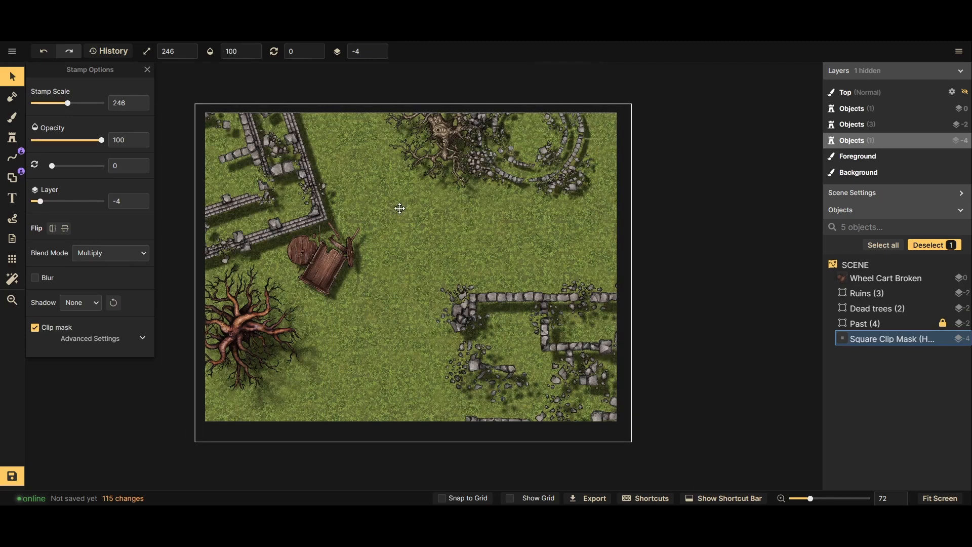
Fill a rectangle covering the whole map with the grey cobblestone texture on the Foreground layer
{"action": "left_click", "coordinate": [6, 121]}
{"action": "left_click", "coordinate": [75, 252]}
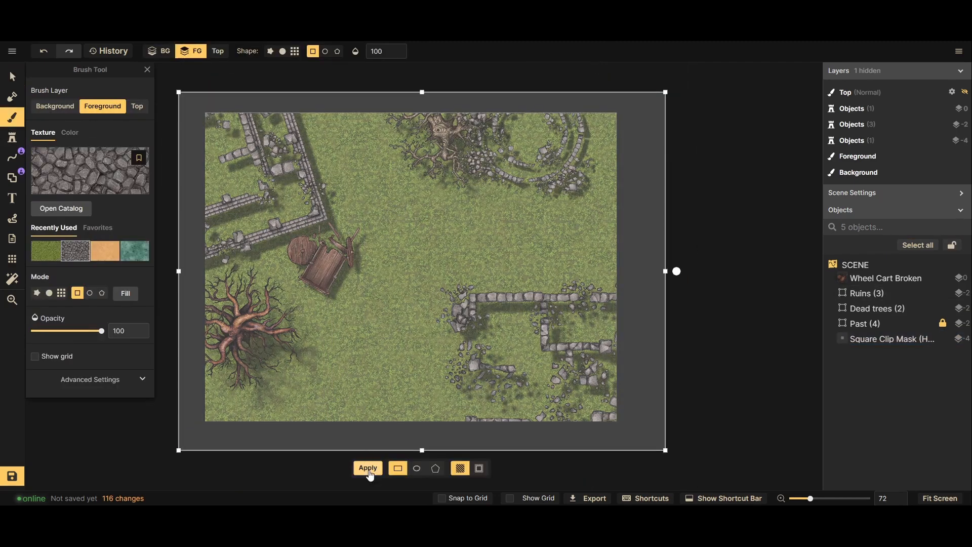
{"action": "left_click", "coordinate": [368, 467]}
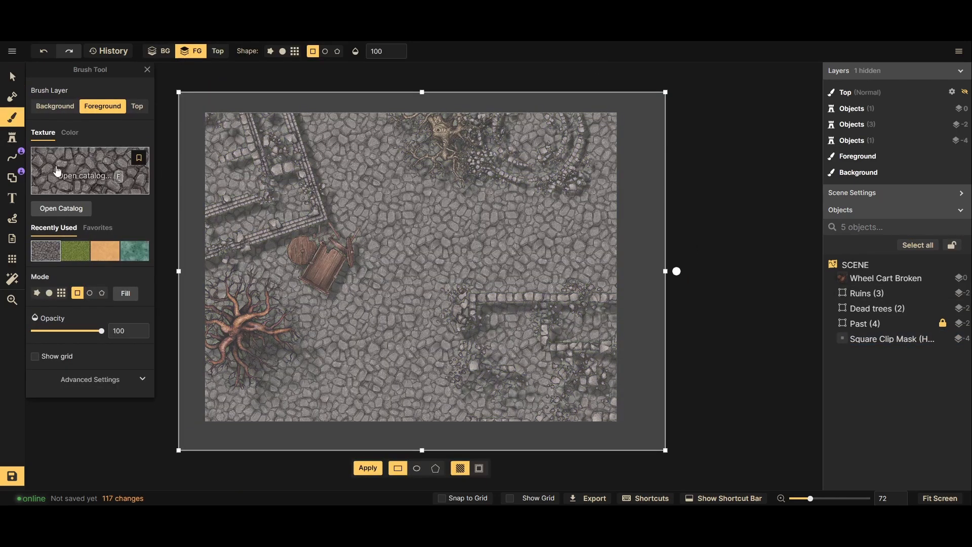
Choose the patchy grass-and-dirt texture from the Core textures and set up a round Foreground brush with opacity 50
{"action": "left_click", "coordinate": [73, 163]}
{"action": "scroll", "coordinate": [534, 216], "scroll_direction": "down", "scroll_amount": 4}
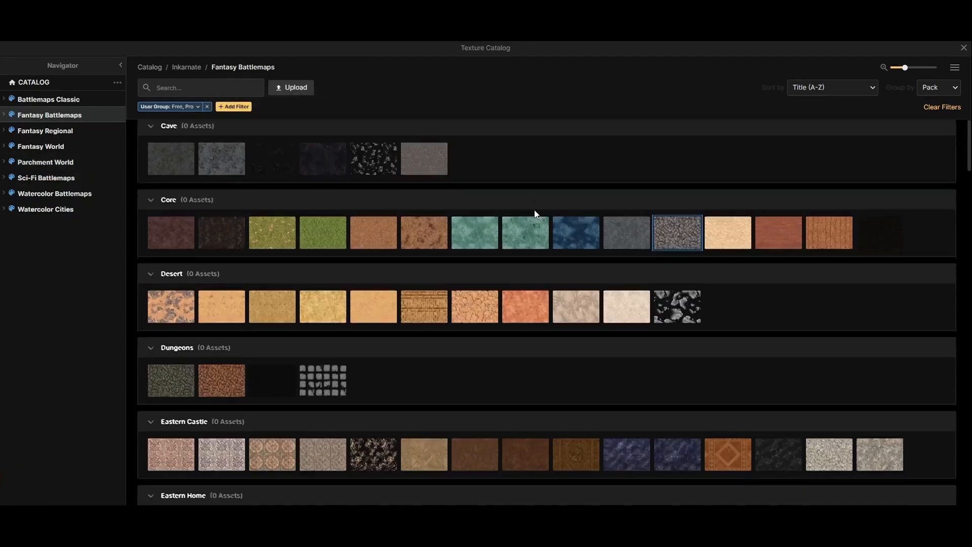
{"action": "scroll", "coordinate": [522, 227], "scroll_direction": "up", "scroll_amount": 4}
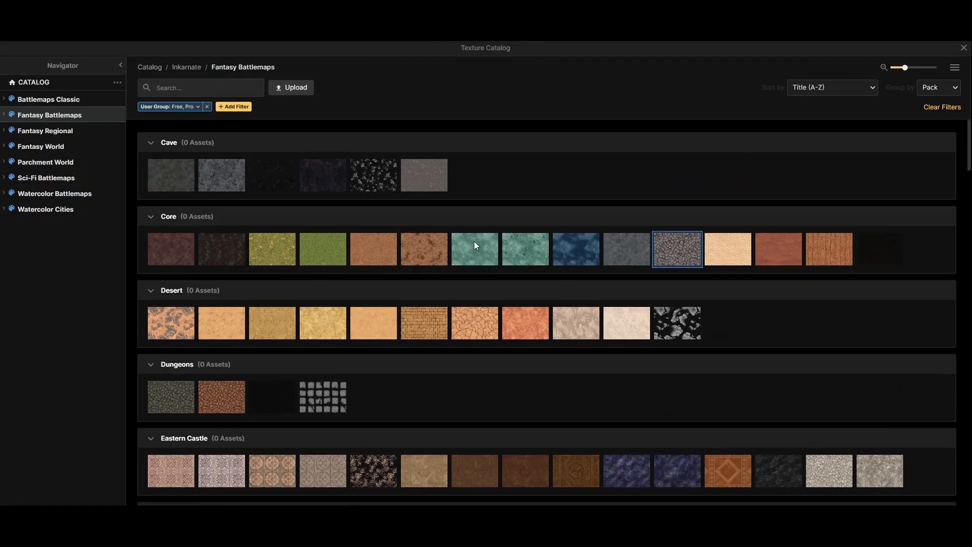
{"action": "left_click", "coordinate": [269, 257]}
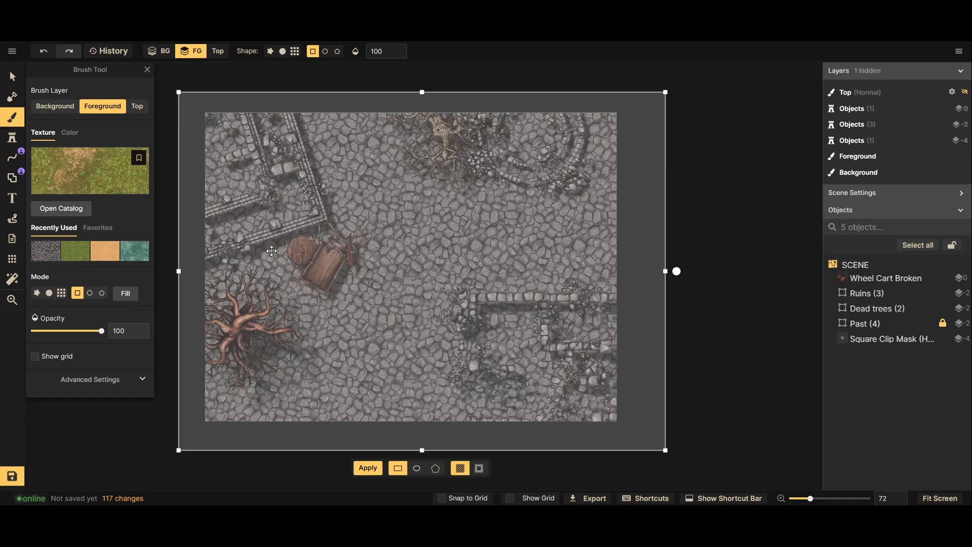
{"action": "left_click", "coordinate": [710, 321]}
{"action": "left_click", "coordinate": [50, 295]}
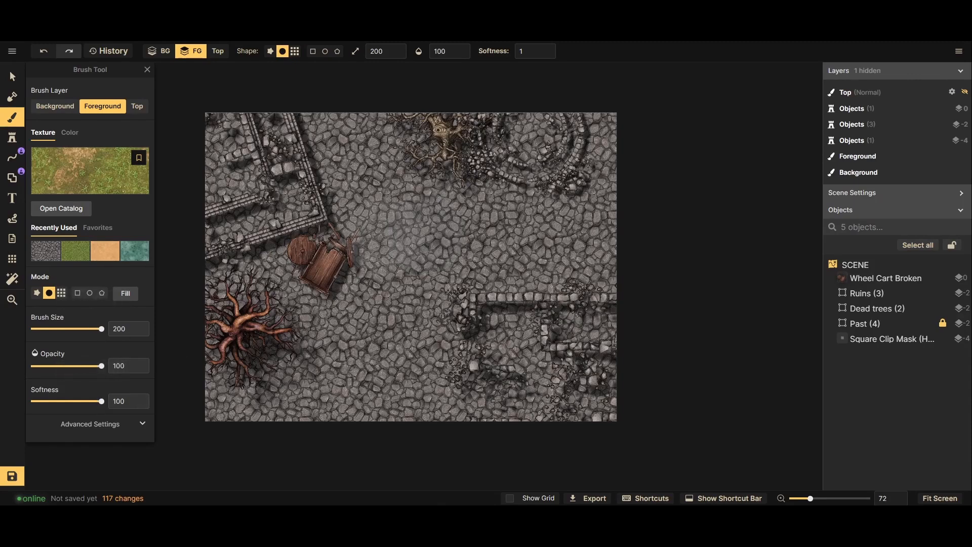
{"action": "scroll", "coordinate": [376, 210], "scroll_direction": "up", "scroll_amount": 1}
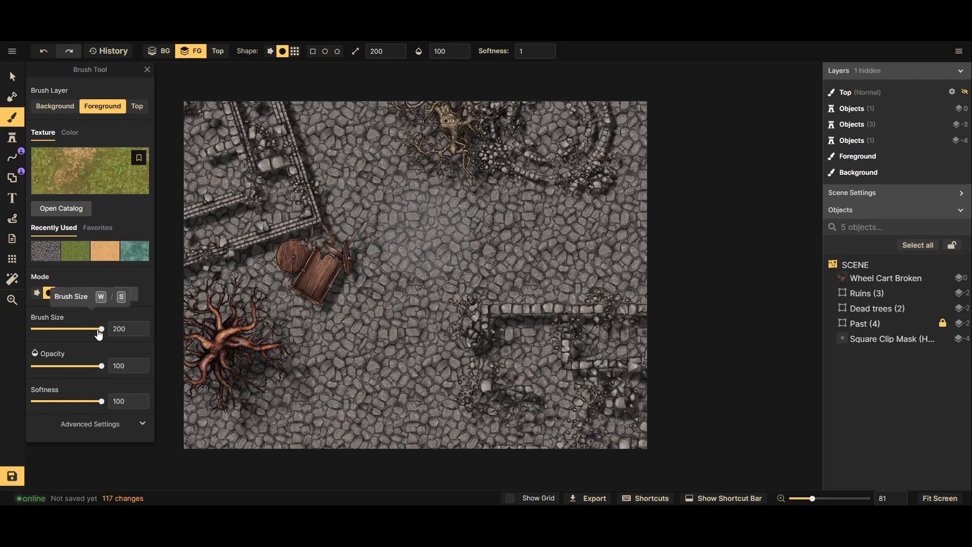
{"action": "double_click", "coordinate": [119, 328]}
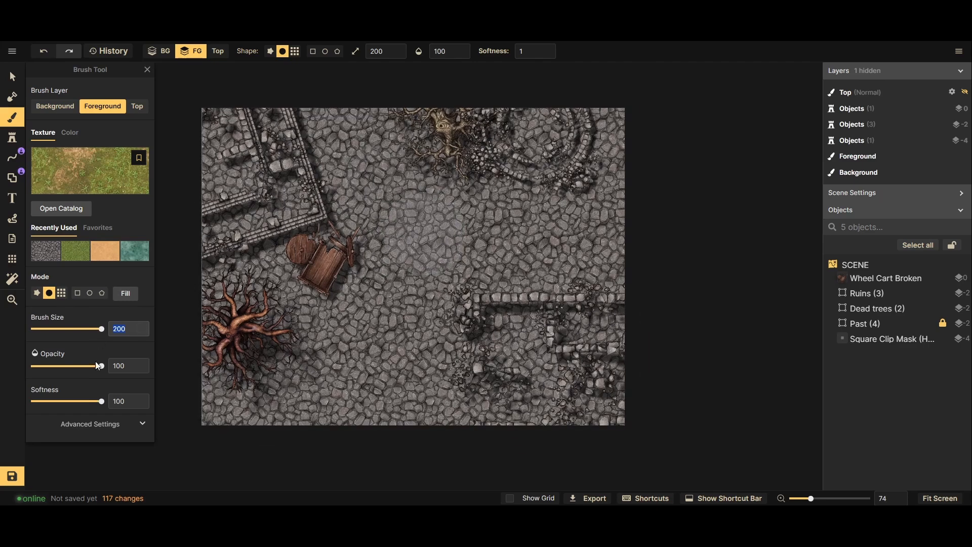
{"action": "left_click", "coordinate": [124, 366]}
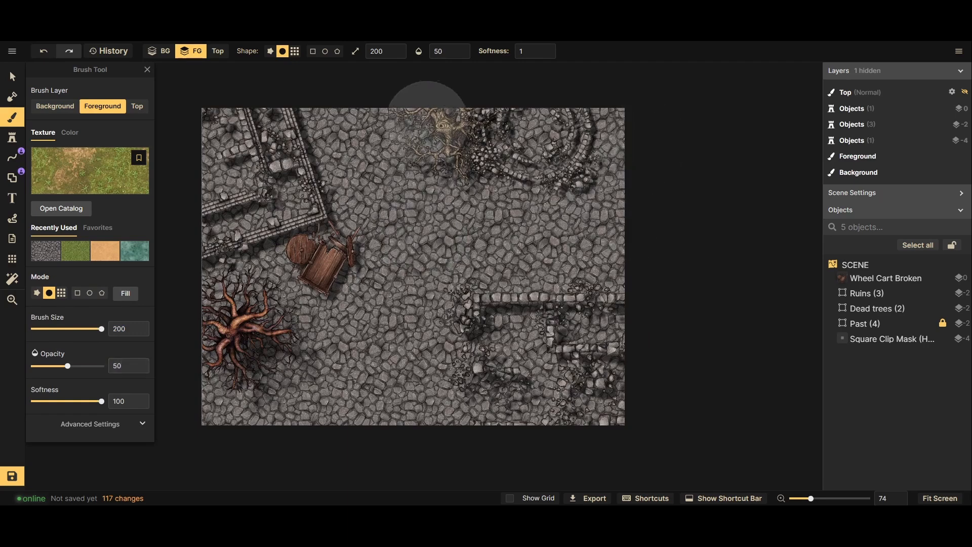
Paint grassy patches around both dead trees, among the ruins, along the central path and near the map's upper-right edge
{"action": "mouse_move", "coordinate": [438, 139]}
{"action": "left_mouse_down"}
{"action": "mouse_move", "coordinate": [446, 121]}
{"action": "mouse_move", "coordinate": [458, 162]}
{"action": "mouse_move", "coordinate": [272, 212]}
{"action": "mouse_move", "coordinate": [228, 325]}
{"action": "mouse_move", "coordinate": [232, 347]}
{"action": "mouse_move", "coordinate": [223, 326]}
{"action": "mouse_move", "coordinate": [208, 364]}
{"action": "left_mouse_up"}
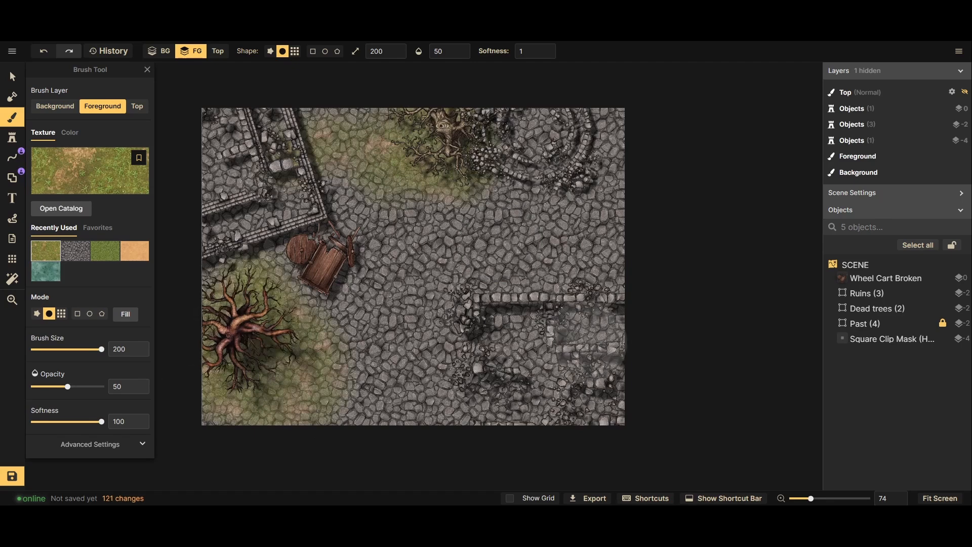
{"action": "left_click_drag", "start_coordinate": [554, 333], "coordinate": [506, 306]}
{"action": "left_click_drag", "start_coordinate": [415, 298], "coordinate": [431, 226]}
{"action": "left_click_drag", "start_coordinate": [609, 175], "coordinate": [599, 124]}
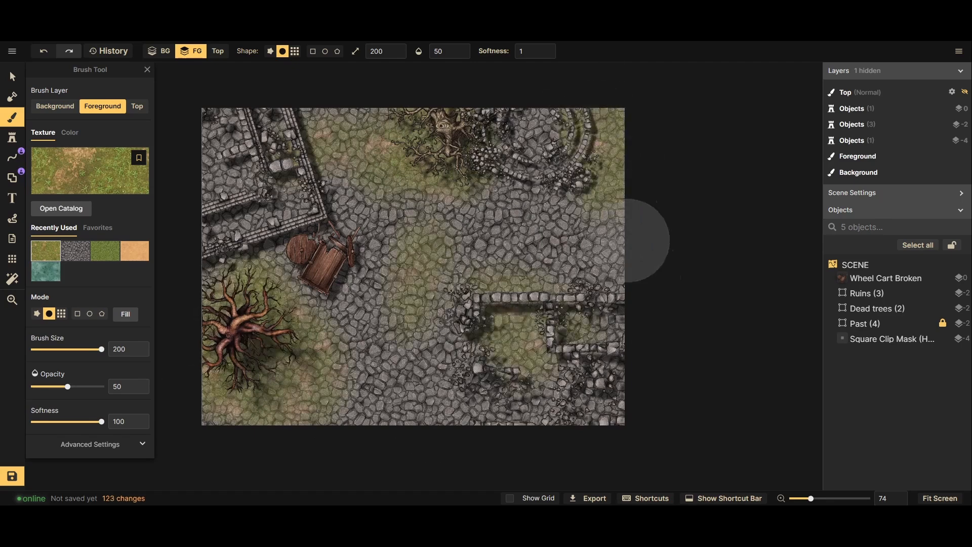
{"action": "left_click_drag", "start_coordinate": [219, 156], "coordinate": [205, 142]}
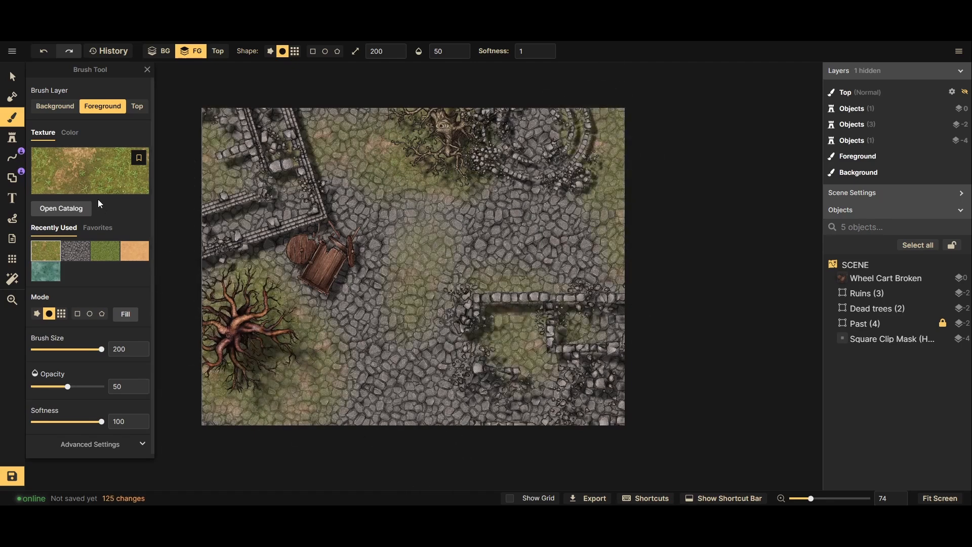
Paint the grey rock texture from the Desert textures over the ruined areas at opacity 75
{"action": "left_click", "coordinate": [82, 160]}
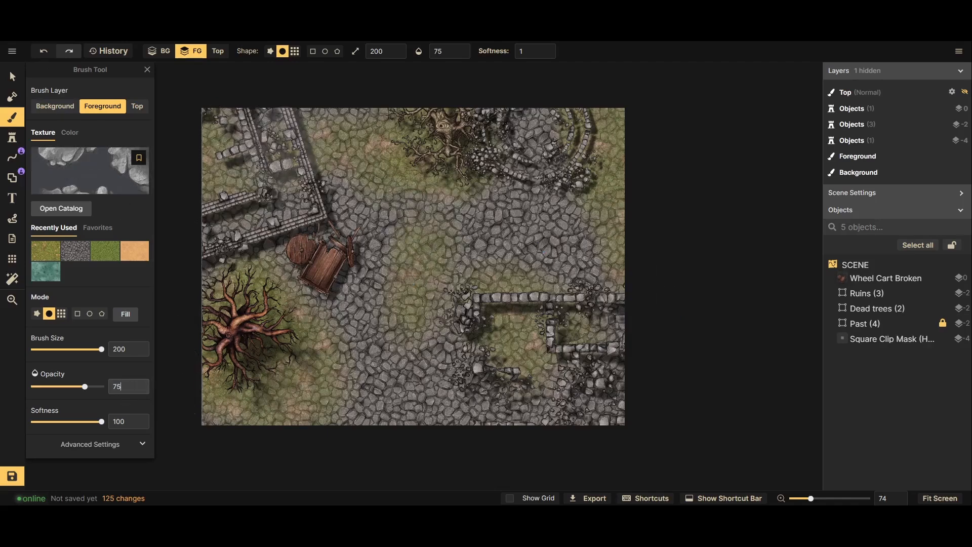
{"action": "mouse_move", "coordinate": [222, 221]}
{"action": "left_mouse_down"}
{"action": "mouse_move", "coordinate": [252, 140]}
{"action": "mouse_move", "coordinate": [295, 226]}
{"action": "left_mouse_up"}
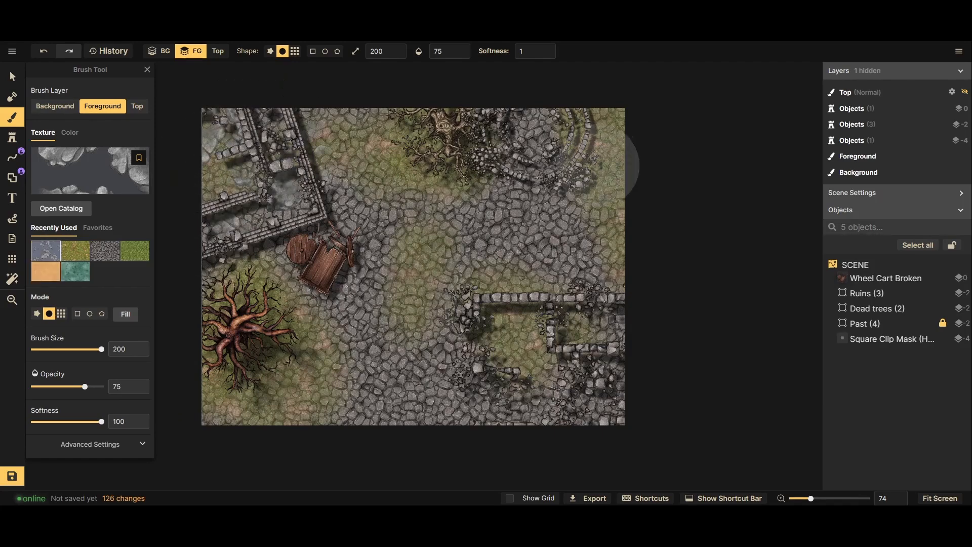
{"action": "mouse_move", "coordinate": [645, 325]}
{"action": "left_mouse_down"}
{"action": "mouse_move", "coordinate": [624, 343]}
{"action": "mouse_move", "coordinate": [603, 304]}
{"action": "mouse_move", "coordinate": [523, 263]}
{"action": "mouse_move", "coordinate": [464, 324]}
{"action": "mouse_move", "coordinate": [505, 405]}
{"action": "left_mouse_up"}
Choose the mossy green stone texture from the Farm textures, undo a trial stroke over the map's left side, and set opacity to 25
{"action": "left_click", "coordinate": [61, 208]}
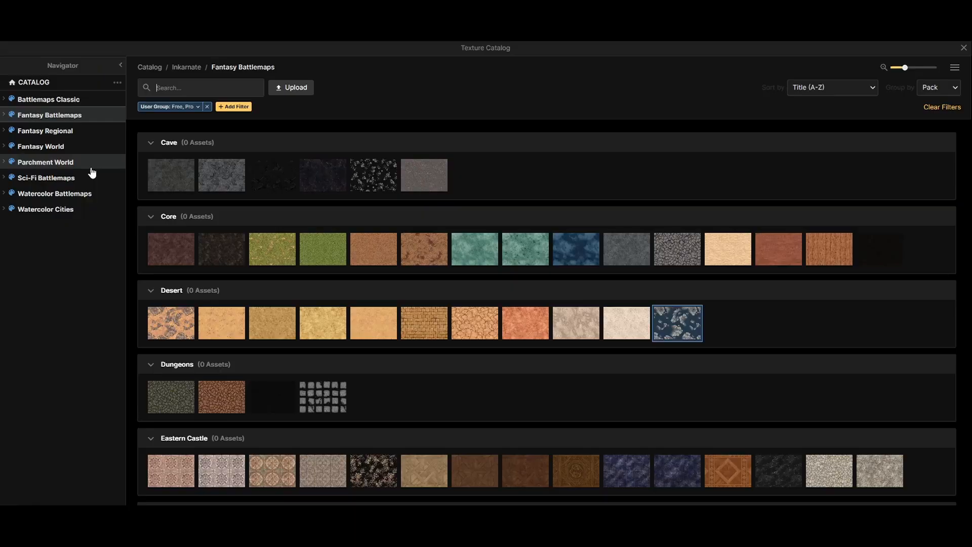
{"action": "scroll", "coordinate": [760, 335], "scroll_direction": "down", "scroll_amount": 5}
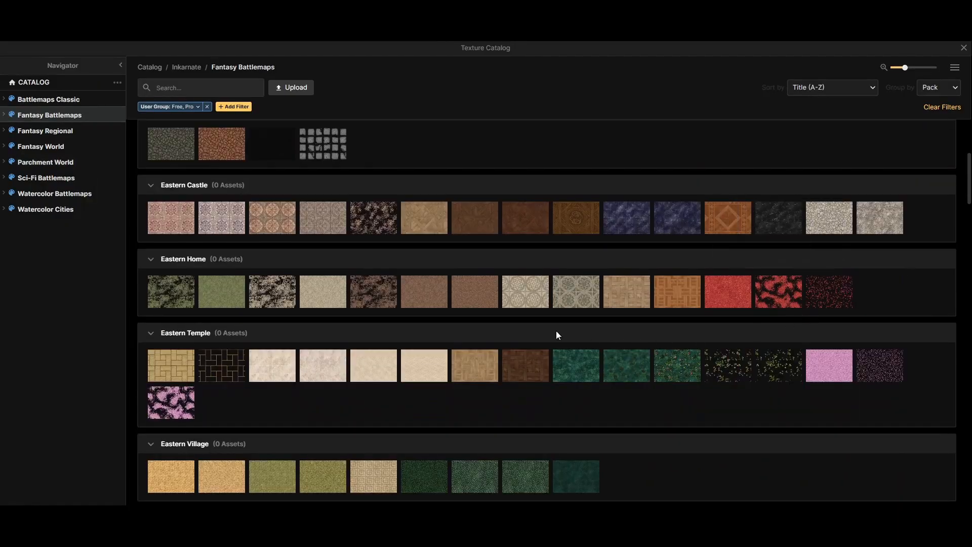
{"action": "scroll", "coordinate": [698, 317], "scroll_direction": "down", "scroll_amount": 3}
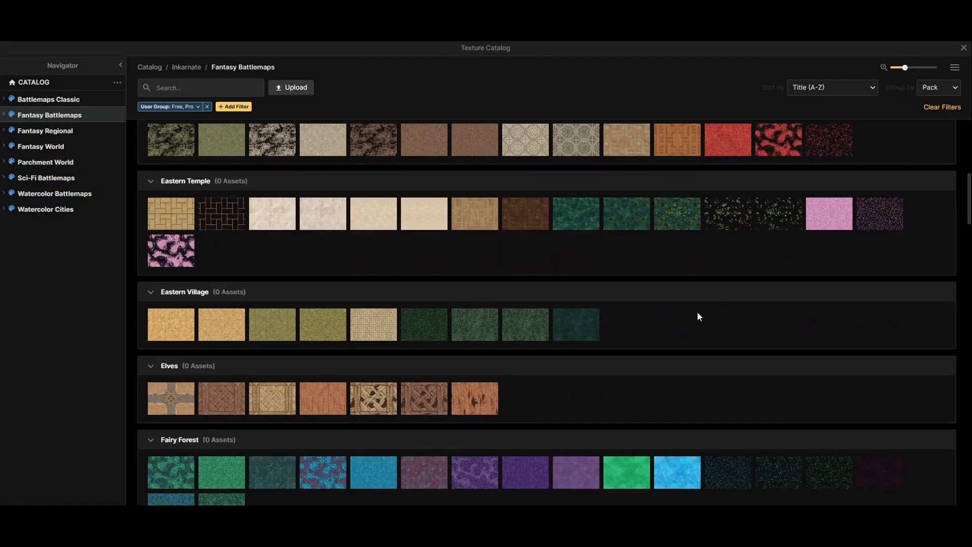
{"action": "scroll", "coordinate": [695, 293], "scroll_direction": "down", "scroll_amount": 7}
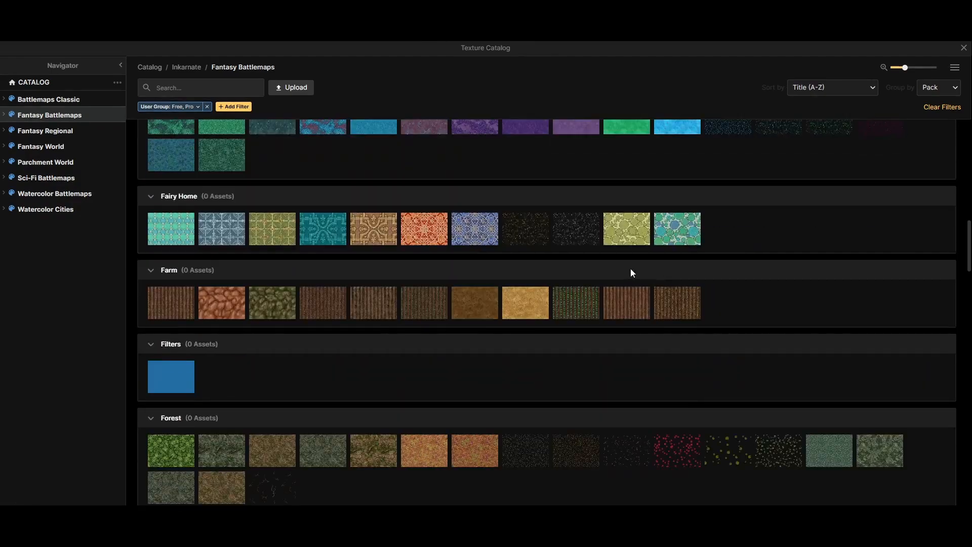
{"action": "left_click", "coordinate": [277, 314]}
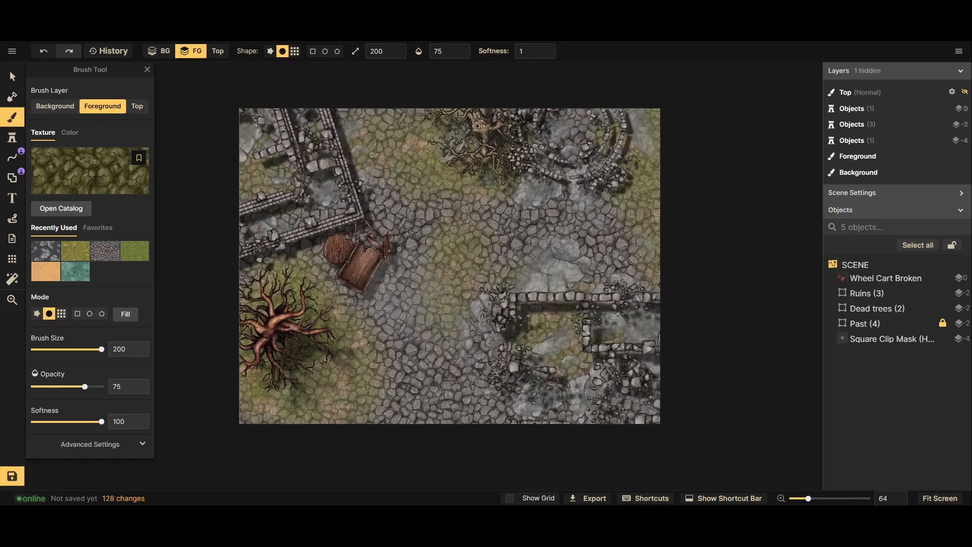
{"action": "mouse_move", "coordinate": [286, 102]}
{"action": "left_mouse_down"}
{"action": "mouse_move", "coordinate": [315, 108]}
{"action": "mouse_move", "coordinate": [256, 126]}
{"action": "mouse_move", "coordinate": [235, 239]}
{"action": "mouse_move", "coordinate": [264, 322]}
{"action": "left_mouse_up"}
{"action": "key", "text": "ctrl+z"}
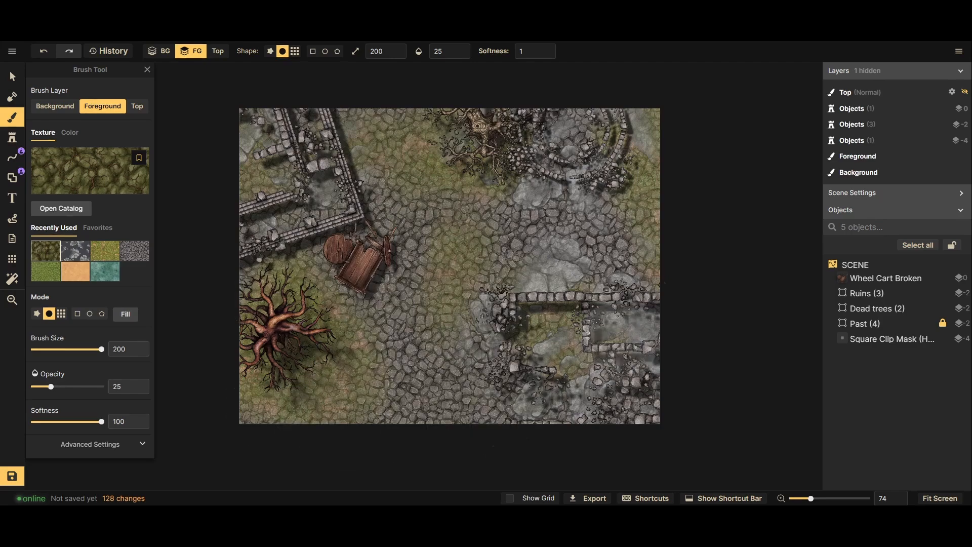
Search the textures for "crack", choose the dark Cave crack texture, and switch the brush to rectangle mode
{"action": "left_click", "coordinate": [71, 172]}
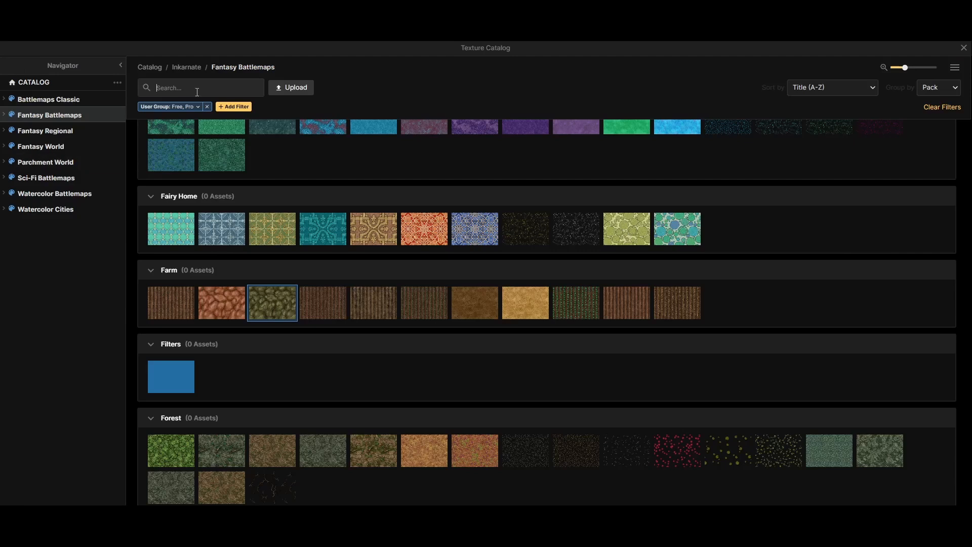
{"action": "left_click", "coordinate": [193, 89]}
{"action": "type", "text": "crack"}
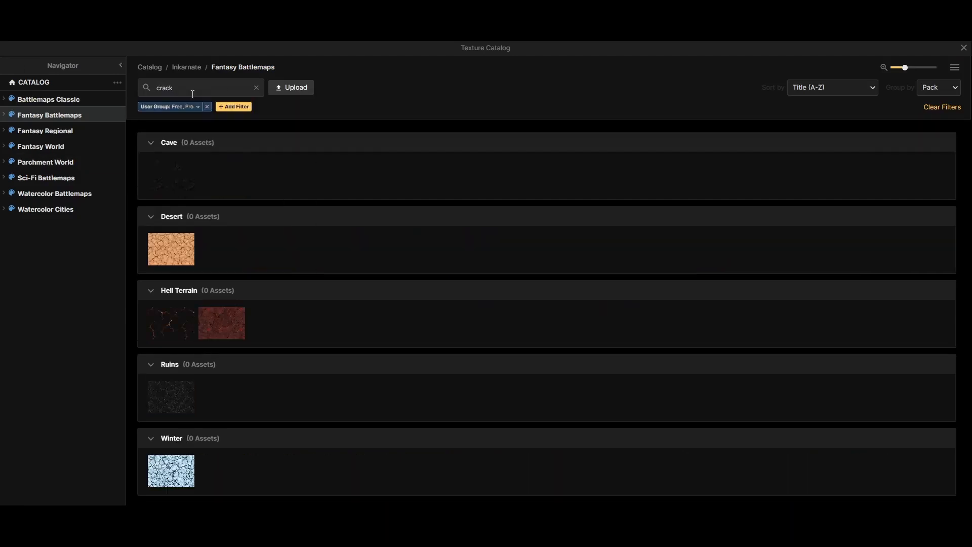
{"action": "left_click", "coordinate": [175, 185]}
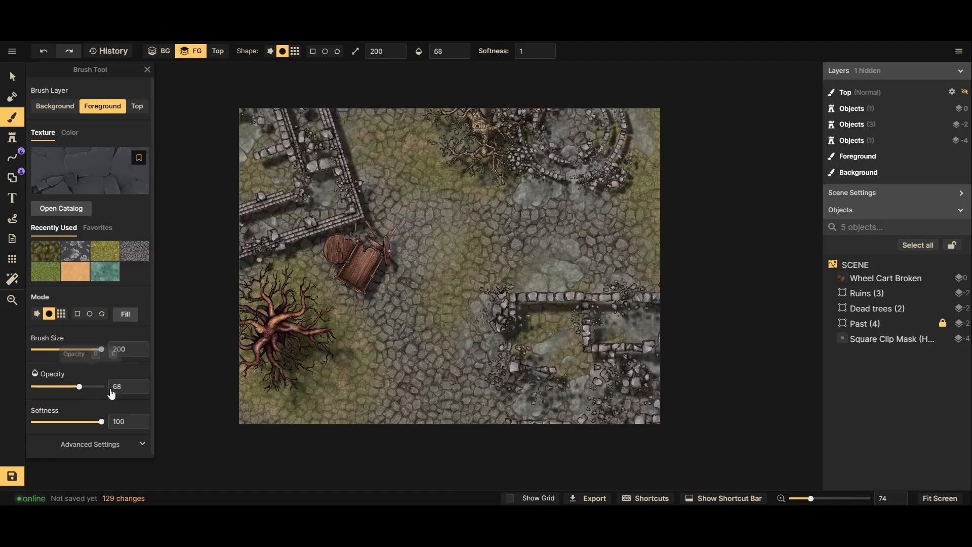
{"action": "left_click", "coordinate": [77, 313]}
Try covering the whole map with the crack texture at opacity 100 and undo the fill
{"action": "mouse_move", "coordinate": [205, 65]}
{"action": "left_mouse_down"}
{"action": "mouse_move", "coordinate": [702, 409]}
{"action": "mouse_move", "coordinate": [705, 449]}
{"action": "left_mouse_up"}
{"action": "left_click", "coordinate": [401, 466]}
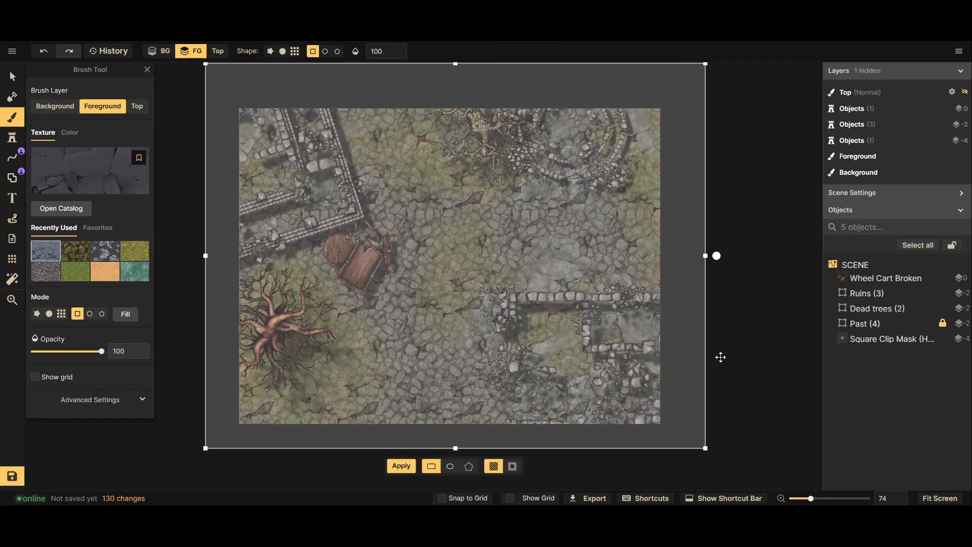
{"action": "scroll", "coordinate": [526, 209], "scroll_direction": "up", "scroll_amount": 3}
{"action": "scroll", "coordinate": [479, 234], "scroll_direction": "down", "scroll_amount": 4}
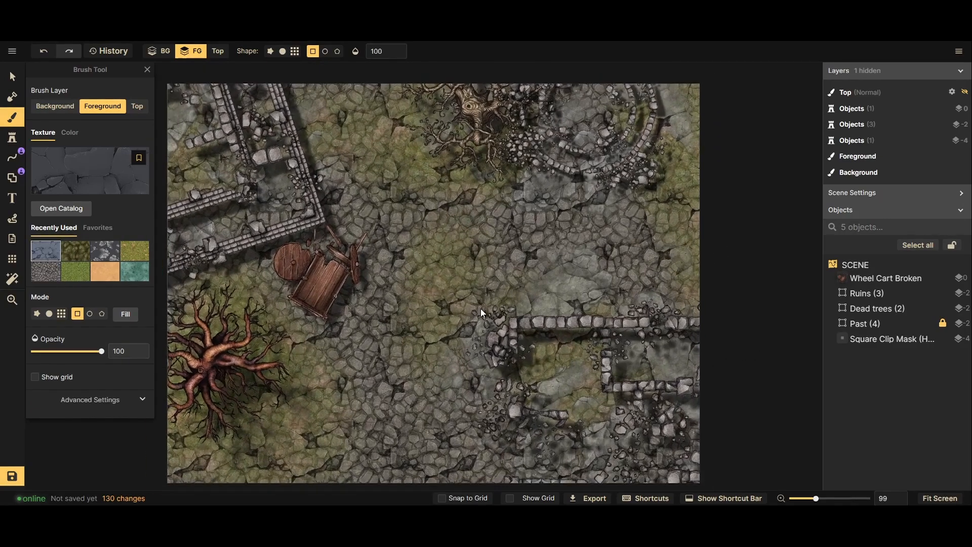
{"action": "key", "text": "ctrl+z"}
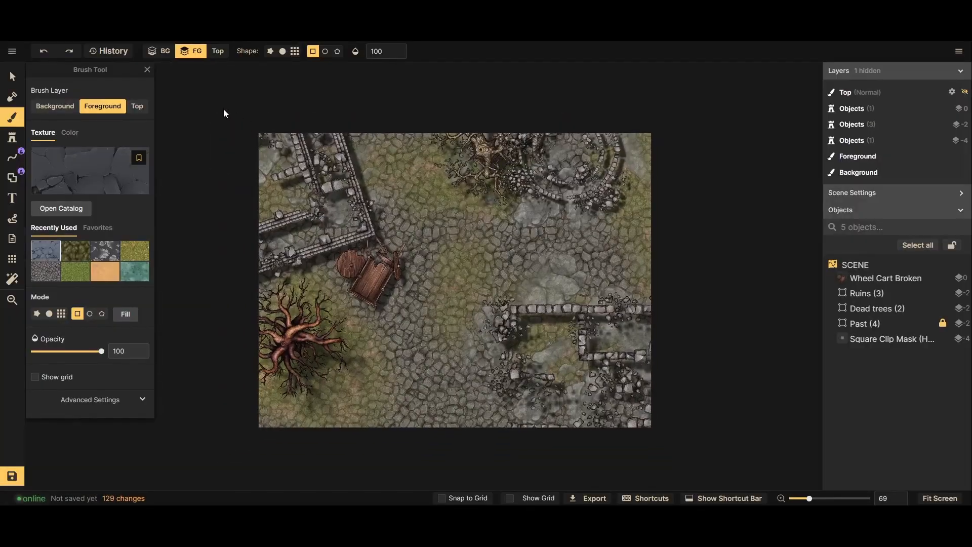
Fill a rectangle covering the whole map with the crack texture at opacity 75
{"action": "mouse_move", "coordinate": [223, 109]}
{"action": "left_mouse_down"}
{"action": "mouse_move", "coordinate": [592, 412]}
{"action": "mouse_move", "coordinate": [704, 456]}
{"action": "left_mouse_up"}
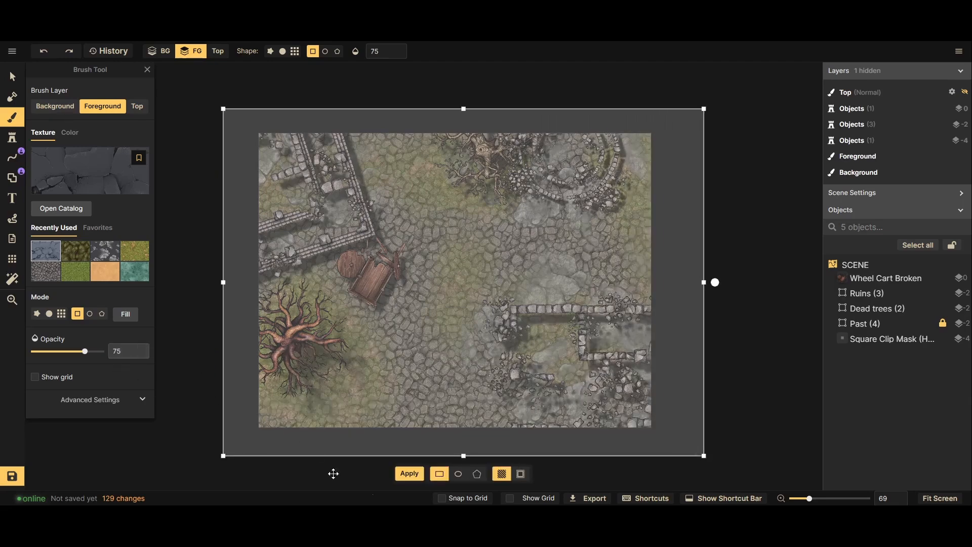
{"action": "left_click", "coordinate": [414, 476]}
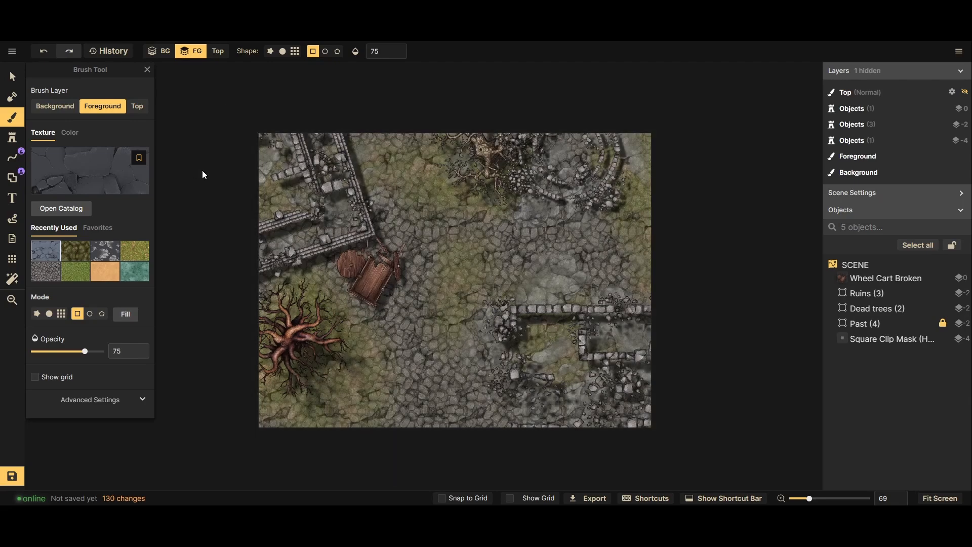
Delete the Square Clip Mask from the scene
{"action": "left_click", "coordinate": [13, 77]}
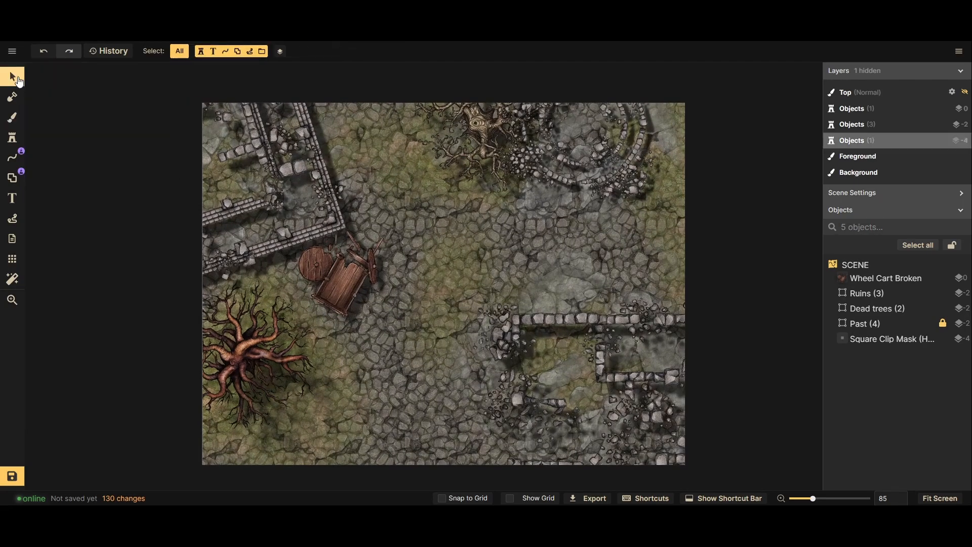
{"action": "scroll", "coordinate": [375, 204], "scroll_direction": "down", "scroll_amount": 2}
{"action": "left_click", "coordinate": [869, 344]}
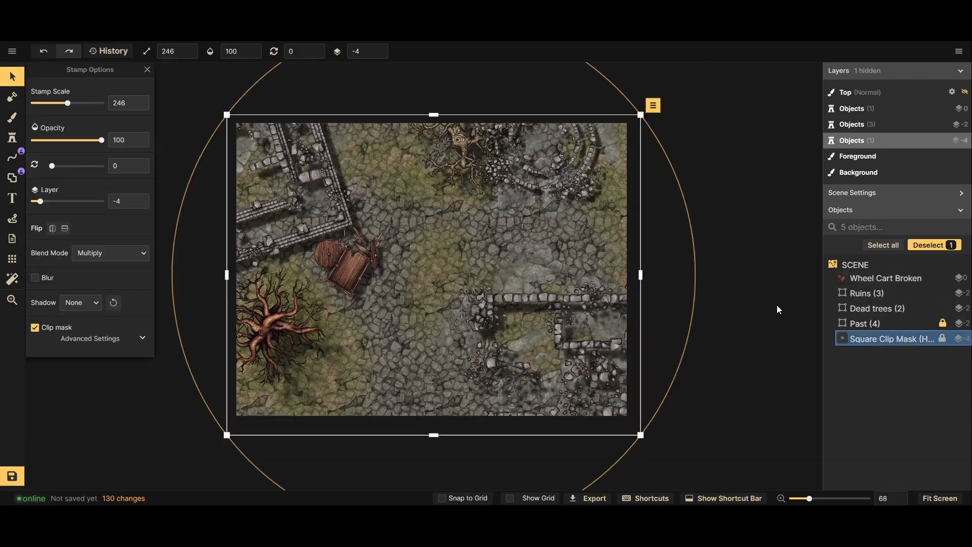
{"action": "key", "text": "Delete"}
Group the broken wheel cart, the ruins and the dead trees under the name Present
{"action": "left_click", "coordinate": [911, 268]}
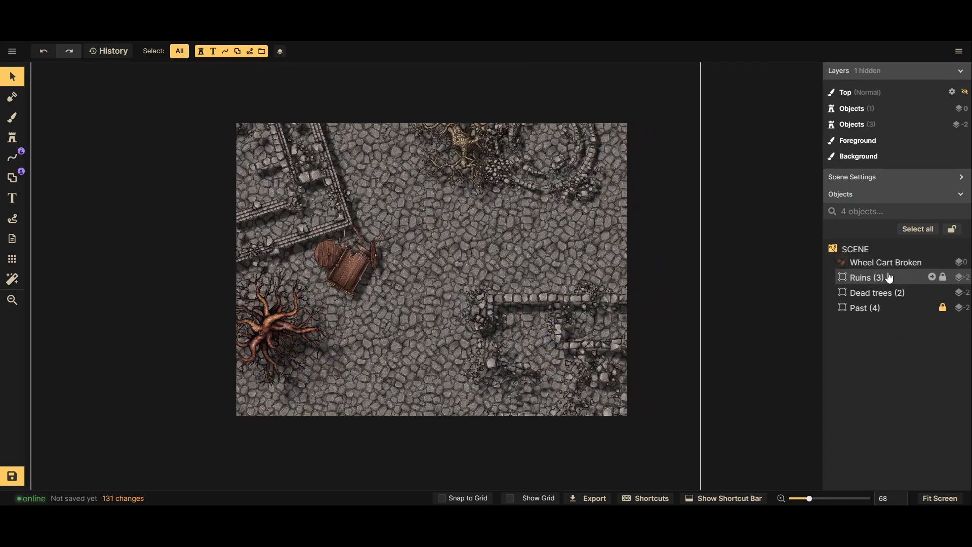
{"action": "left_click", "coordinate": [886, 297]}
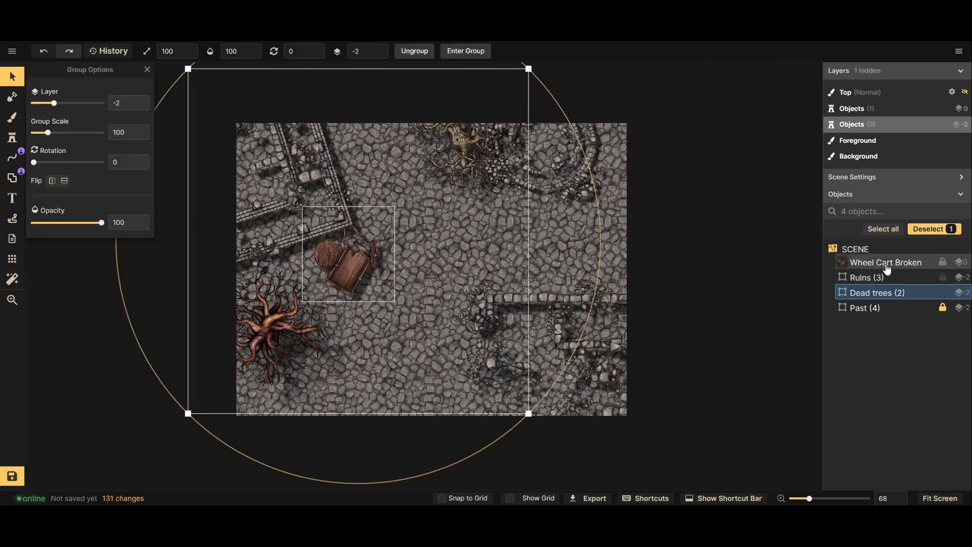
{"action": "left_click", "coordinate": [885, 265], "text": "shift"}
{"action": "key", "text": "ctrl+g"}
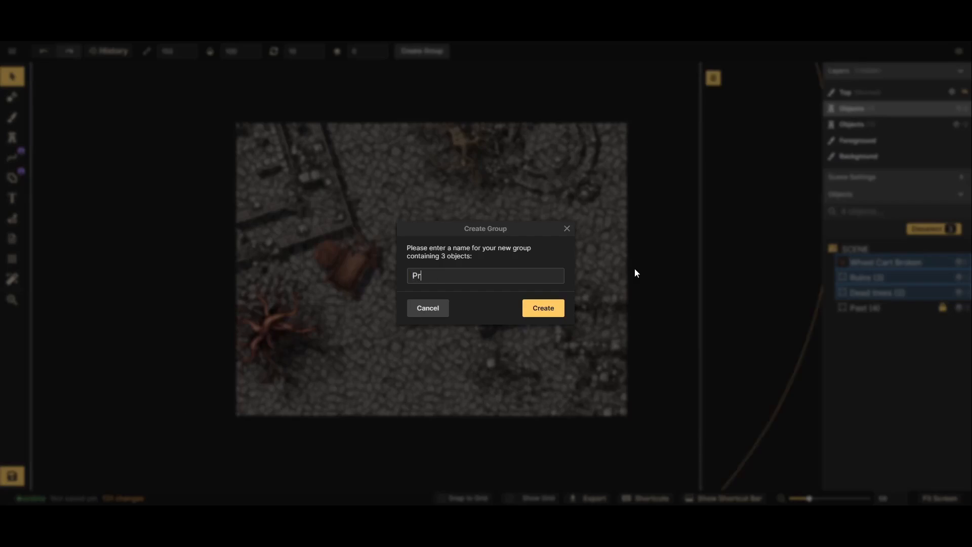
{"action": "type", "text": "Present"}
{"action": "key", "text": "Return"}
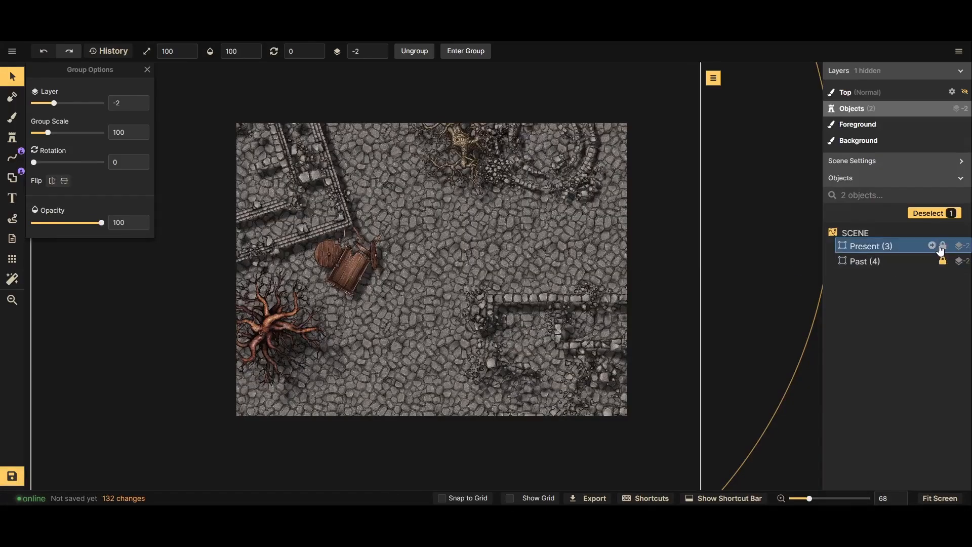
Flatten the locked Present group to the foreground
{"action": "right_click", "coordinate": [861, 252]}
{"action": "mouse_move", "coordinate": [759, 414]}
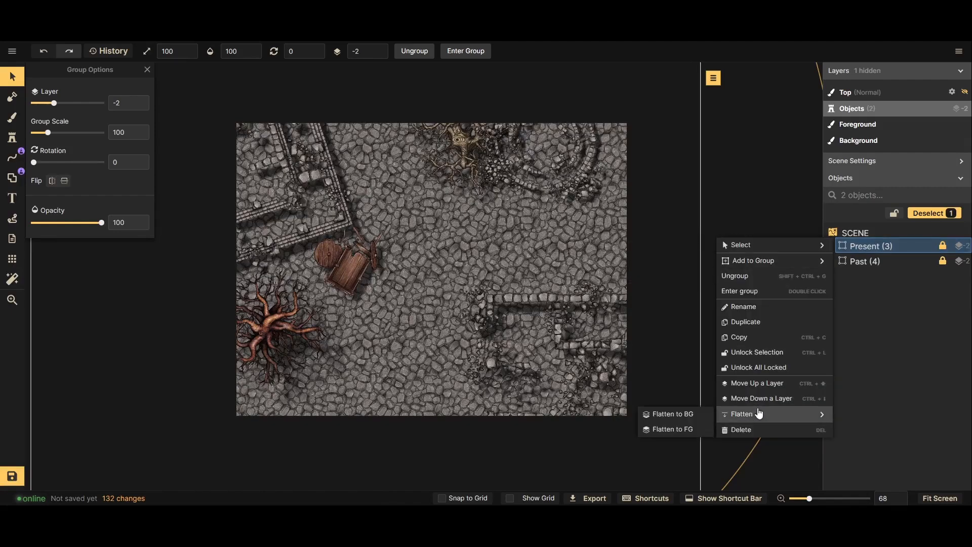
{"action": "left_click", "coordinate": [681, 431]}
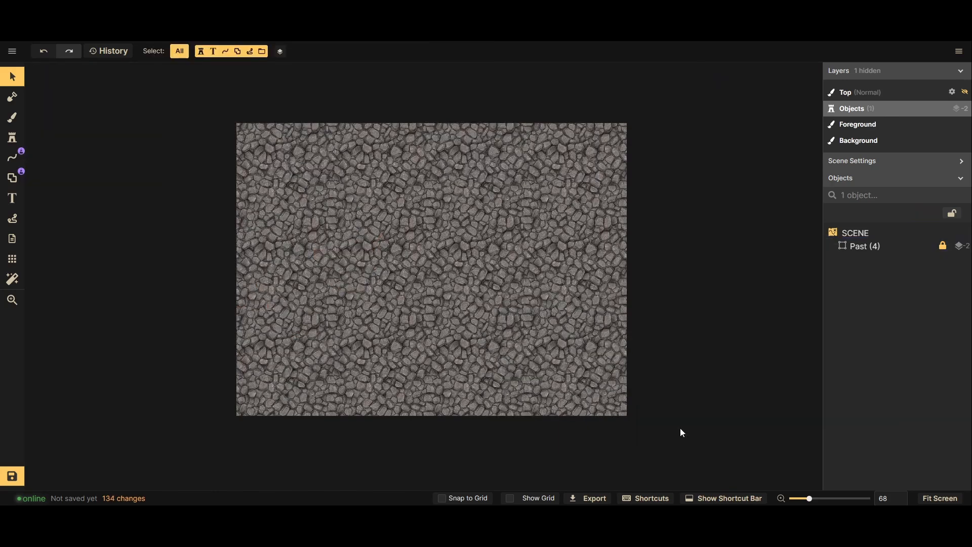
Set the Past group's opacity to 100
{"action": "left_click", "coordinate": [902, 250]}
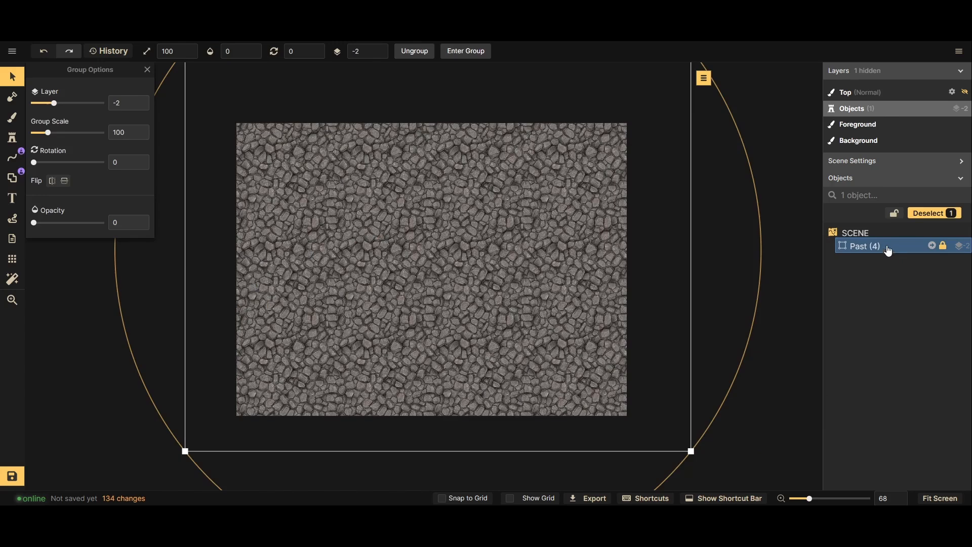
{"action": "left_click_drag", "start_coordinate": [37, 228], "coordinate": [137, 223]}
{"action": "left_click", "coordinate": [735, 270]}
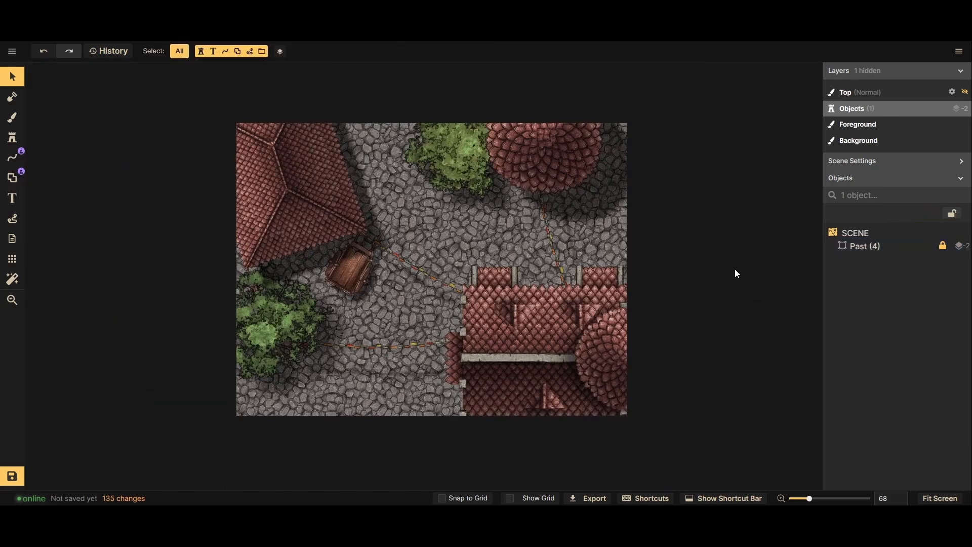
Place the favorite soft Circle Clip Mask stamp on the street between the buildings and enlarge it to scale 456
{"action": "left_click", "coordinate": [12, 138]}
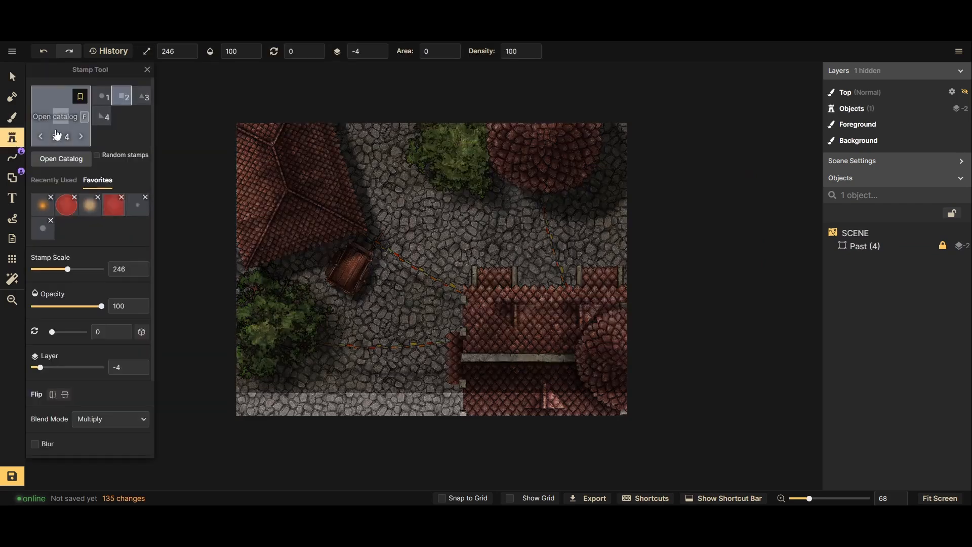
{"action": "left_click", "coordinate": [130, 215]}
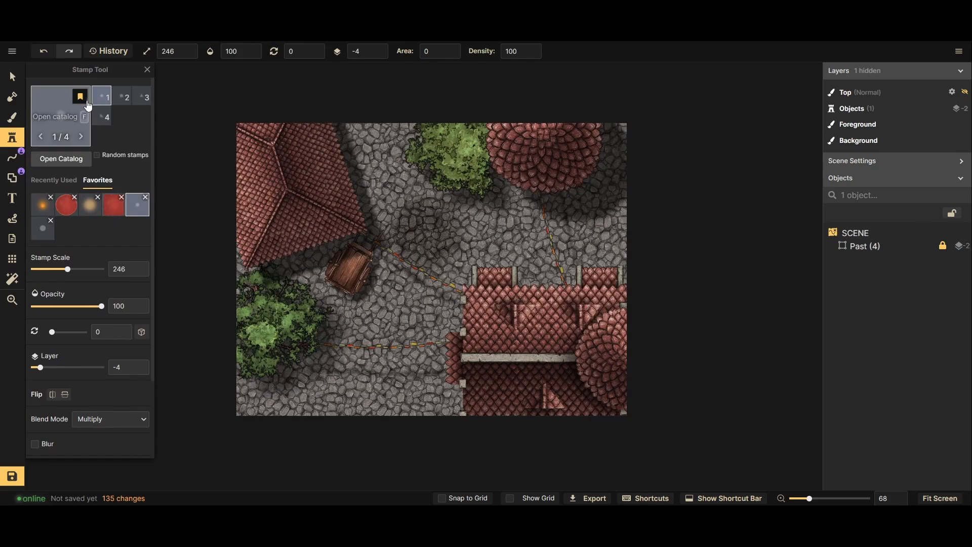
{"action": "left_click", "coordinate": [434, 234]}
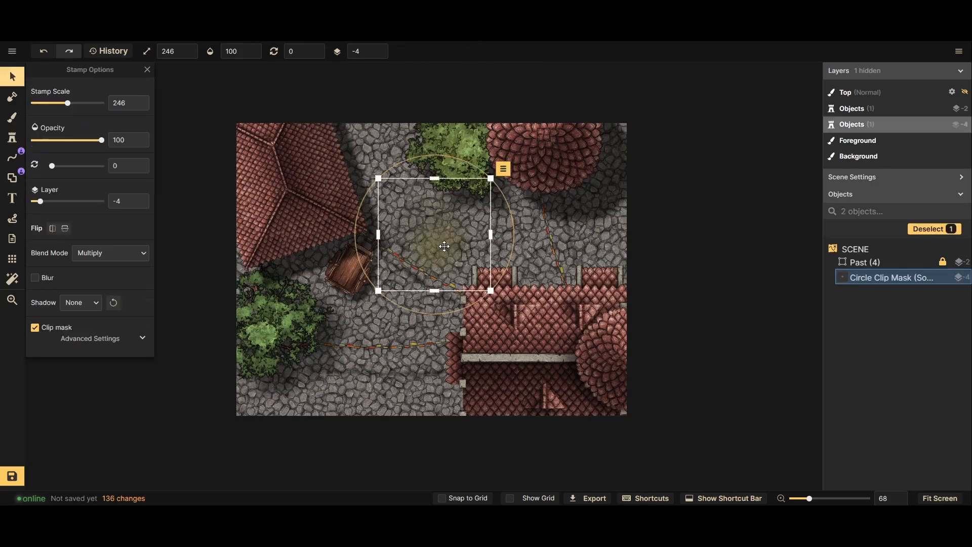
{"action": "scroll", "coordinate": [445, 246], "scroll_direction": "up", "scroll_amount": 10}
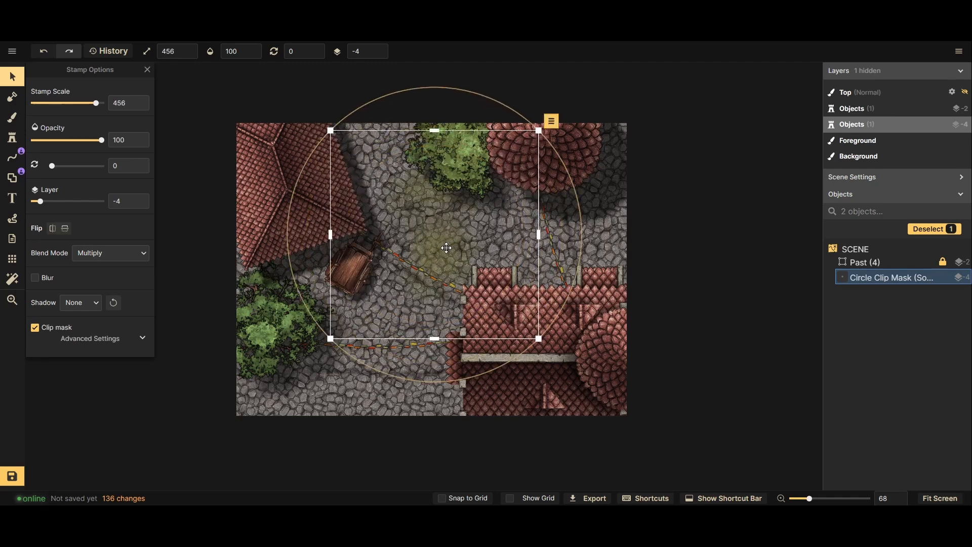
{"action": "scroll", "coordinate": [444, 247], "scroll_direction": "up", "scroll_amount": 3}
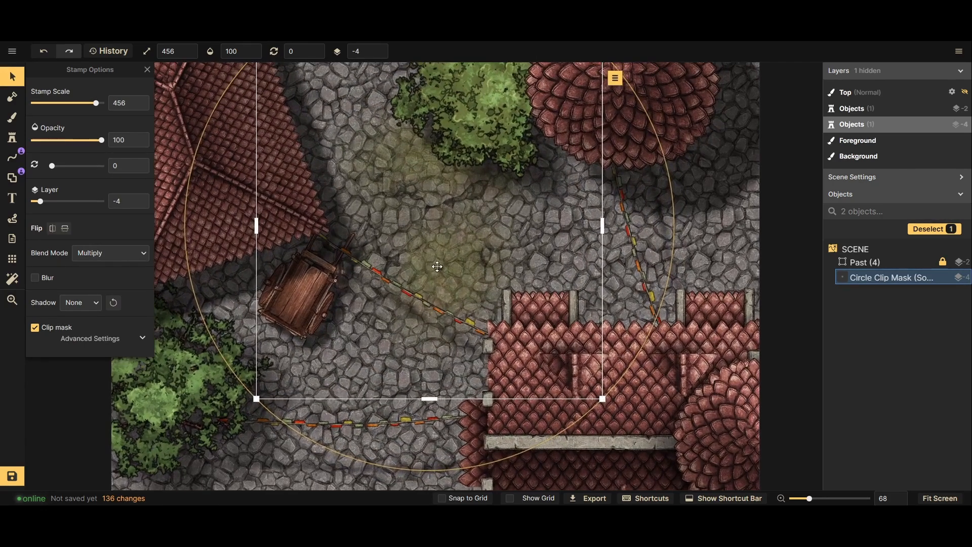
{"action": "mouse_move", "coordinate": [437, 266]}
{"action": "left_mouse_down"}
{"action": "mouse_move", "coordinate": [475, 178]}
{"action": "mouse_move", "coordinate": [448, 275]}
{"action": "left_mouse_up"}
{"action": "scroll", "coordinate": [401, 305], "scroll_direction": "down", "scroll_amount": 1}
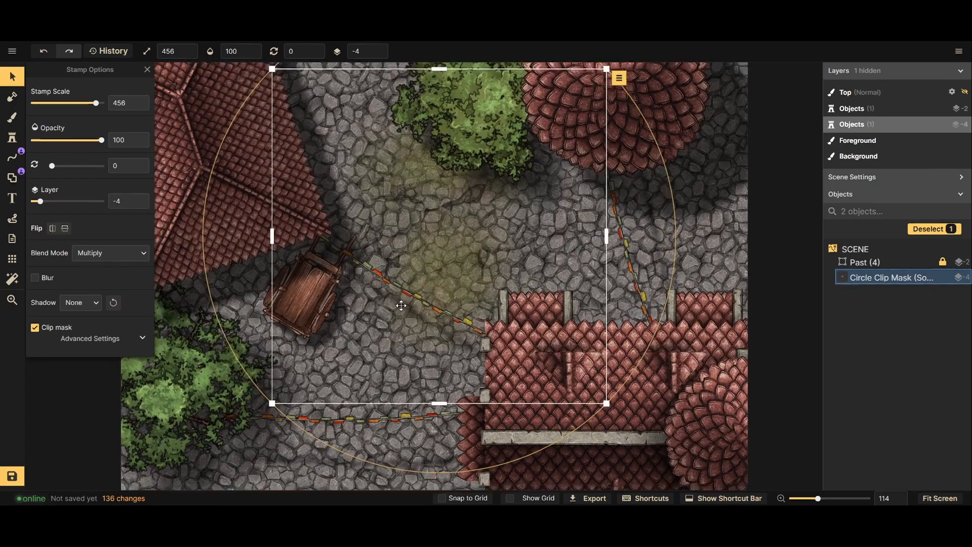
{"action": "scroll", "coordinate": [401, 305], "scroll_direction": "down", "scroll_amount": 3}
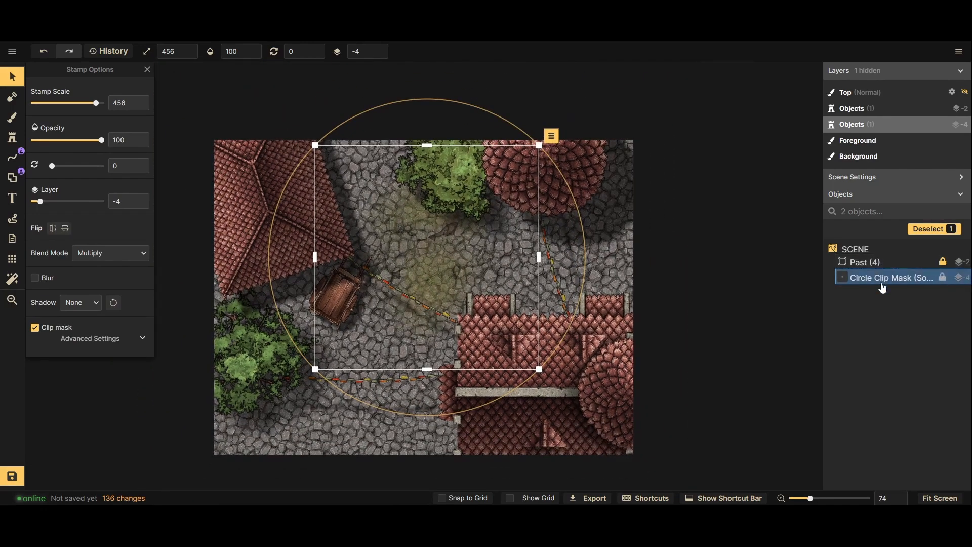
Raise the soft Circle Clip Mask to layer 5, above the Past group
{"action": "left_click", "coordinate": [866, 262]}
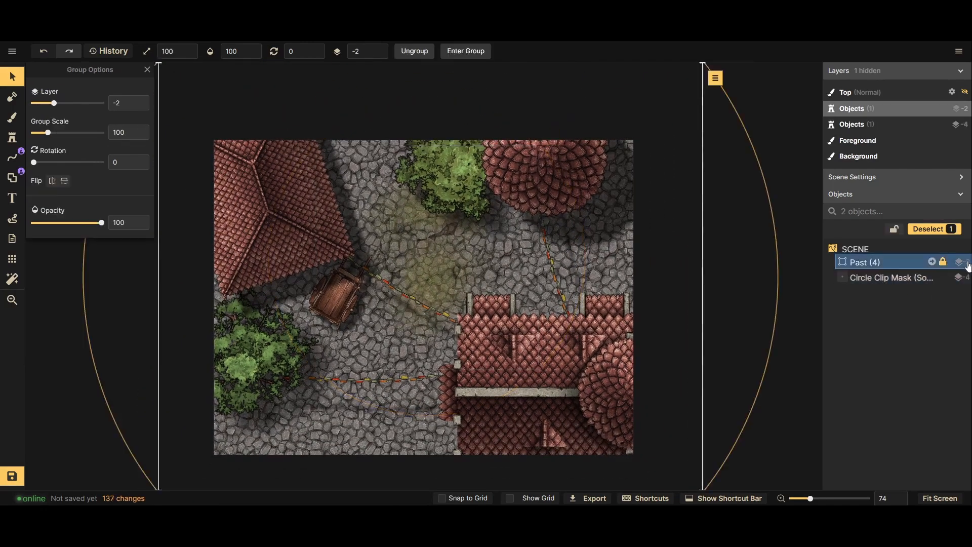
{"action": "left_click", "coordinate": [877, 278]}
{"action": "left_click", "coordinate": [379, 49]}
{"action": "left_click", "coordinate": [380, 48]}
{"action": "left_click", "coordinate": [379, 49]}
{"action": "left_click", "coordinate": [380, 48]}
{"action": "left_click", "coordinate": [380, 48]}
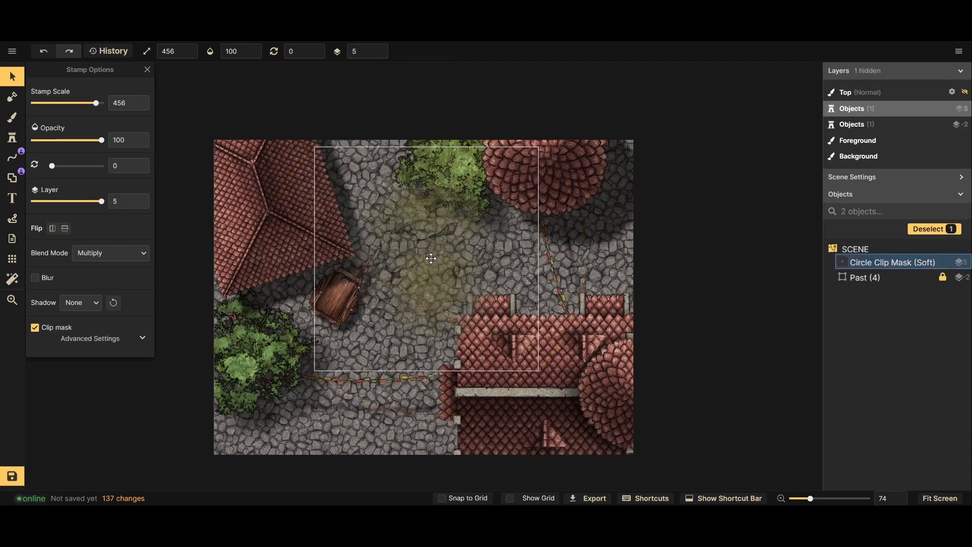
Move the soft clip mask over the upper tree and round roof to inspect the ruins beneath
{"action": "scroll", "coordinate": [425, 283], "scroll_direction": "up", "scroll_amount": 3}
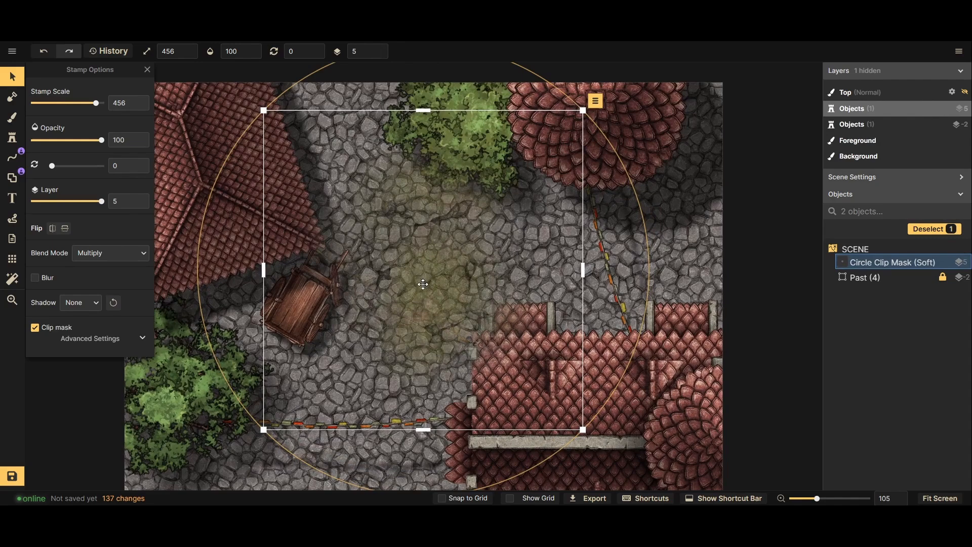
{"action": "left_click_drag", "start_coordinate": [423, 284], "coordinate": [504, 165]}
{"action": "scroll", "coordinate": [502, 168], "scroll_direction": "down", "scroll_amount": 2}
{"action": "scroll", "coordinate": [515, 136], "scroll_direction": "up", "scroll_amount": 9}
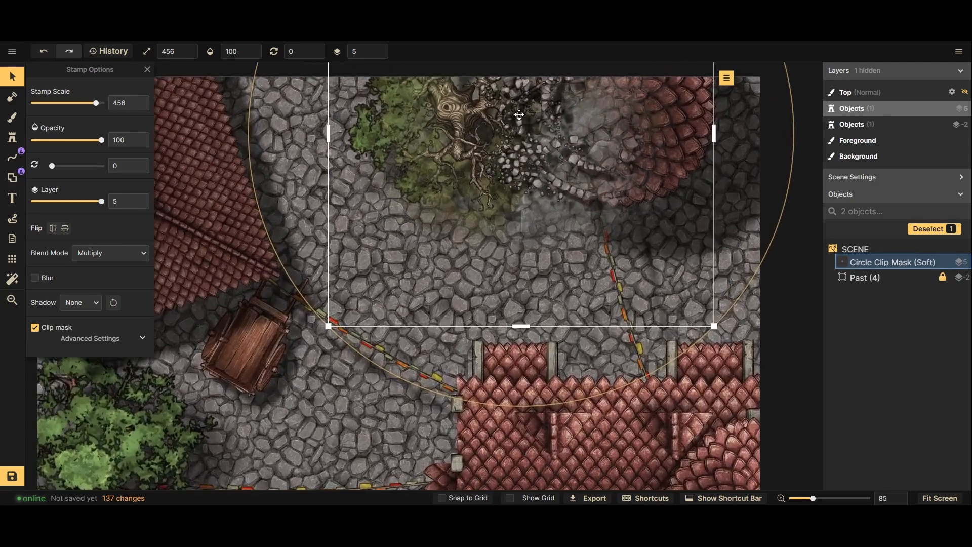
{"action": "scroll", "coordinate": [513, 104], "scroll_direction": "up", "scroll_amount": 2}
{"action": "scroll", "coordinate": [485, 107], "scroll_direction": "up", "scroll_amount": 2}
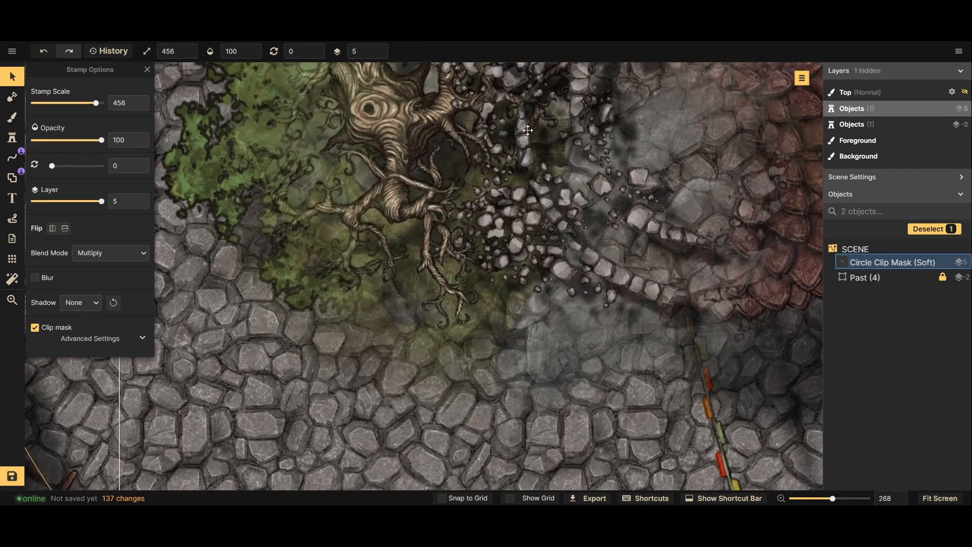
{"action": "scroll", "coordinate": [465, 107], "scroll_direction": "down", "scroll_amount": 6}
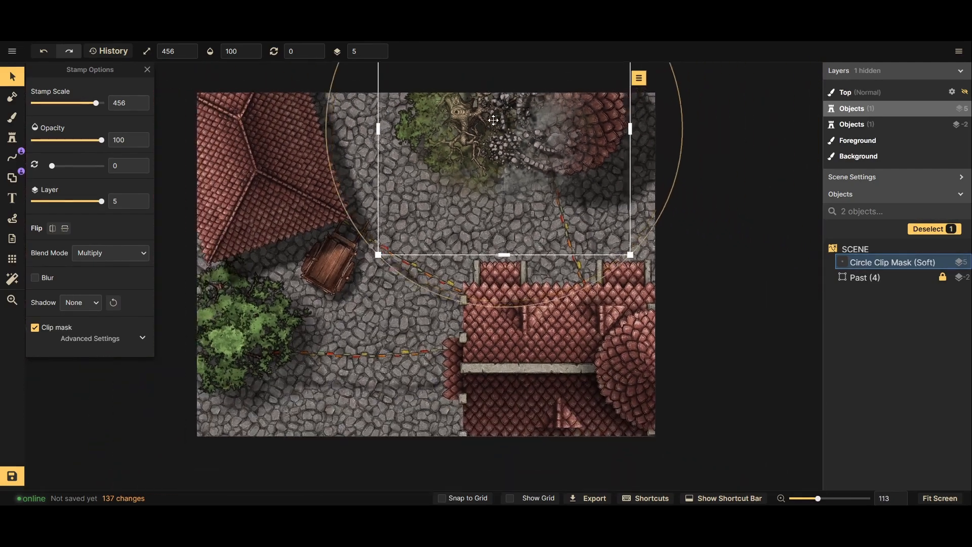
Move the soft clip mask back over the open street between the cart and the lower building
{"action": "scroll", "coordinate": [507, 133], "scroll_direction": "up", "scroll_amount": 1}
{"action": "left_click_drag", "start_coordinate": [507, 132], "coordinate": [356, 298]}
{"action": "scroll", "coordinate": [356, 298], "scroll_direction": "up", "scroll_amount": 5}
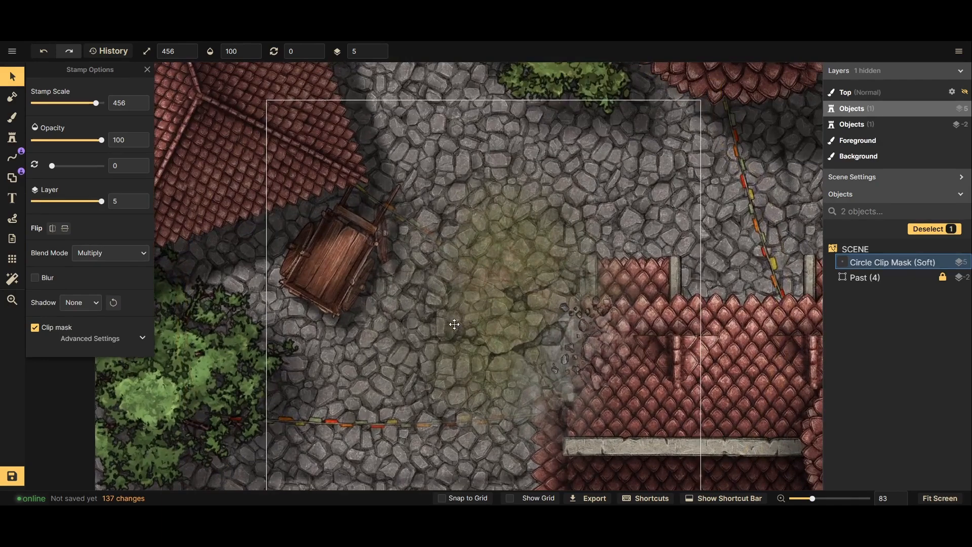
{"action": "left_click_drag", "start_coordinate": [464, 331], "coordinate": [492, 265]}
{"action": "scroll", "coordinate": [340, 267], "scroll_direction": "down", "scroll_amount": 4}
{"action": "scroll", "coordinate": [294, 289], "scroll_direction": "down", "scroll_amount": 2}
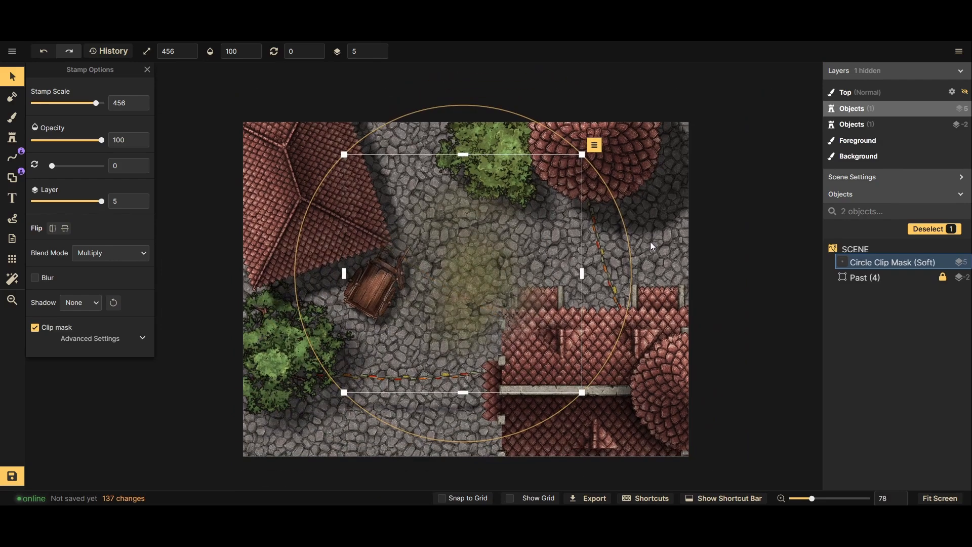
{"action": "left_click", "coordinate": [679, 258]}
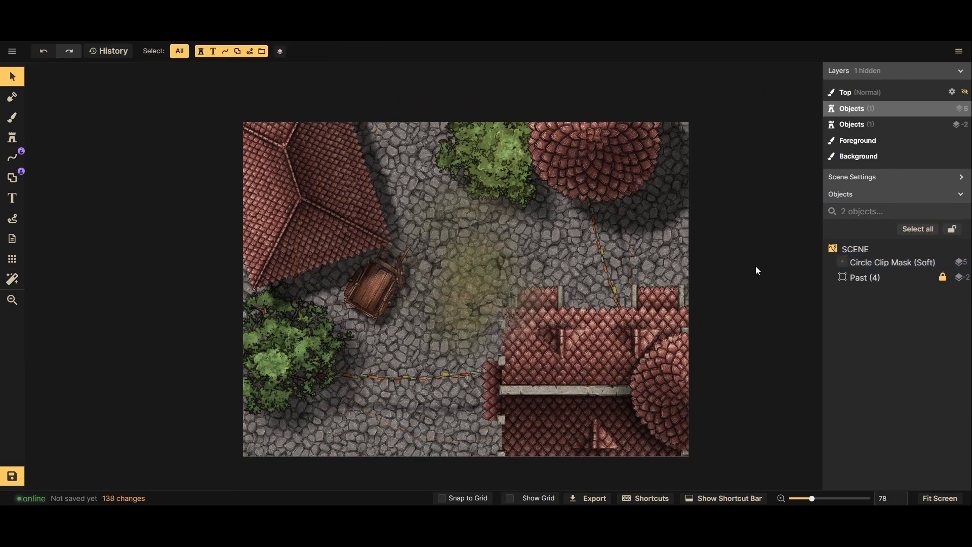
{"action": "left_click", "coordinate": [544, 265]}
{"action": "scroll", "coordinate": [486, 268], "scroll_direction": "up", "scroll_amount": 3}
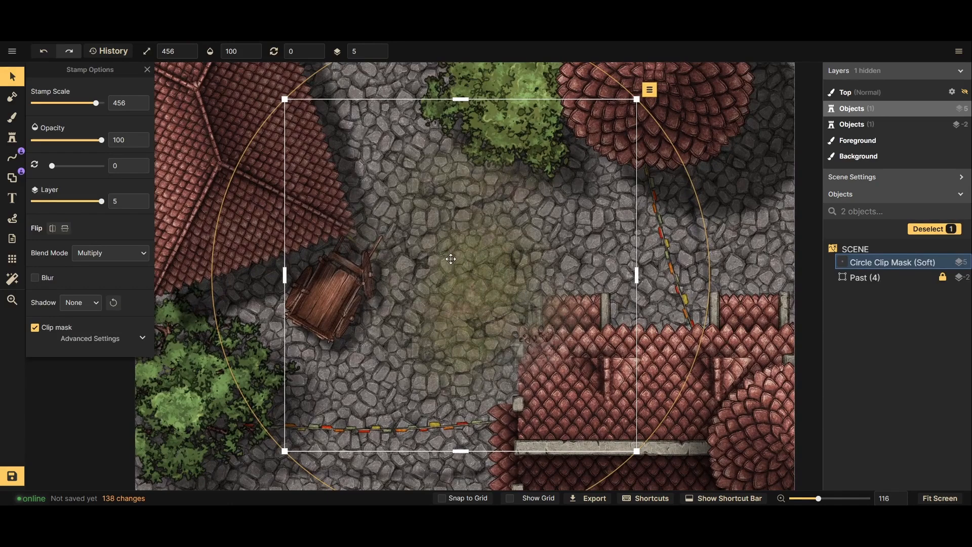
{"action": "scroll", "coordinate": [451, 259], "scroll_direction": "down", "scroll_amount": 2}
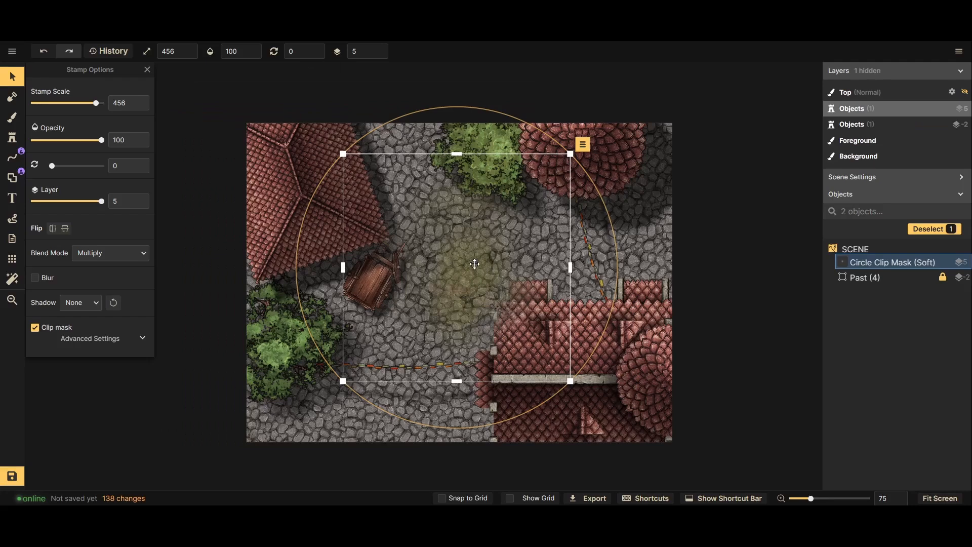
{"action": "left_click_drag", "start_coordinate": [475, 264], "coordinate": [463, 280]}
Search the stamp catalog for "orb" and place the blue Magic Orb at scale 500 on the street
{"action": "left_click", "coordinate": [12, 138]}
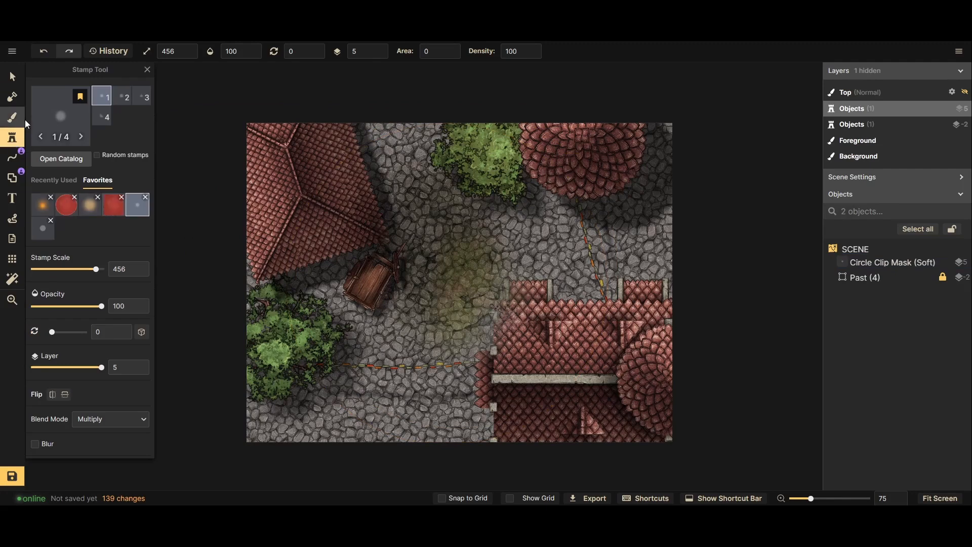
{"action": "left_click", "coordinate": [43, 106]}
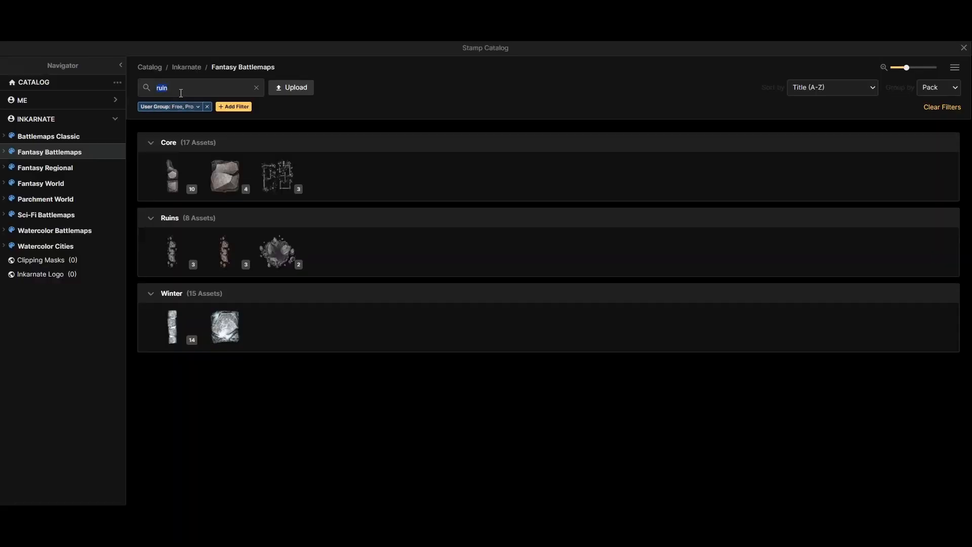
{"action": "type", "text": "orb"}
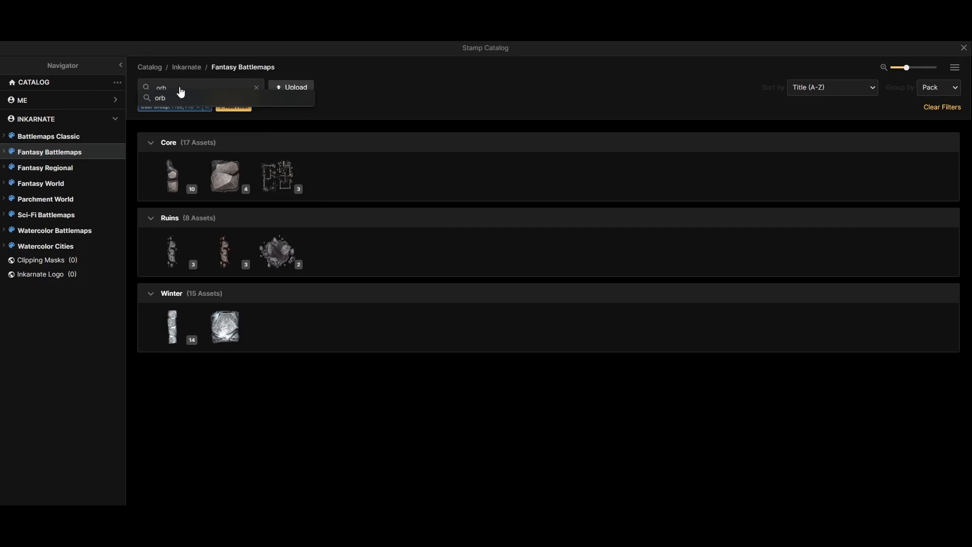
{"action": "left_click", "coordinate": [180, 91]}
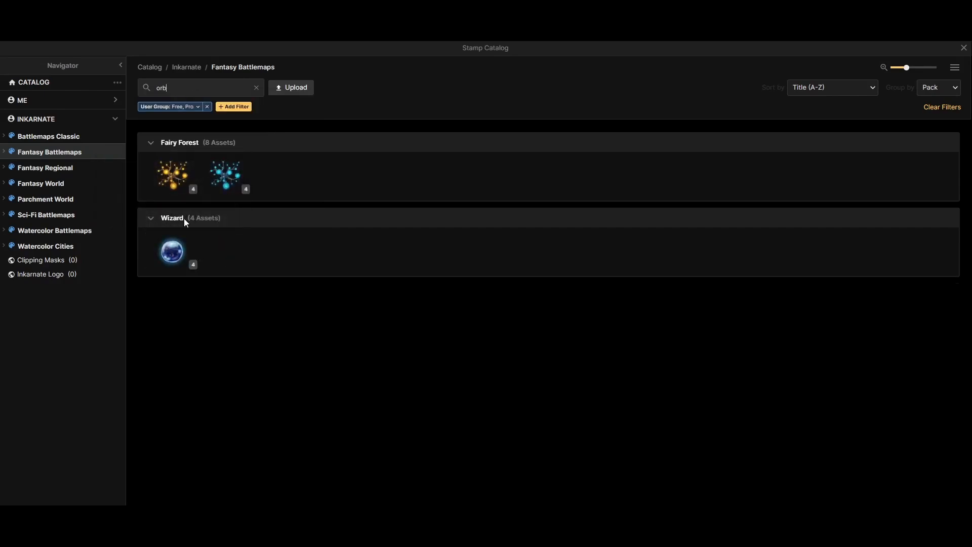
{"action": "left_click", "coordinate": [175, 249]}
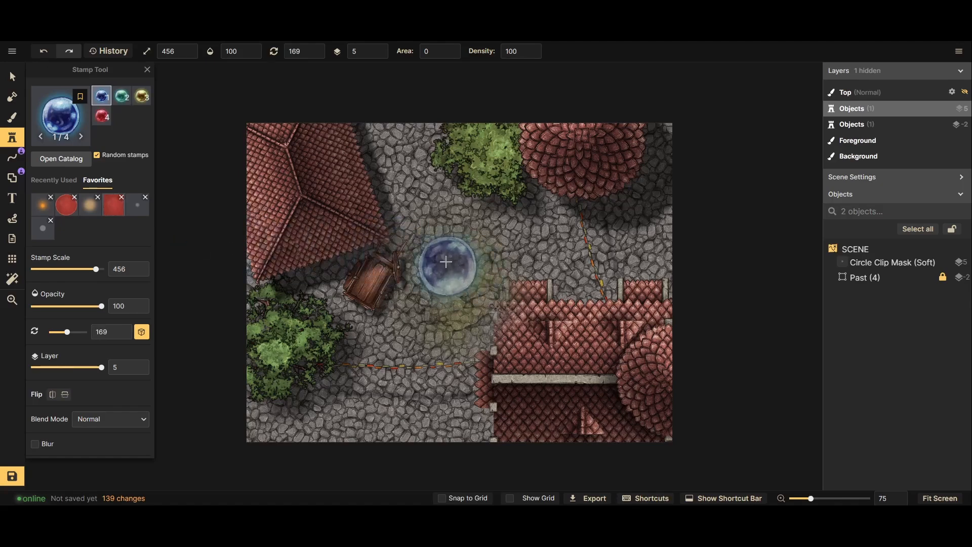
{"action": "scroll", "coordinate": [446, 261], "scroll_direction": "up", "scroll_amount": 3}
{"action": "left_click", "coordinate": [446, 261]}
Enlarge the Magic Orb until it fills the open street and reposition it near the map's center
{"action": "left_click", "coordinate": [12, 76]}
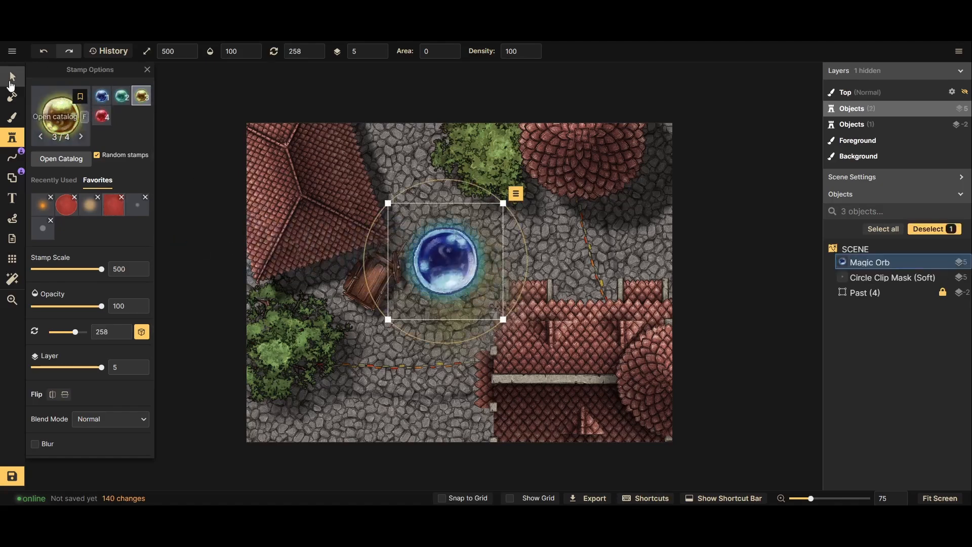
{"action": "left_click_drag", "start_coordinate": [505, 321], "coordinate": [657, 473]}
{"action": "left_click_drag", "start_coordinate": [527, 333], "coordinate": [430, 318]}
{"action": "scroll", "coordinate": [429, 318], "scroll_direction": "down", "scroll_amount": 3}
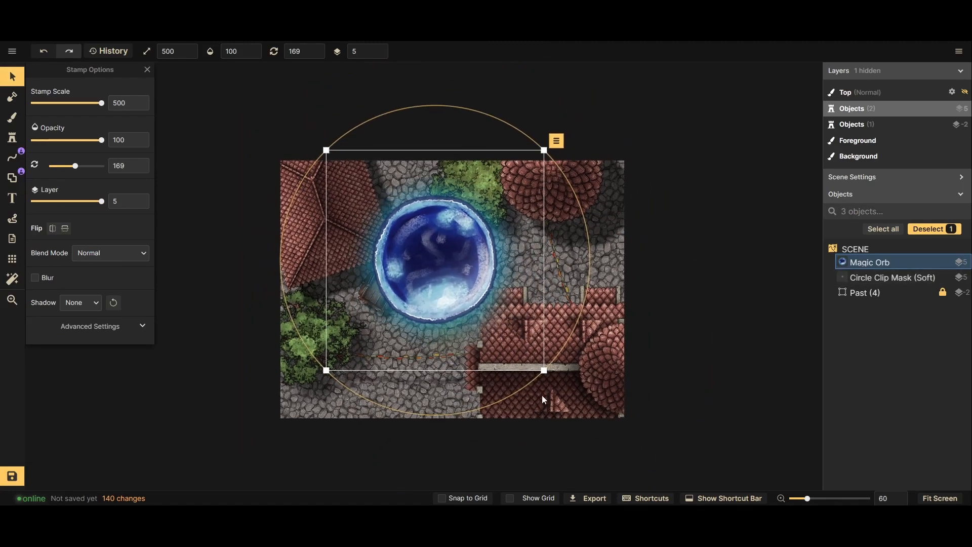
{"action": "left_click_drag", "start_coordinate": [544, 371], "coordinate": [646, 439]}
{"action": "mouse_move", "coordinate": [519, 337]}
{"action": "left_mouse_down"}
{"action": "mouse_move", "coordinate": [486, 321]}
{"action": "mouse_move", "coordinate": [475, 332]}
{"action": "mouse_move", "coordinate": [529, 349]}
{"action": "mouse_move", "coordinate": [554, 263]}
{"action": "mouse_move", "coordinate": [557, 172]}
{"action": "mouse_move", "coordinate": [577, 261]}
{"action": "mouse_move", "coordinate": [536, 352]}
{"action": "mouse_move", "coordinate": [559, 348]}
{"action": "mouse_move", "coordinate": [531, 345]}
{"action": "left_mouse_up"}
Group the Magic Orb and the soft Circle Clip Mask under the name Chronosphere
{"action": "left_click", "coordinate": [876, 278], "text": "shift"}
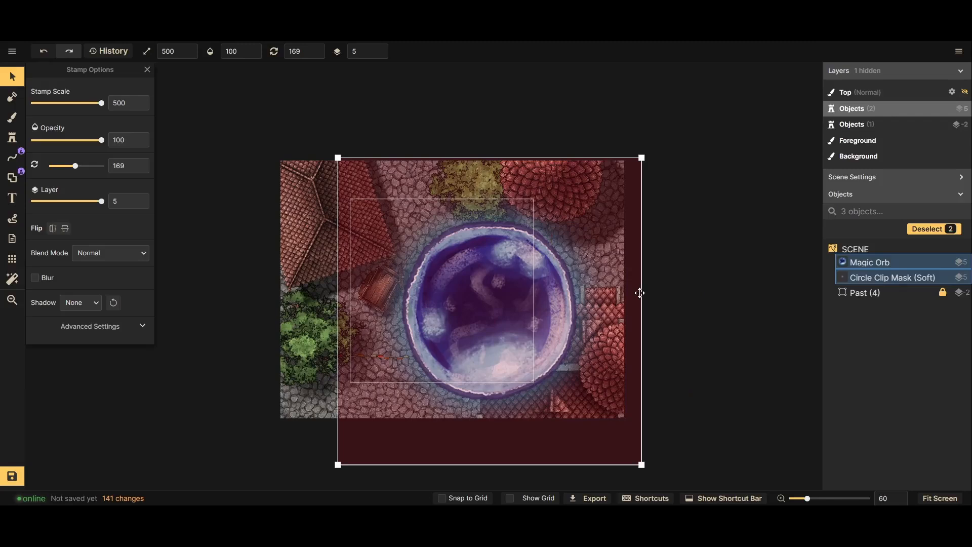
{"action": "key", "text": "ctrl+g"}
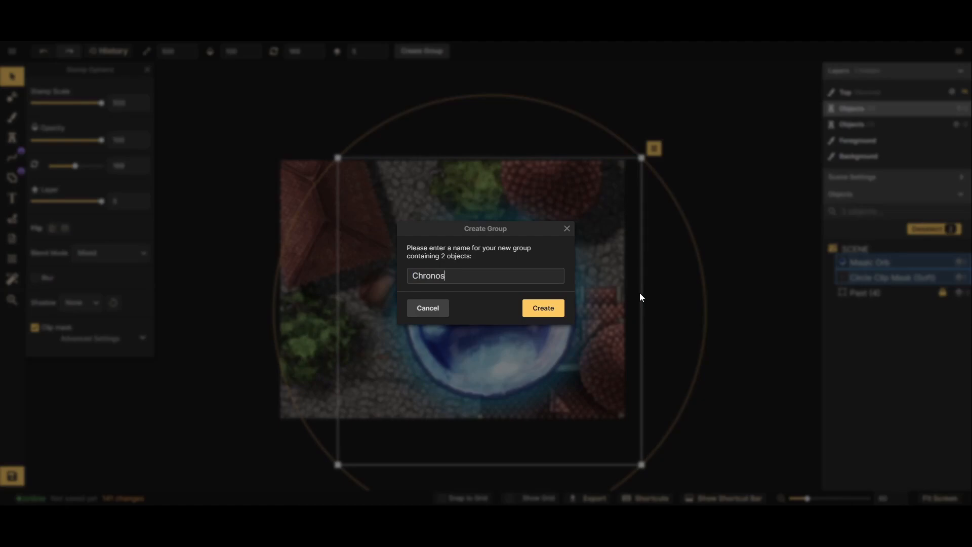
{"action": "type", "text": "Chronosphere"}
{"action": "left_click", "coordinate": [531, 308]}
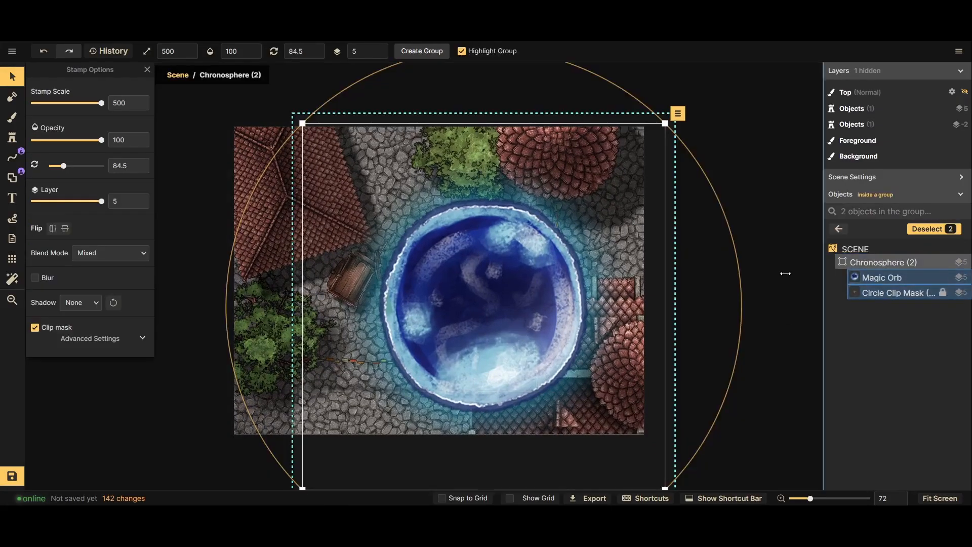
Center the soft clip mask on the Magic Orb inside the Chronosphere group
{"action": "left_click", "coordinate": [887, 295]}
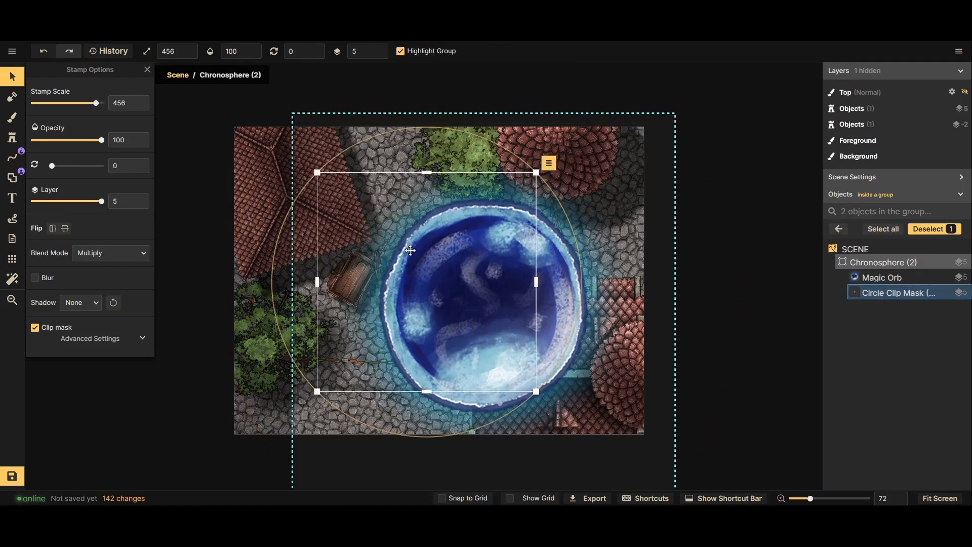
{"action": "left_click_drag", "start_coordinate": [410, 251], "coordinate": [468, 274]}
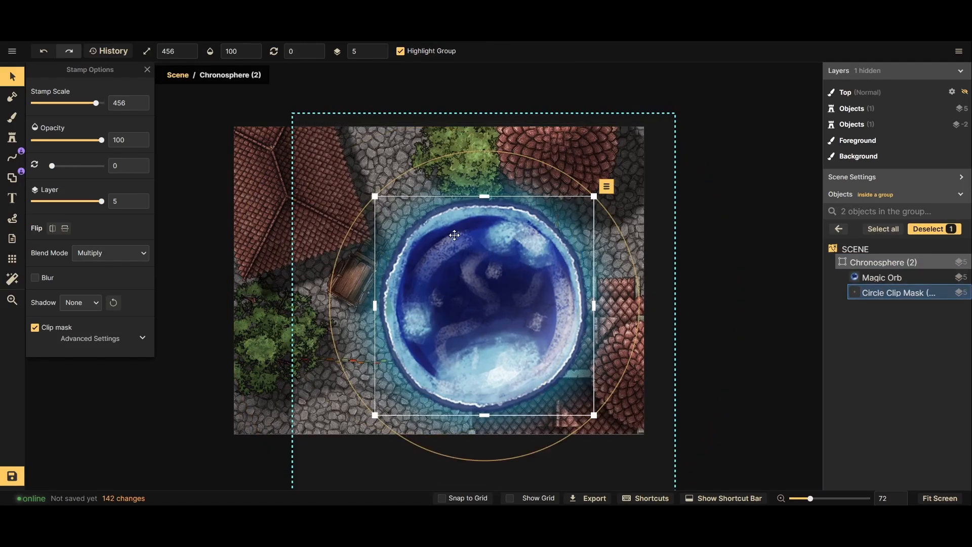
Set the Magic Orb to layer 0 and the Circle Clip Mask to layer 2 inside the Chronosphere group
{"action": "left_click", "coordinate": [882, 277]}
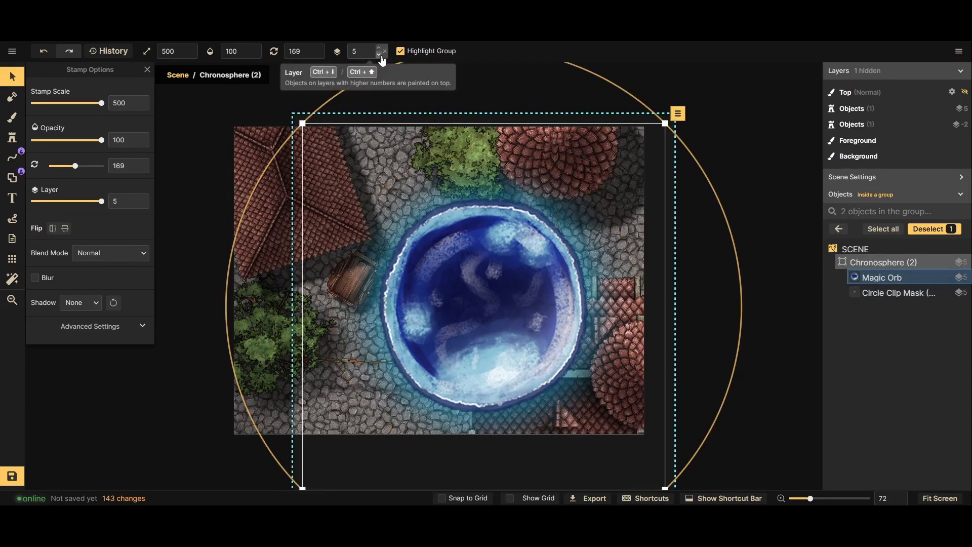
{"action": "left_click", "coordinate": [379, 55]}
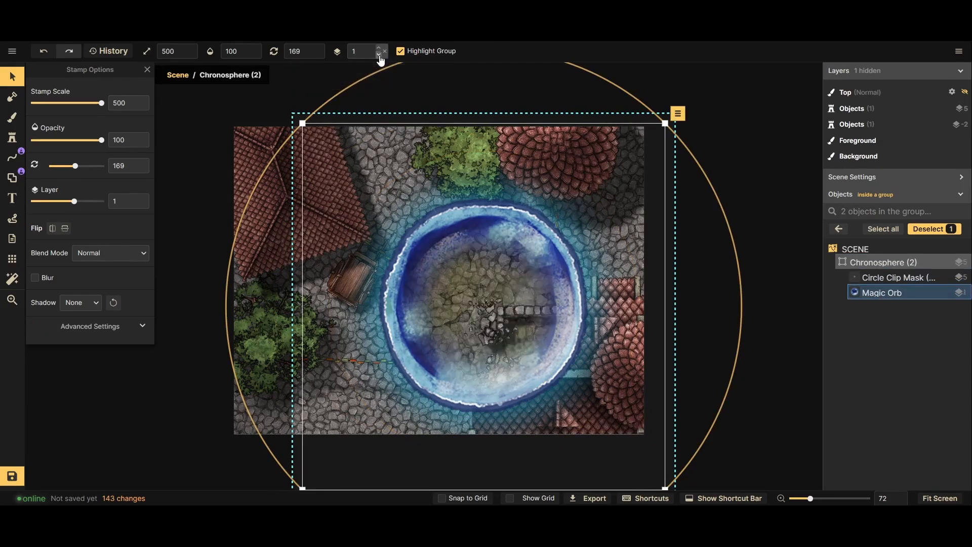
{"action": "left_click", "coordinate": [894, 277]}
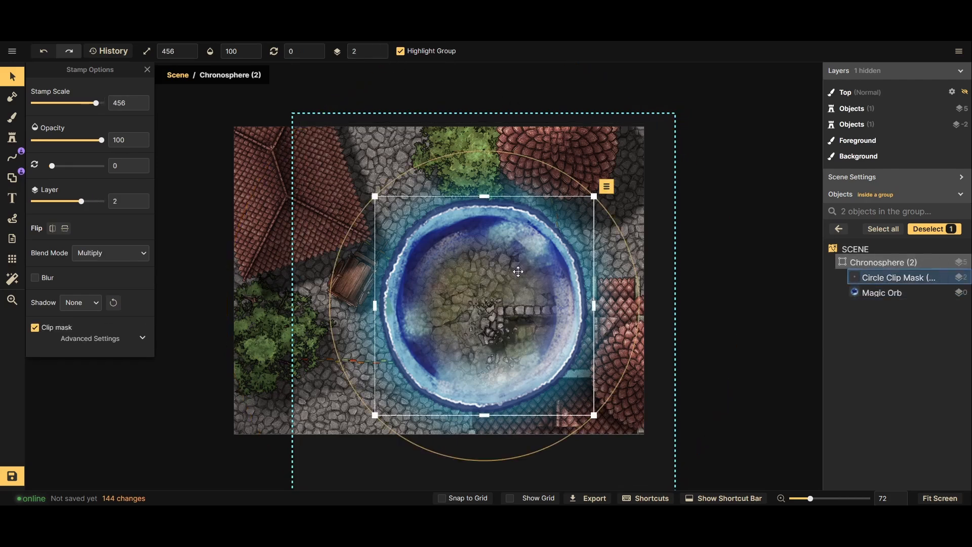
{"action": "key", "text": "Escape"}
{"action": "key", "text": "Escape"}
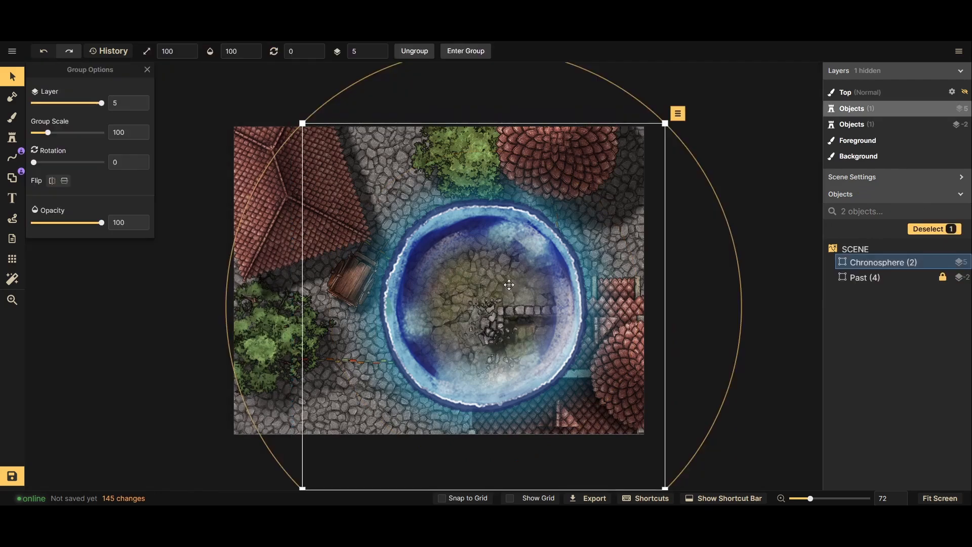
Nudge the Chronosphere group slightly, enlarge its clip mask to scale 500 and recenter the mask on the orb
{"action": "mouse_move", "coordinate": [509, 285]}
{"action": "left_mouse_down"}
{"action": "mouse_move", "coordinate": [485, 285]}
{"action": "mouse_move", "coordinate": [453, 258]}
{"action": "mouse_move", "coordinate": [382, 235]}
{"action": "mouse_move", "coordinate": [354, 232]}
{"action": "mouse_move", "coordinate": [333, 263]}
{"action": "mouse_move", "coordinate": [345, 304]}
{"action": "mouse_move", "coordinate": [527, 301]}
{"action": "mouse_move", "coordinate": [567, 272]}
{"action": "mouse_move", "coordinate": [562, 222]}
{"action": "mouse_move", "coordinate": [517, 205]}
{"action": "mouse_move", "coordinate": [466, 253]}
{"action": "mouse_move", "coordinate": [487, 248]}
{"action": "mouse_move", "coordinate": [469, 281]}
{"action": "mouse_move", "coordinate": [370, 271]}
{"action": "mouse_move", "coordinate": [354, 317]}
{"action": "mouse_move", "coordinate": [476, 349]}
{"action": "mouse_move", "coordinate": [532, 333]}
{"action": "mouse_move", "coordinate": [542, 281]}
{"action": "mouse_move", "coordinate": [509, 274]}
{"action": "left_mouse_up"}
{"action": "double_click", "coordinate": [891, 268]}
{"action": "left_click", "coordinate": [882, 279]}
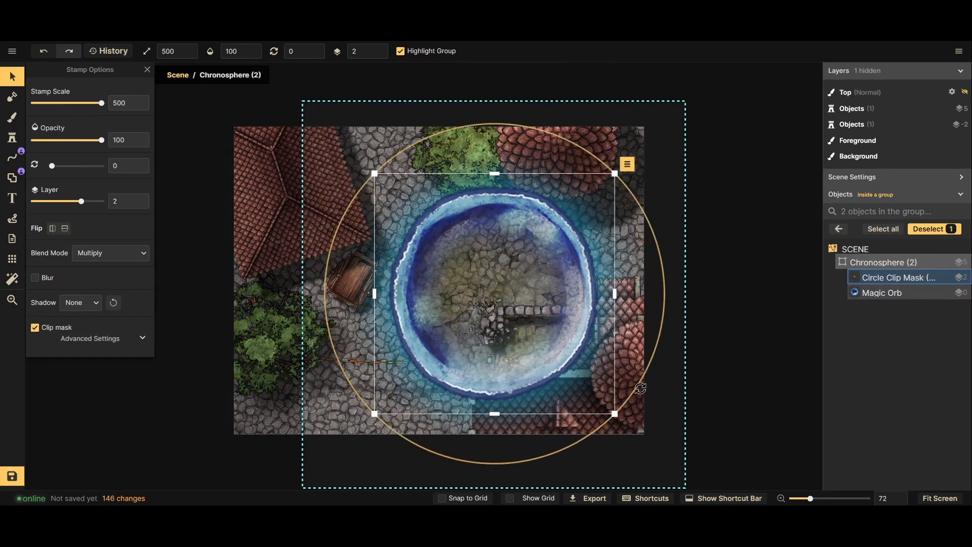
{"action": "left_click_drag", "start_coordinate": [614, 413], "coordinate": [645, 438]}
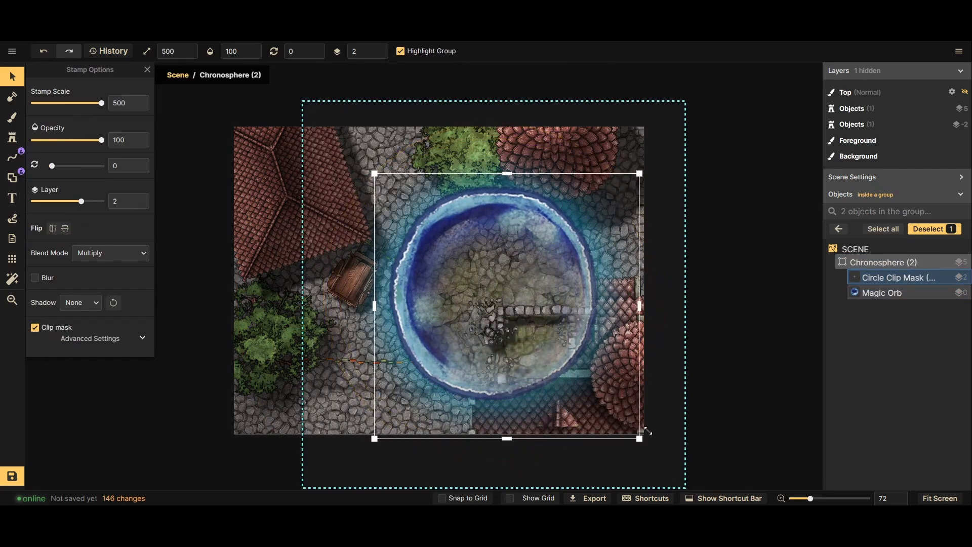
{"action": "left_click_drag", "start_coordinate": [555, 354], "coordinate": [546, 340]}
{"action": "scroll", "coordinate": [547, 341], "scroll_direction": "down", "scroll_amount": 2}
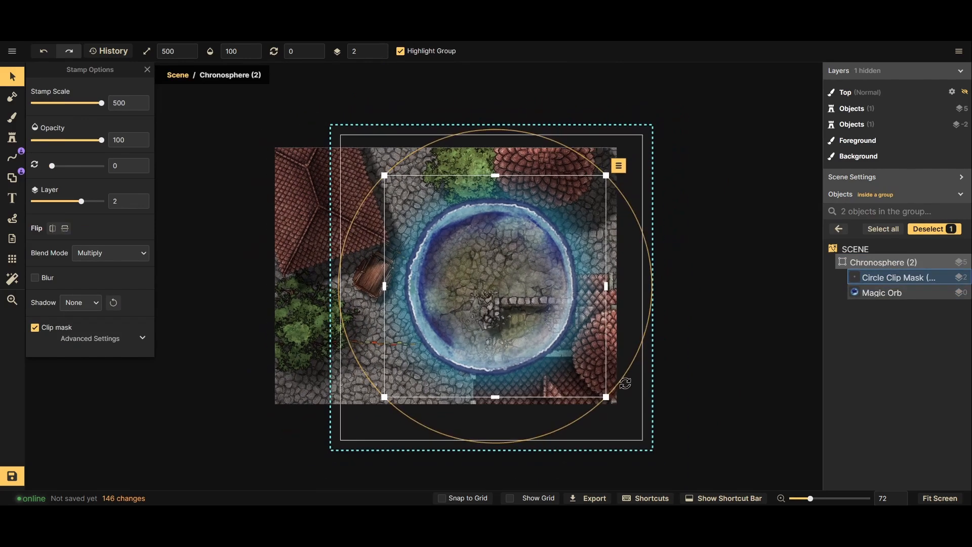
{"action": "left_click_drag", "start_coordinate": [607, 395], "coordinate": [630, 418]}
{"action": "left_click_drag", "start_coordinate": [540, 328], "coordinate": [525, 314]}
{"action": "left_click", "coordinate": [651, 306]}
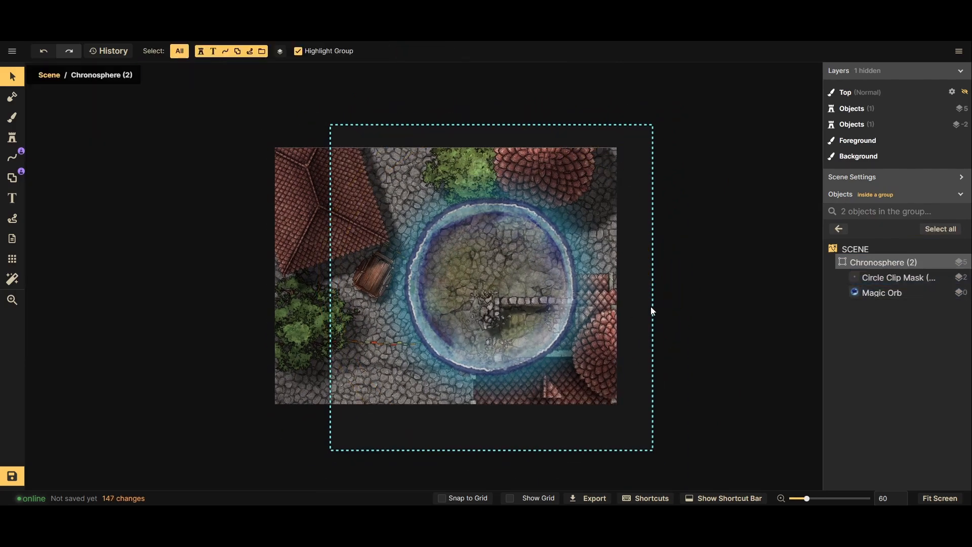
Set the Magic Orb's brightness to 137 and its opacity to 74
{"action": "left_click", "coordinate": [864, 289]}
{"action": "scroll", "coordinate": [343, 318], "scroll_direction": "up", "scroll_amount": 3}
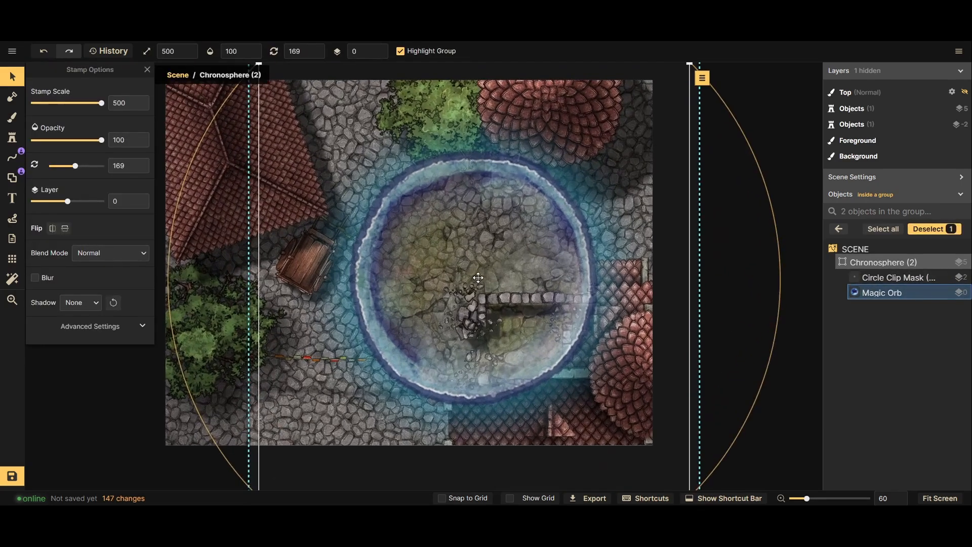
{"action": "left_click", "coordinate": [96, 325]}
{"action": "scroll", "coordinate": [79, 418], "scroll_direction": "down", "scroll_amount": 1}
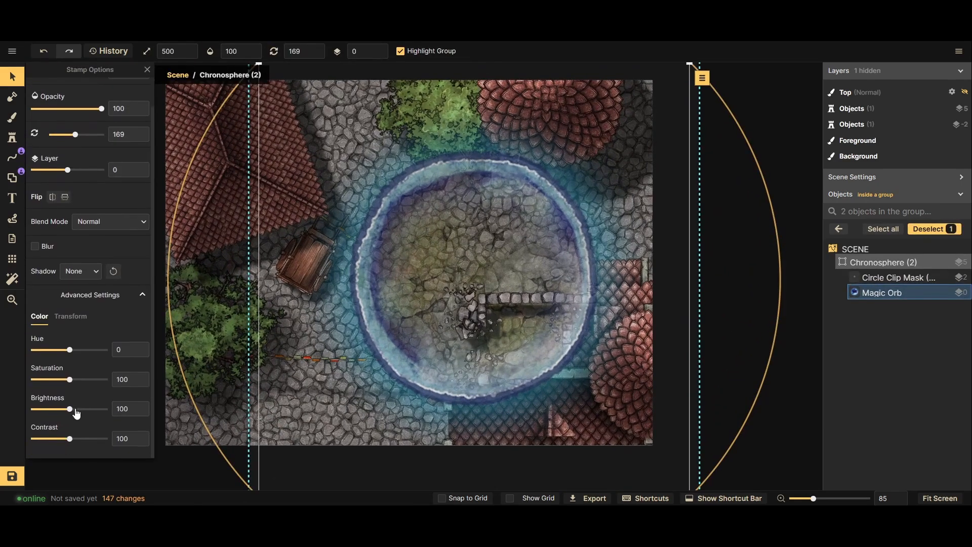
{"action": "mouse_move", "coordinate": [75, 415]}
{"action": "left_mouse_down"}
{"action": "mouse_move", "coordinate": [96, 415]}
{"action": "mouse_move", "coordinate": [86, 415]}
{"action": "left_mouse_up"}
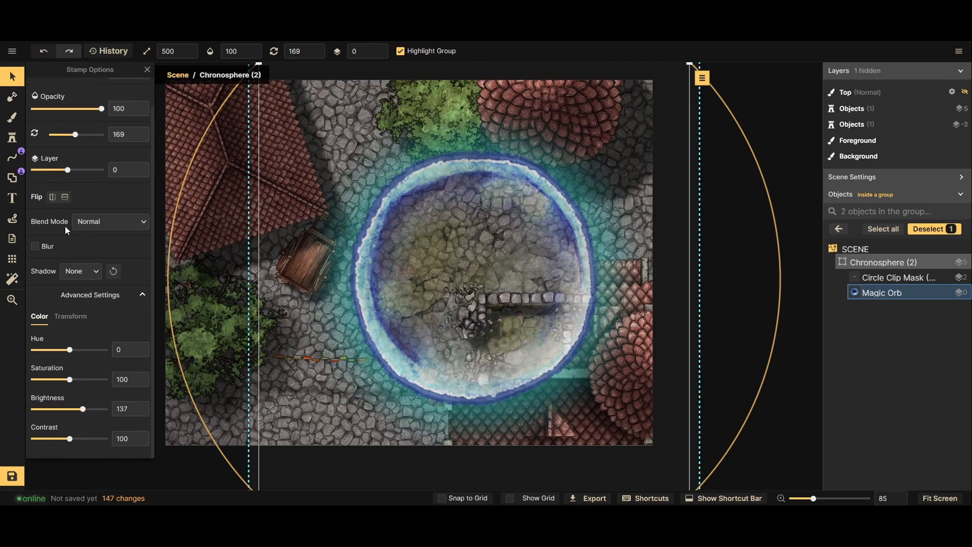
{"action": "scroll", "coordinate": [83, 294], "scroll_direction": "up", "scroll_amount": 1}
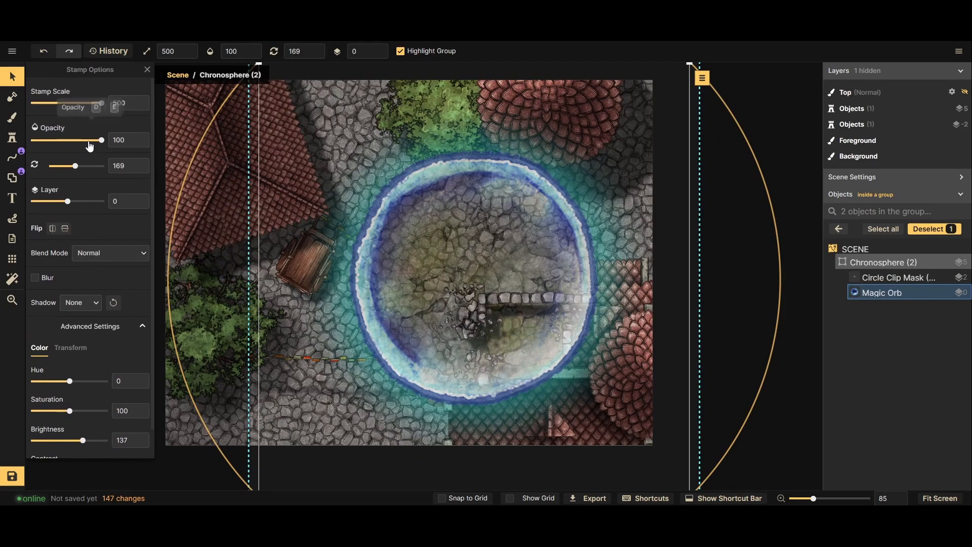
{"action": "left_click_drag", "start_coordinate": [89, 145], "coordinate": [83, 144]}
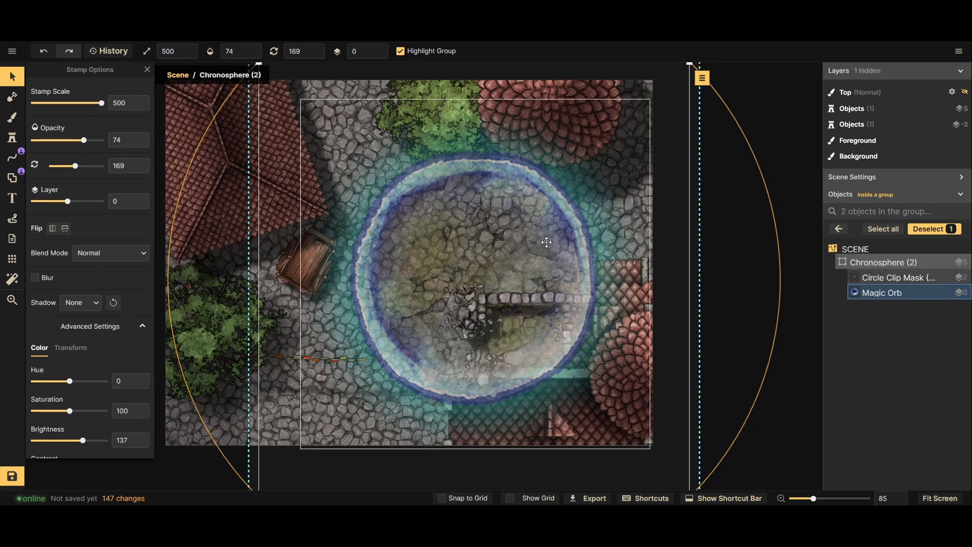
{"action": "left_click", "coordinate": [755, 282]}
Move the Chronosphere group up to the map's upper edge, over the tree between the two roofs
{"action": "left_click", "coordinate": [660, 274]}
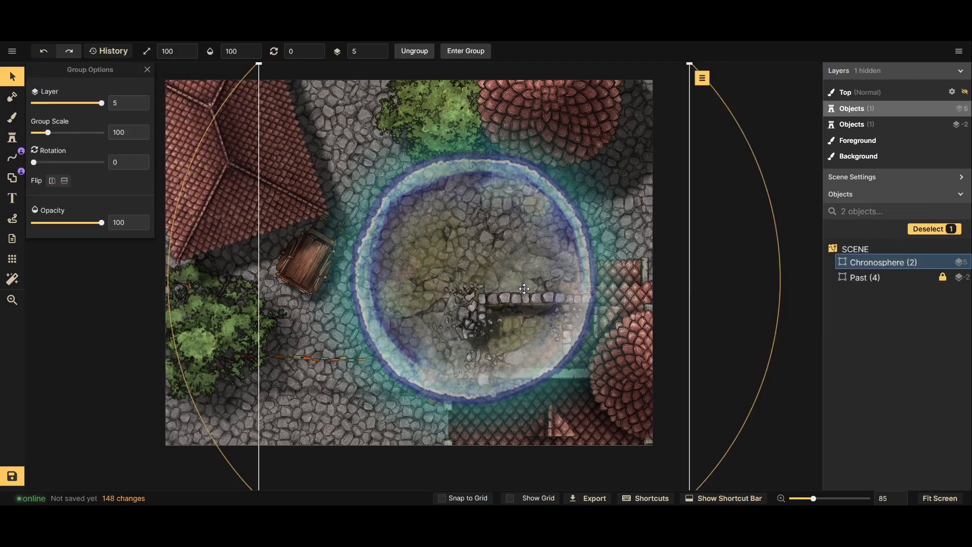
{"action": "scroll", "coordinate": [524, 289], "scroll_direction": "down", "scroll_amount": 2}
{"action": "left_click_drag", "start_coordinate": [522, 296], "coordinate": [508, 266]}
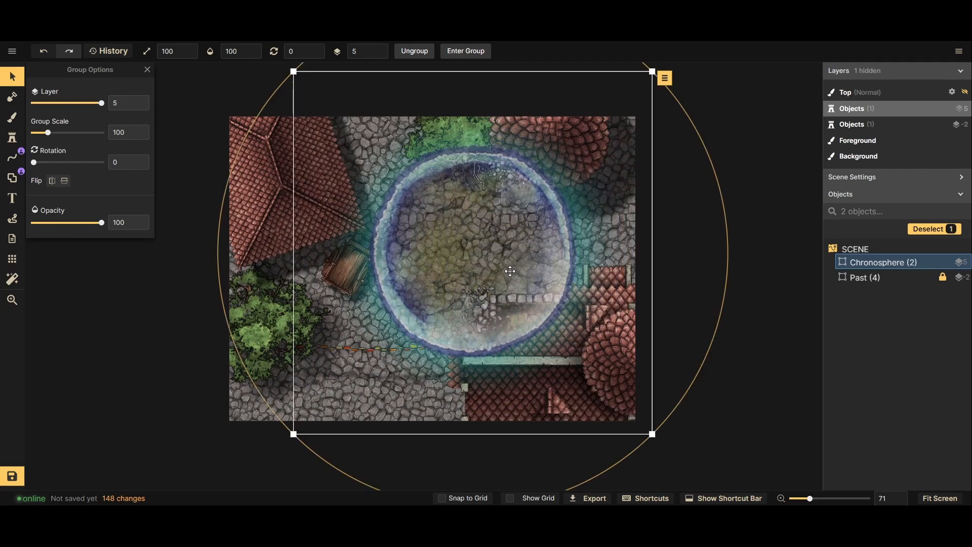
{"action": "scroll", "coordinate": [506, 314], "scroll_direction": "down", "scroll_amount": 3}
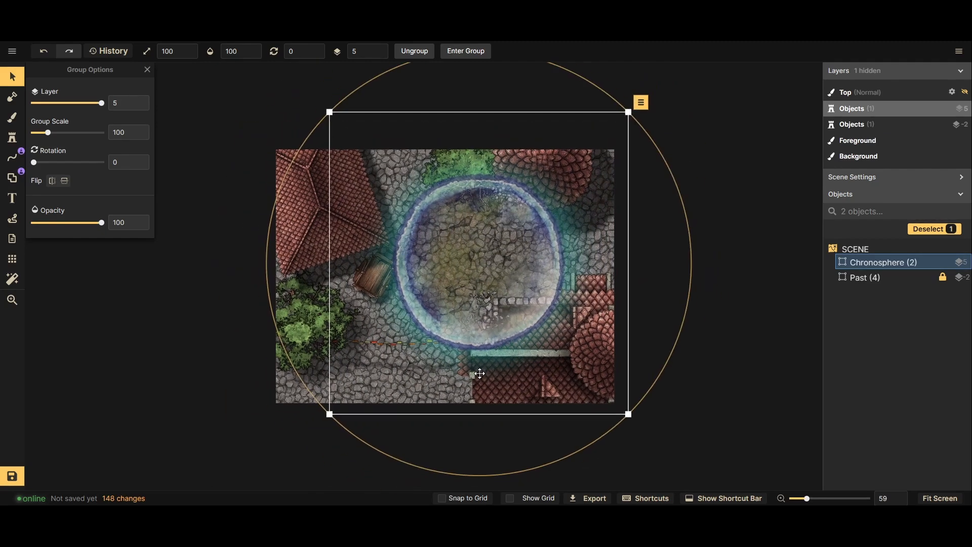
{"action": "scroll", "coordinate": [483, 324], "scroll_direction": "up", "scroll_amount": 4}
{"action": "left_click_drag", "start_coordinate": [483, 324], "coordinate": [518, 244]}
{"action": "scroll", "coordinate": [516, 244], "scroll_direction": "down", "scroll_amount": 2}
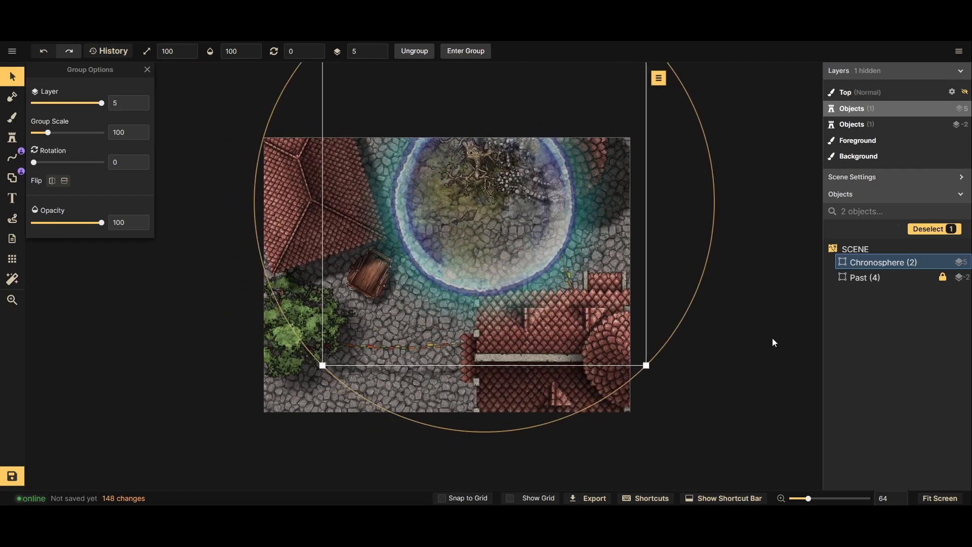
{"action": "left_click", "coordinate": [765, 340]}
{"action": "scroll", "coordinate": [745, 345], "scroll_direction": "down", "scroll_amount": 1}
{"action": "scroll", "coordinate": [665, 319], "scroll_direction": "up", "scroll_amount": 2}
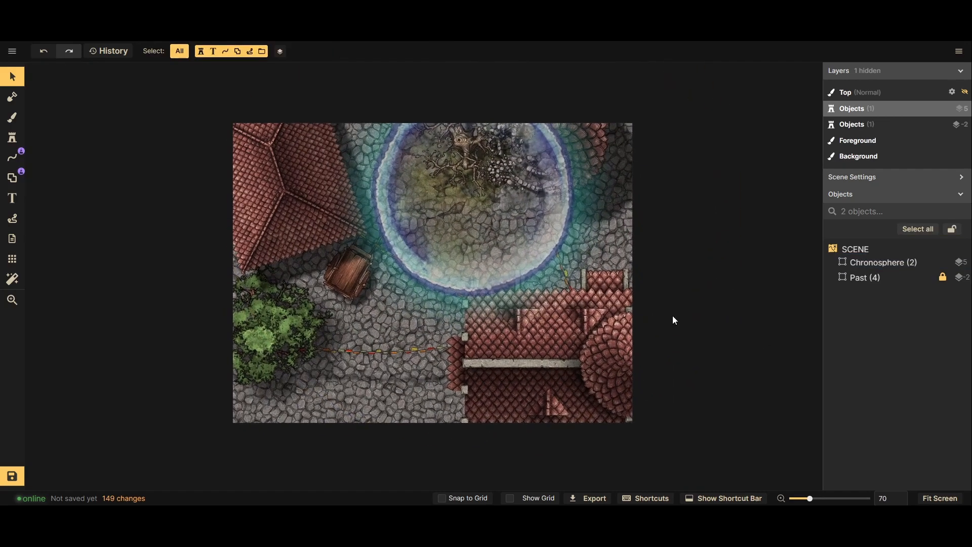
Move the Chronosphere group back down to the open street beside the lower building
{"action": "left_click", "coordinate": [880, 263]}
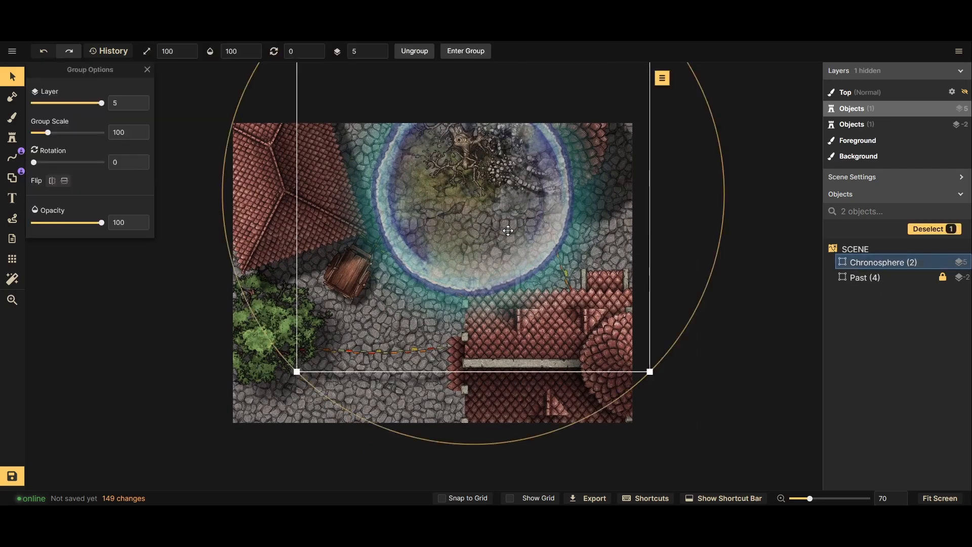
{"action": "left_click_drag", "start_coordinate": [506, 237], "coordinate": [559, 329]}
{"action": "scroll", "coordinate": [381, 243], "scroll_direction": "up", "scroll_amount": 2}
{"action": "scroll", "coordinate": [380, 324], "scroll_direction": "up", "scroll_amount": 4}
{"action": "scroll", "coordinate": [436, 296], "scroll_direction": "down", "scroll_amount": 2}
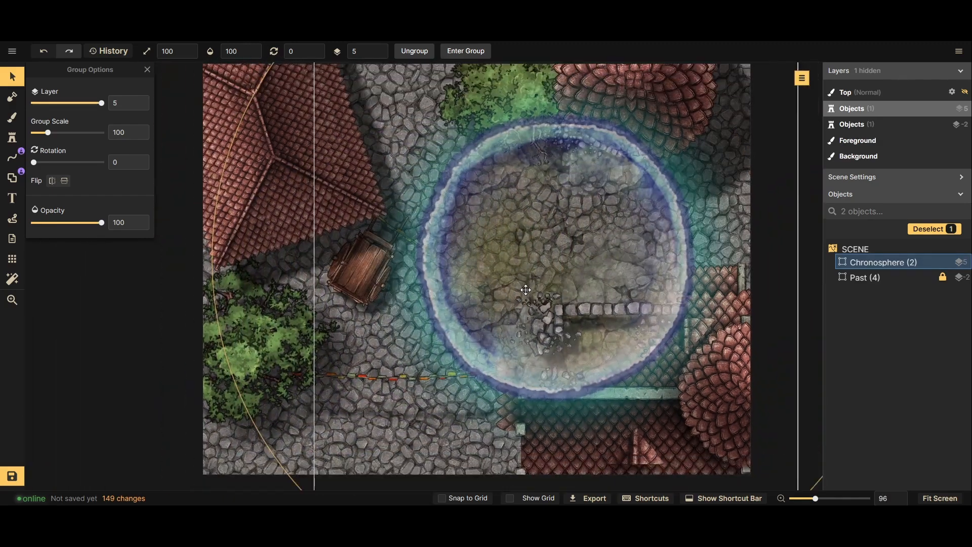
{"action": "scroll", "coordinate": [528, 289], "scroll_direction": "down", "scroll_amount": 4}
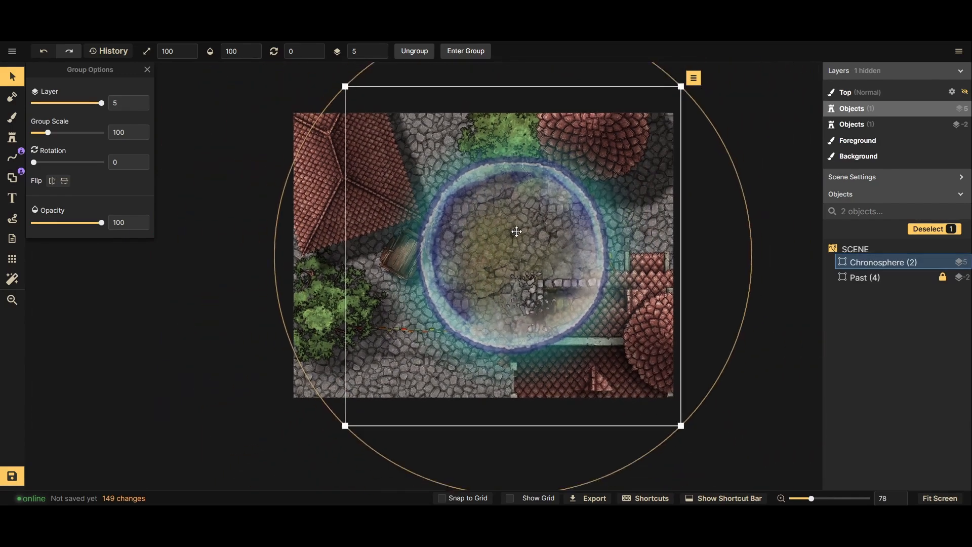
Move the Chronosphere group over the wooden cart and the corner of the large roofed building
{"action": "left_click_drag", "start_coordinate": [514, 263], "coordinate": [434, 245]}
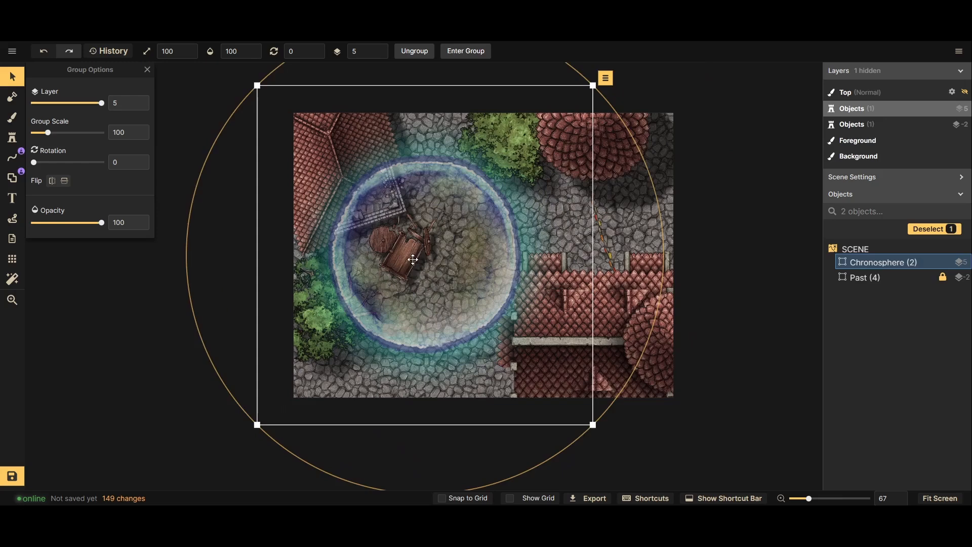
{"action": "scroll", "coordinate": [407, 255], "scroll_direction": "up", "scroll_amount": 4}
{"action": "scroll", "coordinate": [400, 252], "scroll_direction": "up", "scroll_amount": 3}
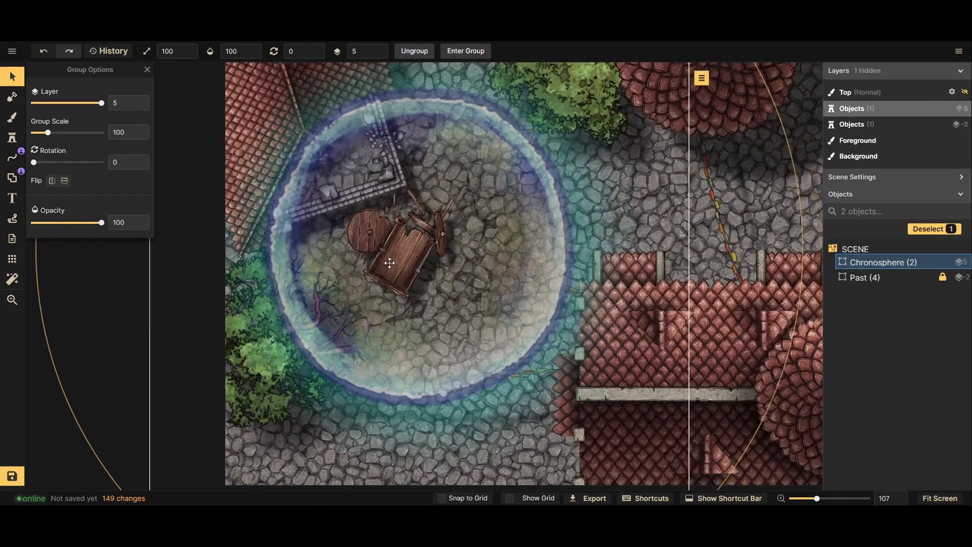
{"action": "left_click", "coordinate": [714, 327]}
{"action": "scroll", "coordinate": [404, 244], "scroll_direction": "up", "scroll_amount": 2}
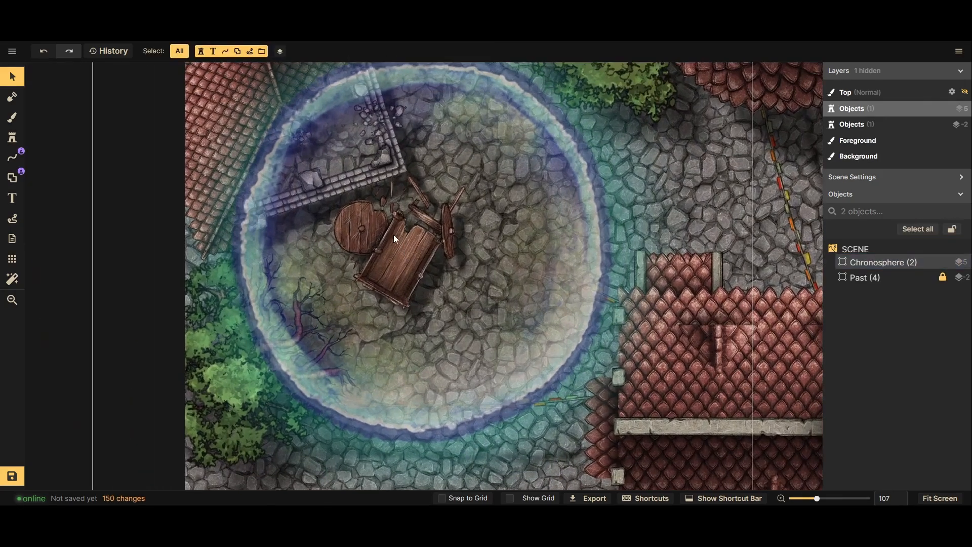
{"action": "left_click", "coordinate": [17, 141]}
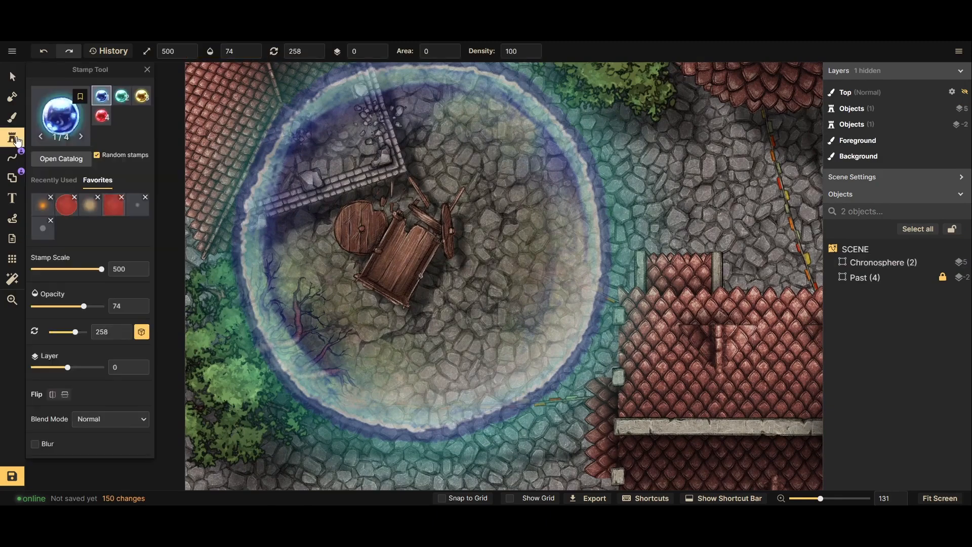
{"action": "double_click", "coordinate": [905, 277]}
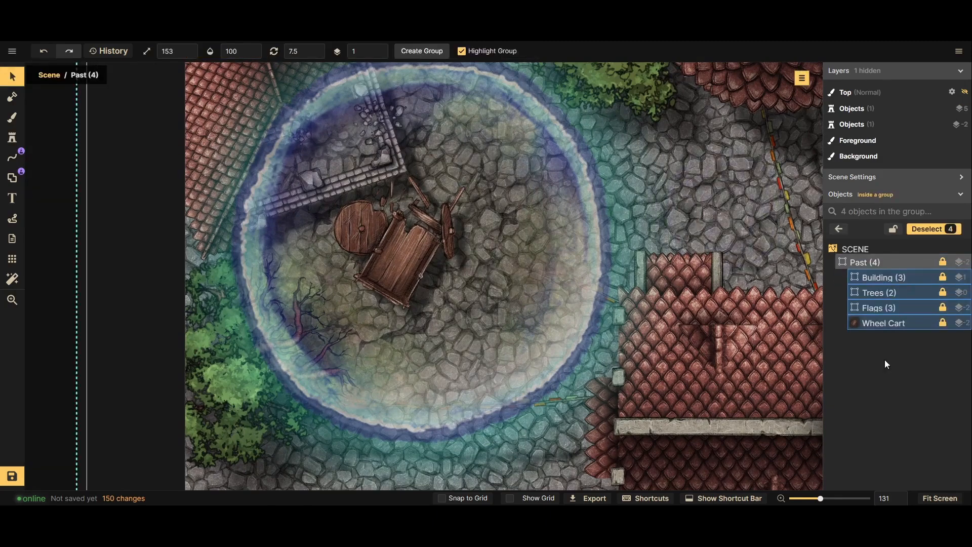
{"action": "left_click", "coordinate": [22, 141]}
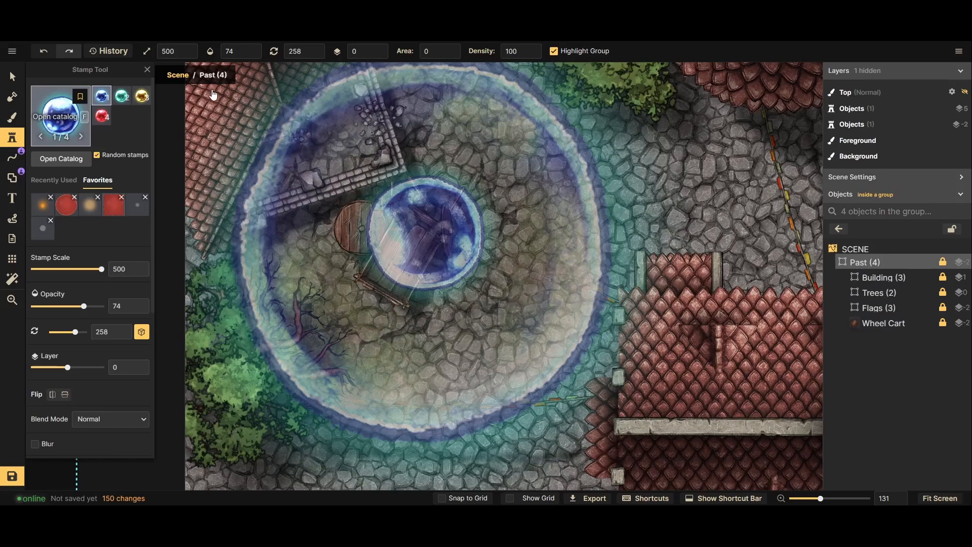
{"action": "type", "text": "f"}
{"action": "type", "text": "food"}
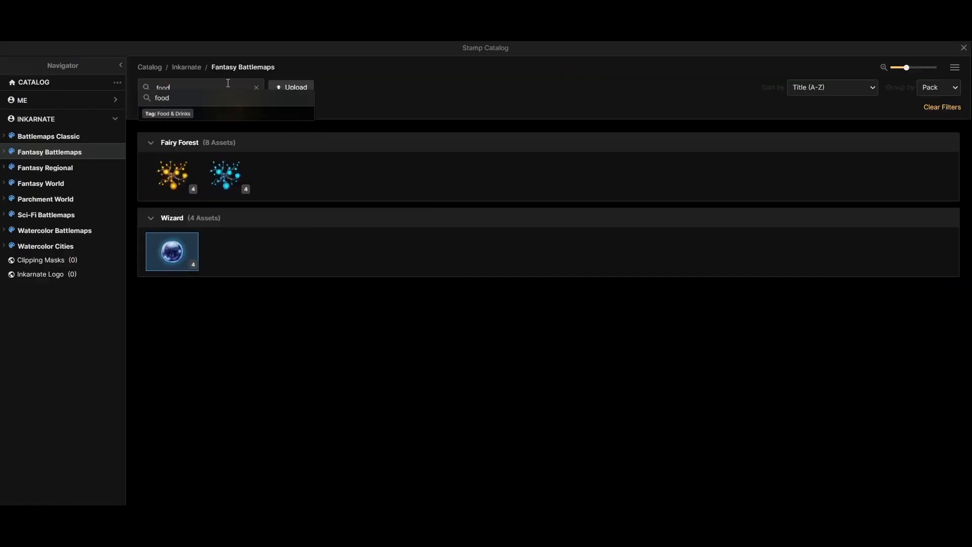
{"action": "key", "text": "Return"}
{"action": "scroll", "coordinate": [366, 226], "scroll_direction": "down", "scroll_amount": 9}
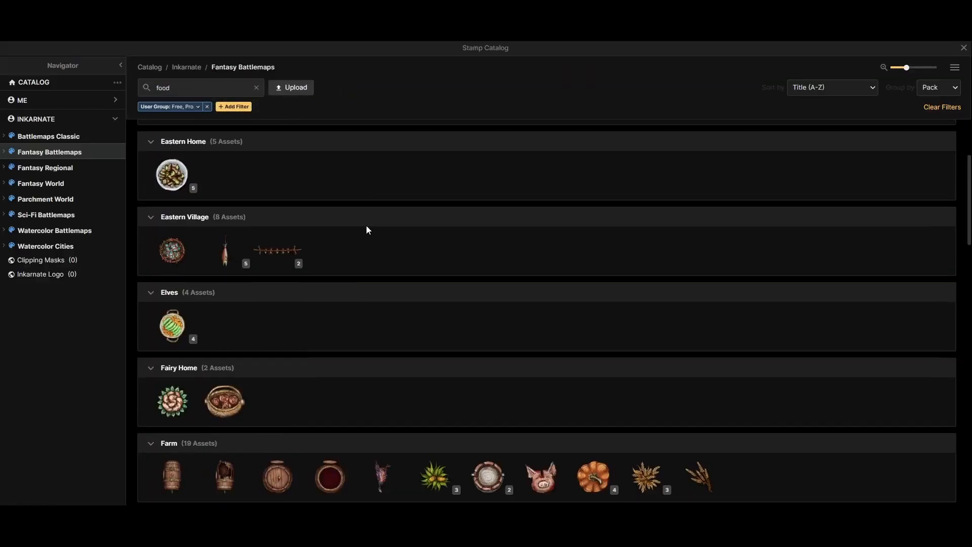
{"action": "scroll", "coordinate": [385, 228], "scroll_direction": "down", "scroll_amount": 9}
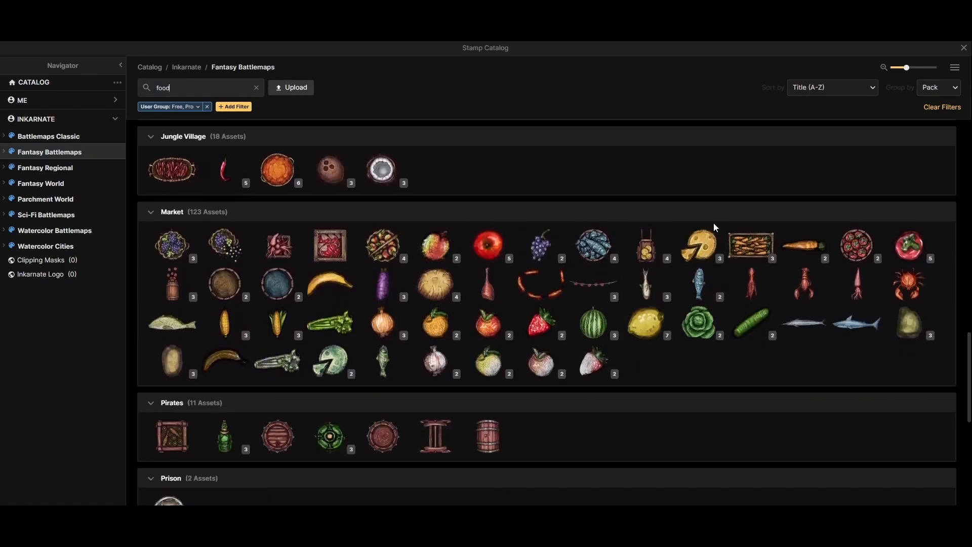
{"action": "mouse_move", "coordinate": [706, 248]}
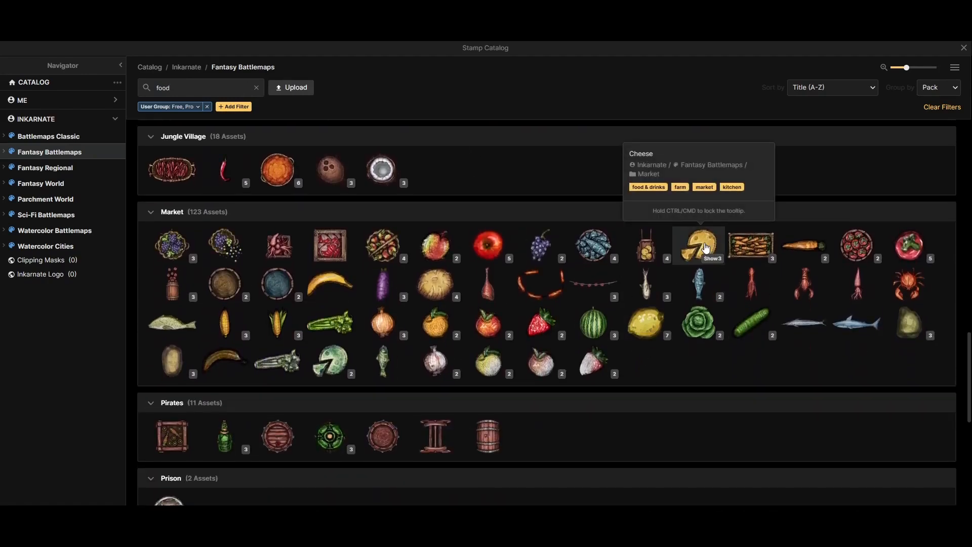
{"action": "left_click", "coordinate": [704, 248]}
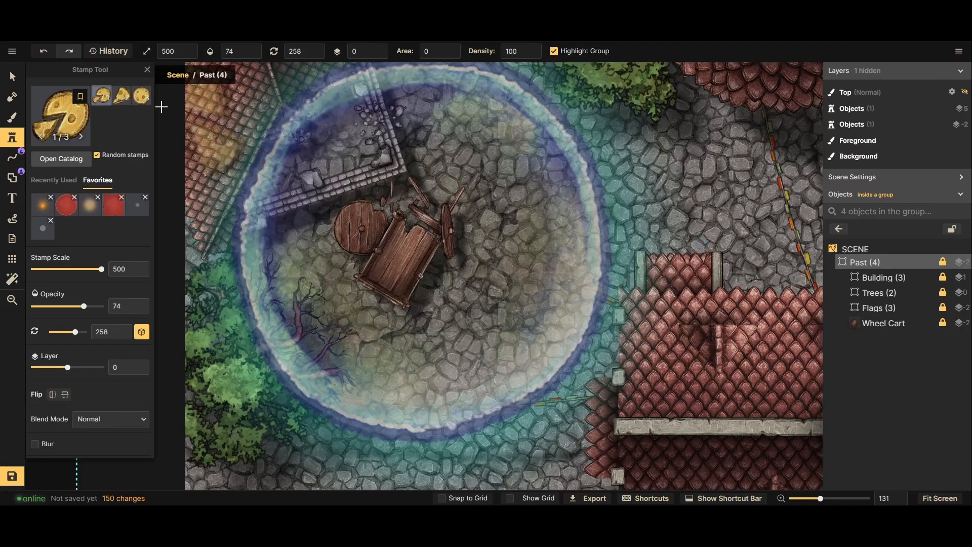
{"action": "scroll", "coordinate": [430, 261], "scroll_direction": "down", "scroll_amount": 17}
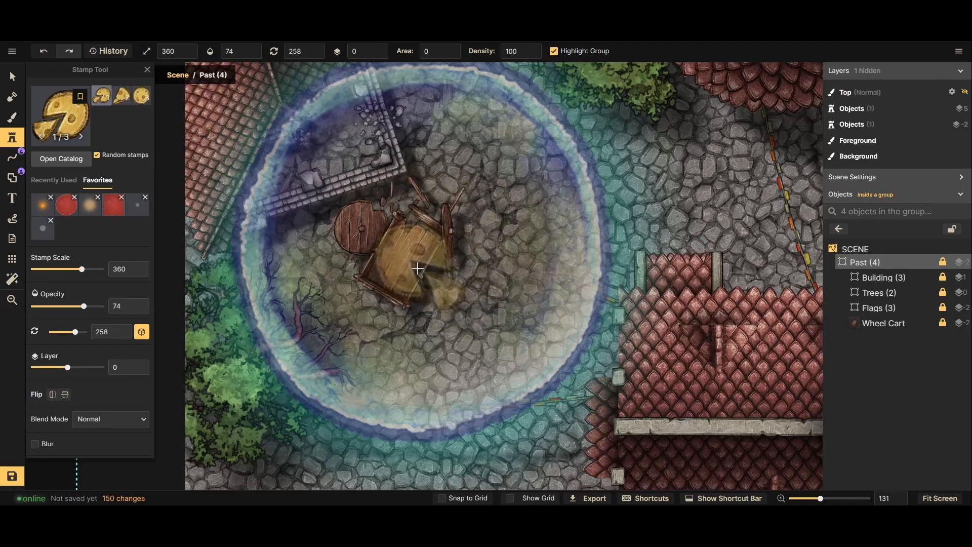
{"action": "key", "text": "Escape"}
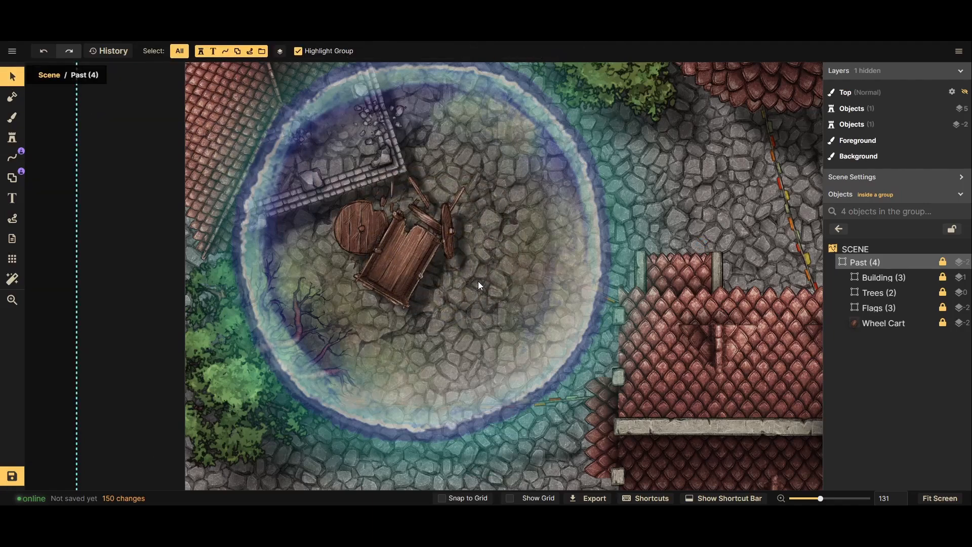
Leave the Past group and move the Chronosphere group away from the cart, onto the lower building's roof
{"action": "key", "text": "Escape"}
{"action": "key", "text": "Escape"}
{"action": "left_click", "coordinate": [873, 263]}
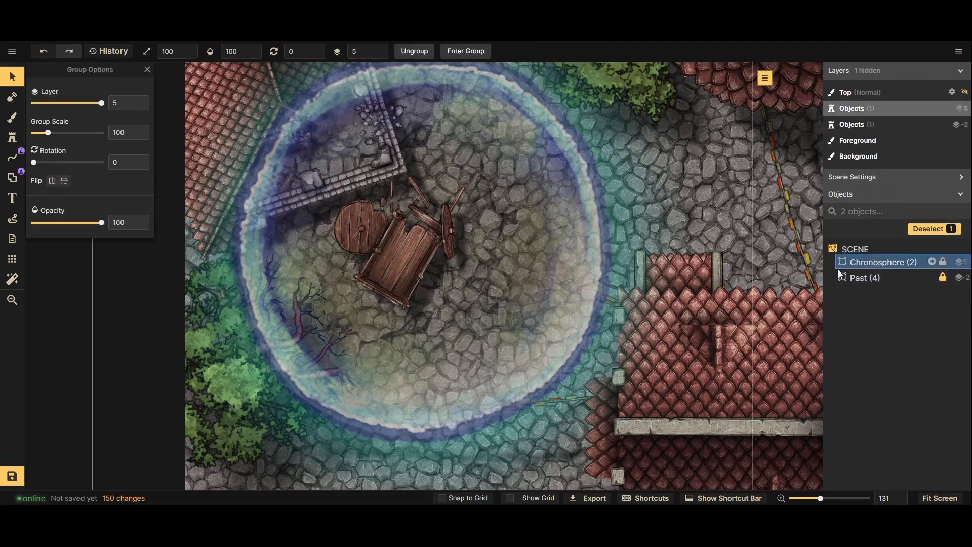
{"action": "left_click_drag", "start_coordinate": [356, 232], "coordinate": [750, 277]}
Inside the Past group, place four random Cheese stamps at scale 90 on the bed of the wooden cart
{"action": "left_click", "coordinate": [12, 138]}
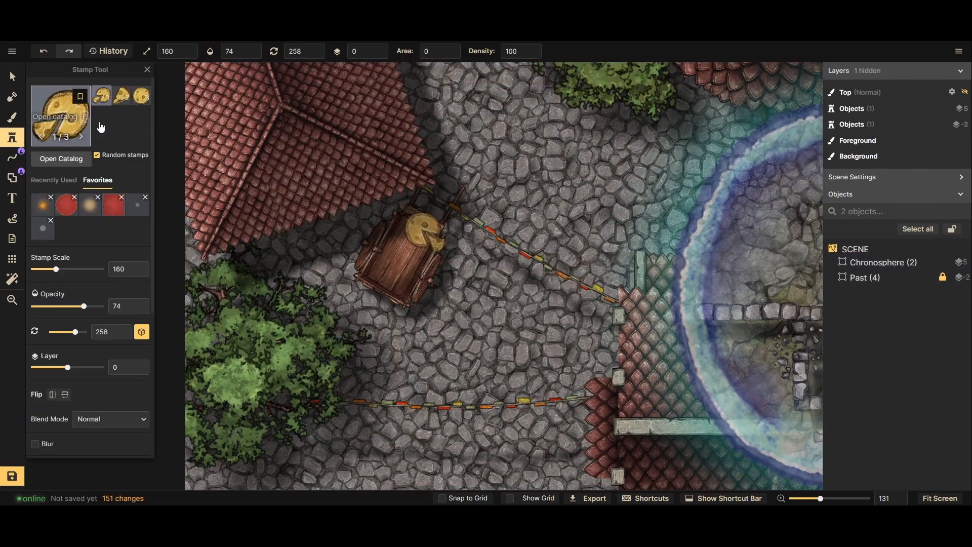
{"action": "double_click", "coordinate": [865, 277]}
{"action": "left_click", "coordinate": [11, 138]}
{"action": "scroll", "coordinate": [401, 260], "scroll_direction": "up", "scroll_amount": 2}
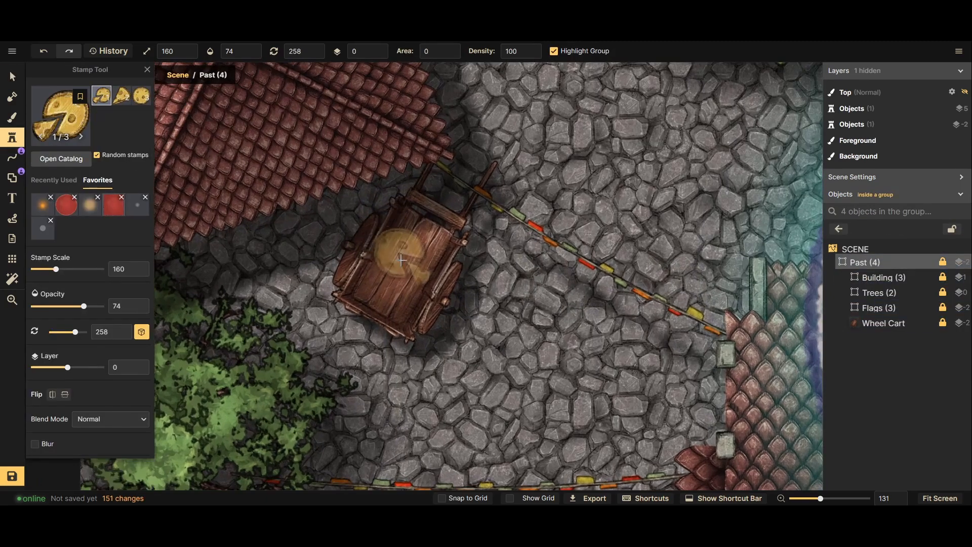
{"action": "left_click", "coordinate": [373, 293]}
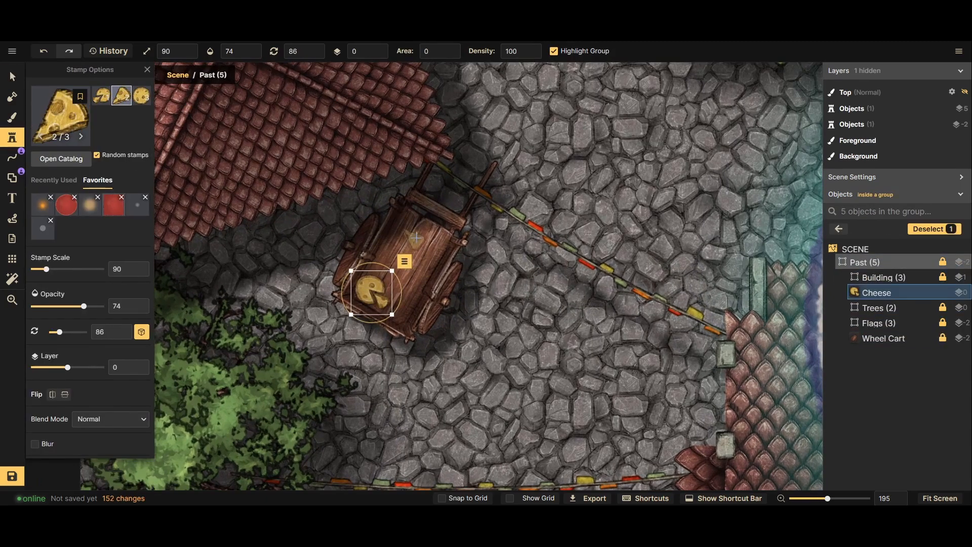
{"action": "left_click", "coordinate": [414, 238]}
{"action": "left_click", "coordinate": [391, 259]}
{"action": "left_click", "coordinate": [411, 297]}
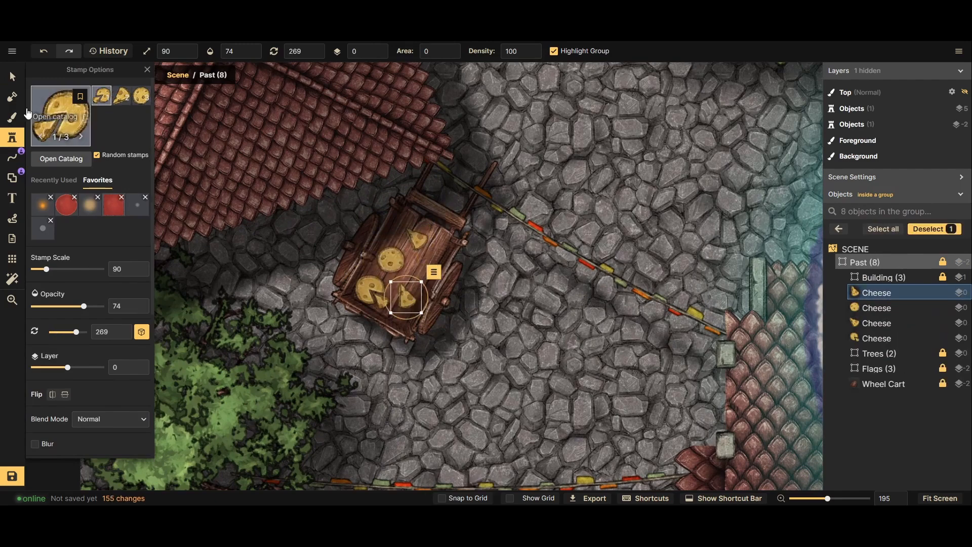
{"action": "key", "text": "v"}
{"action": "scroll", "coordinate": [289, 194], "scroll_direction": "down", "scroll_amount": 2}
{"action": "scroll", "coordinate": [315, 222], "scroll_direction": "down", "scroll_amount": 2}
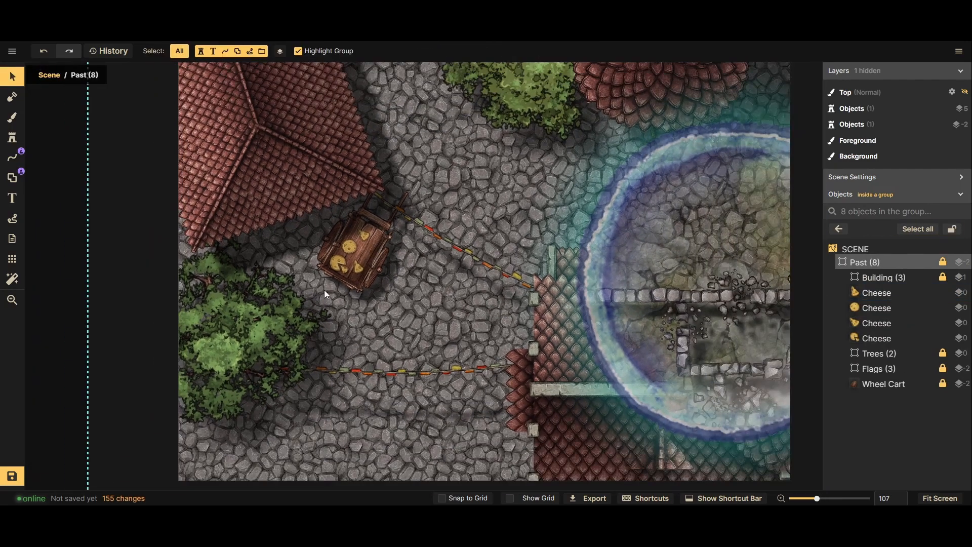
{"action": "scroll", "coordinate": [278, 247], "scroll_direction": "down", "scroll_amount": 1}
{"action": "key", "text": "Escape"}
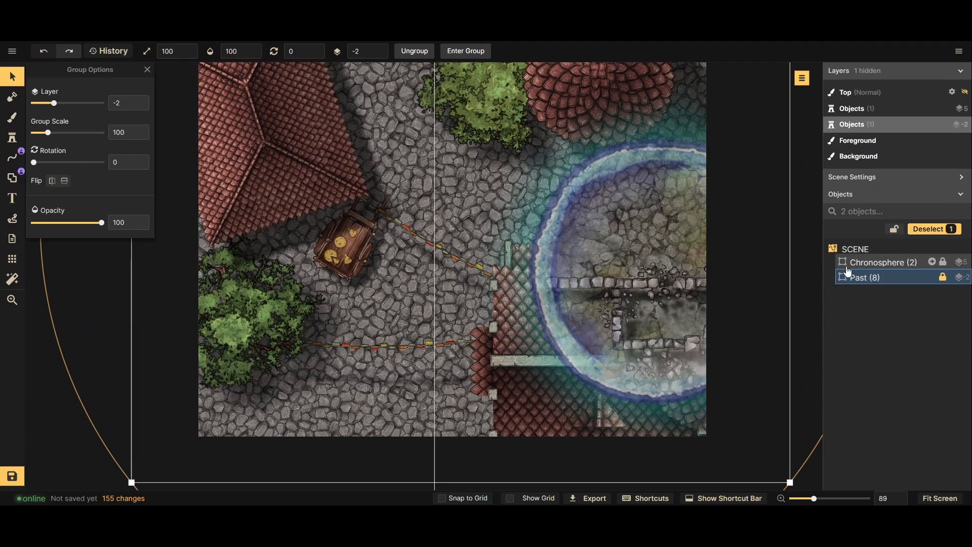
{"action": "scroll", "coordinate": [310, 233], "scroll_direction": "up", "scroll_amount": 2}
{"action": "key", "text": "Escape"}
{"action": "scroll", "coordinate": [310, 231], "scroll_direction": "up", "scroll_amount": 1}
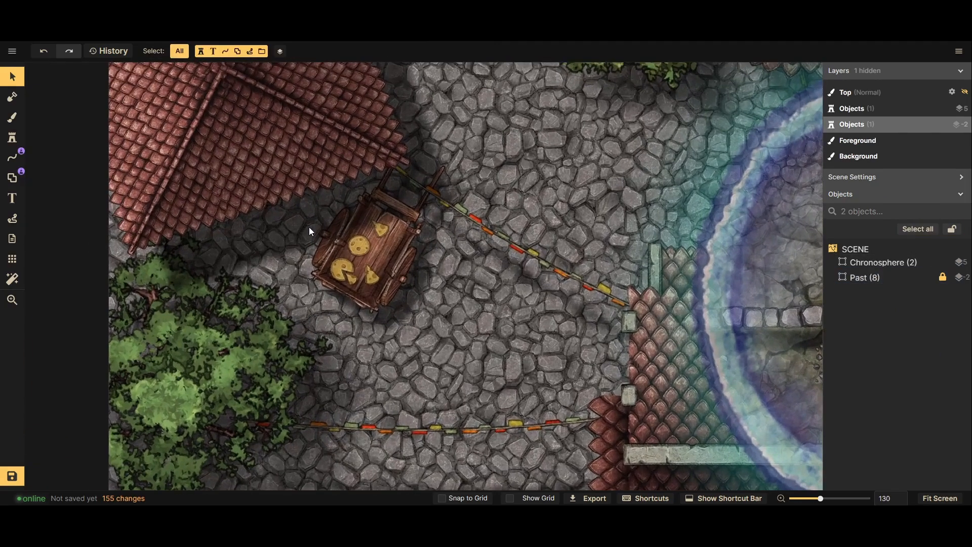
Move the Chronosphere group back over the wooden cart and the corner of the large roofed building
{"action": "scroll", "coordinate": [311, 231], "scroll_direction": "up", "scroll_amount": 2}
{"action": "left_click", "coordinate": [12, 138]}
{"action": "scroll", "coordinate": [424, 232], "scroll_direction": "down", "scroll_amount": 1}
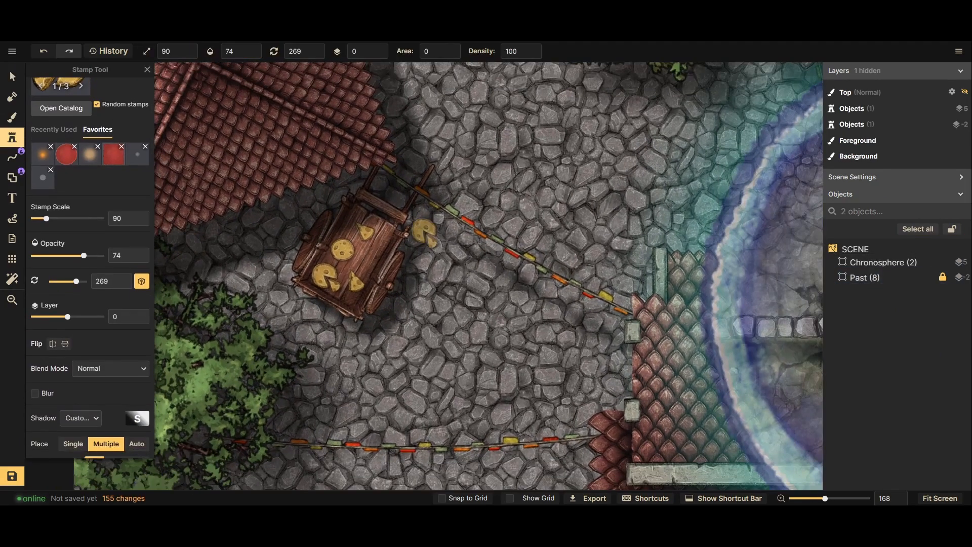
{"action": "left_click", "coordinate": [10, 84]}
{"action": "scroll", "coordinate": [218, 247], "scroll_direction": "down", "scroll_amount": 2}
{"action": "left_click", "coordinate": [749, 255]}
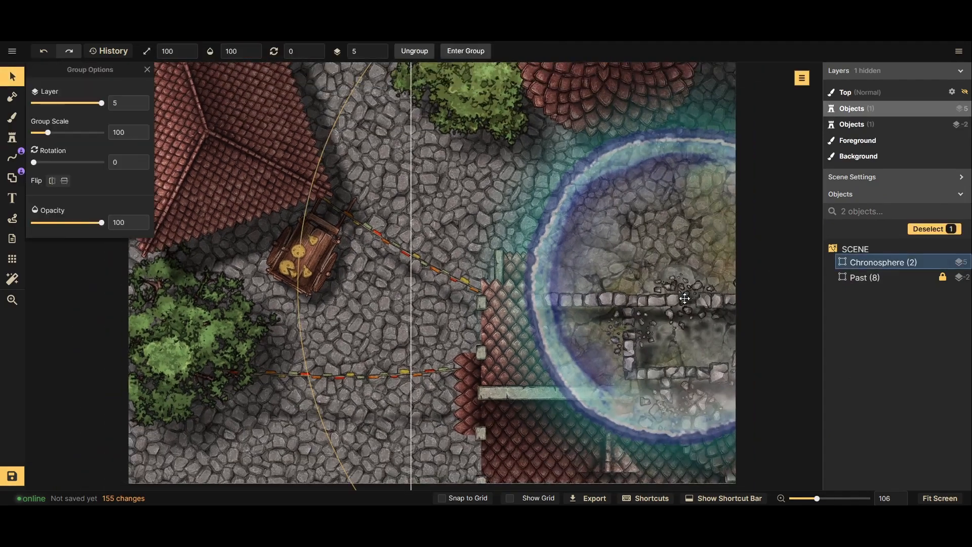
{"action": "left_click_drag", "start_coordinate": [685, 299], "coordinate": [289, 259]}
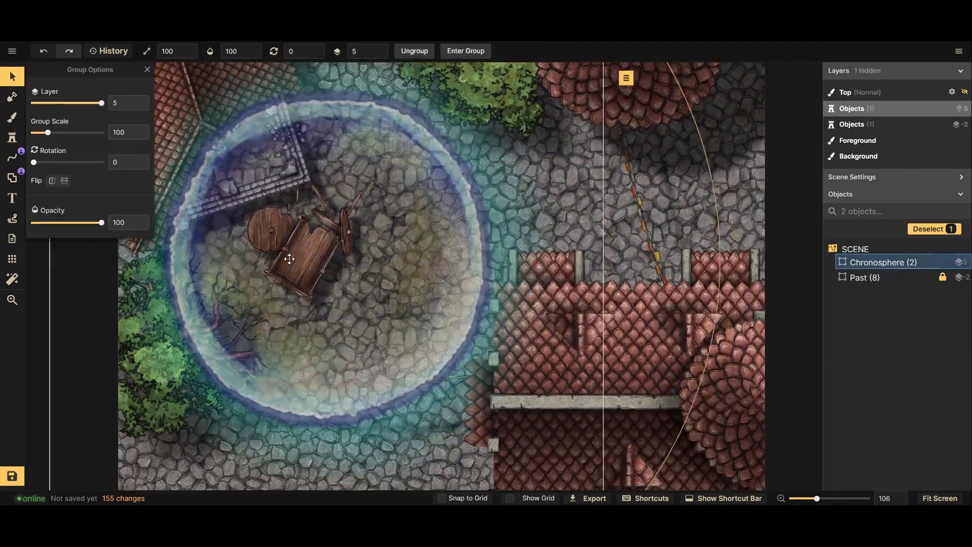
Place four random Cheese stamps at scale 90 on the ground around the broken cart, outside the Past group
{"action": "scroll", "coordinate": [289, 259], "scroll_direction": "up", "scroll_amount": 3}
{"action": "left_click", "coordinate": [12, 137]}
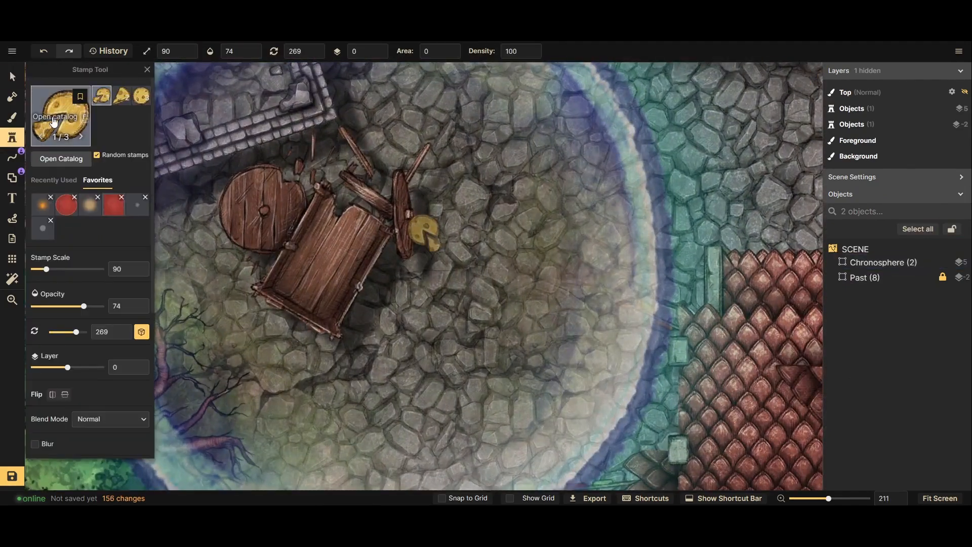
{"action": "left_click", "coordinate": [54, 120]}
{"action": "left_click", "coordinate": [964, 49]}
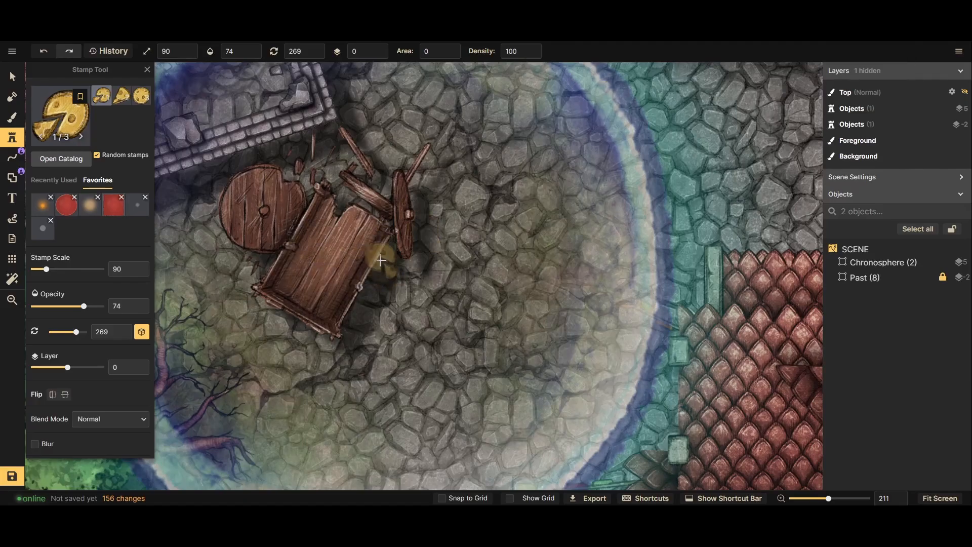
{"action": "left_click", "coordinate": [397, 292]}
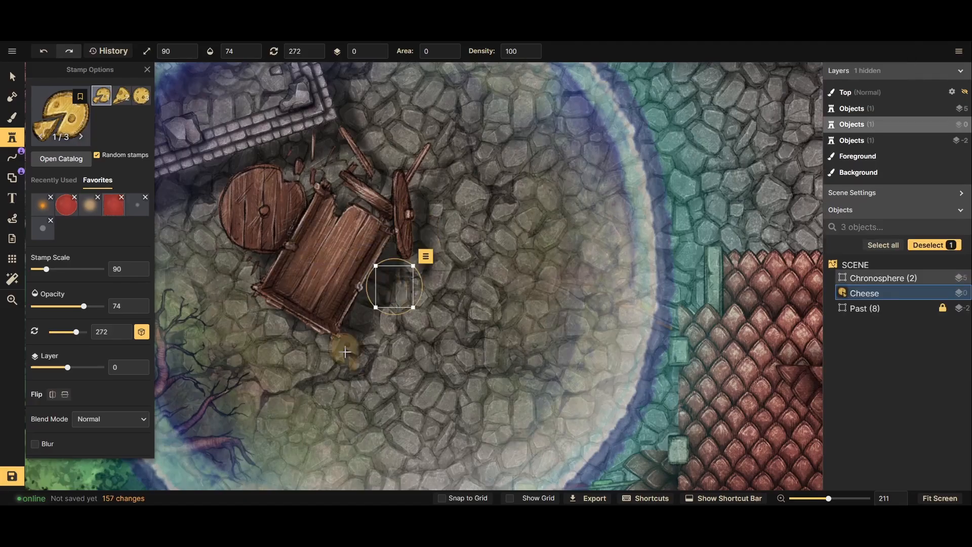
{"action": "left_click", "coordinate": [297, 343]}
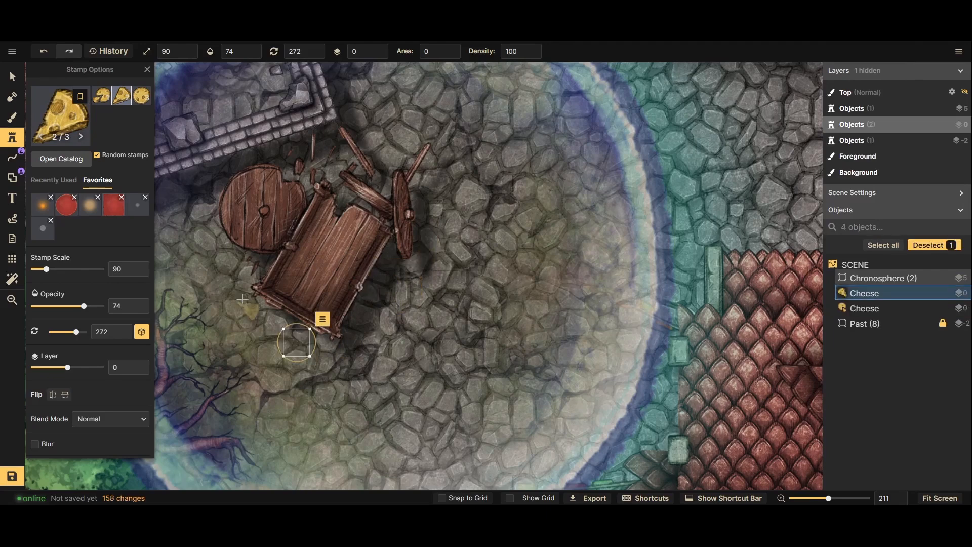
{"action": "left_click", "coordinate": [231, 273]}
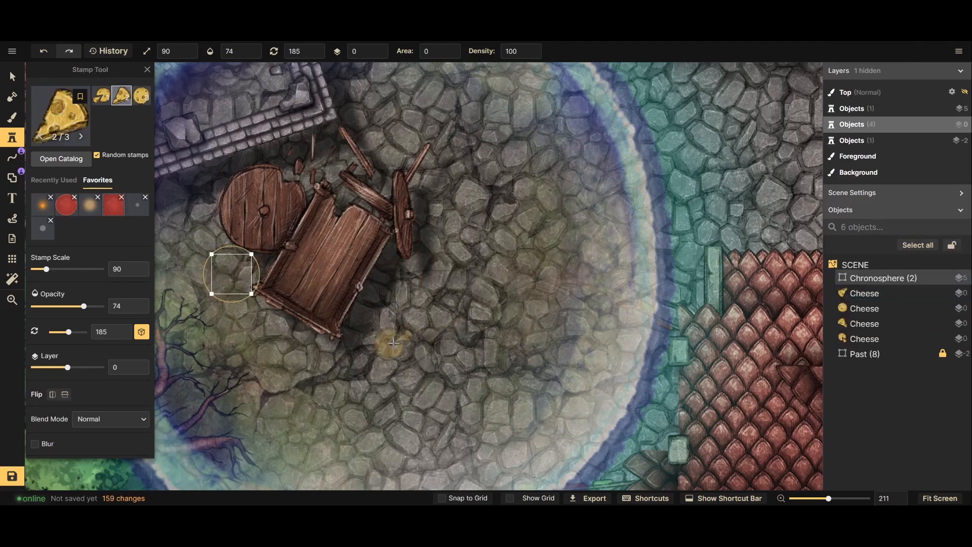
{"action": "left_click", "coordinate": [395, 341]}
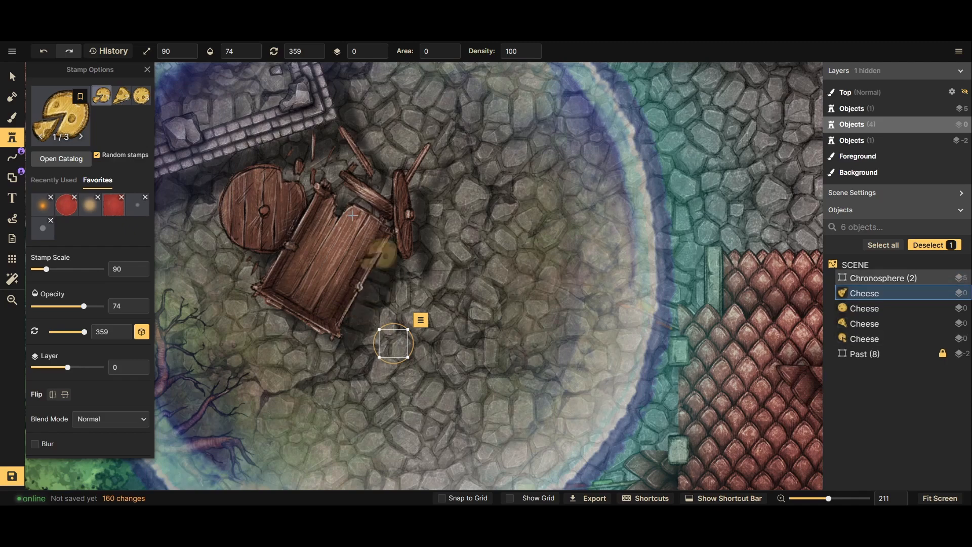
Select the four Cheese stamps around the broken cart and flatten them to the foreground
{"action": "scroll", "coordinate": [379, 255], "scroll_direction": "down", "scroll_amount": 1}
{"action": "left_click", "coordinate": [13, 77]}
{"action": "scroll", "coordinate": [392, 208], "scroll_direction": "down", "scroll_amount": 2}
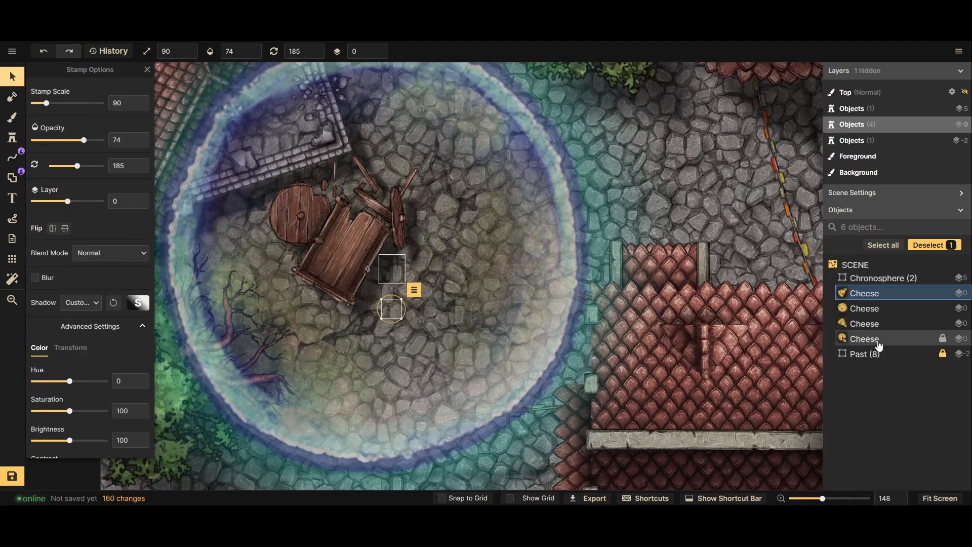
{"action": "left_click", "coordinate": [861, 339]}
{"action": "left_click", "coordinate": [884, 294], "text": "shift"}
{"action": "right_click", "coordinate": [875, 322]}
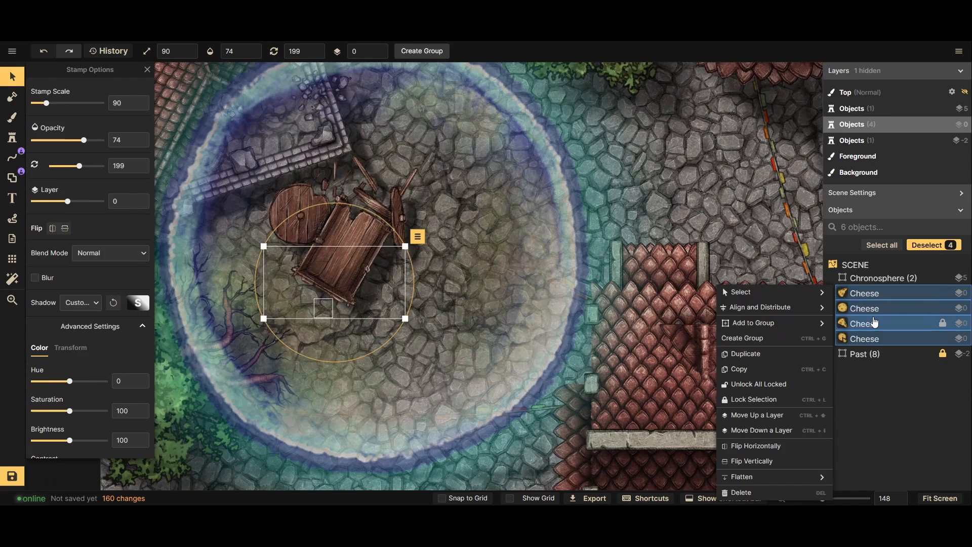
{"action": "mouse_move", "coordinate": [745, 477]}
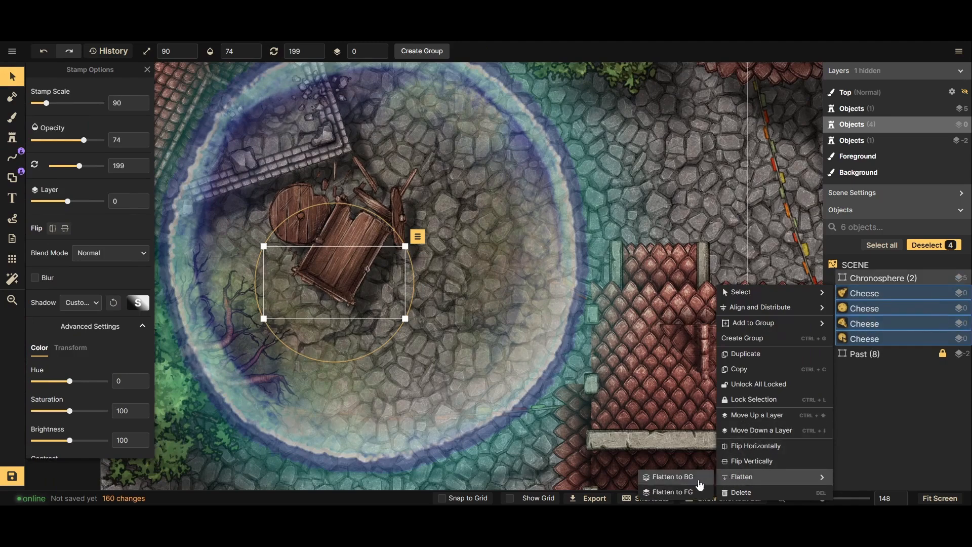
{"action": "left_click", "coordinate": [674, 492]}
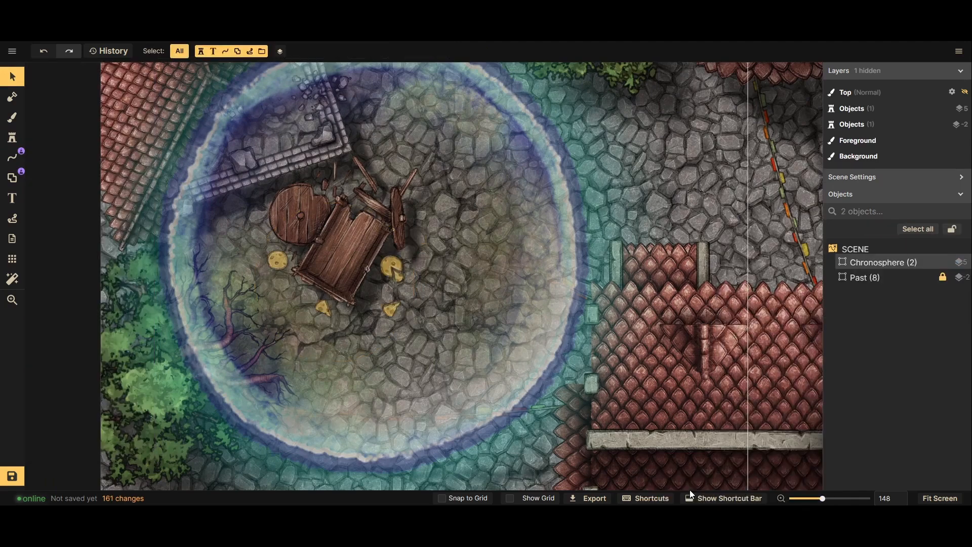
Move the Chronosphere group to the middle of the map, between the cart and the lower building, and save the map
{"action": "left_click", "coordinate": [575, 417]}
{"action": "scroll", "coordinate": [395, 255], "scroll_direction": "down", "scroll_amount": 4}
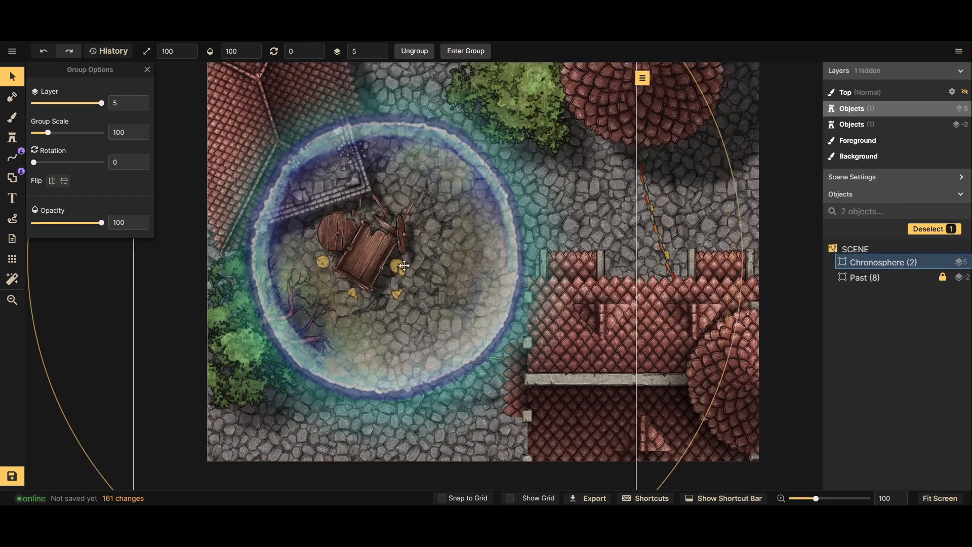
{"action": "scroll", "coordinate": [404, 265], "scroll_direction": "down", "scroll_amount": 2}
{"action": "left_click_drag", "start_coordinate": [425, 286], "coordinate": [432, 307]}
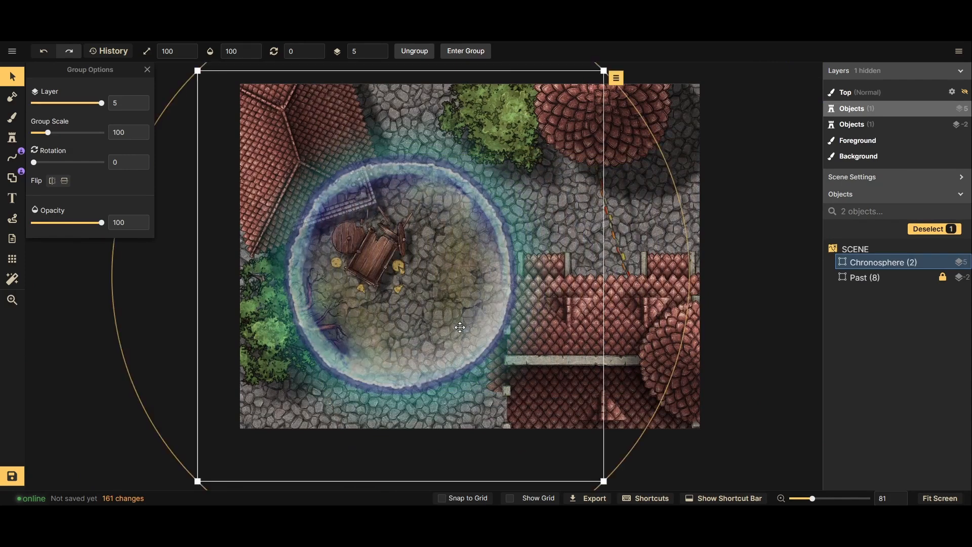
{"action": "left_click_drag", "start_coordinate": [457, 298], "coordinate": [543, 291]}
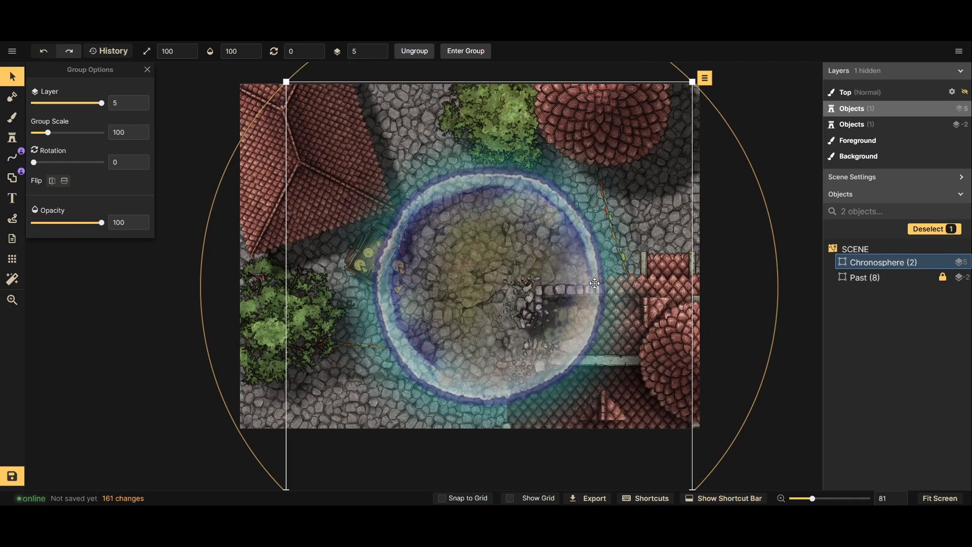
{"action": "left_click", "coordinate": [728, 299]}
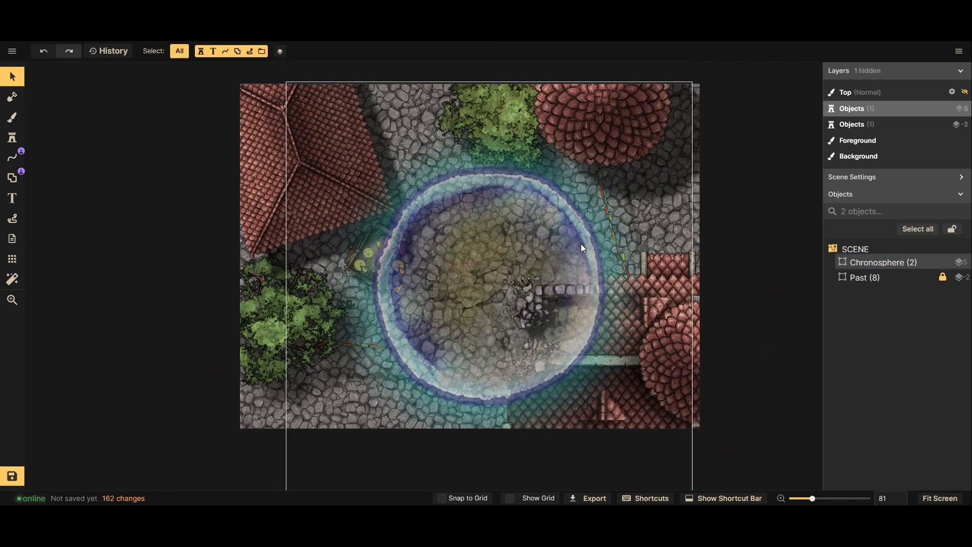
{"action": "key", "text": "ctrl+s"}
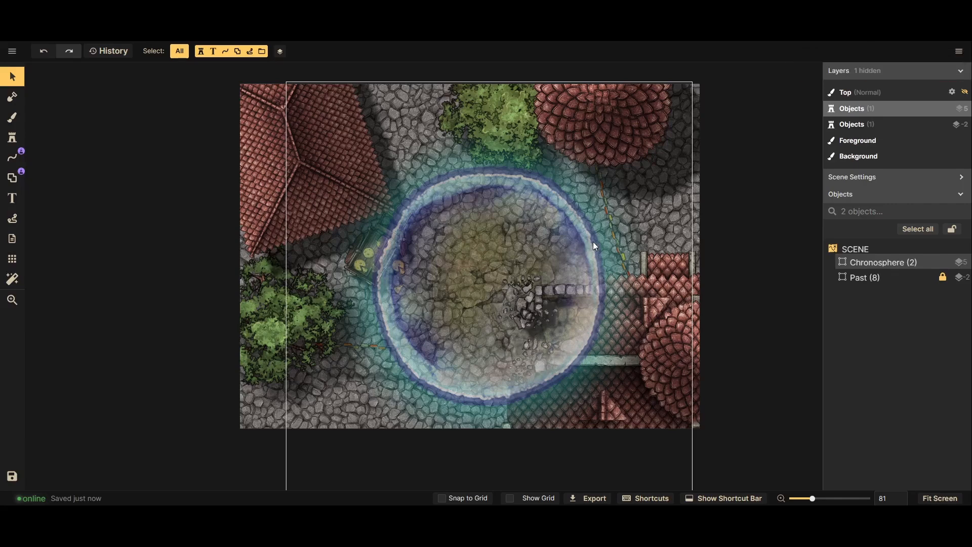
Set the Chronosphere group's opacity to 0
{"action": "left_click", "coordinate": [894, 260]}
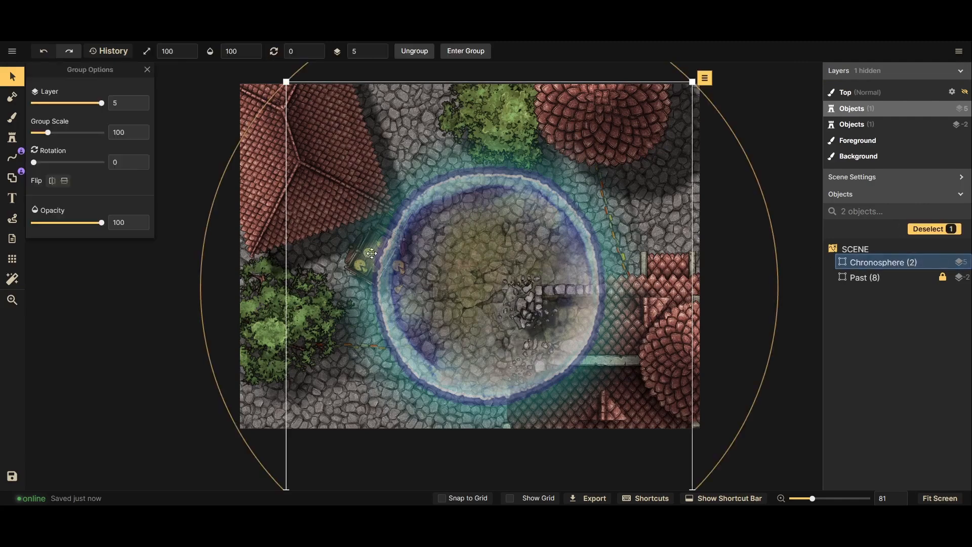
{"action": "left_click_drag", "start_coordinate": [97, 226], "coordinate": [32, 224]}
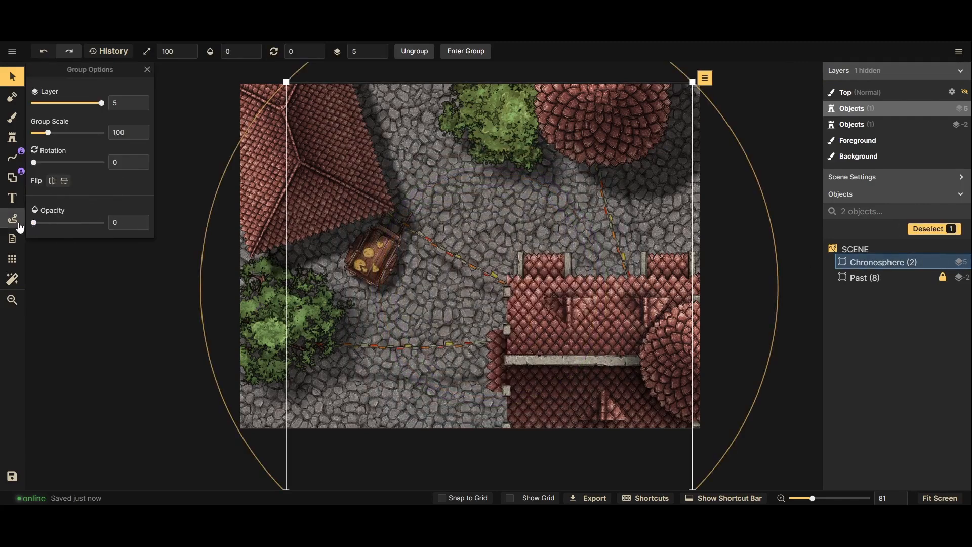
Try the square clip mask stamp at scale 260 on the open street and delete it
{"action": "left_click", "coordinate": [12, 142]}
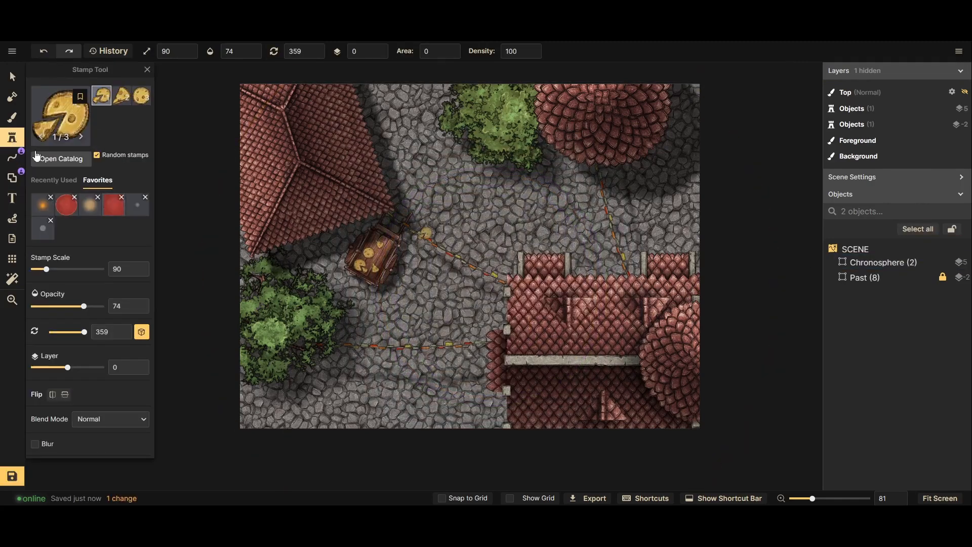
{"action": "left_click", "coordinate": [43, 237]}
{"action": "scroll", "coordinate": [438, 262], "scroll_direction": "up", "scroll_amount": 5}
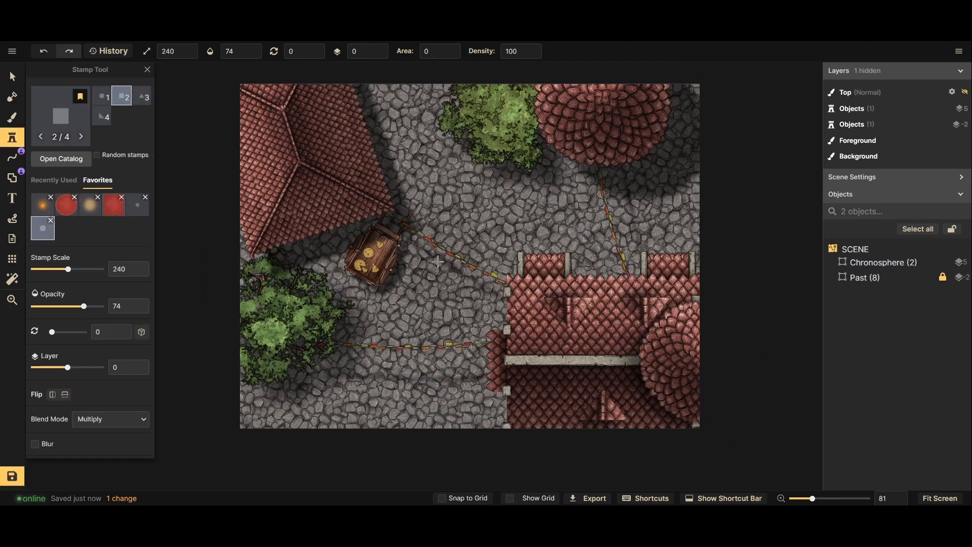
{"action": "left_click", "coordinate": [437, 275]}
{"action": "key", "text": "Delete"}
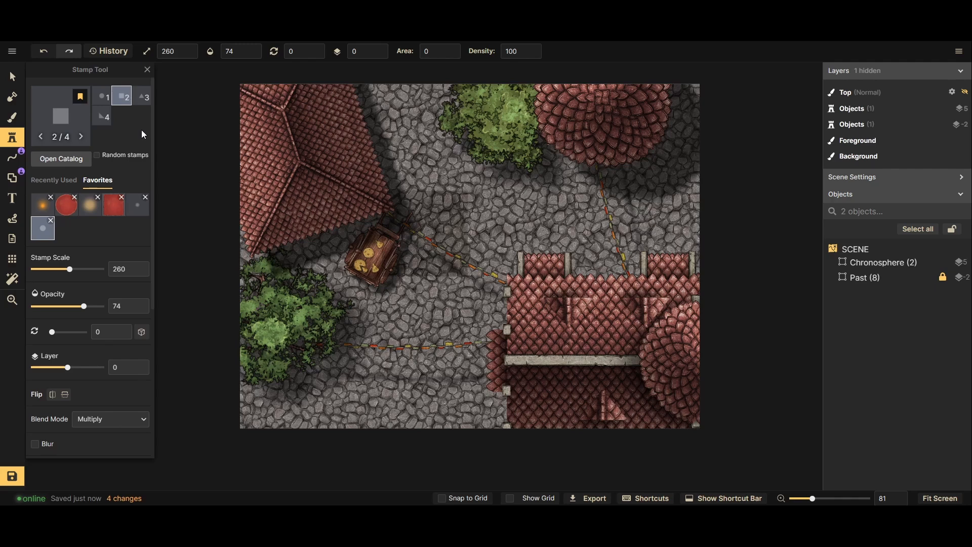
Try the Triangle Clip Mask stamp on the street between the cart and the lower building, and delete it
{"action": "left_click", "coordinate": [142, 96]}
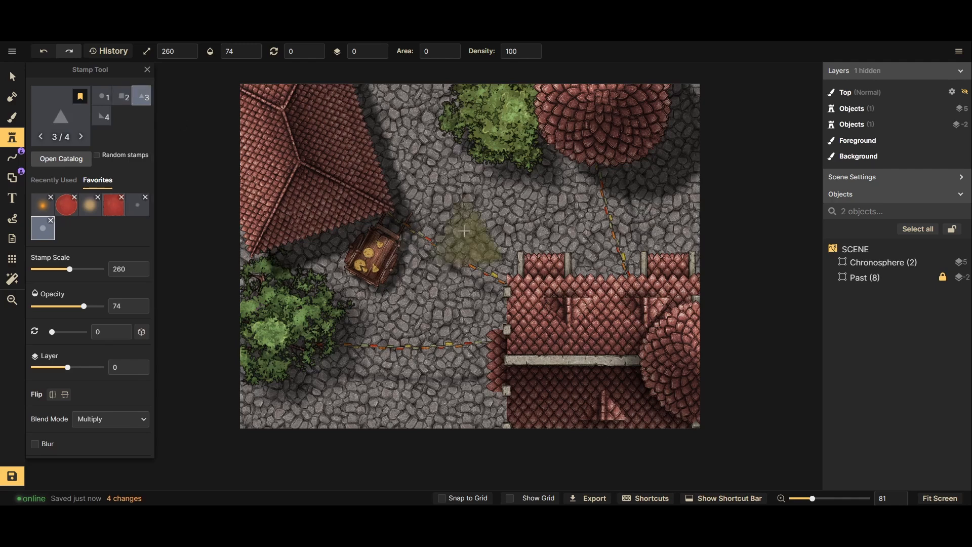
{"action": "left_click", "coordinate": [464, 231]}
{"action": "left_click", "coordinate": [547, 209]}
{"action": "scroll", "coordinate": [547, 208], "scroll_direction": "down", "scroll_amount": 4}
{"action": "left_click_drag", "start_coordinate": [547, 208], "coordinate": [494, 210]}
{"action": "left_click", "coordinate": [12, 77]}
{"action": "key", "text": "Delete"}
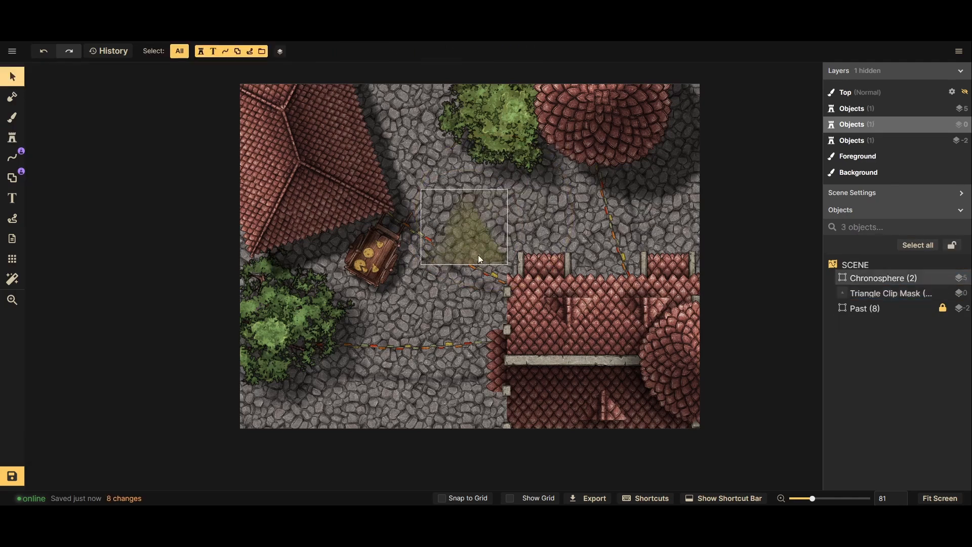
{"action": "key", "text": "Delete"}
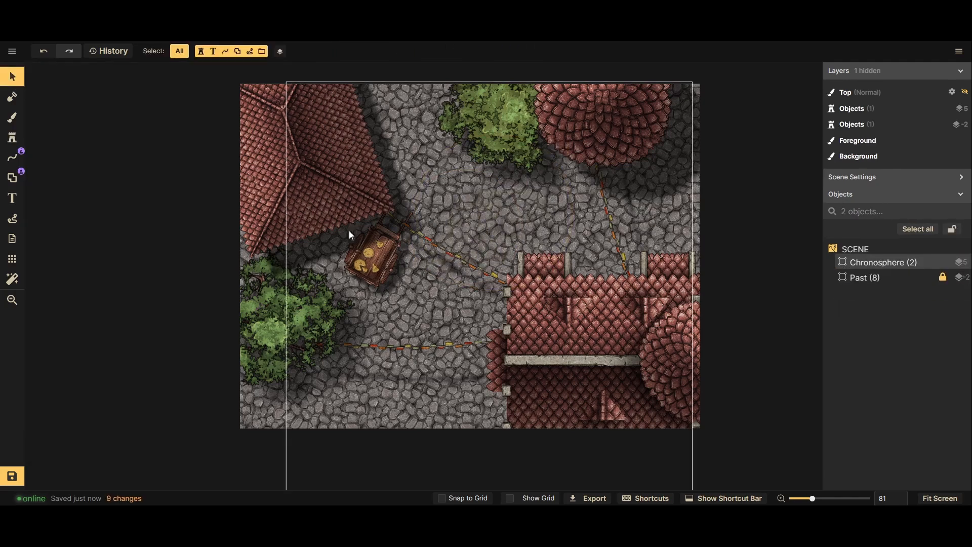
Draw a rectangle shape with a stone wall stroke and texture fill across the middle of the map and shift it slightly
{"action": "left_click", "coordinate": [13, 179]}
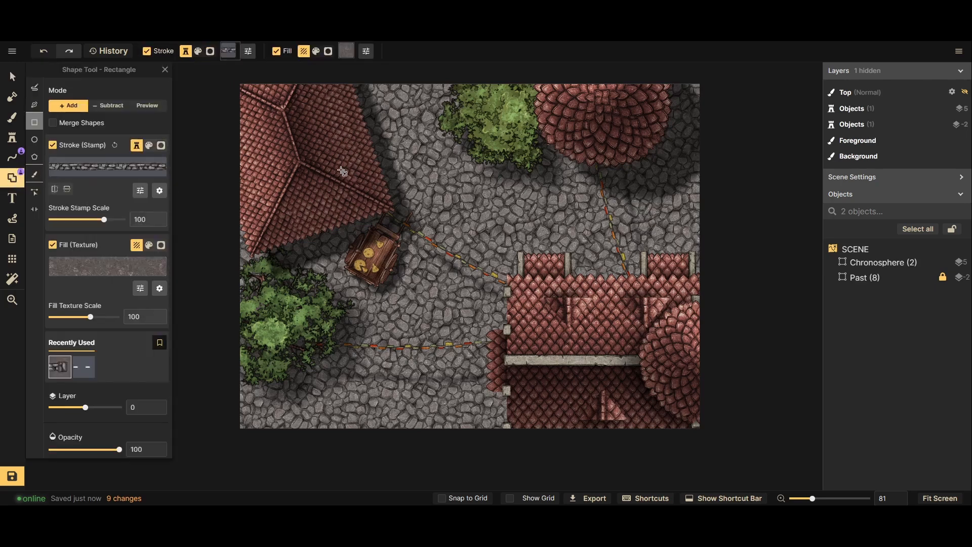
{"action": "left_click_drag", "start_coordinate": [314, 124], "coordinate": [614, 371]}
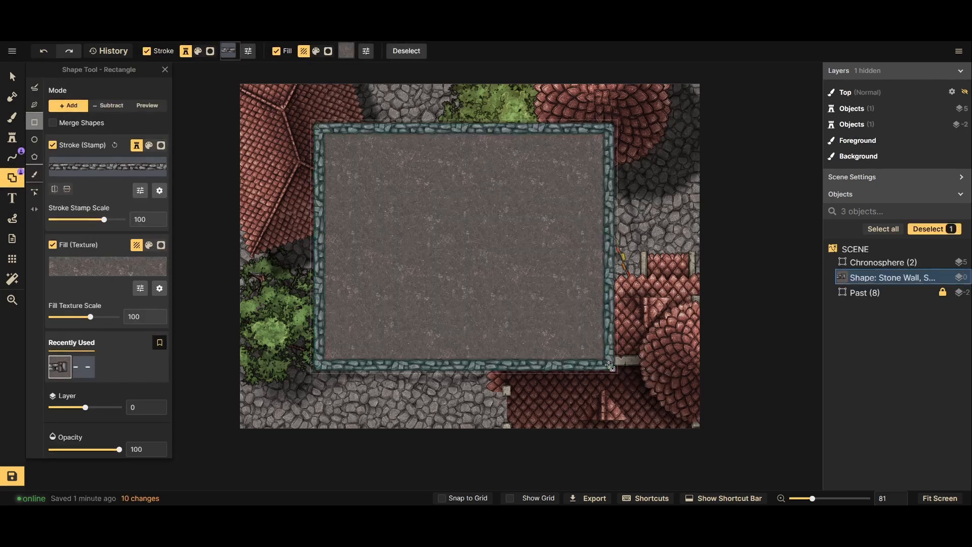
{"action": "left_click", "coordinate": [12, 77]}
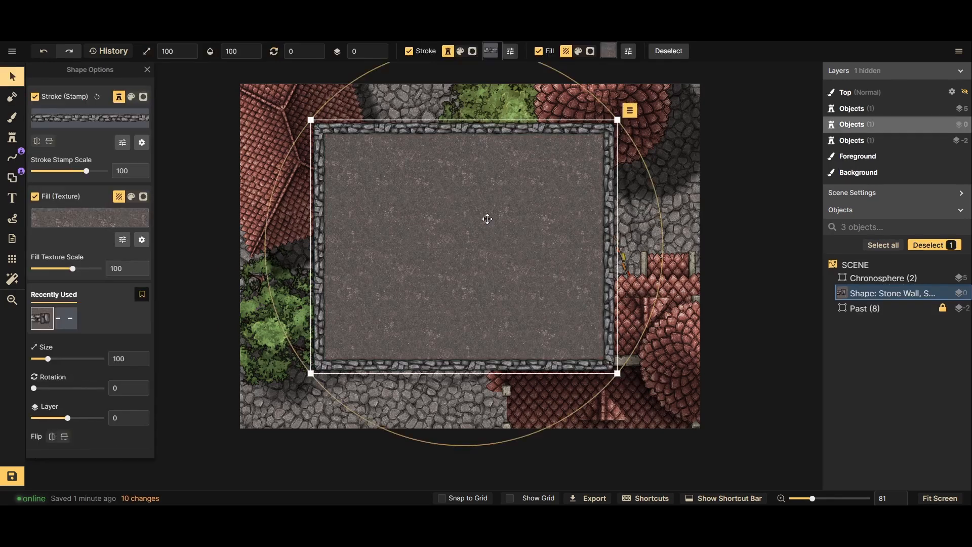
{"action": "mouse_move", "coordinate": [491, 202]}
{"action": "left_mouse_down"}
{"action": "mouse_move", "coordinate": [466, 227]}
{"action": "mouse_move", "coordinate": [488, 226]}
{"action": "mouse_move", "coordinate": [499, 210]}
{"action": "left_mouse_up"}
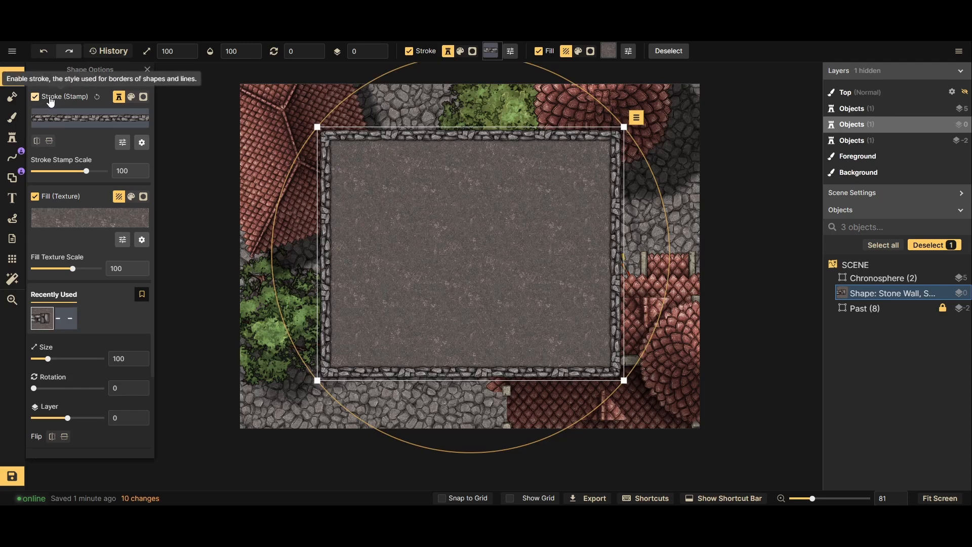
Try a concrete wall stroke on the rectangle, and replace it with the Desert Rock stroke
{"action": "left_click", "coordinate": [107, 122]}
{"action": "left_click", "coordinate": [275, 174]}
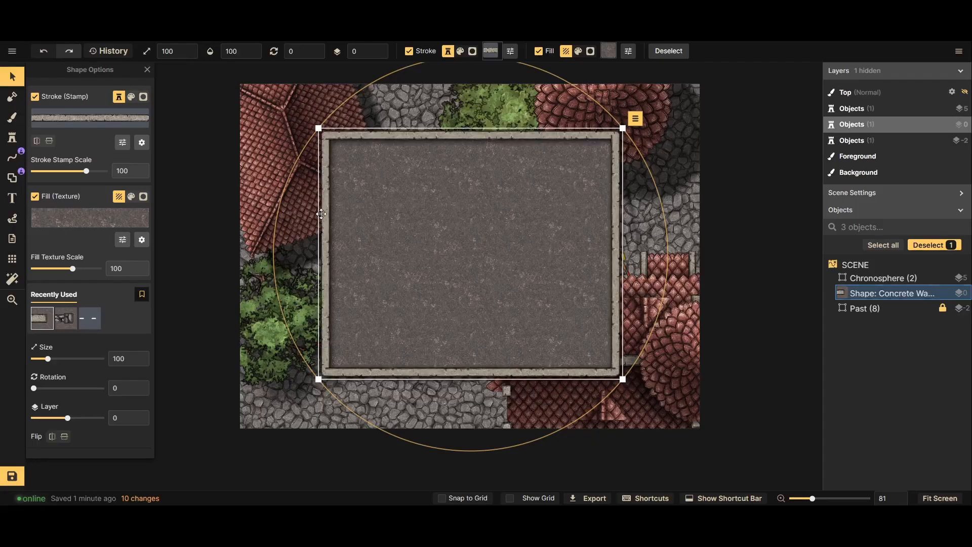
{"action": "left_click", "coordinate": [110, 120]}
{"action": "left_click", "coordinate": [272, 398]}
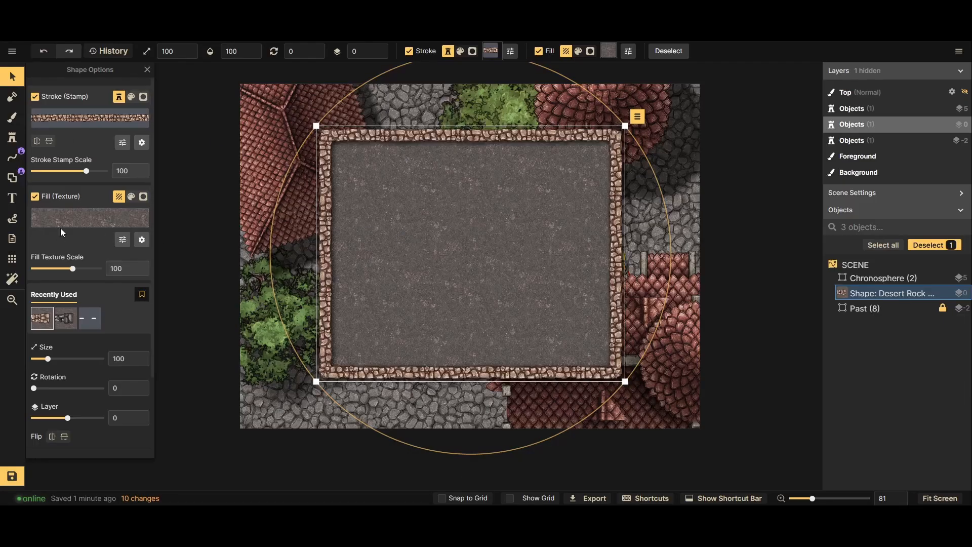
Try the cracked desert texture as the rectangle's fill, and replace it with Cracked Ice
{"action": "left_click", "coordinate": [101, 219]}
{"action": "left_click", "coordinate": [189, 258]}
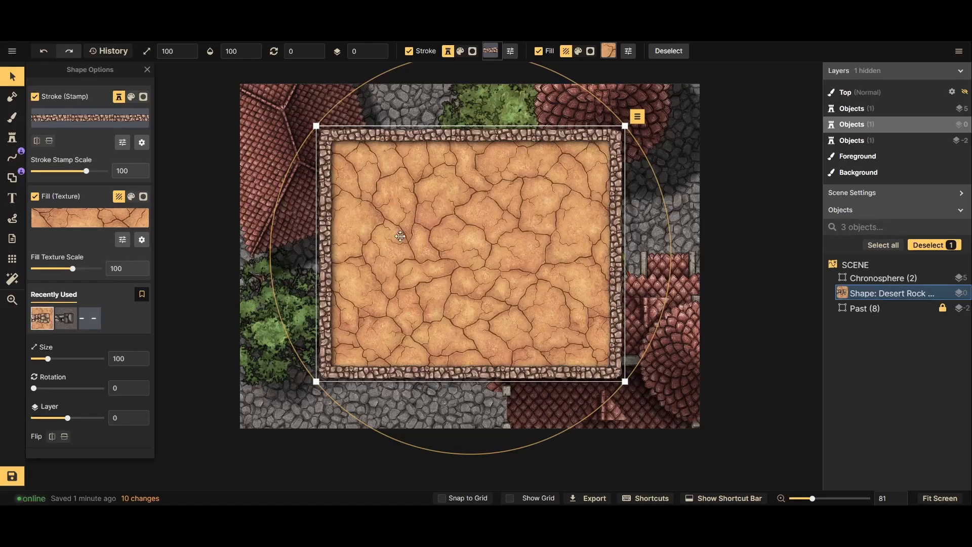
{"action": "left_click", "coordinate": [96, 218]}
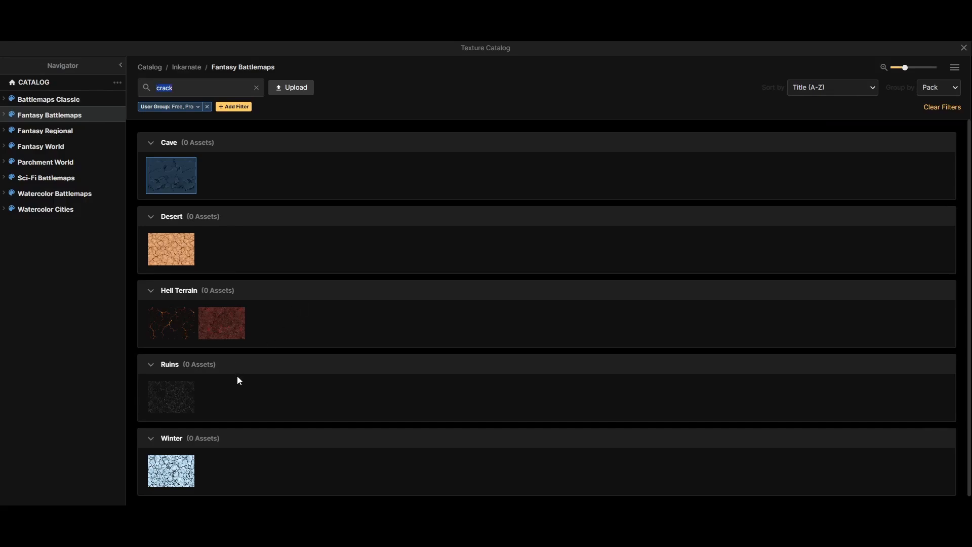
{"action": "left_click", "coordinate": [171, 471]}
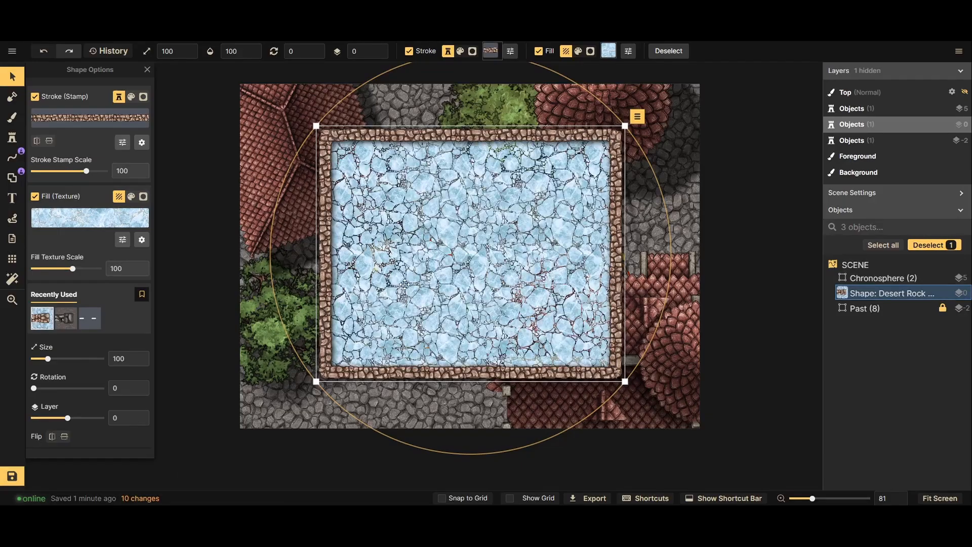
Turn off the rectangle's stroke, switch its fill from texture to color to Clip Mask, and shift the mask over the street
{"action": "left_click", "coordinate": [35, 96]}
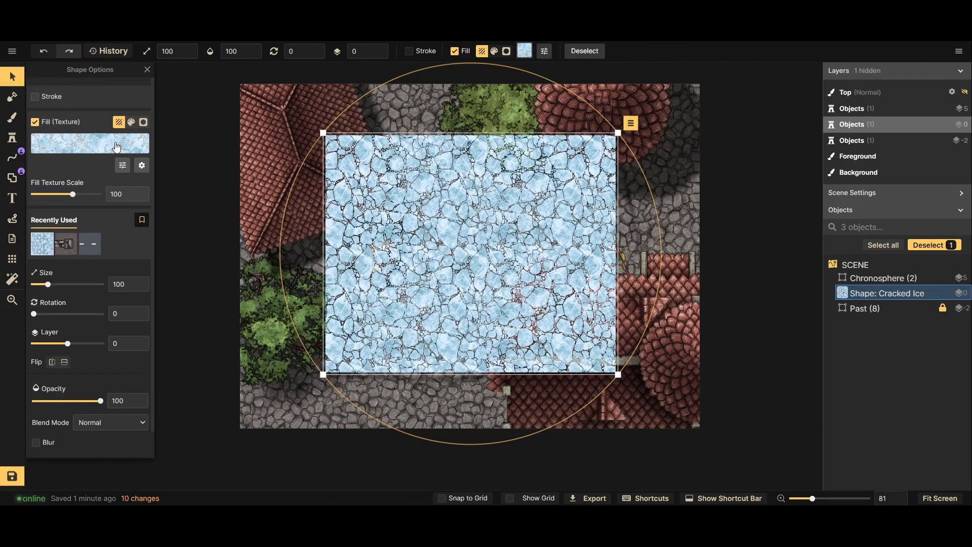
{"action": "left_click", "coordinate": [131, 122]}
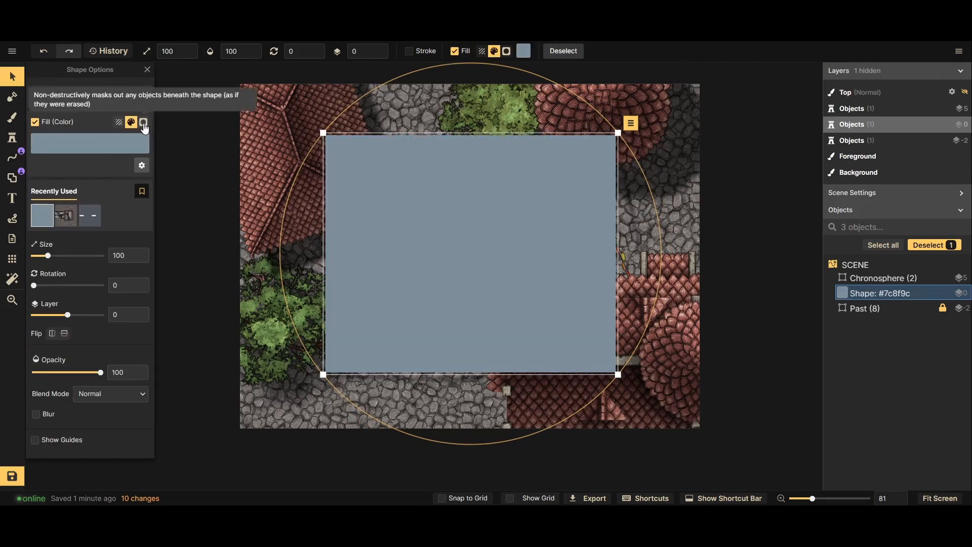
{"action": "left_click", "coordinate": [145, 123]}
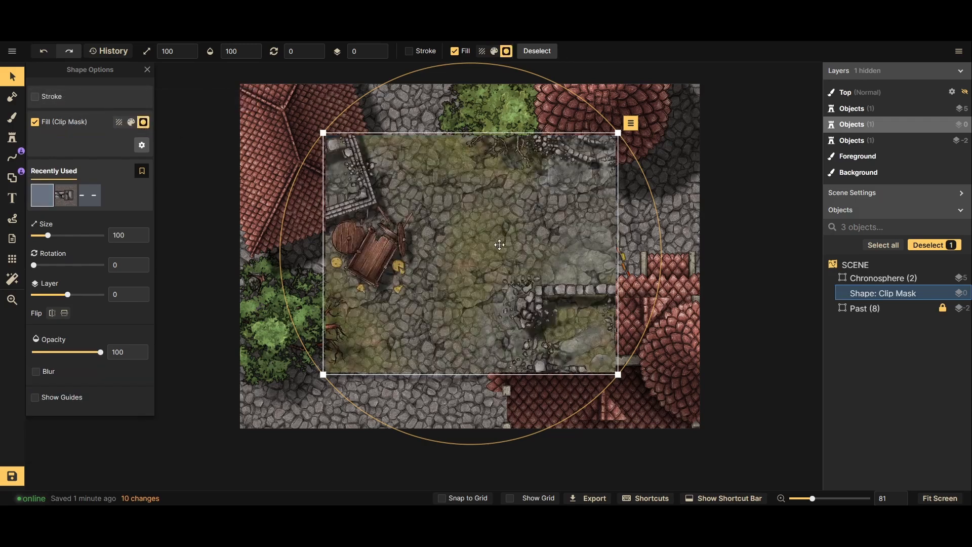
{"action": "mouse_move", "coordinate": [499, 246]}
{"action": "left_mouse_down"}
{"action": "mouse_move", "coordinate": [470, 244]}
{"action": "mouse_move", "coordinate": [436, 223]}
{"action": "mouse_move", "coordinate": [496, 270]}
{"action": "mouse_move", "coordinate": [500, 250]}
{"action": "left_mouse_up"}
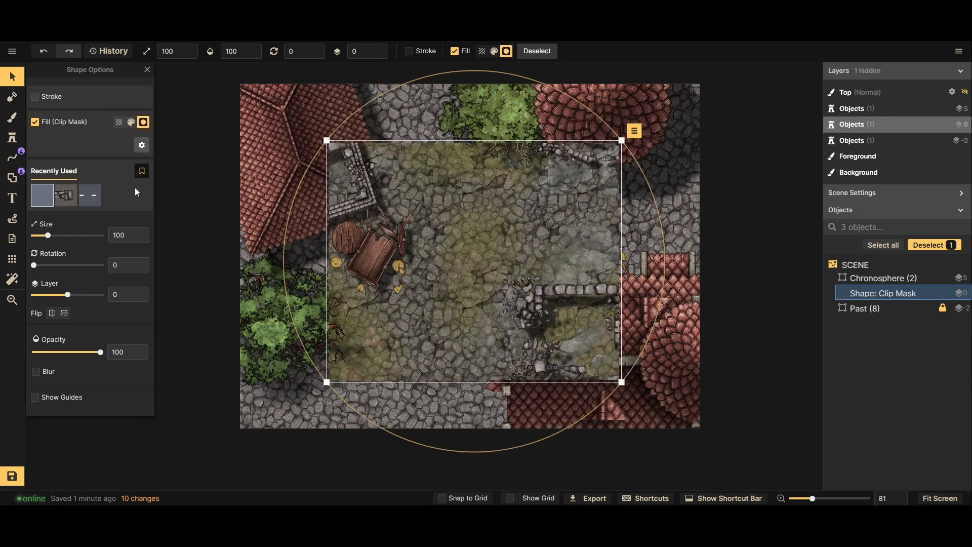
{"action": "left_click_drag", "start_coordinate": [503, 245], "coordinate": [492, 251]}
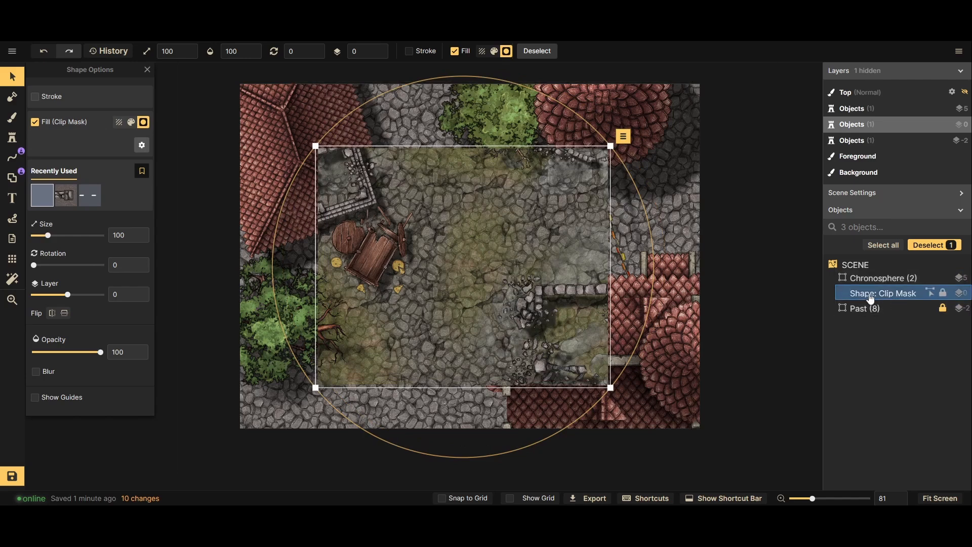
Edit the clip mask's nodes: add two on its upper edge, forming a notch near the cart and a peak by the tree, and pull the upper-right corner inward
{"action": "left_click", "coordinate": [931, 293]}
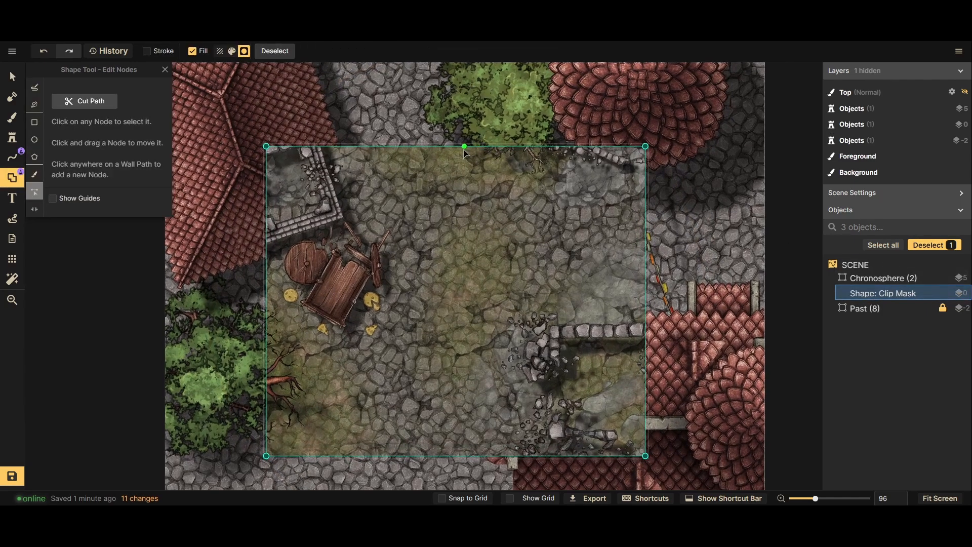
{"action": "left_click", "coordinate": [464, 147]}
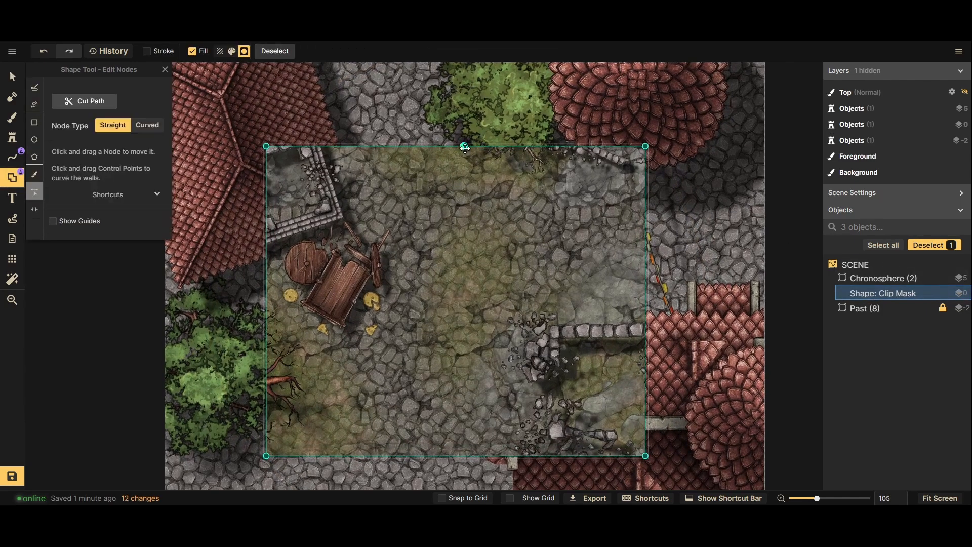
{"action": "left_click", "coordinate": [364, 146]}
{"action": "scroll", "coordinate": [369, 144], "scroll_direction": "down", "scroll_amount": 2}
{"action": "left_click_drag", "start_coordinate": [369, 145], "coordinate": [376, 217]}
{"action": "left_click_drag", "start_coordinate": [447, 139], "coordinate": [427, 91]}
{"action": "left_click_drag", "start_coordinate": [613, 147], "coordinate": [498, 184]}
Add nodes on the clip mask's right and lower edges to form the star's right point and two inner corners
{"action": "left_click", "coordinate": [531, 251]}
{"action": "left_click_drag", "start_coordinate": [531, 252], "coordinate": [618, 207]}
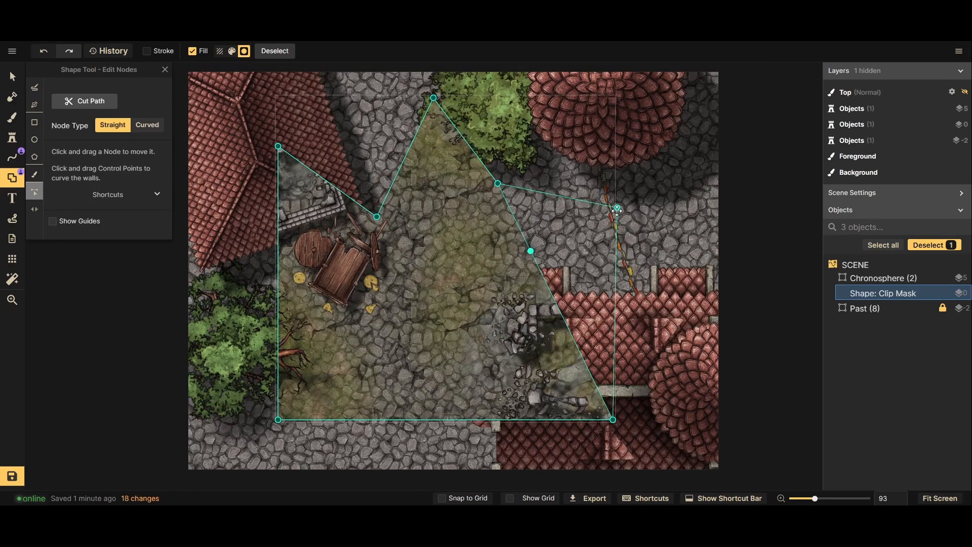
{"action": "left_click", "coordinate": [614, 317]}
{"action": "left_click_drag", "start_coordinate": [615, 317], "coordinate": [535, 298]}
{"action": "left_click", "coordinate": [473, 419]}
{"action": "left_click_drag", "start_coordinate": [473, 419], "coordinate": [471, 344]}
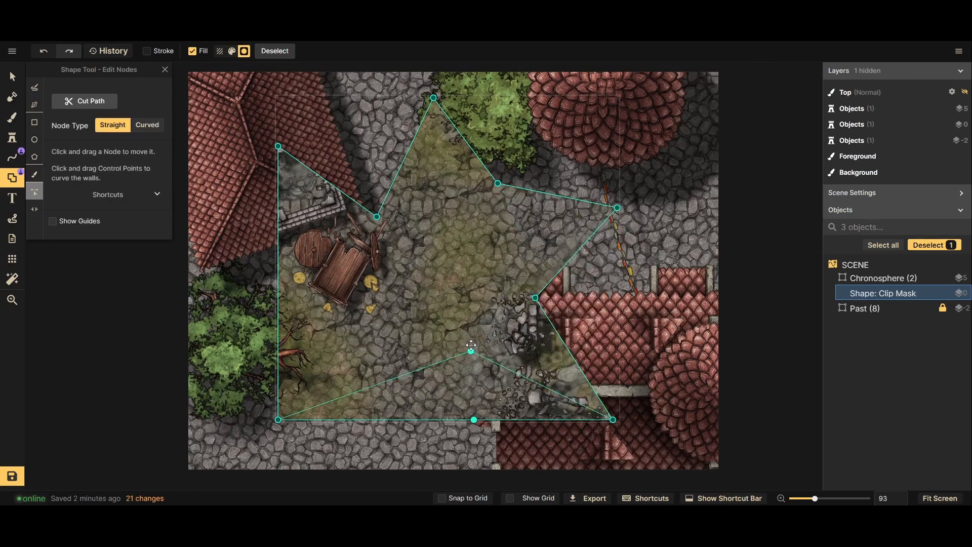
Complete the five-pointed star by moving the lower-left and left points, adding an inner corner between them, and adjusting the inner corners
{"action": "left_click_drag", "start_coordinate": [278, 420], "coordinate": [349, 421]}
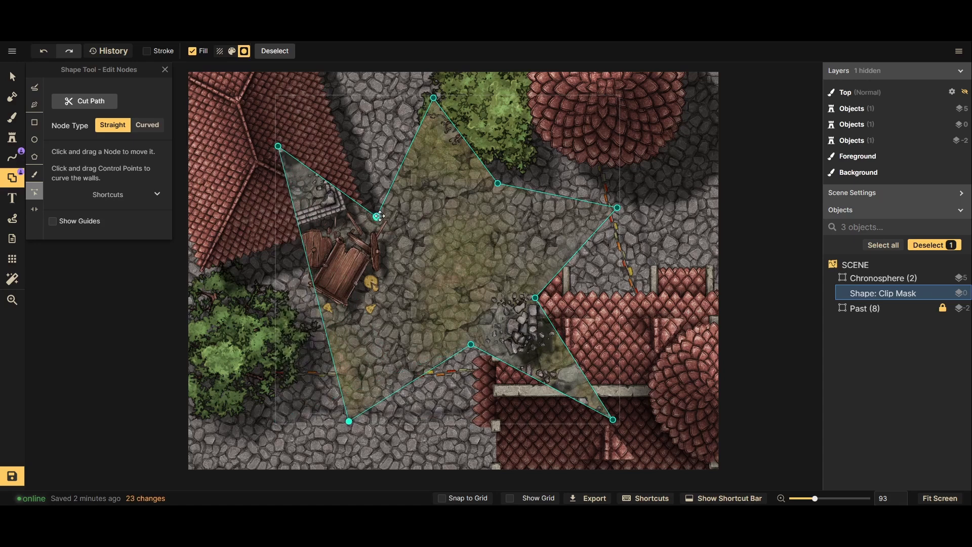
{"action": "left_click_drag", "start_coordinate": [379, 216], "coordinate": [384, 209]}
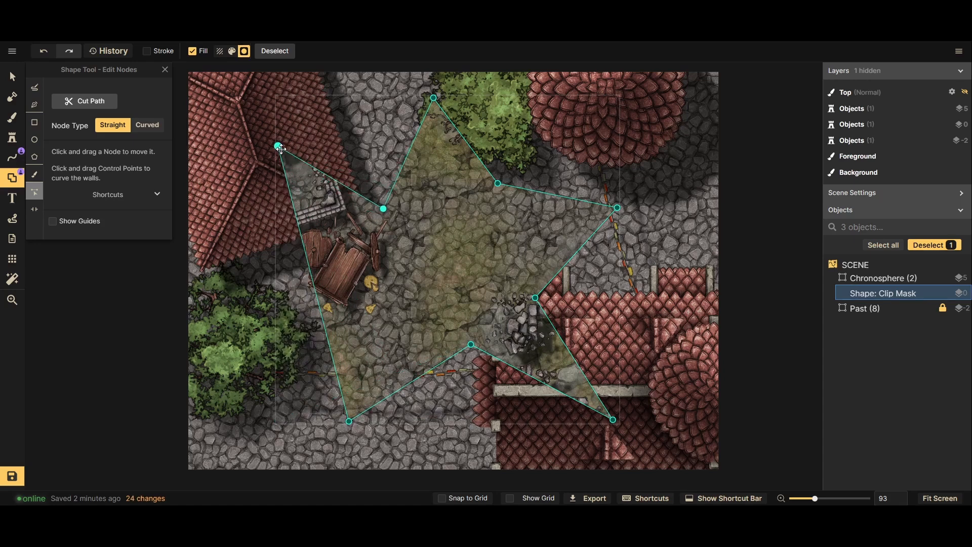
{"action": "left_click_drag", "start_coordinate": [279, 147], "coordinate": [270, 185]}
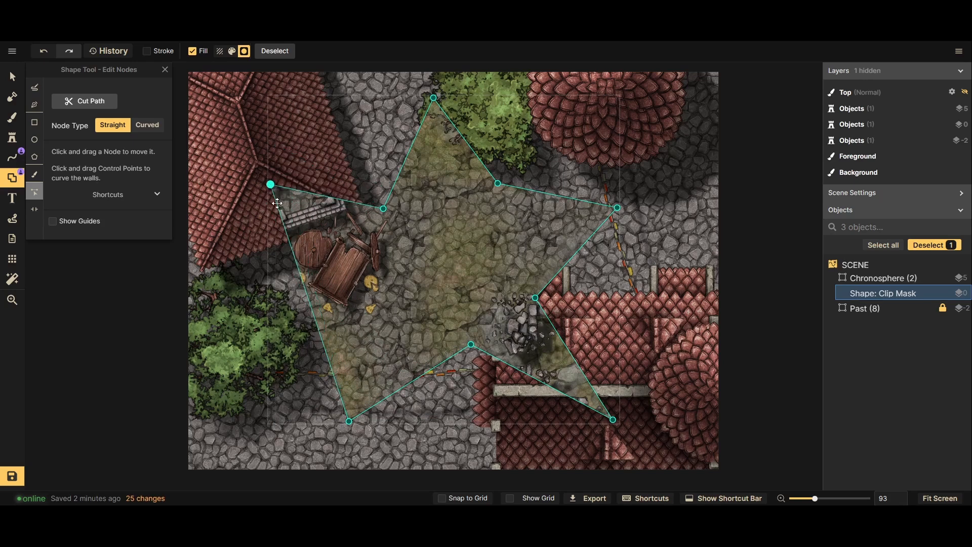
{"action": "left_click", "coordinate": [305, 280]}
{"action": "left_click_drag", "start_coordinate": [305, 280], "coordinate": [391, 288]}
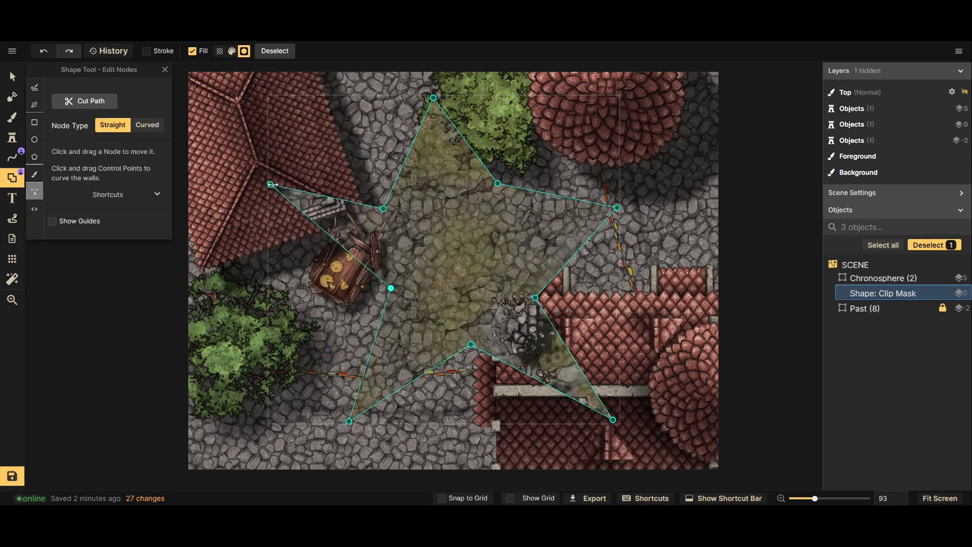
{"action": "left_click_drag", "start_coordinate": [273, 185], "coordinate": [279, 221]}
{"action": "left_click_drag", "start_coordinate": [384, 208], "coordinate": [384, 188]}
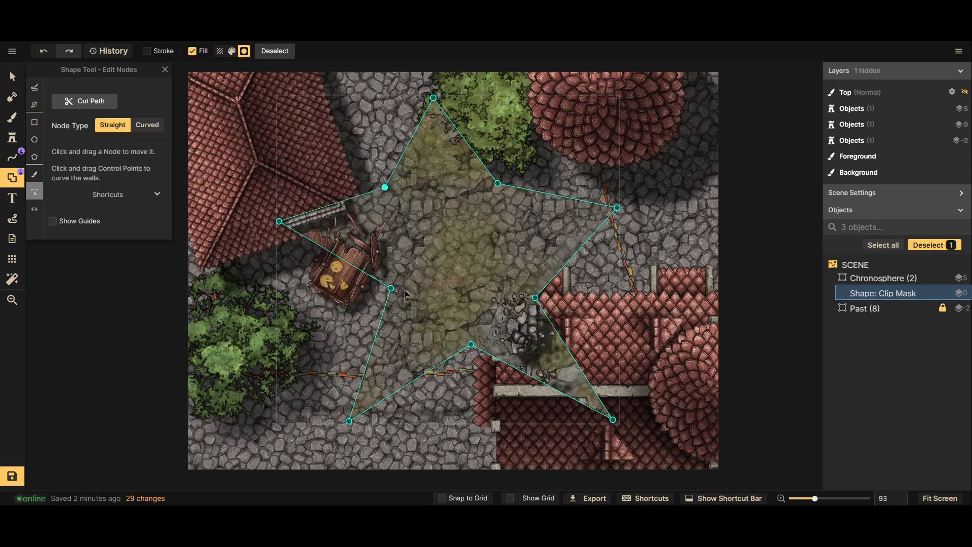
{"action": "left_click_drag", "start_coordinate": [390, 288], "coordinate": [384, 297]}
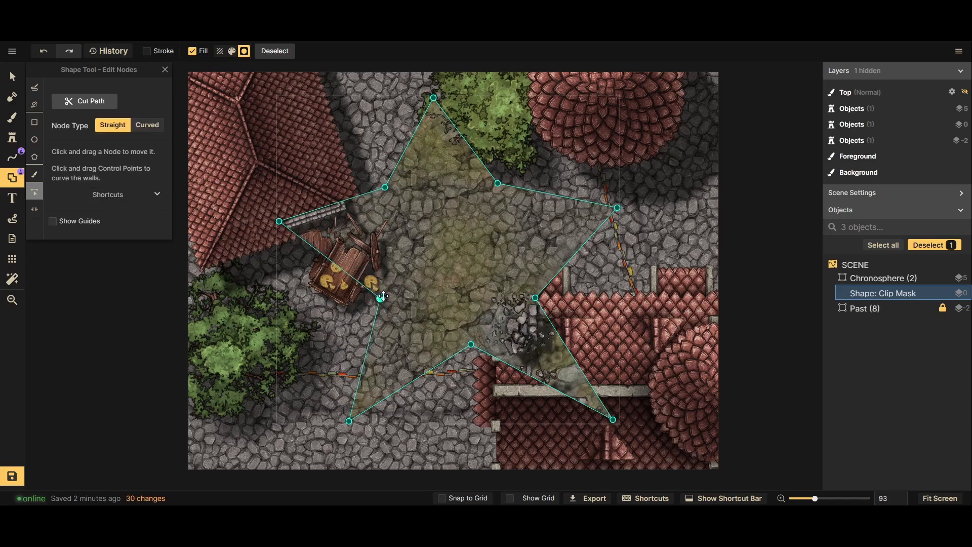
Reposition the star-shaped clip mask over the street between the cart and the lower building
{"action": "left_click", "coordinate": [15, 81]}
{"action": "scroll", "coordinate": [349, 218], "scroll_direction": "down", "scroll_amount": 2}
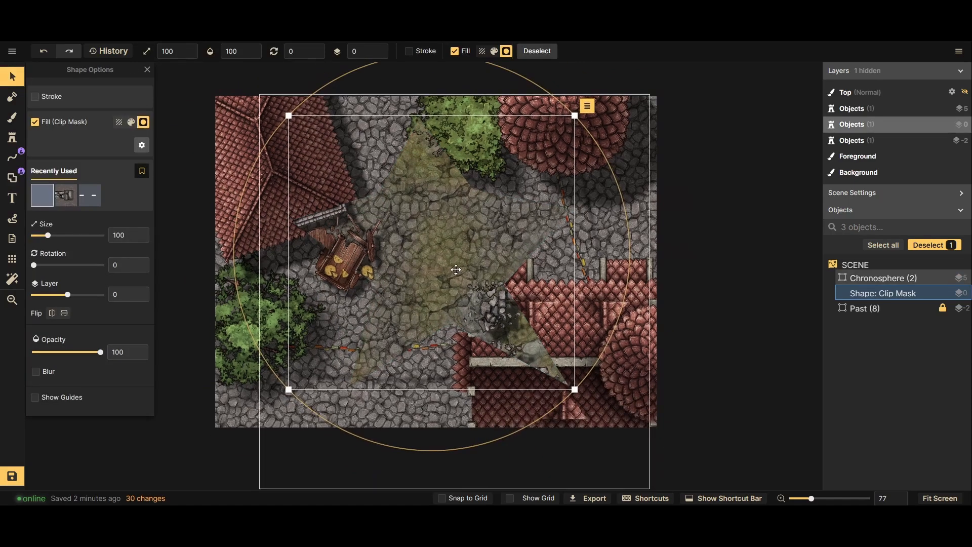
{"action": "left_click_drag", "start_coordinate": [458, 270], "coordinate": [494, 281]}
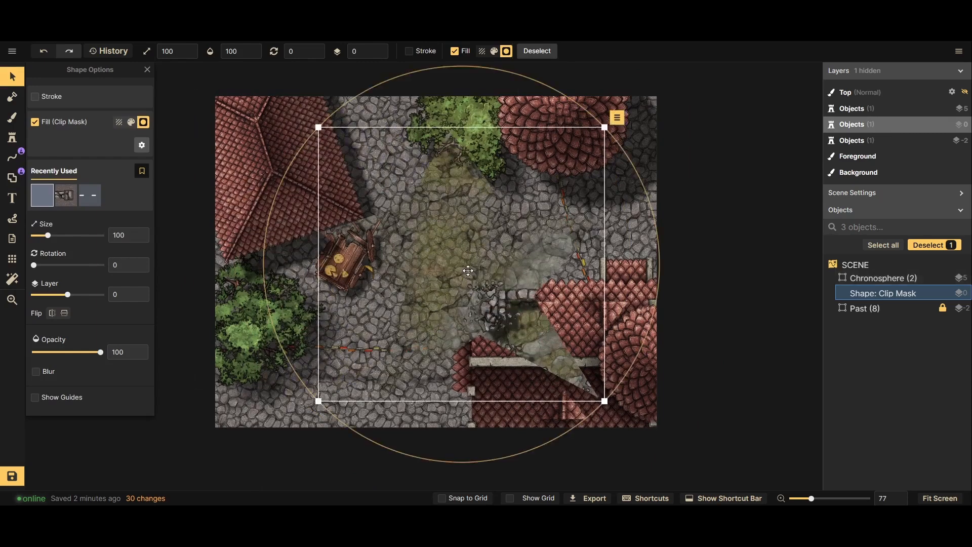
{"action": "scroll", "coordinate": [494, 281], "scroll_direction": "up", "scroll_amount": 2}
{"action": "left_click_drag", "start_coordinate": [570, 254], "coordinate": [551, 258]}
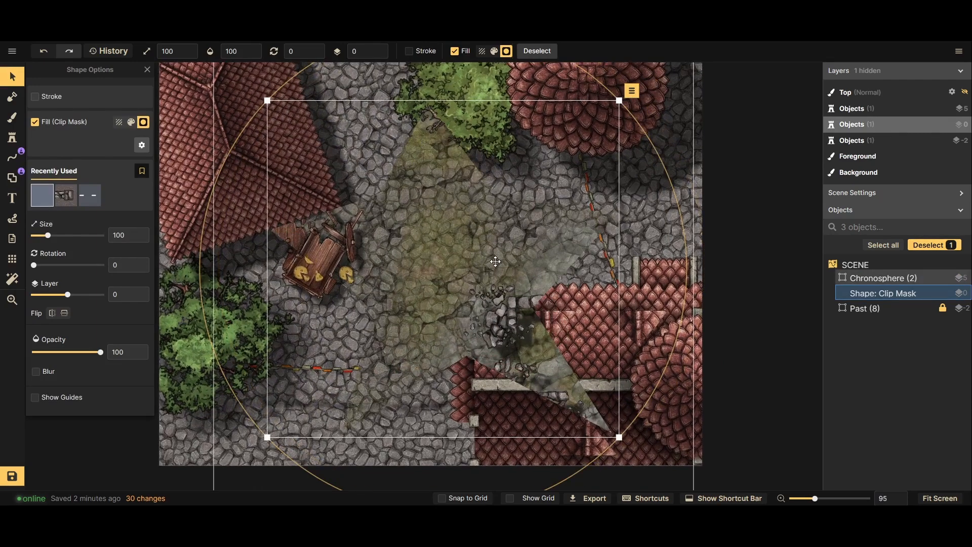
Turn the star mask's stroke back on and set it to the Hell Fire Wall path from the Effects pack
{"action": "left_click", "coordinate": [35, 97]}
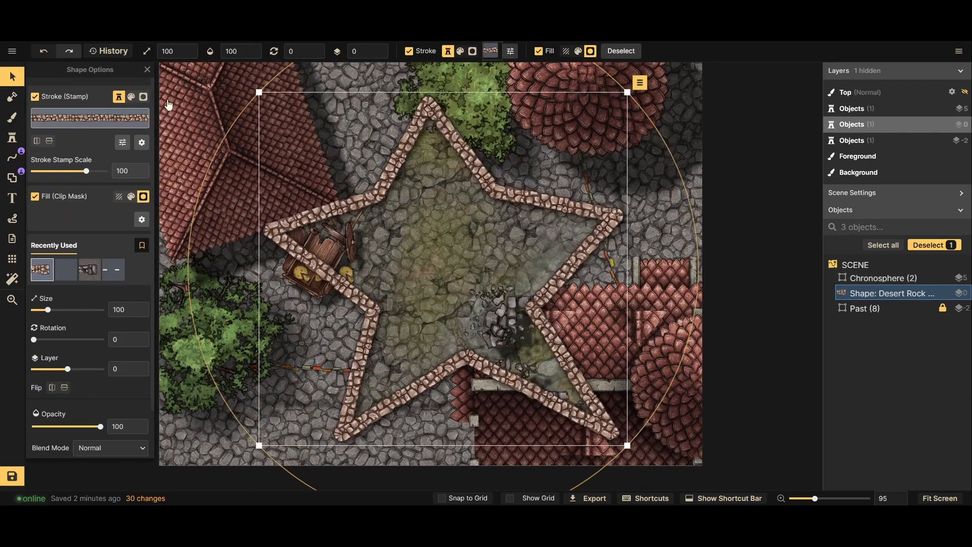
{"action": "left_click", "coordinate": [124, 119]}
{"action": "scroll", "coordinate": [388, 232], "scroll_direction": "down", "scroll_amount": 15}
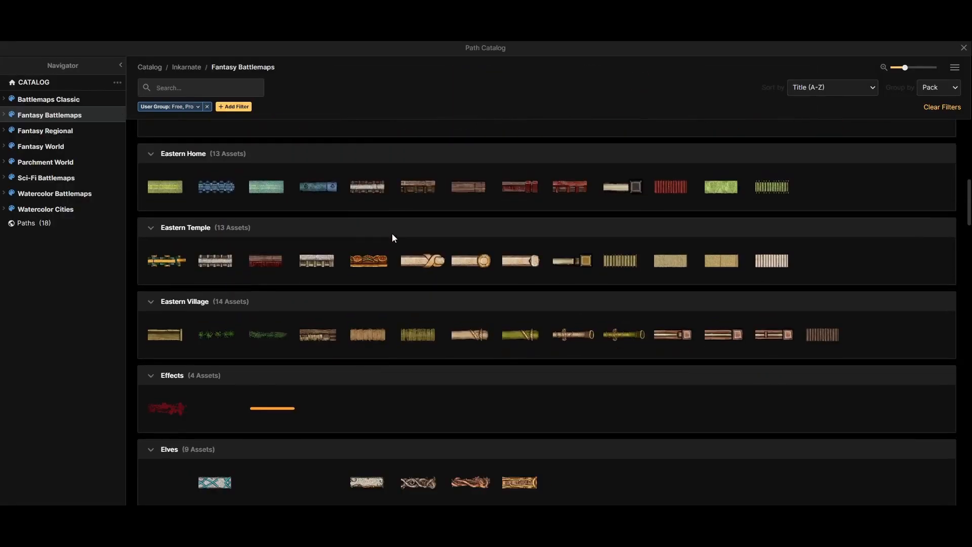
{"action": "scroll", "coordinate": [410, 258], "scroll_direction": "down", "scroll_amount": 20}
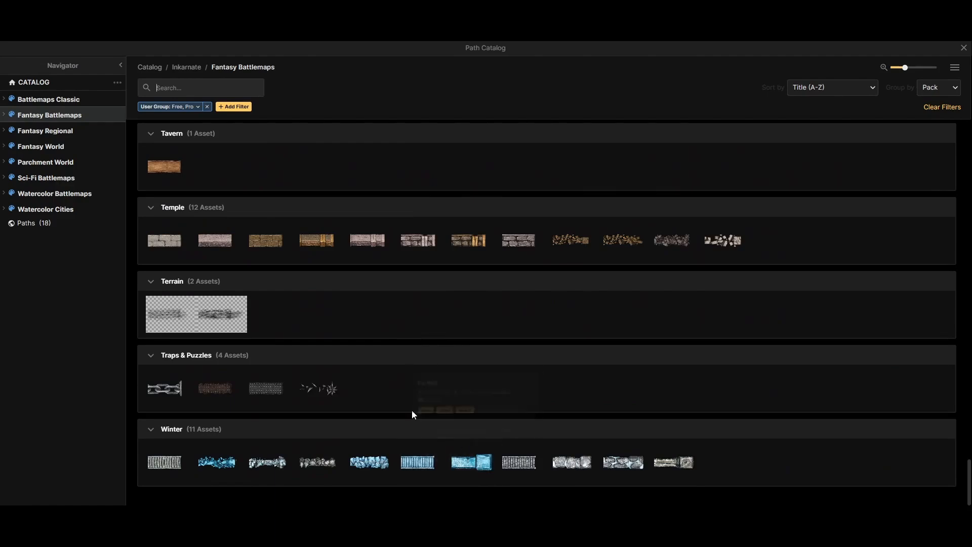
{"action": "scroll", "coordinate": [412, 409], "scroll_direction": "up", "scroll_amount": 5}
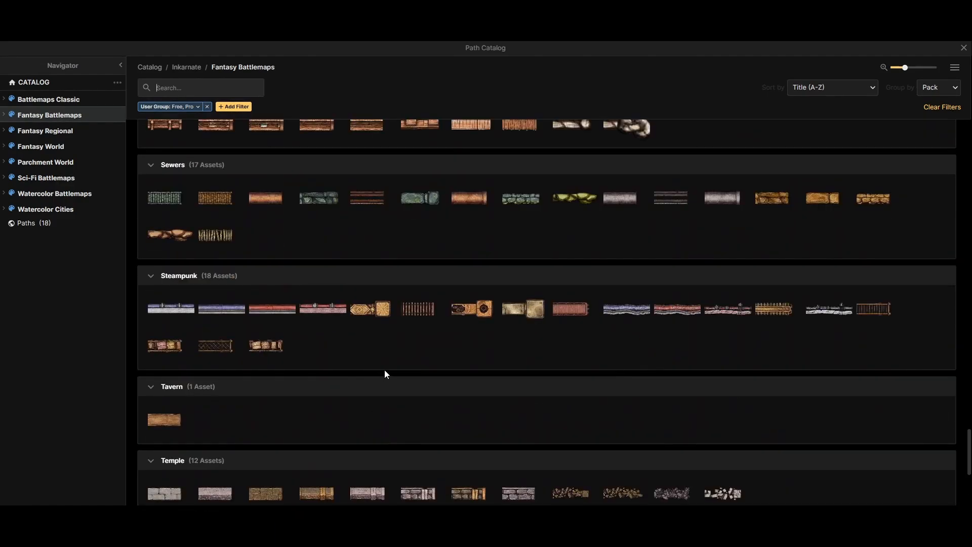
{"action": "scroll", "coordinate": [385, 373], "scroll_direction": "up", "scroll_amount": 8}
{"action": "scroll", "coordinate": [390, 375], "scroll_direction": "up", "scroll_amount": 8}
{"action": "scroll", "coordinate": [398, 379], "scroll_direction": "up", "scroll_amount": 15}
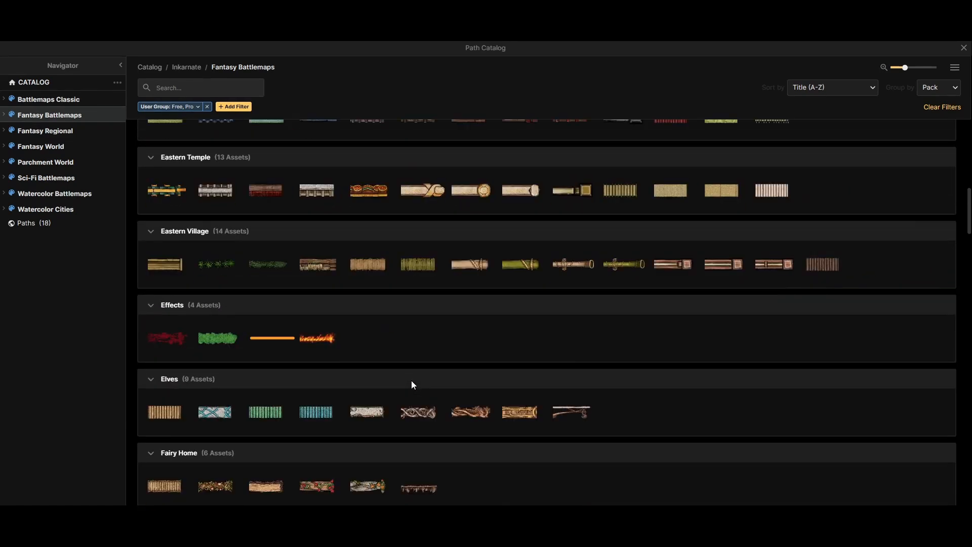
{"action": "left_click", "coordinate": [324, 342]}
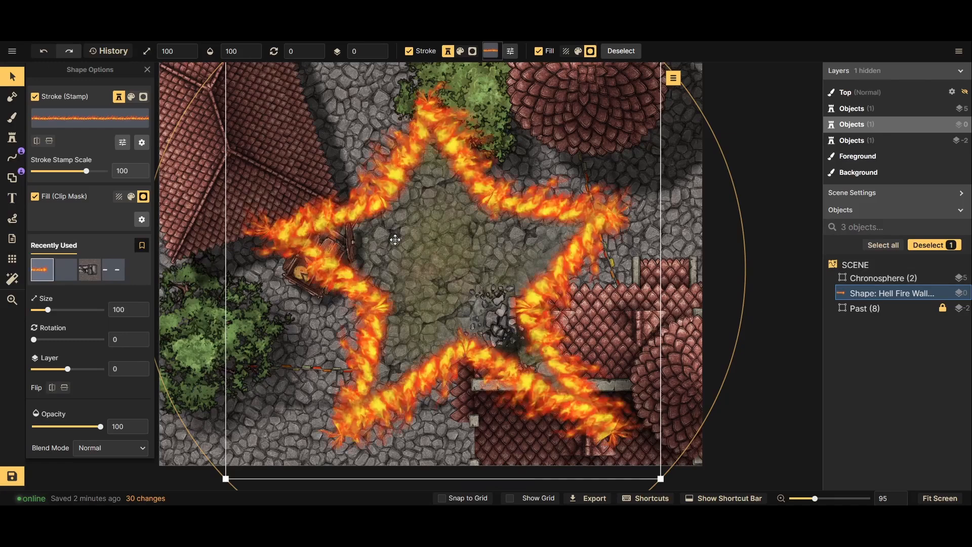
Enable blur on the star mask with a radius of about 29.5
{"action": "scroll", "coordinate": [402, 245], "scroll_direction": "down", "scroll_amount": 2}
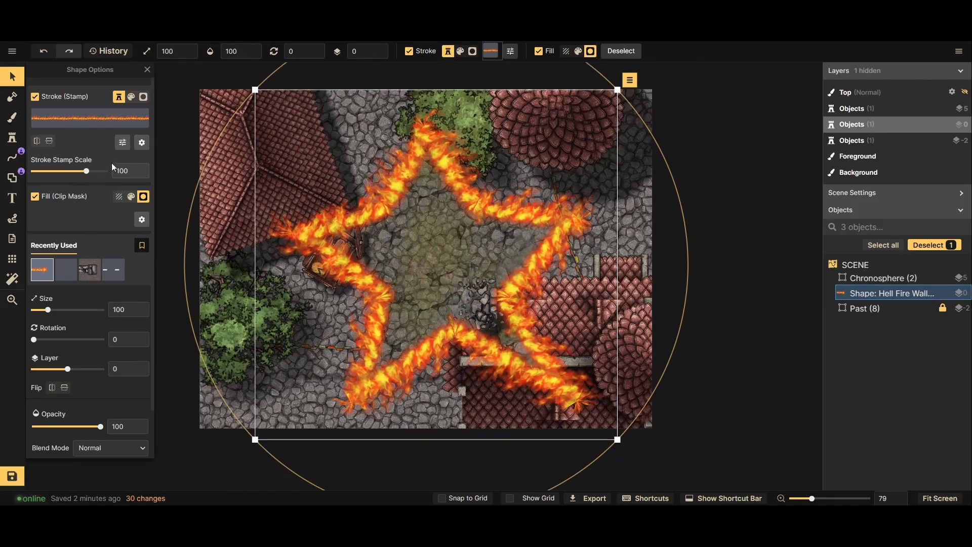
{"action": "scroll", "coordinate": [90, 354], "scroll_direction": "down", "scroll_amount": 2}
{"action": "left_click", "coordinate": [48, 415]}
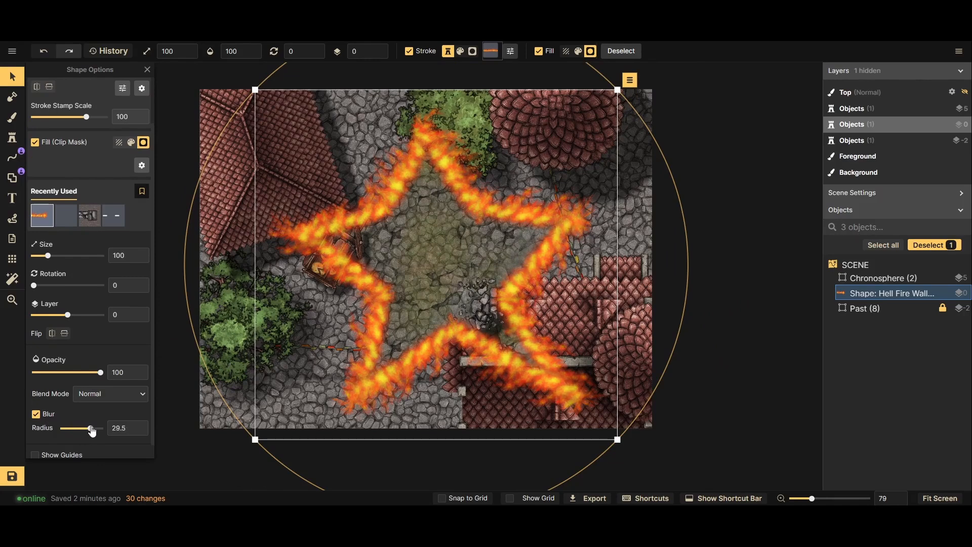
{"action": "scroll", "coordinate": [118, 172], "scroll_direction": "up", "scroll_amount": 2}
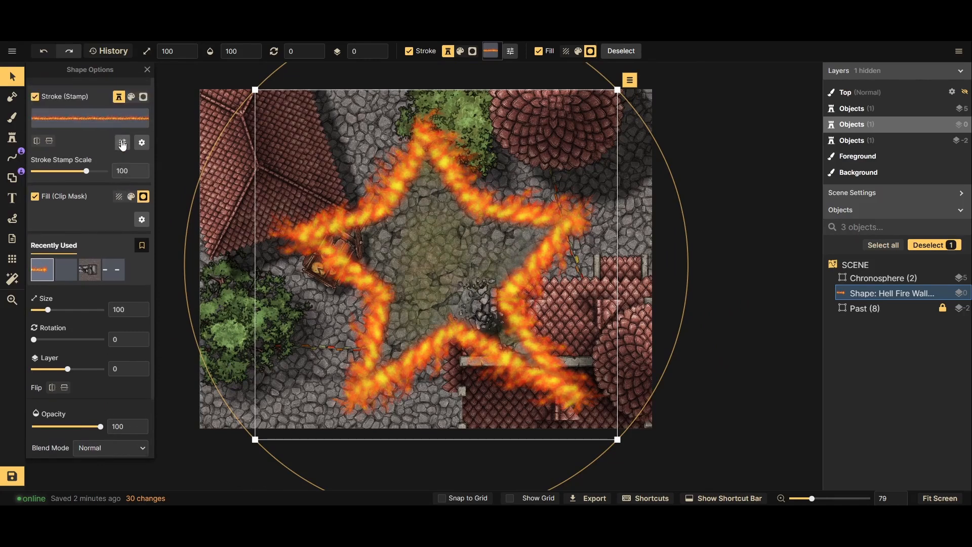
Recolour the star's fire stroke with hue 180, saturation 170 and brightness 200, and lower the mask's opacity to 55
{"action": "left_click", "coordinate": [122, 143]}
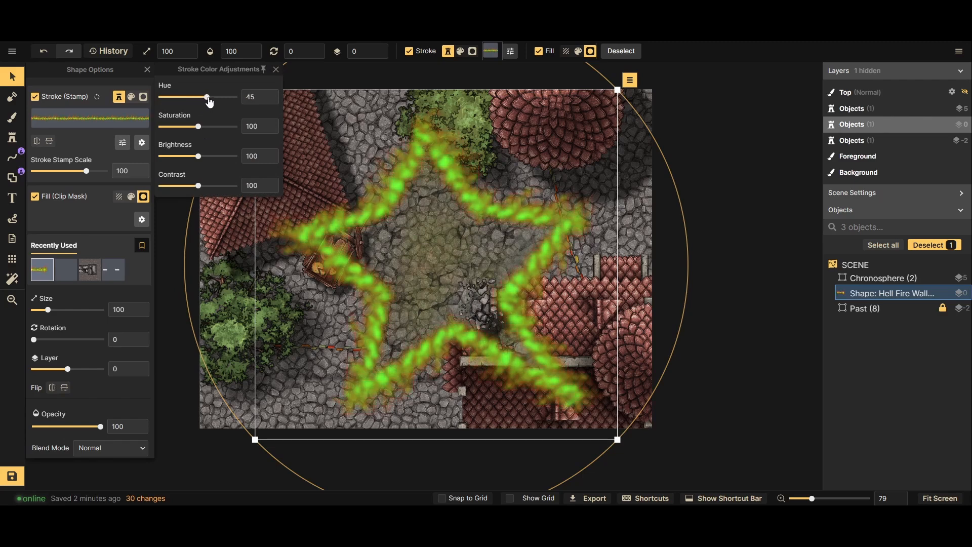
{"action": "left_click_drag", "start_coordinate": [210, 102], "coordinate": [234, 98]}
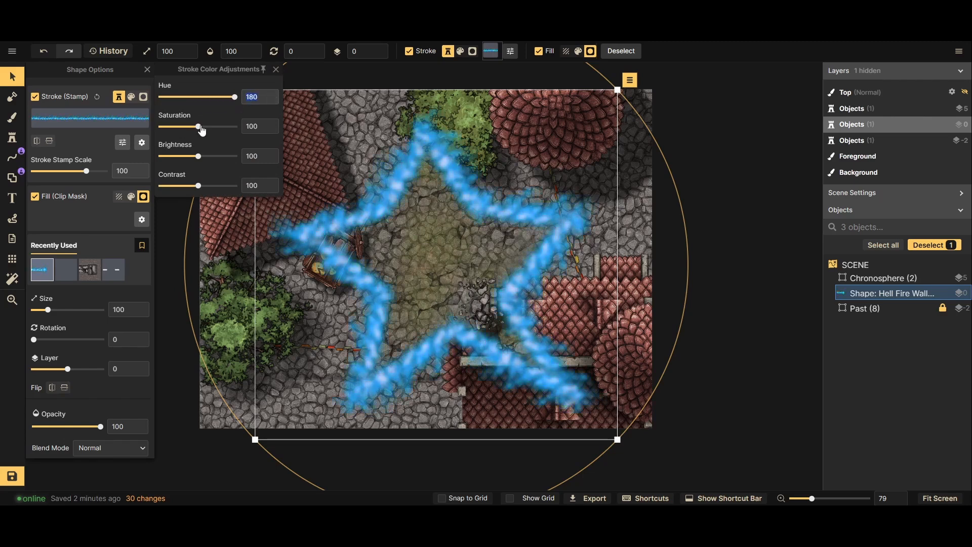
{"action": "left_click_drag", "start_coordinate": [202, 131], "coordinate": [214, 131]}
{"action": "left_click_drag", "start_coordinate": [82, 429], "coordinate": [69, 431]}
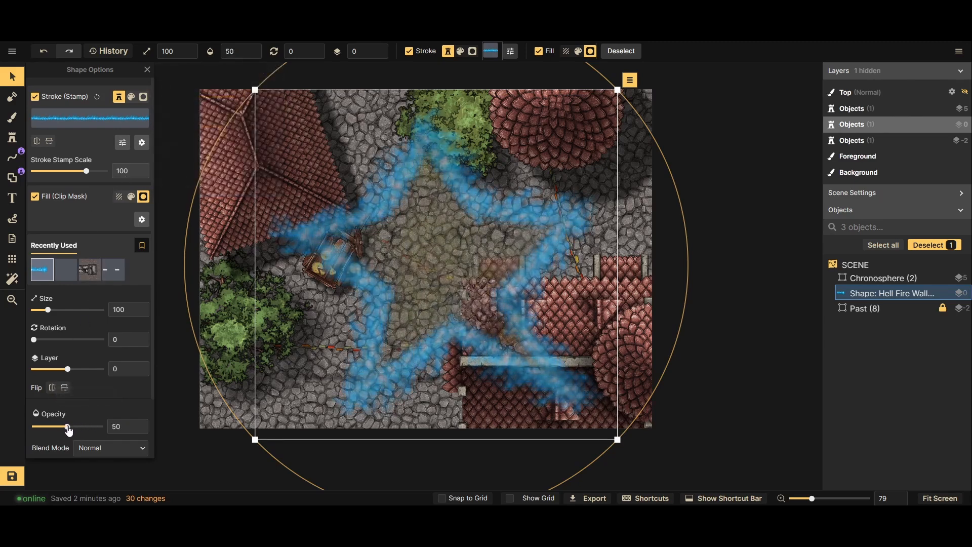
{"action": "left_click", "coordinate": [122, 142]}
{"action": "left_click_drag", "start_coordinate": [199, 156], "coordinate": [259, 153]}
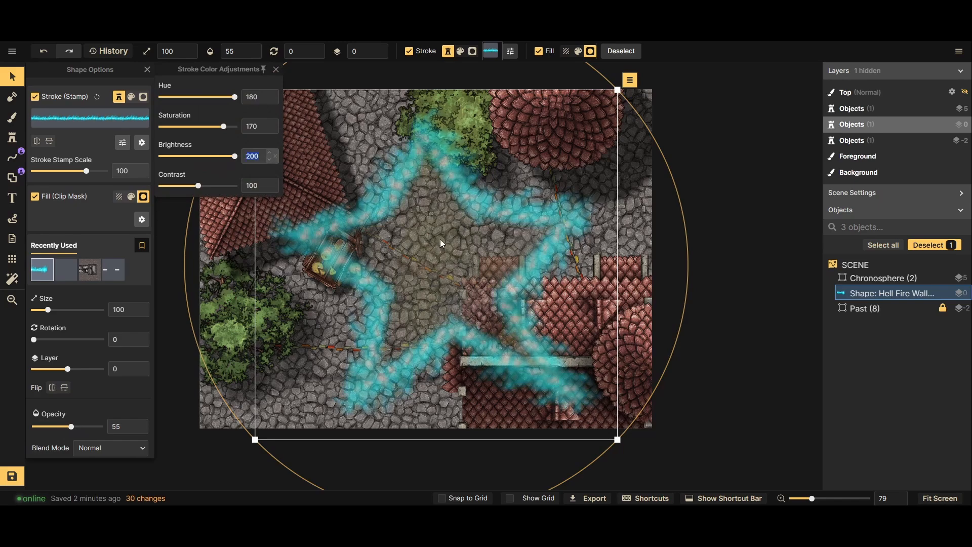
Shift the star mask over the cart at 100 opacity, and hide it by setting its opacity to 0
{"action": "mouse_move", "coordinate": [489, 235]}
{"action": "left_mouse_down"}
{"action": "mouse_move", "coordinate": [452, 230]}
{"action": "mouse_move", "coordinate": [370, 182]}
{"action": "mouse_move", "coordinate": [409, 243]}
{"action": "mouse_move", "coordinate": [508, 256]}
{"action": "left_mouse_up"}
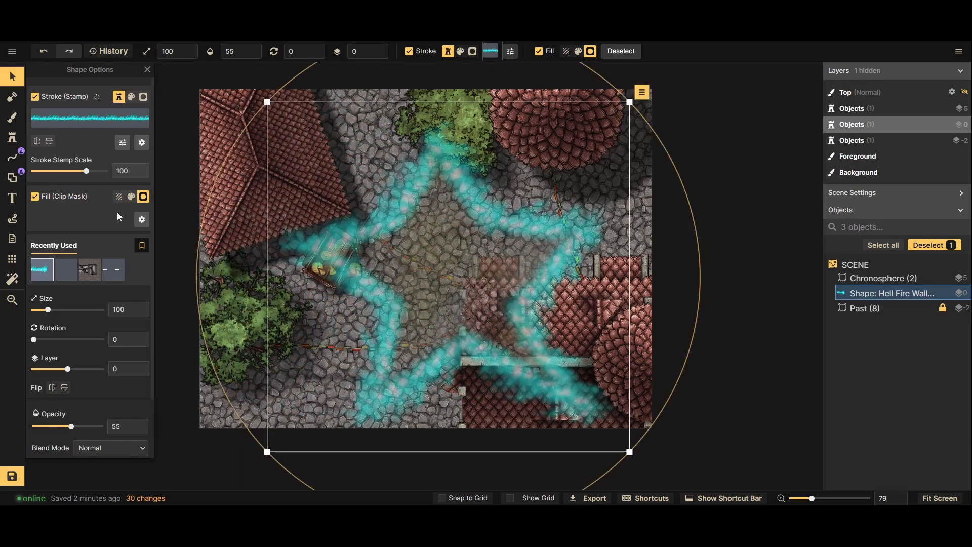
{"action": "left_click_drag", "start_coordinate": [70, 435], "coordinate": [101, 427]}
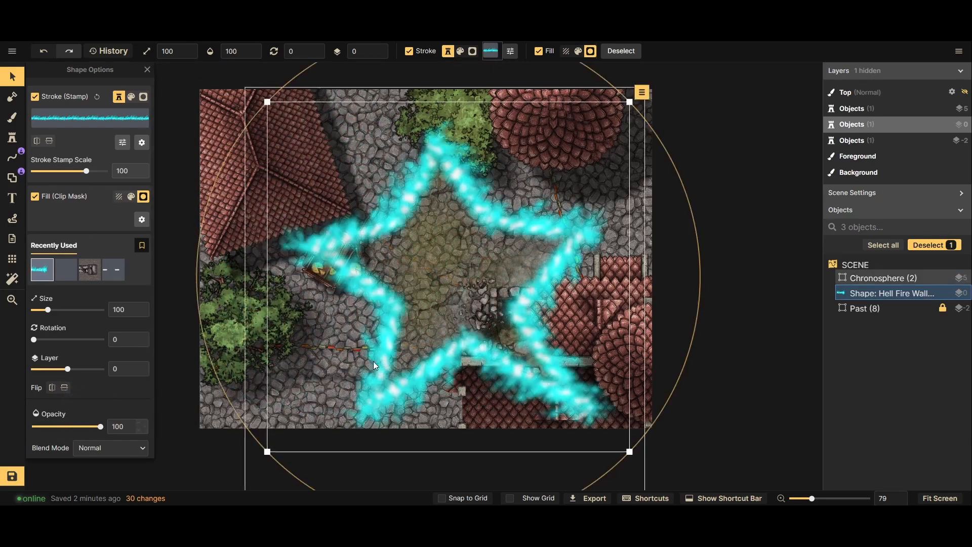
{"action": "mouse_move", "coordinate": [430, 294]}
{"action": "left_mouse_down"}
{"action": "mouse_move", "coordinate": [423, 302]}
{"action": "mouse_move", "coordinate": [473, 313]}
{"action": "mouse_move", "coordinate": [471, 261]}
{"action": "mouse_move", "coordinate": [405, 195]}
{"action": "mouse_move", "coordinate": [337, 234]}
{"action": "mouse_move", "coordinate": [372, 272]}
{"action": "left_mouse_up"}
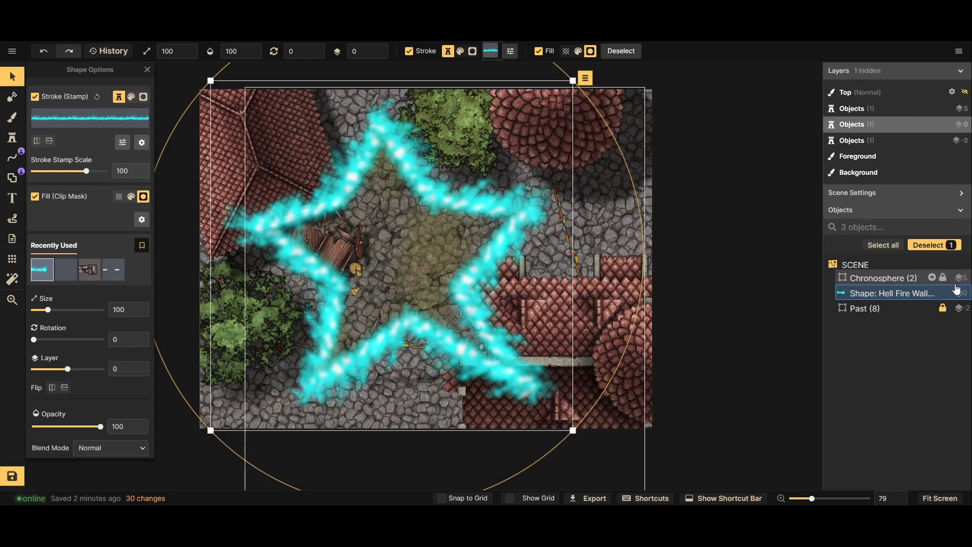
{"action": "mouse_move", "coordinate": [924, 297]}
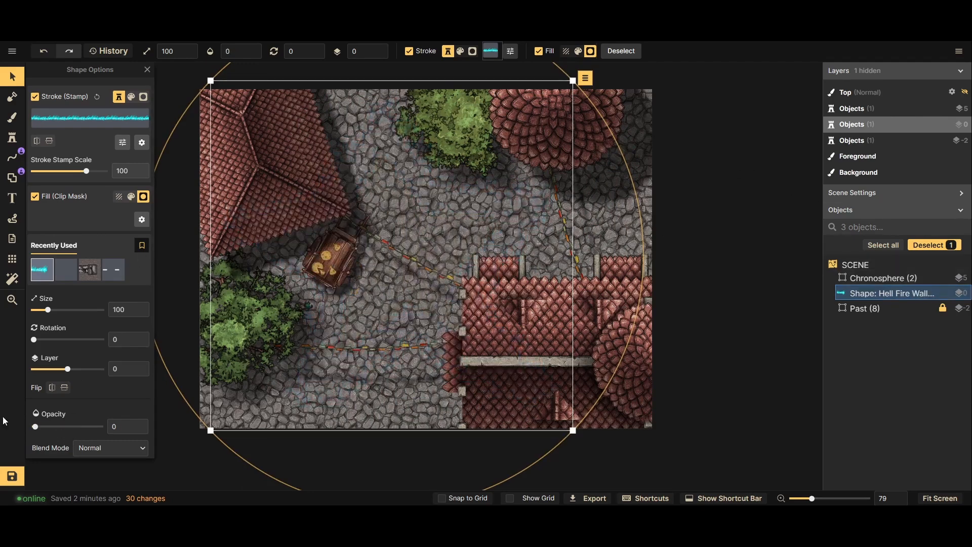
Show the Chronosphere group at 100 opacity over the near end of the lower-right building and save the map
{"action": "left_click", "coordinate": [881, 280]}
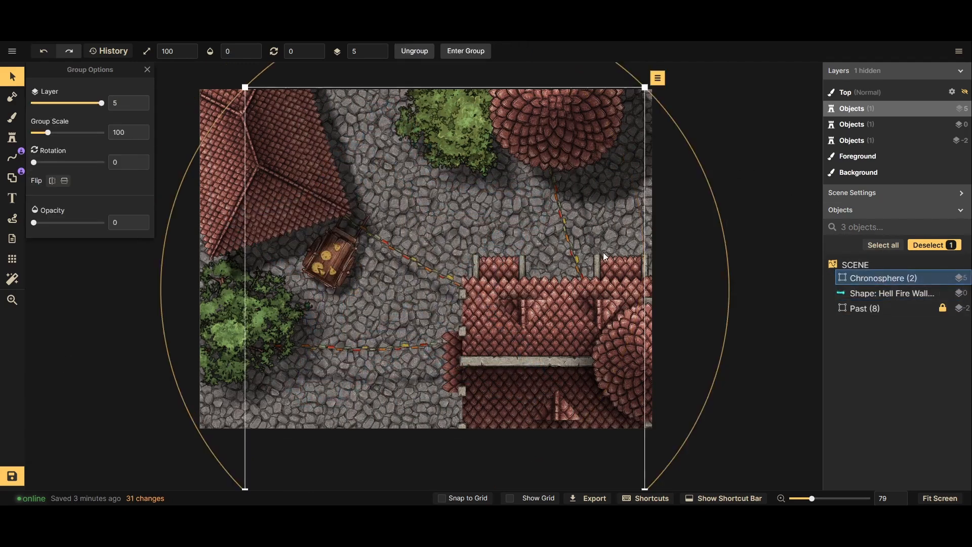
{"action": "left_click_drag", "start_coordinate": [78, 228], "coordinate": [106, 223]}
{"action": "left_click_drag", "start_coordinate": [473, 268], "coordinate": [518, 273]}
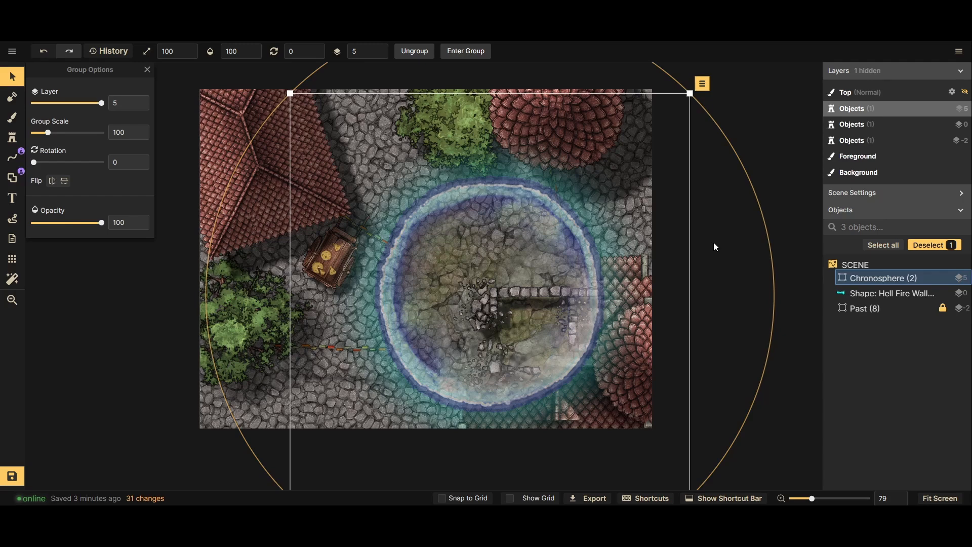
{"action": "left_click", "coordinate": [715, 247]}
{"action": "key", "text": "ctrl+s"}
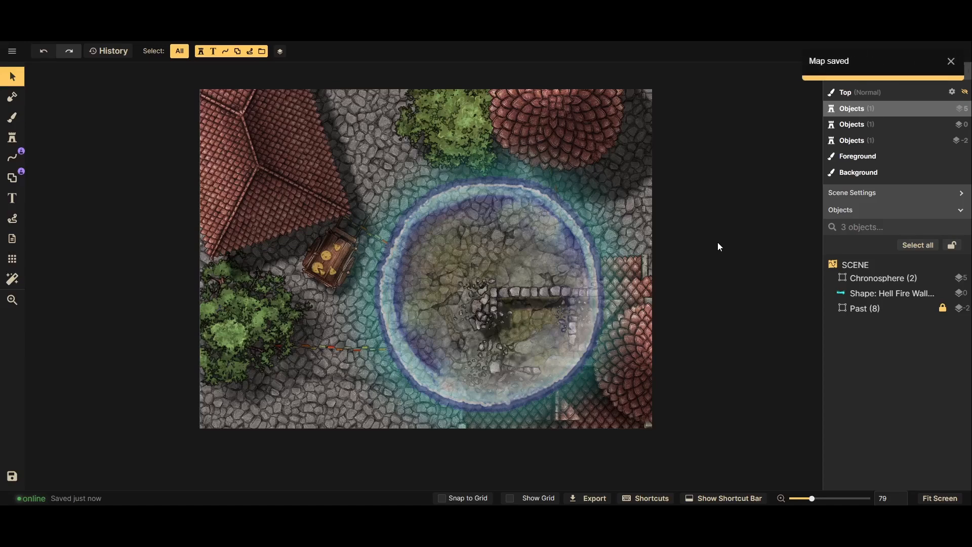
Move the Chronosphere up-left so it covers the cart and the middle of the street
{"action": "left_click_drag", "start_coordinate": [440, 288], "coordinate": [410, 250]}
{"action": "scroll", "coordinate": [511, 428], "scroll_direction": "down", "scroll_amount": 2}
{"action": "left_click", "coordinate": [693, 416]}
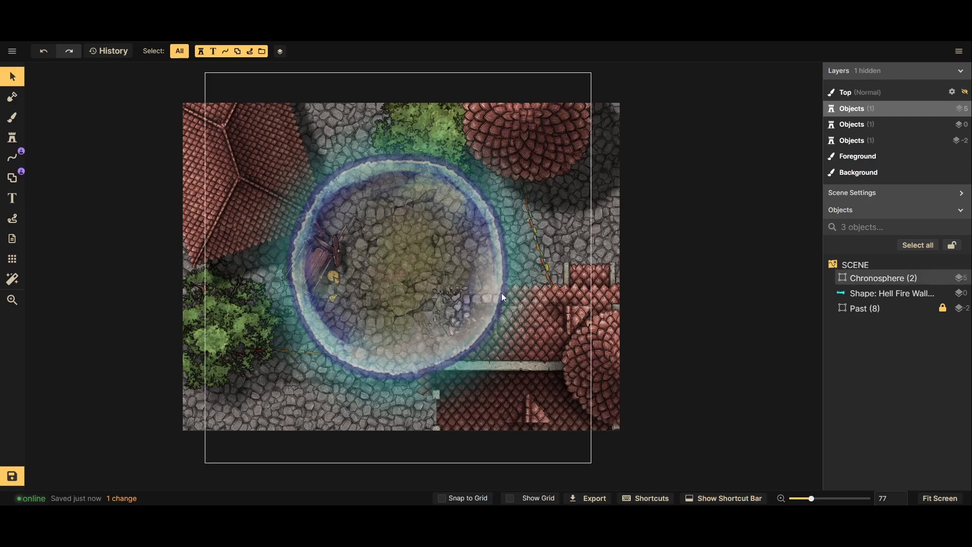
Move the Chronosphere back over the corner of the lower-right building, clear of the cart, and deselect it
{"action": "left_click", "coordinate": [386, 269]}
{"action": "left_click_drag", "start_coordinate": [394, 281], "coordinate": [471, 339]}
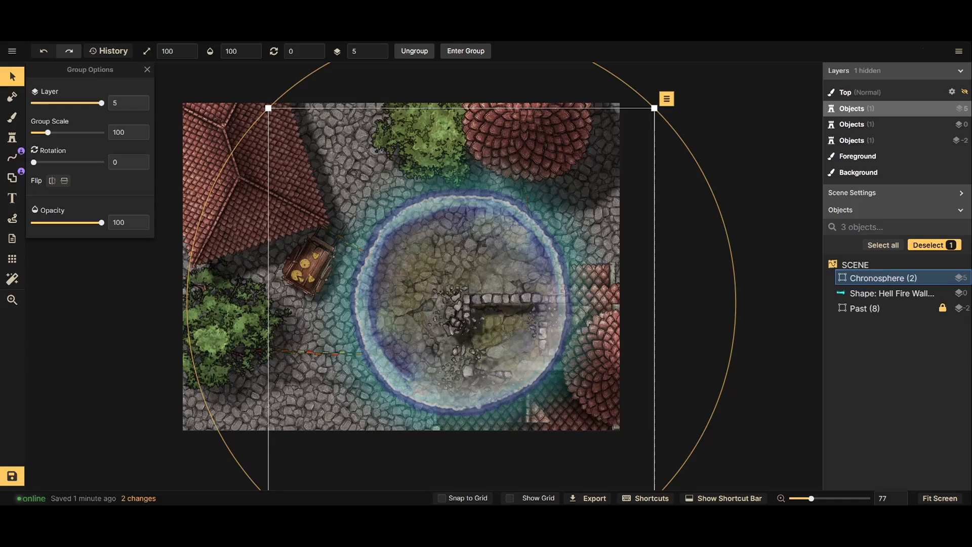
{"action": "left_click", "coordinate": [725, 188]}
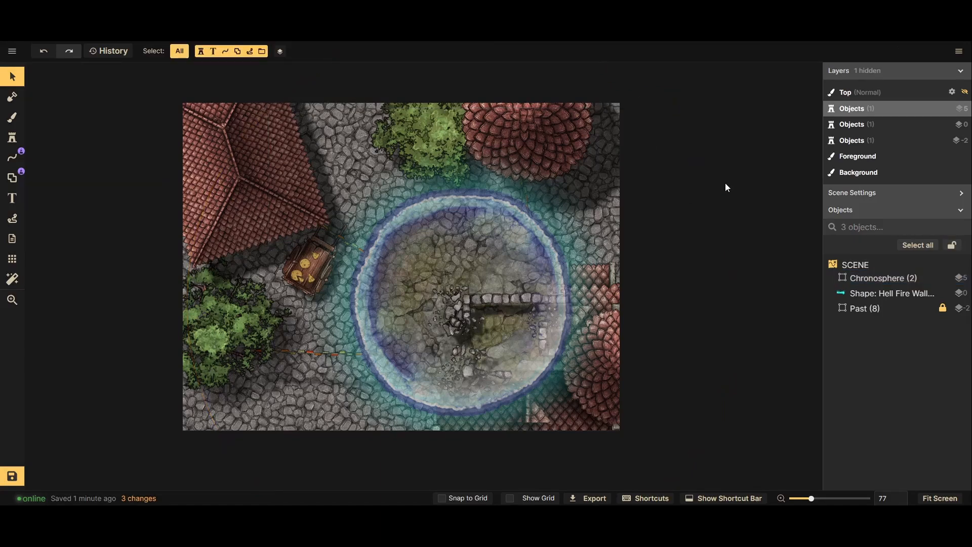